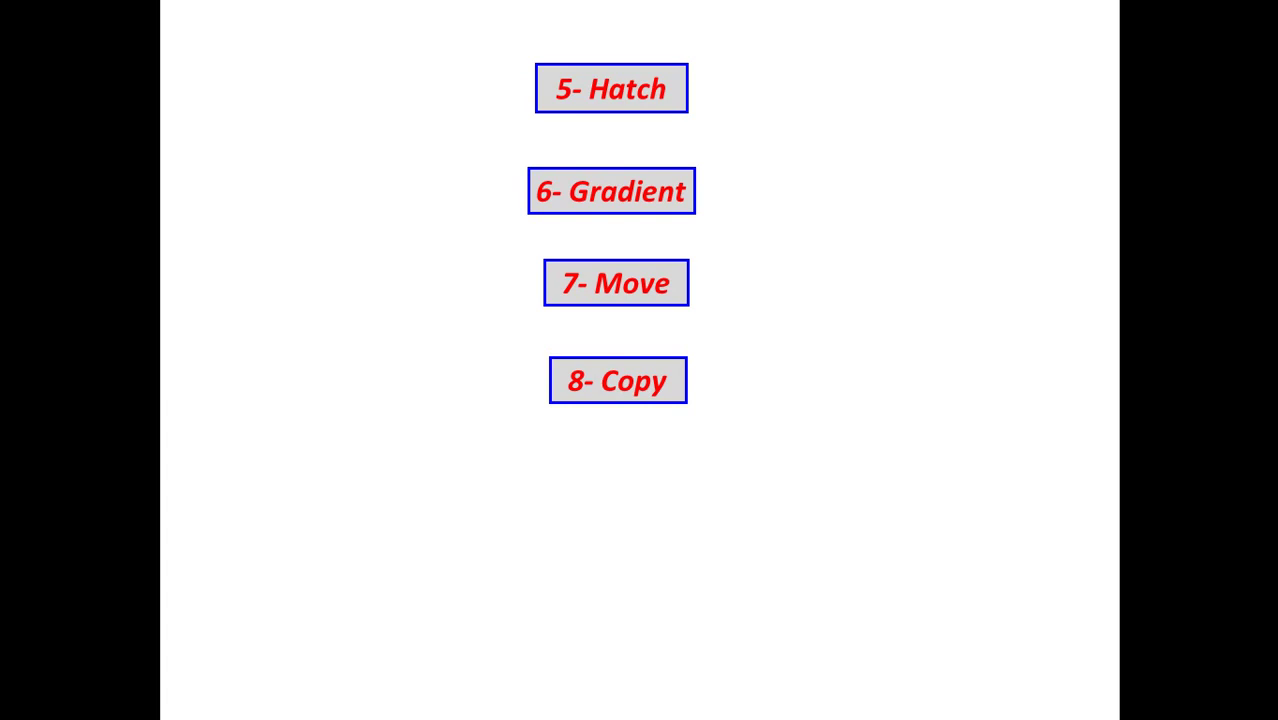
# Switch from the PowerPoint slide to the AutoCAD 2011 drawing Drawing1.dwg
pyautogui.hotkey('alt', 'Tab')
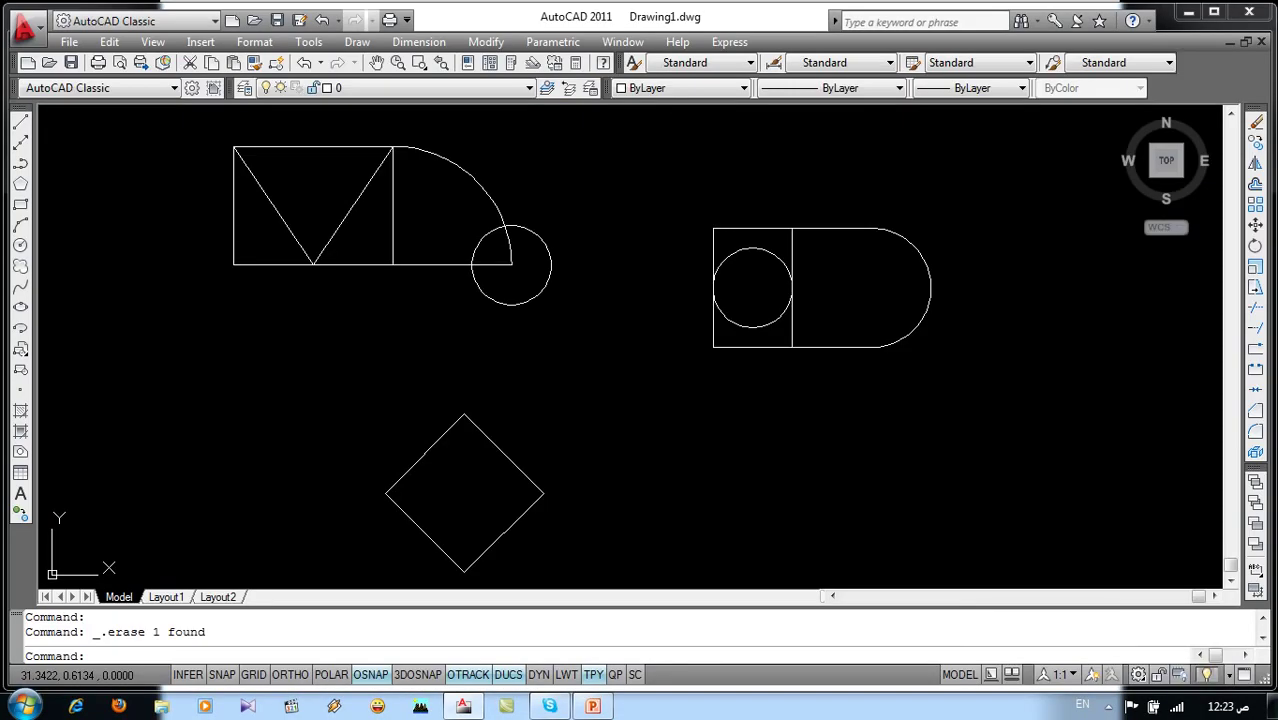
# After a look at the Draw menu, run h (HATCH) to bring up the Hatch and Gradient dialog
pyautogui.click(356, 42)
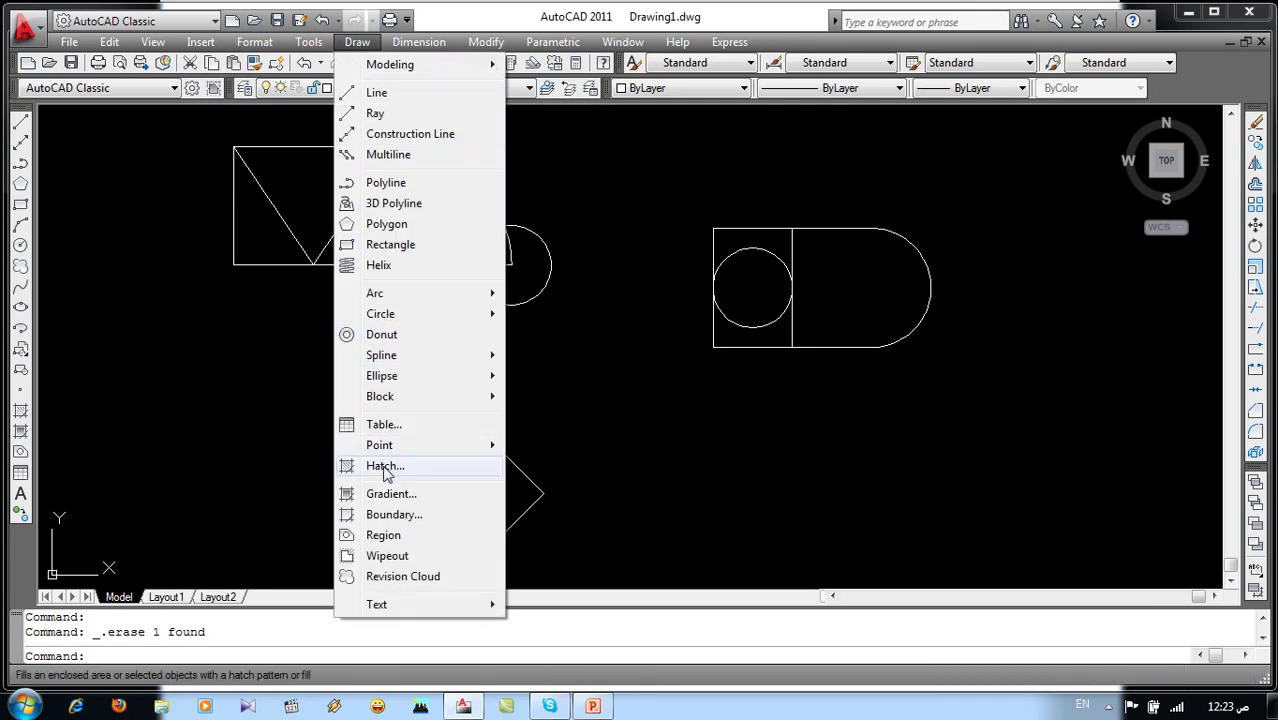
pyautogui.press('Escape')
pyautogui.click(246, 379)
pyautogui.click(180, 445)
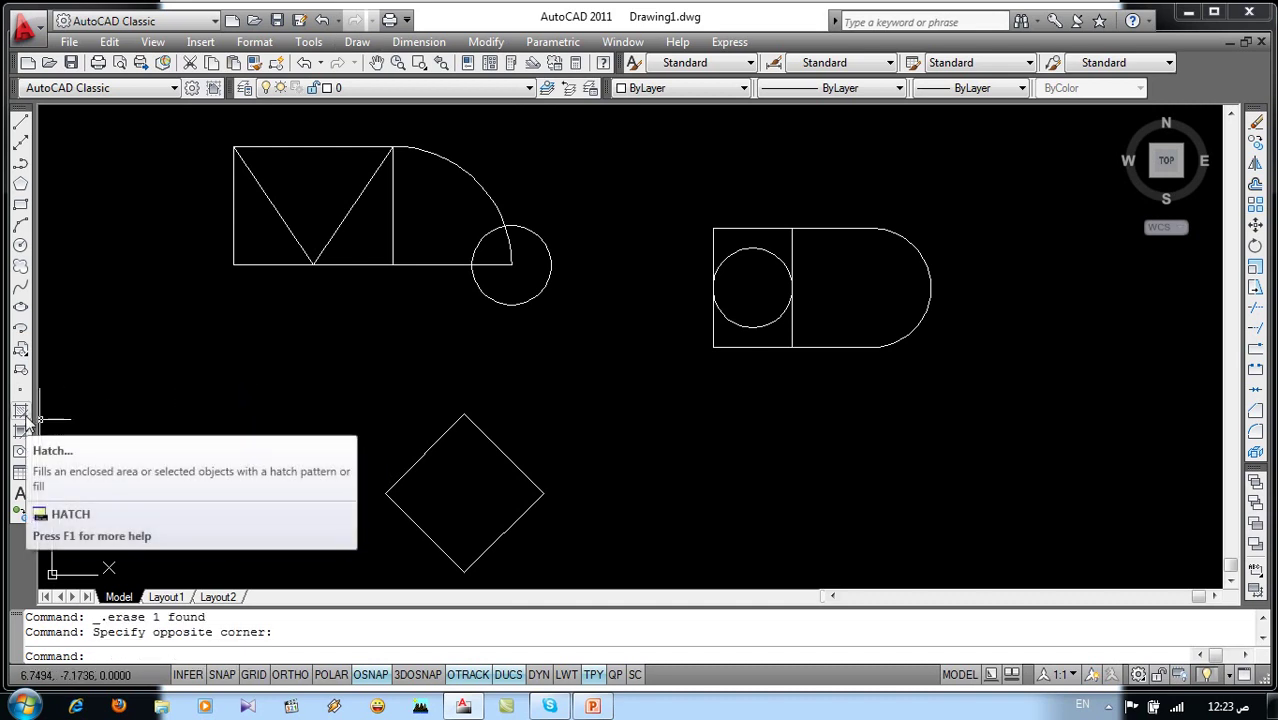
pyautogui.write('h')
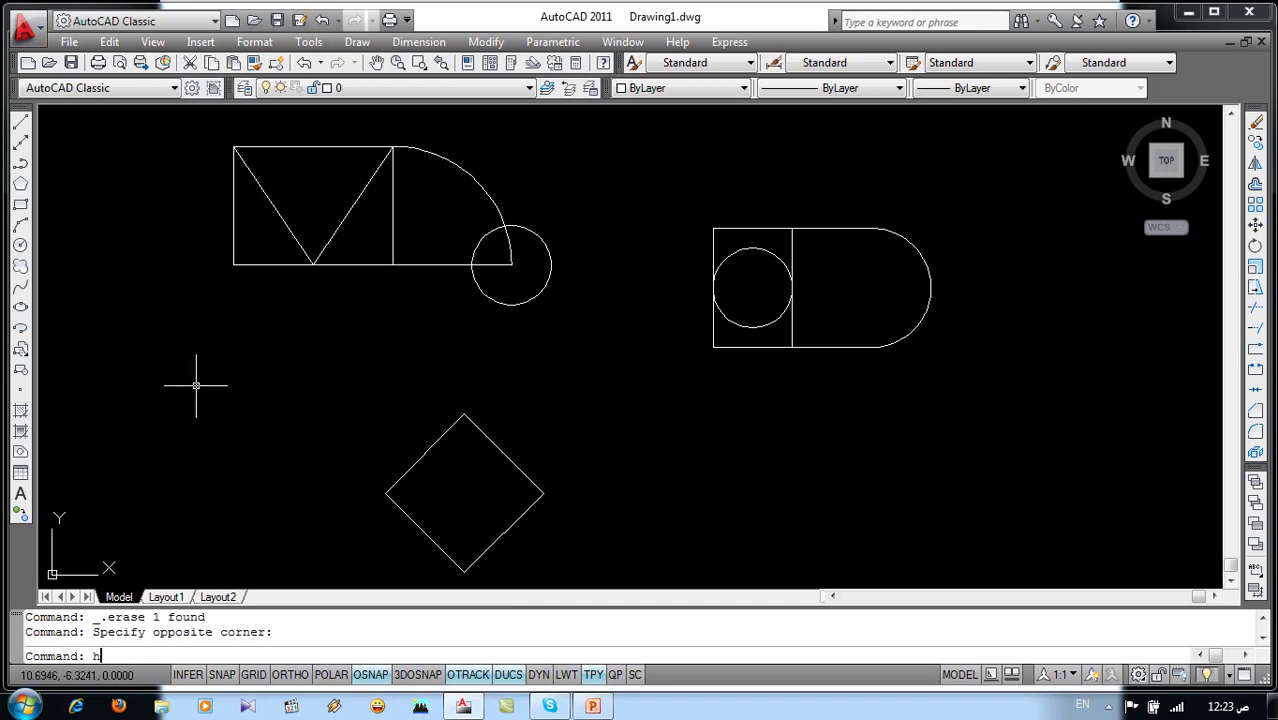
pyautogui.press('Return')
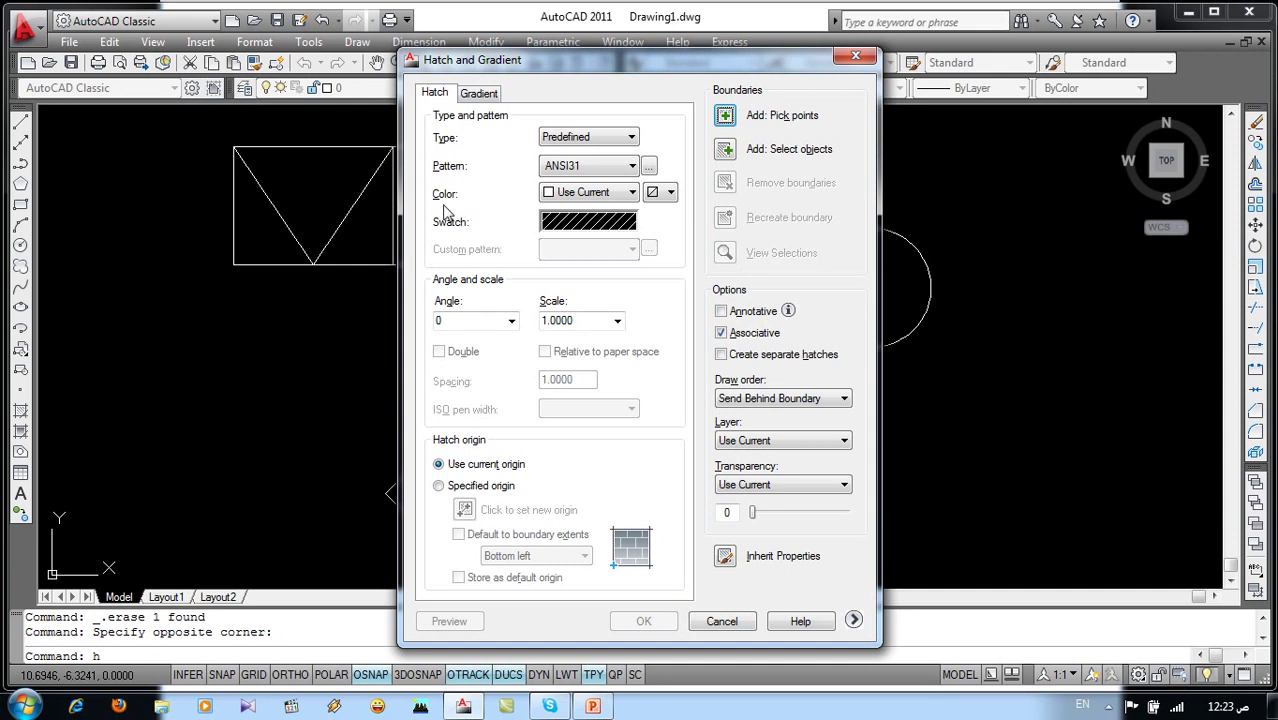
# Set the hatch colour to Green and choose ANSI31 after browsing the ISO and Other Predefined patterns
pyautogui.click(631, 192)
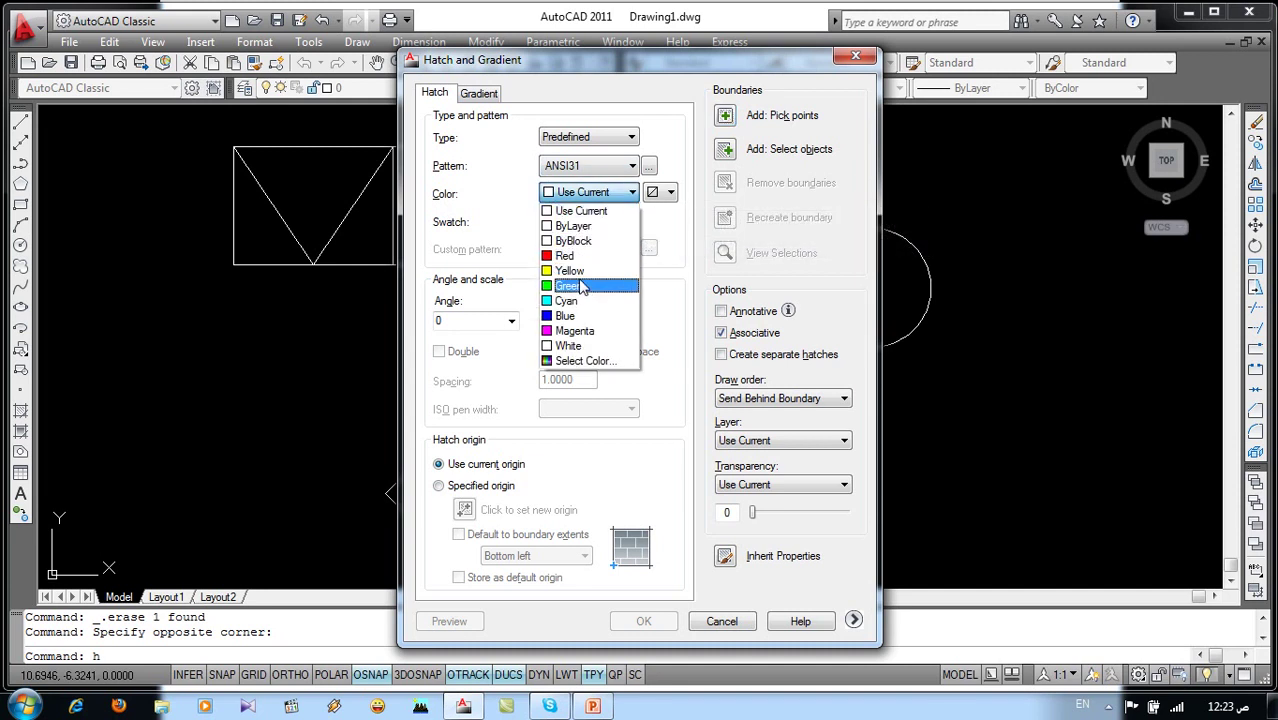
pyautogui.click(582, 287)
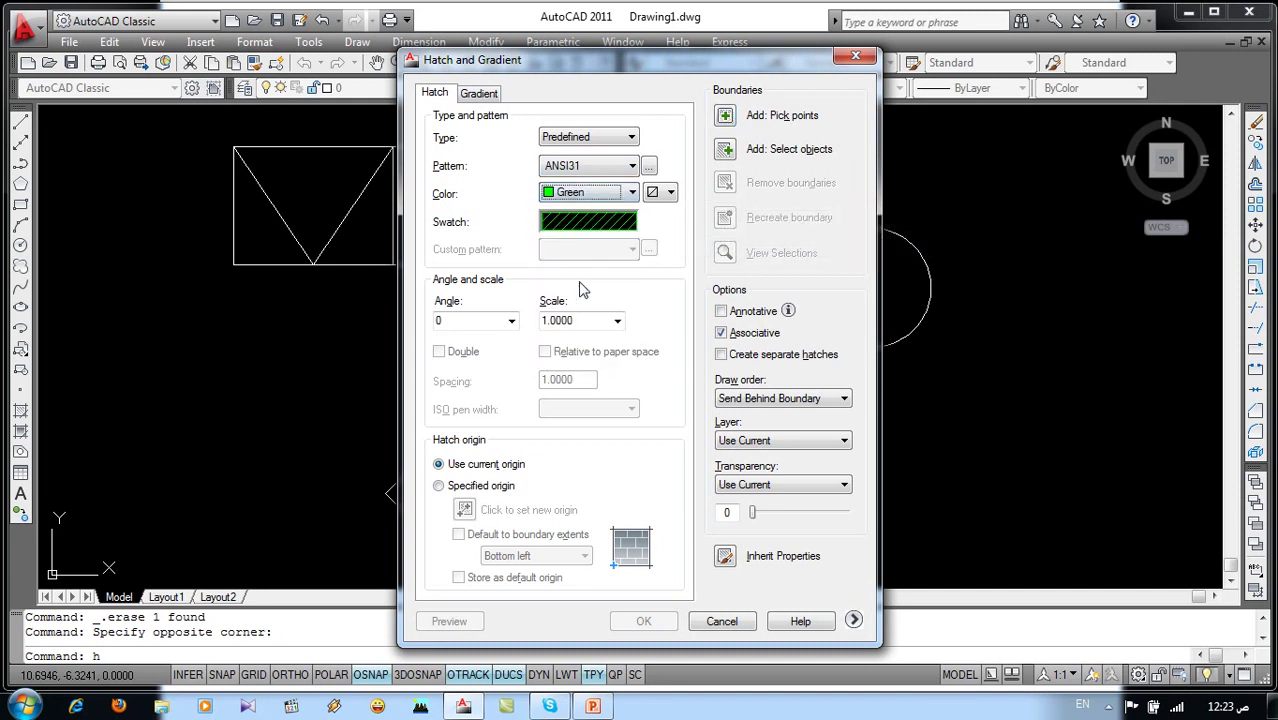
pyautogui.click(588, 225)
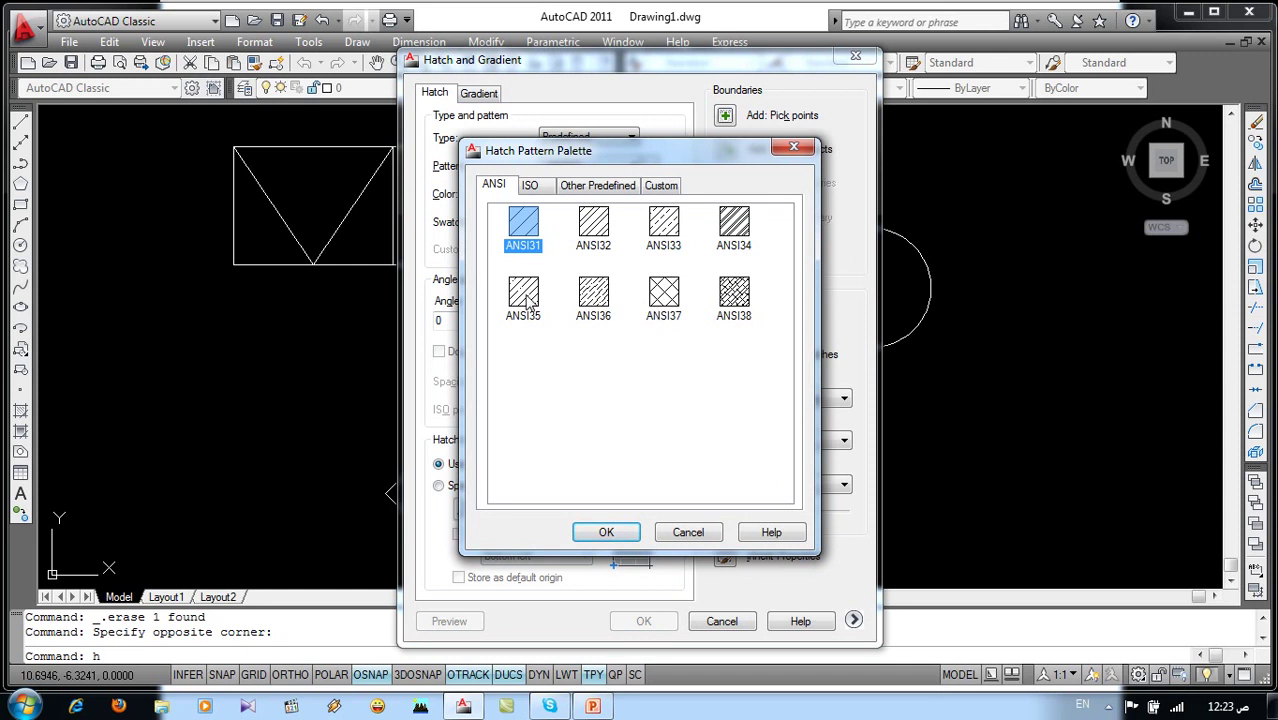
pyautogui.click(531, 188)
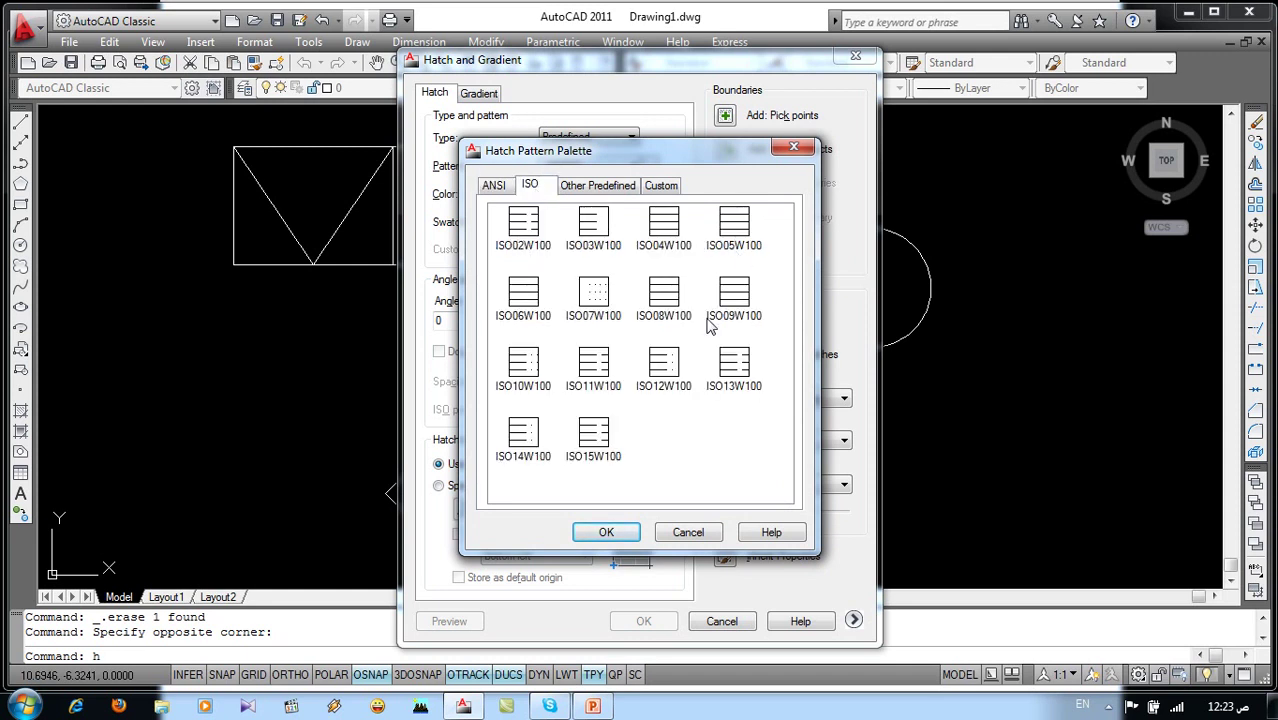
pyautogui.click(586, 192)
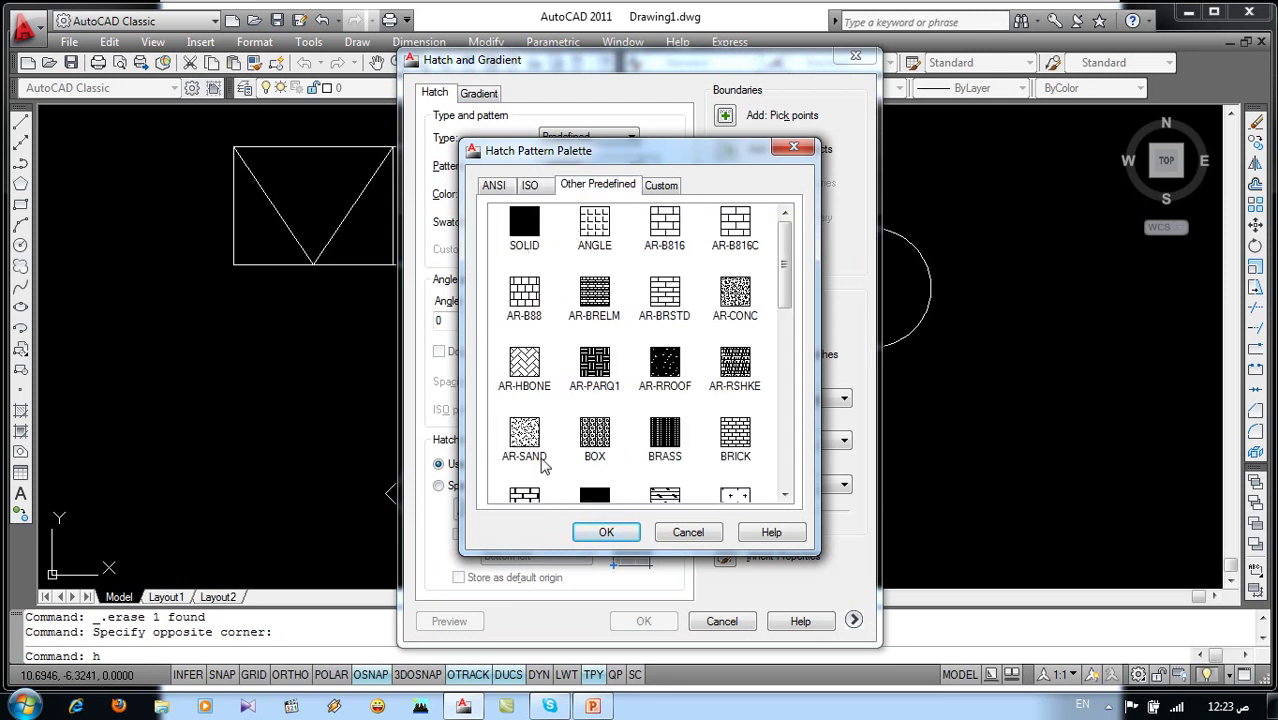
pyautogui.click(494, 190)
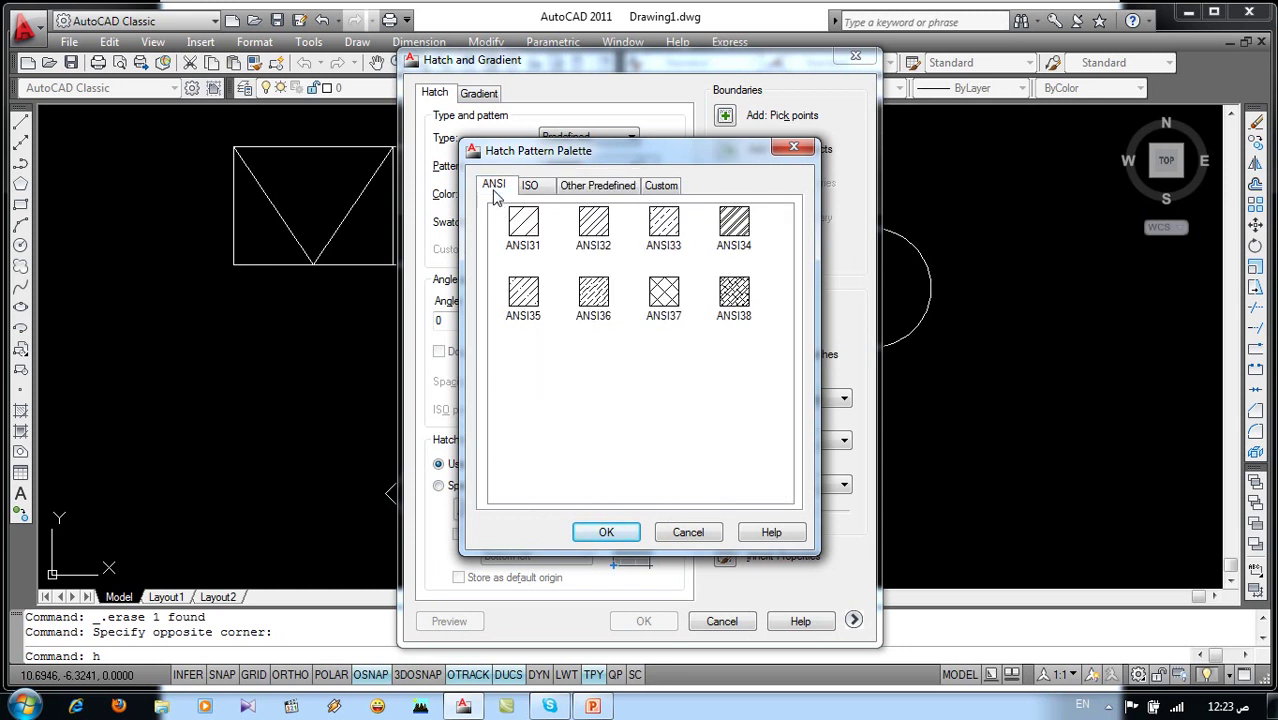
pyautogui.click(530, 235)
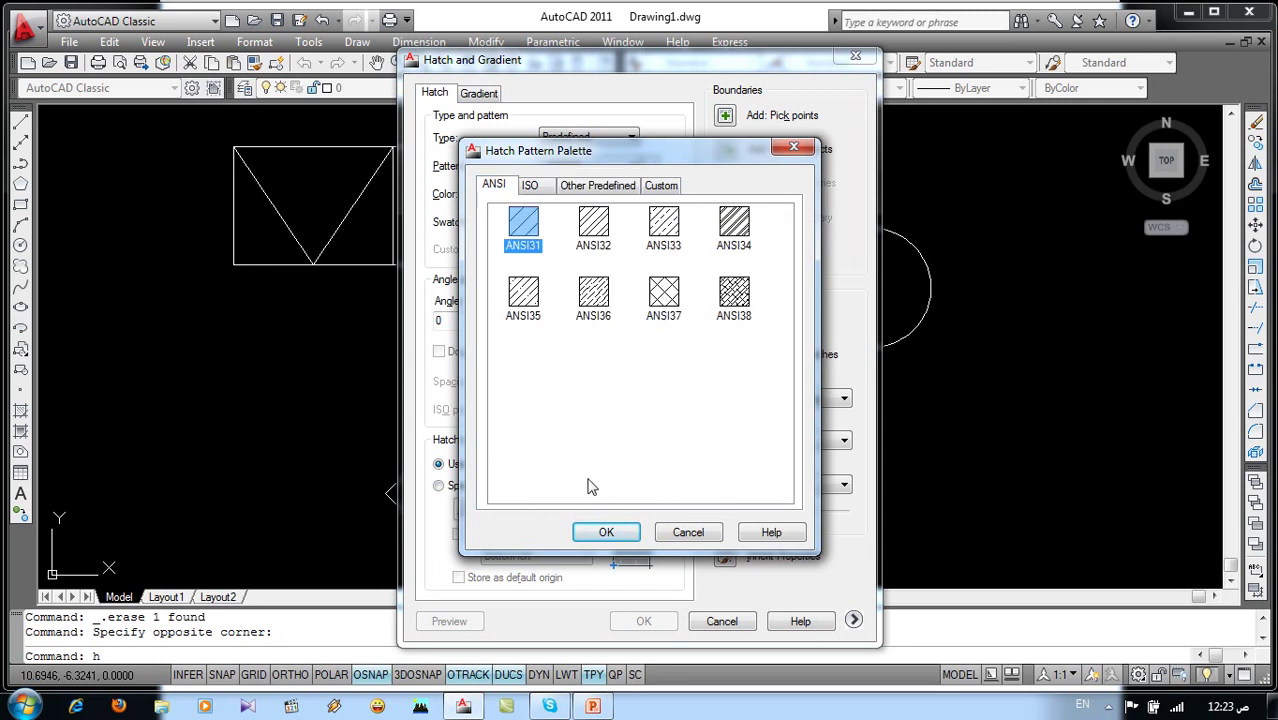
pyautogui.click(612, 533)
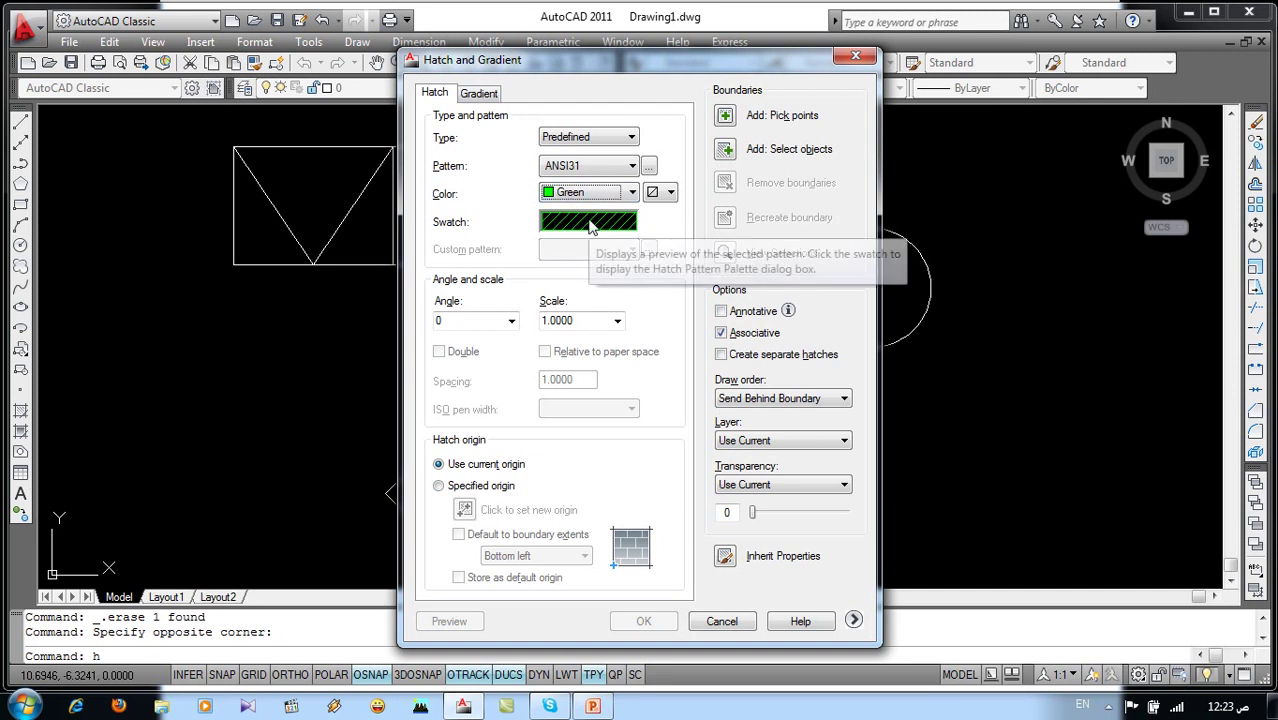
pyautogui.click(726, 116)
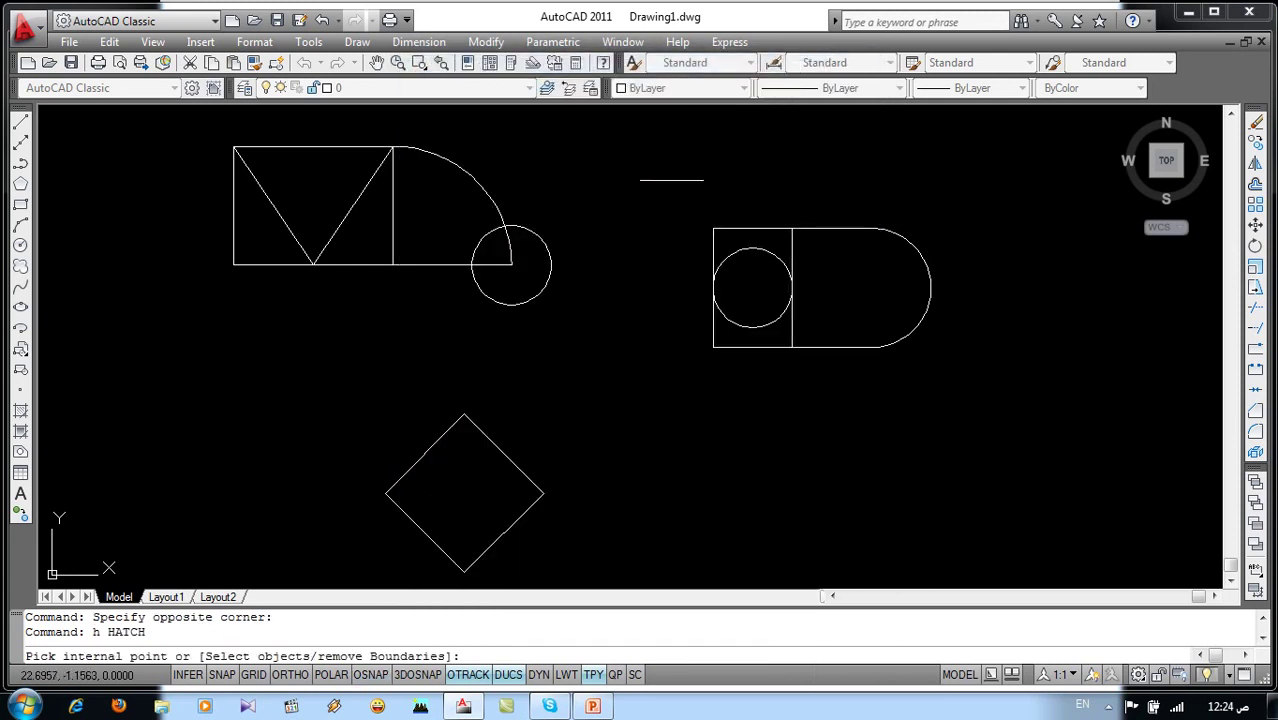
# Fill the circle inside the right-hand rectangle with the green ANSI31 hatch, after a failed empty-space pick
pyautogui.click(326, 357)
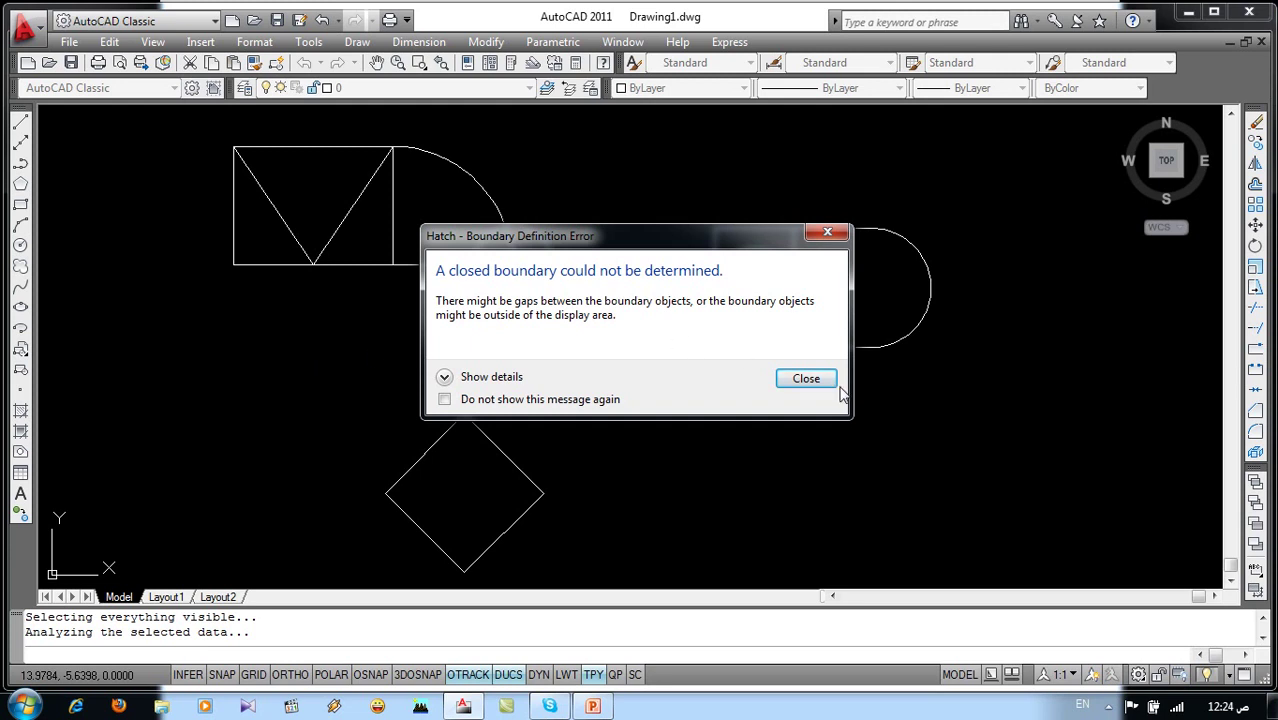
pyautogui.click(805, 378)
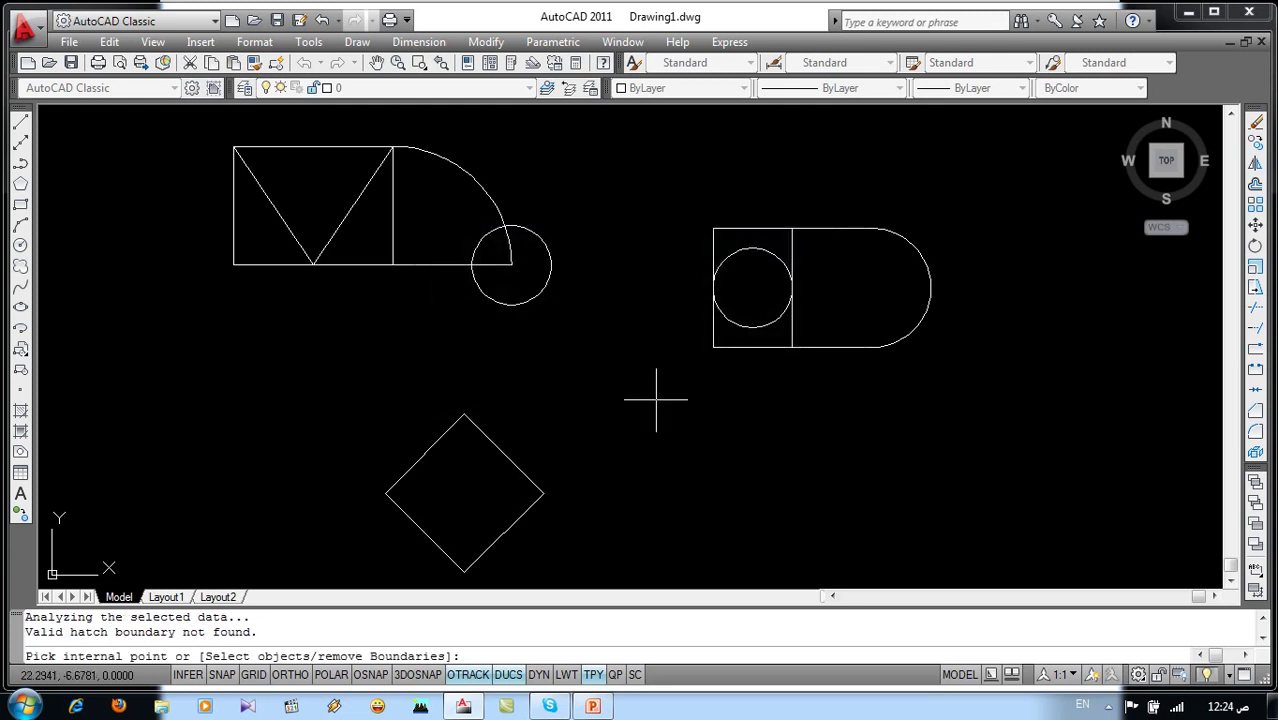
pyautogui.click(745, 291)
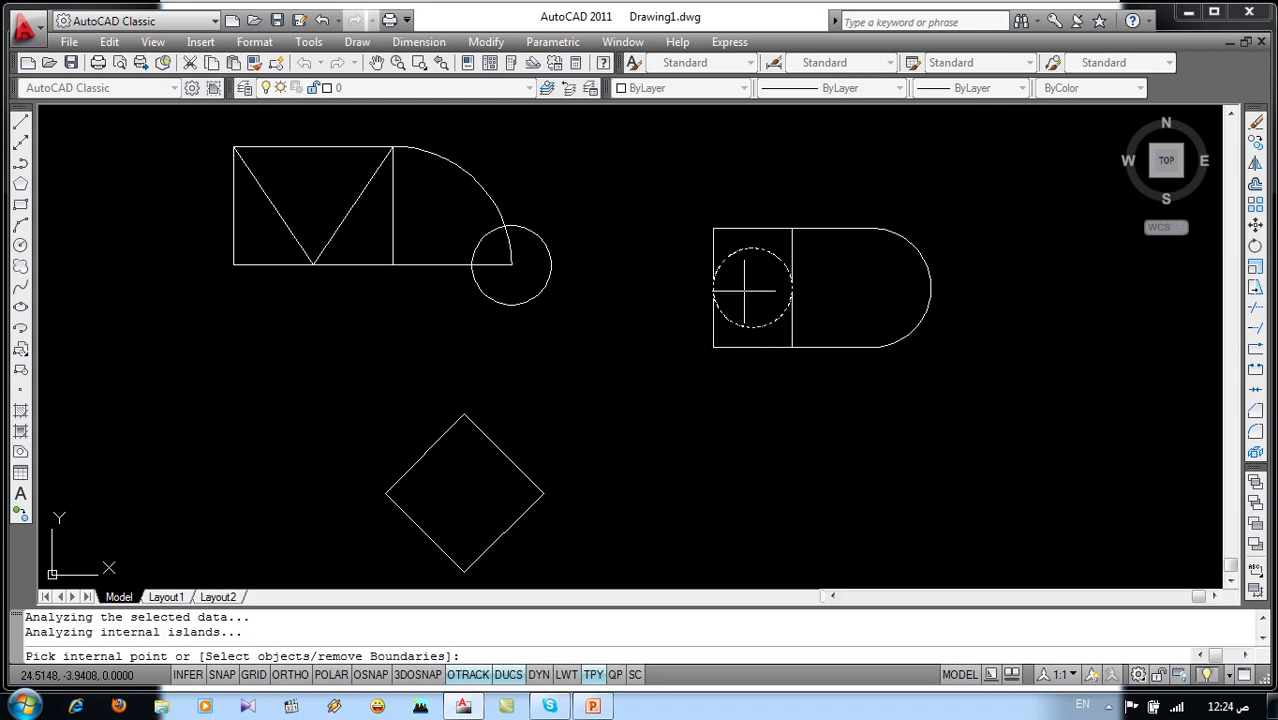
pyautogui.press('Return')
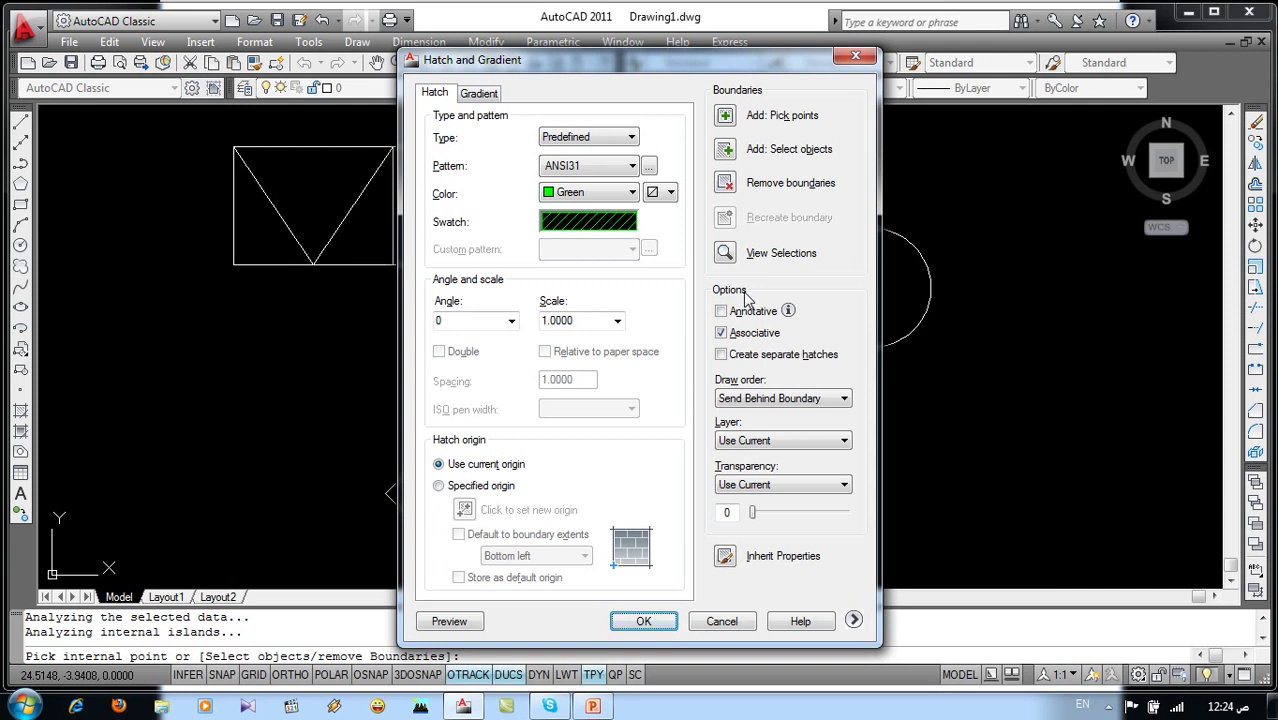
pyautogui.click(656, 622)
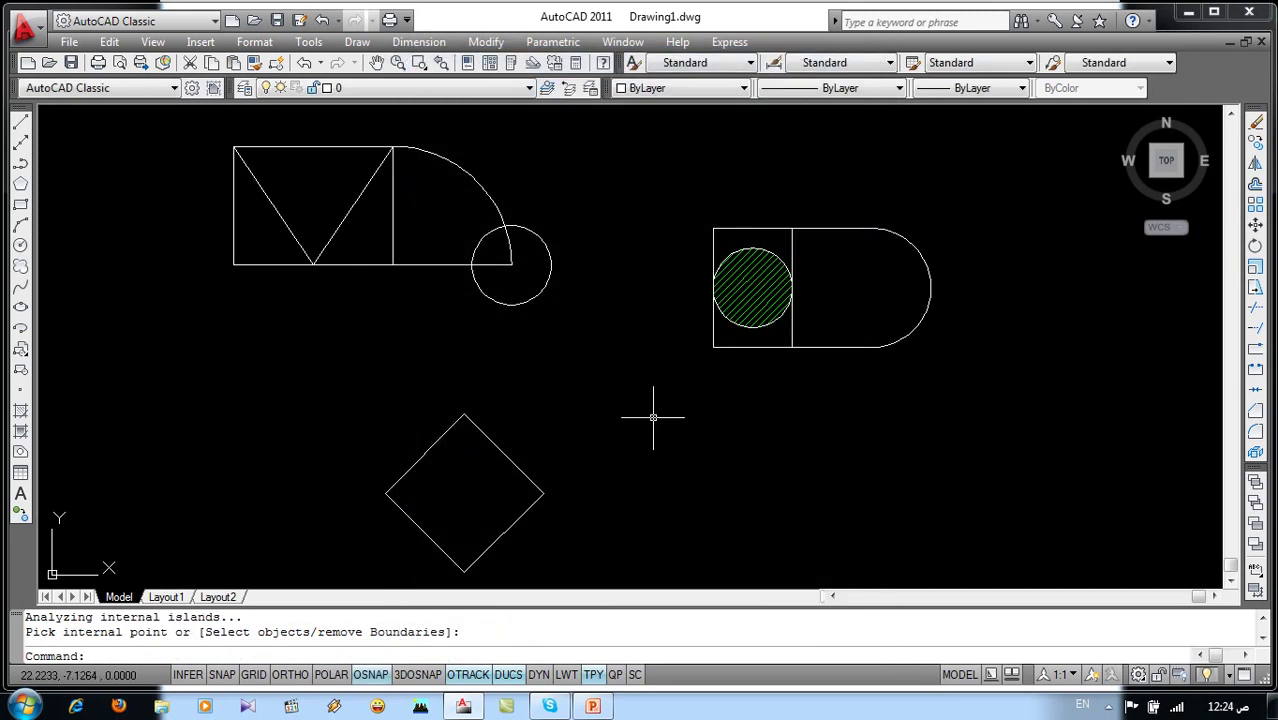
pyautogui.click(640, 656)
pyautogui.write('h')
# Start a new hatch with colour Cyan and the ANSI32 pattern
pyautogui.press('Return')
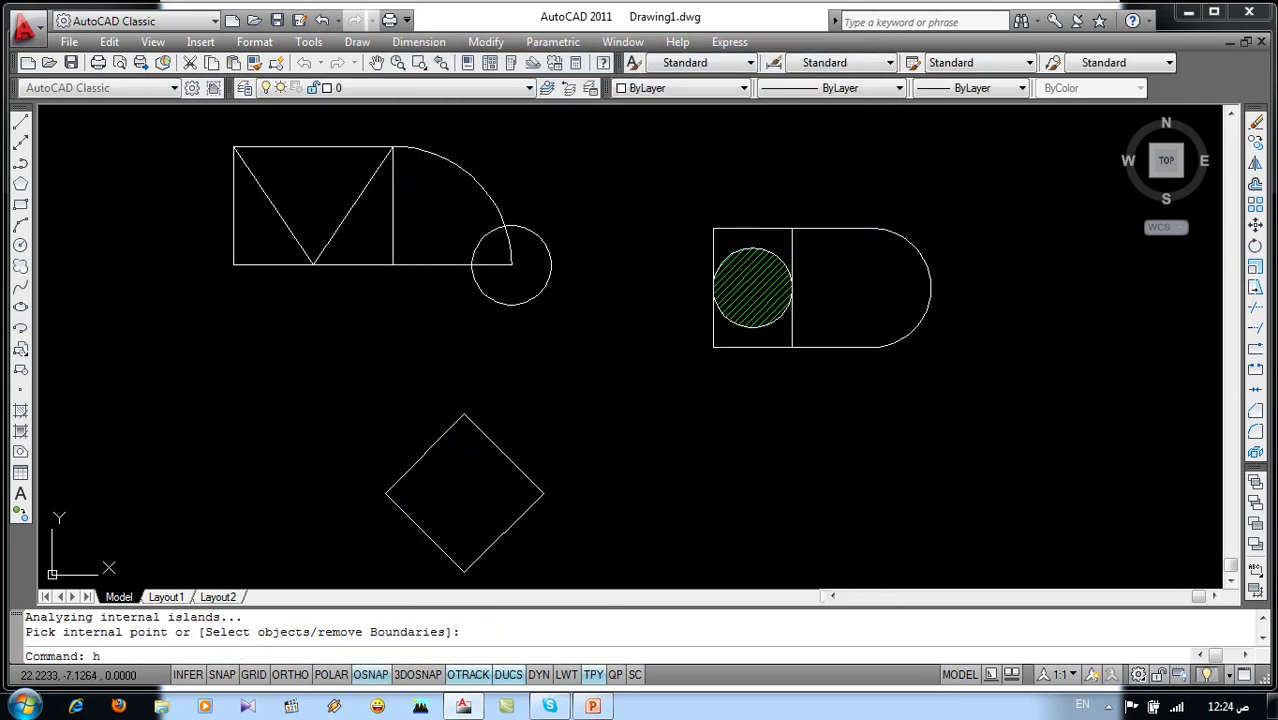
pyautogui.click(617, 192)
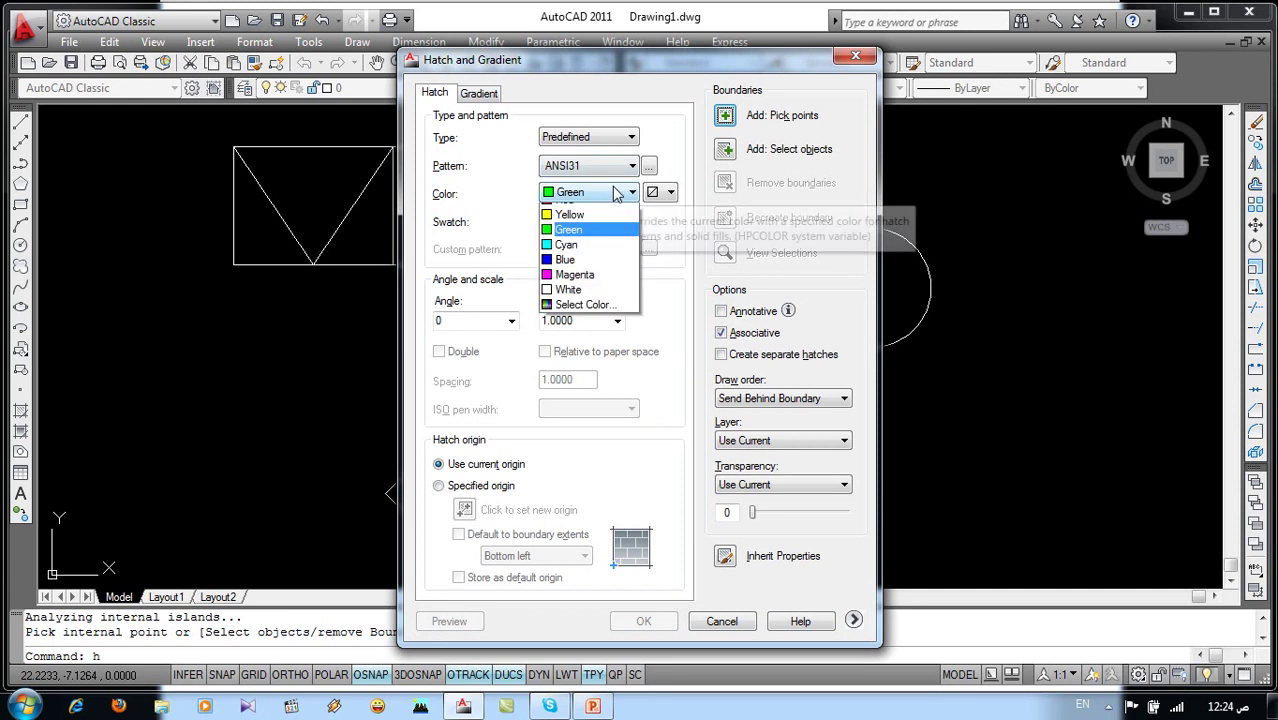
pyautogui.click(580, 304)
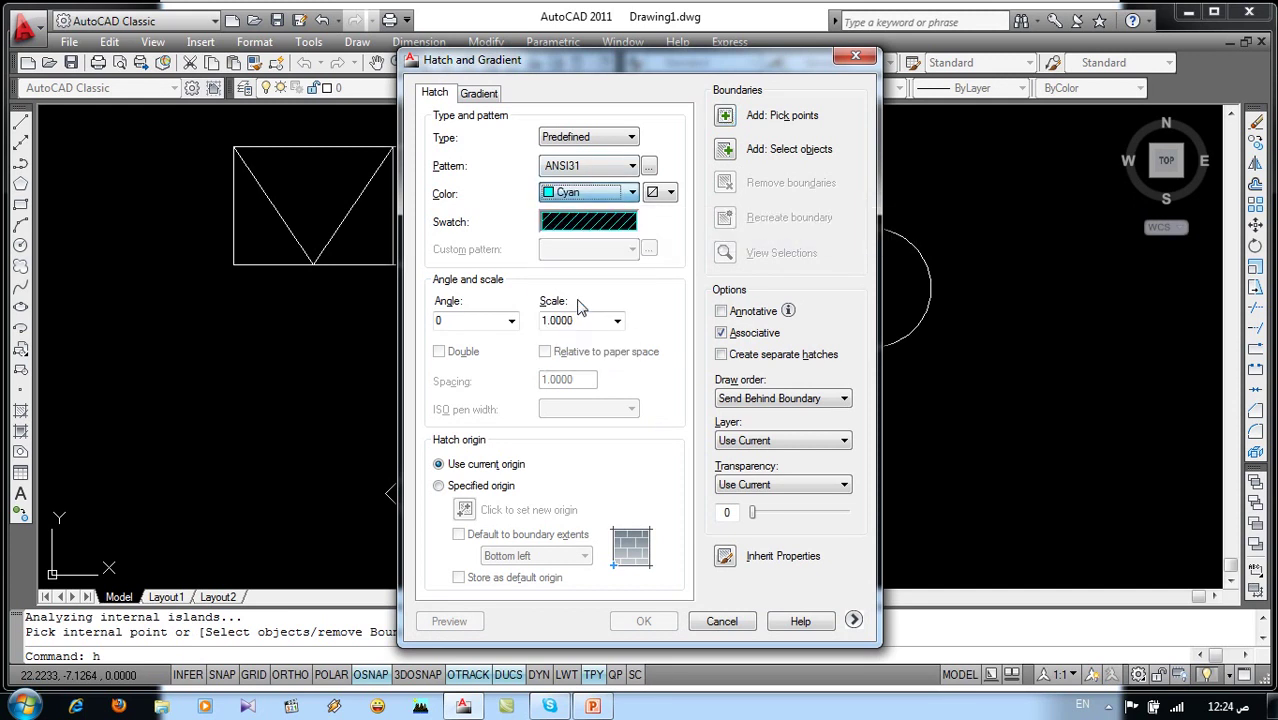
pyautogui.click(575, 229)
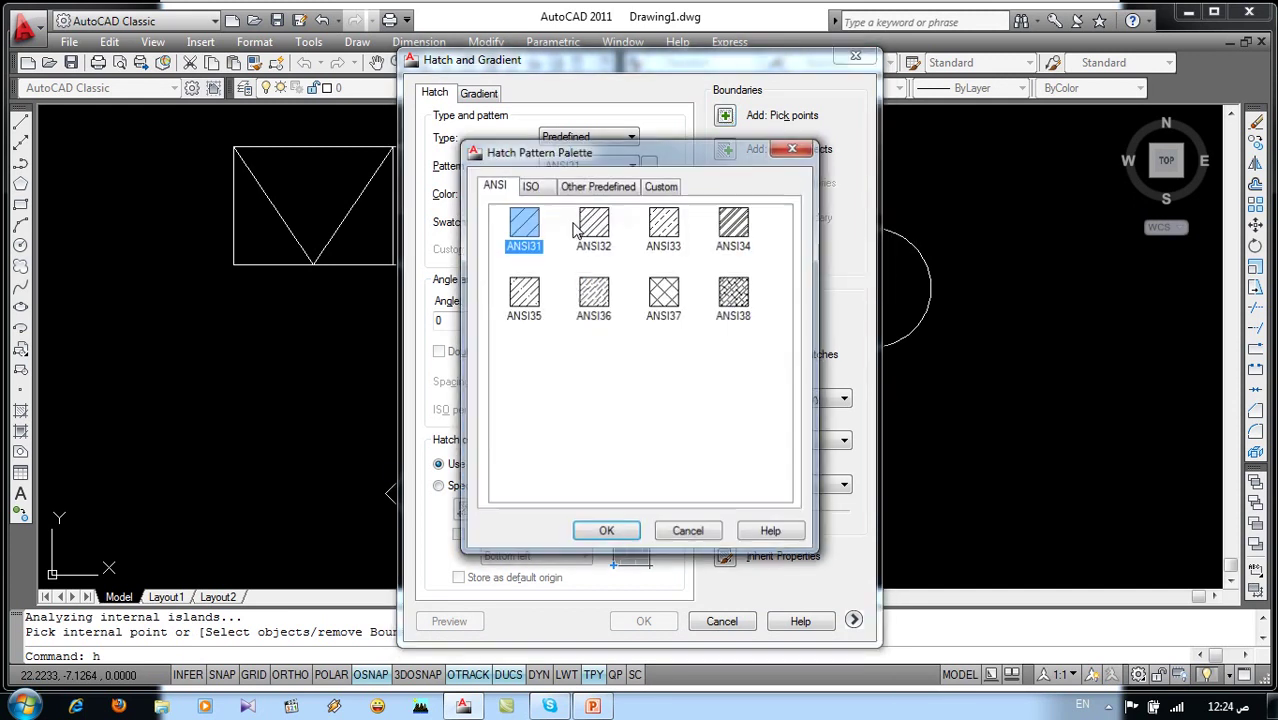
pyautogui.click(590, 230)
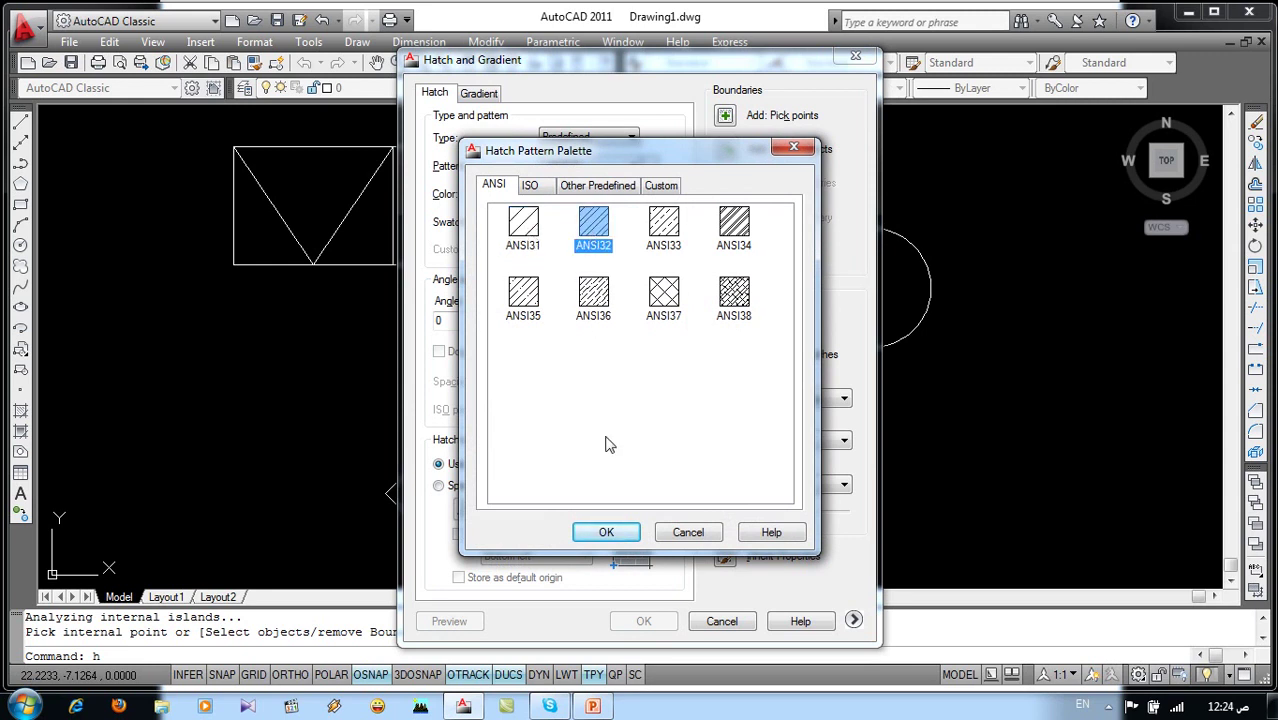
pyautogui.click(607, 533)
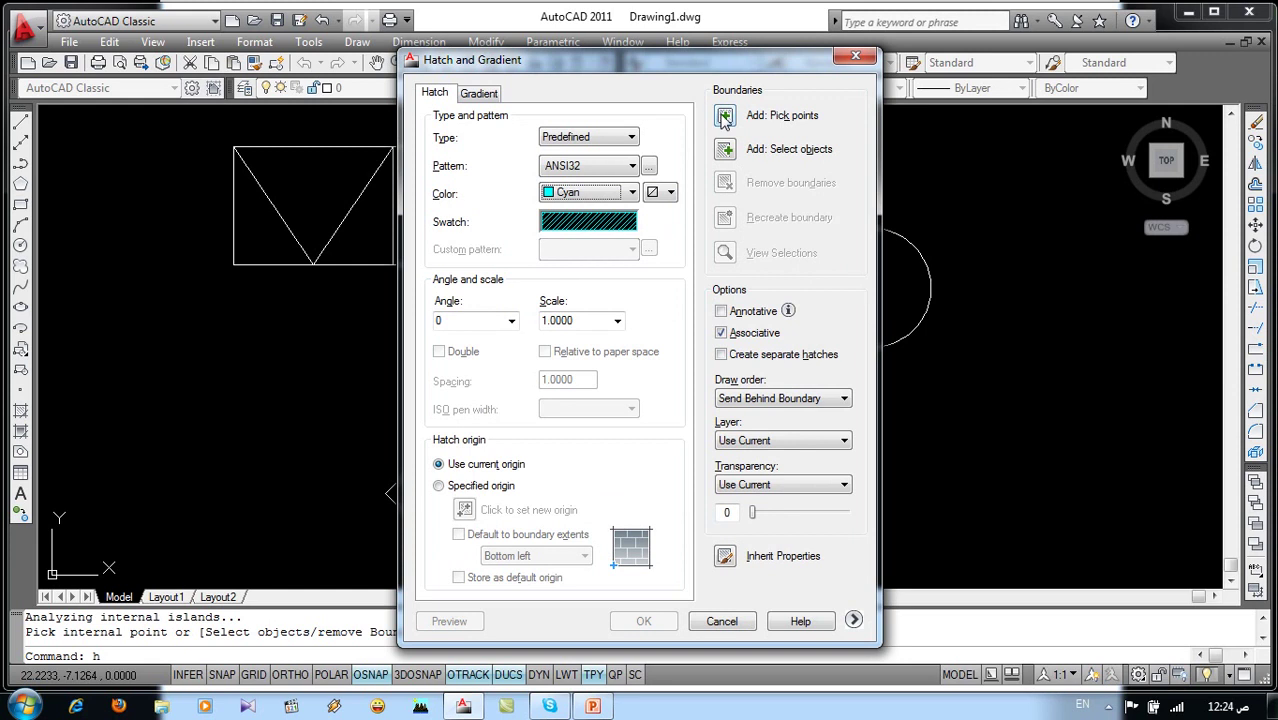
# Pick the quarter-circle region, preview, and apply the cyan ANSI32 hatch
pyautogui.click(725, 115)
pyautogui.click(445, 218)
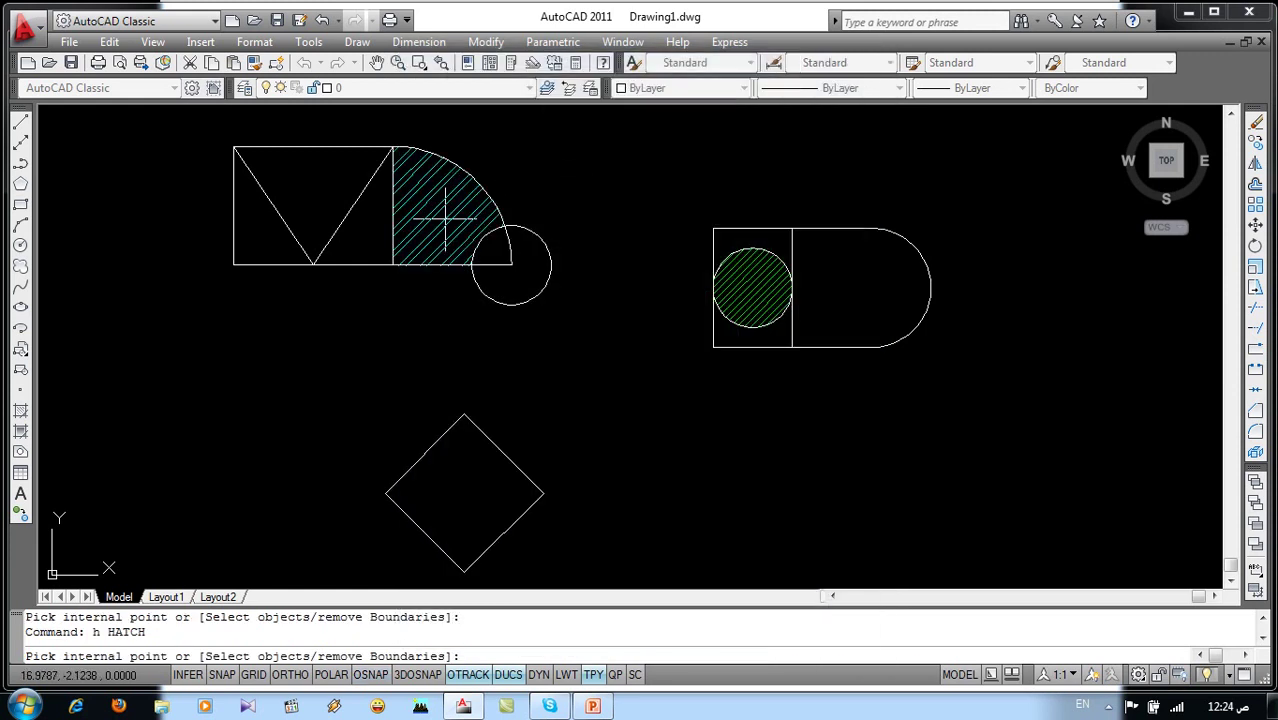
pyautogui.click(445, 218)
pyautogui.press('Return')
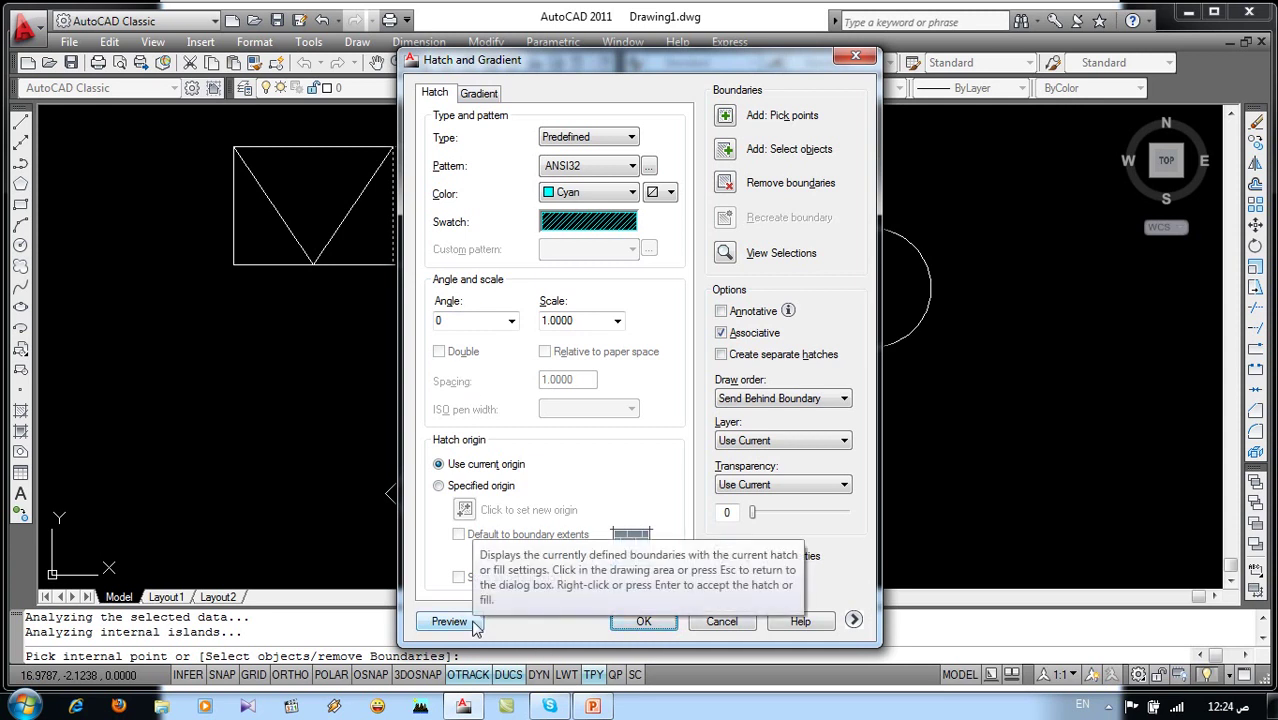
pyautogui.click(449, 621)
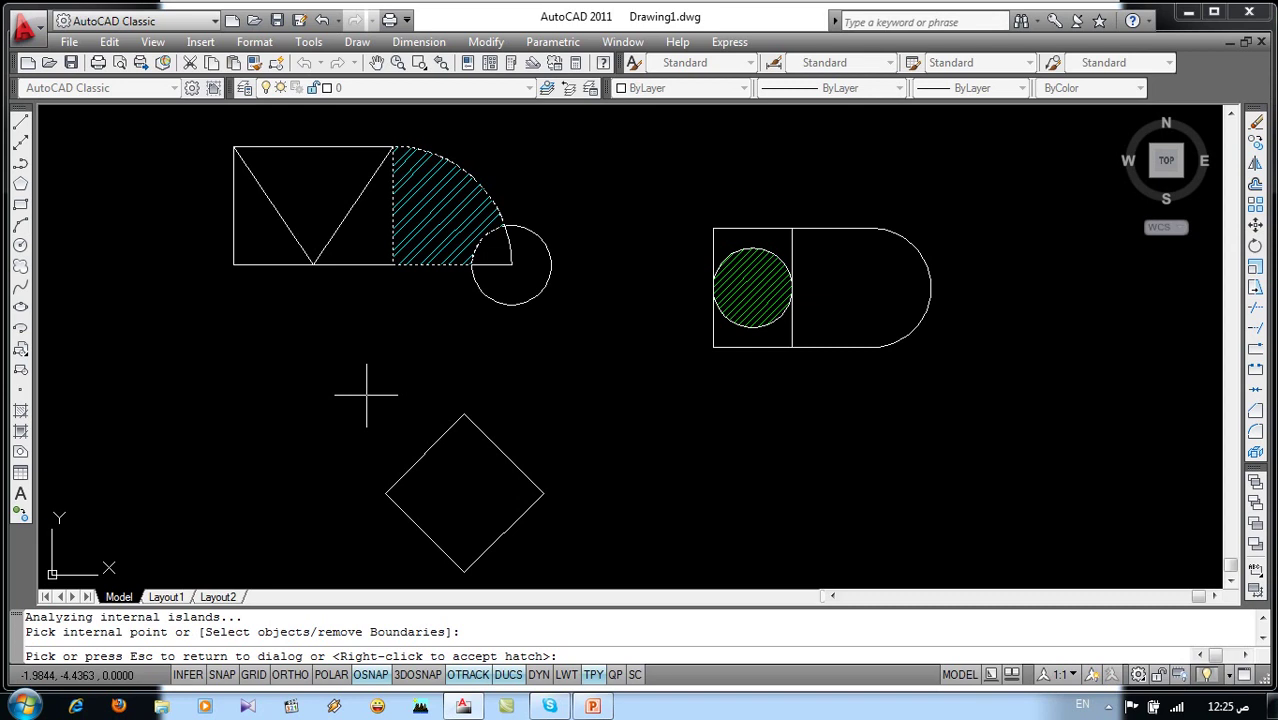
pyautogui.click(366, 394)
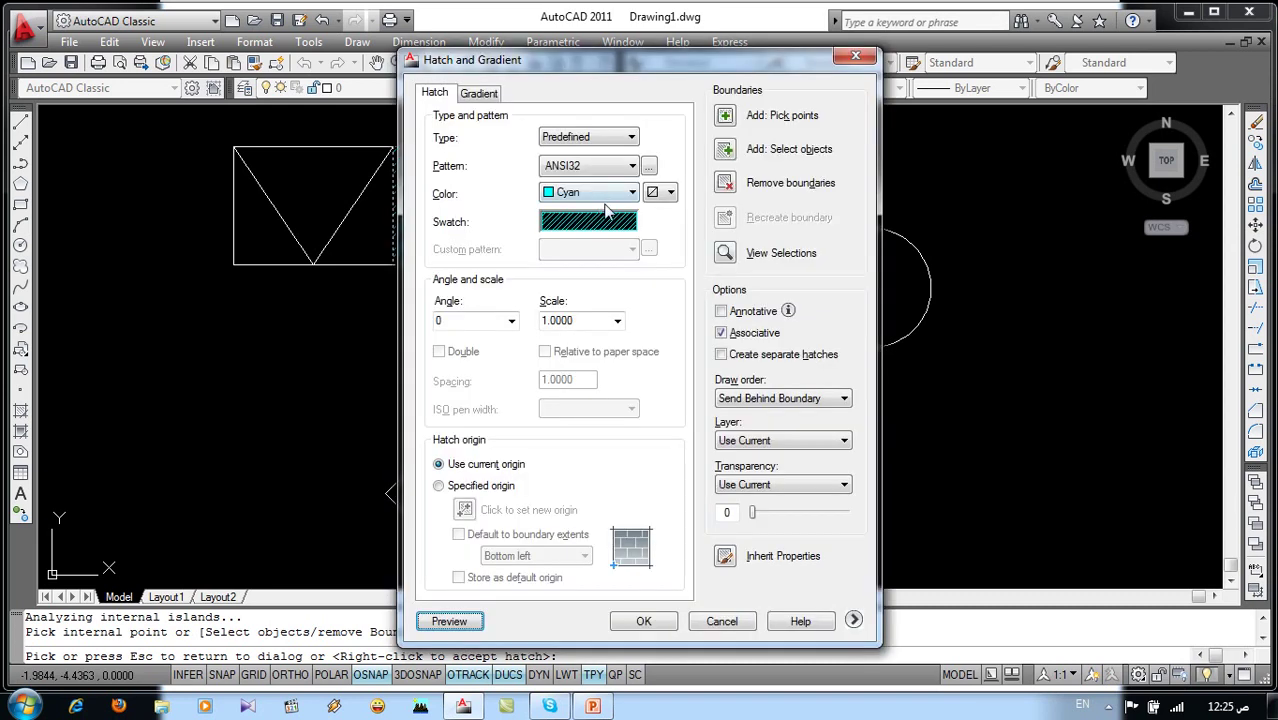
pyautogui.click(645, 621)
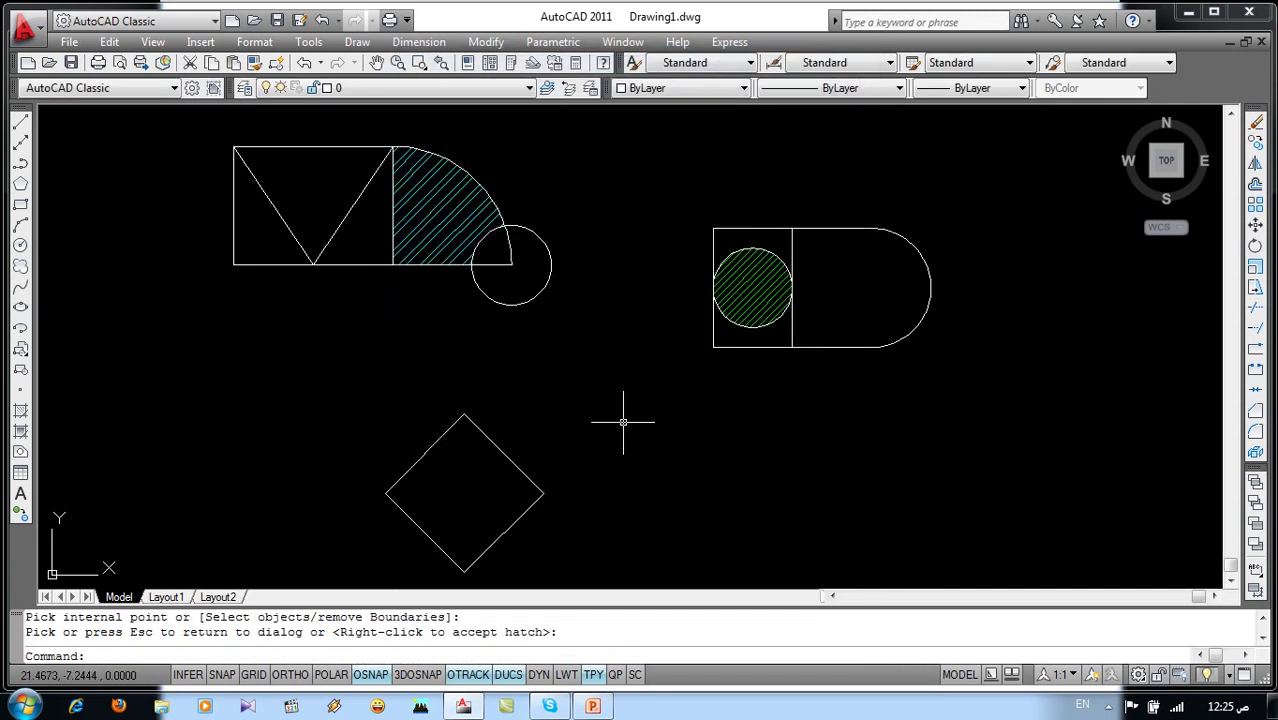
# Set the hatch colour to index 22, a red shade, from the Select Color picker
pyautogui.moveTo(623, 422)
pyautogui.mouseDown(button='middle')
pyautogui.moveTo(727, 397)
pyautogui.moveTo(612, 377)
pyautogui.mouseUp(button='middle')
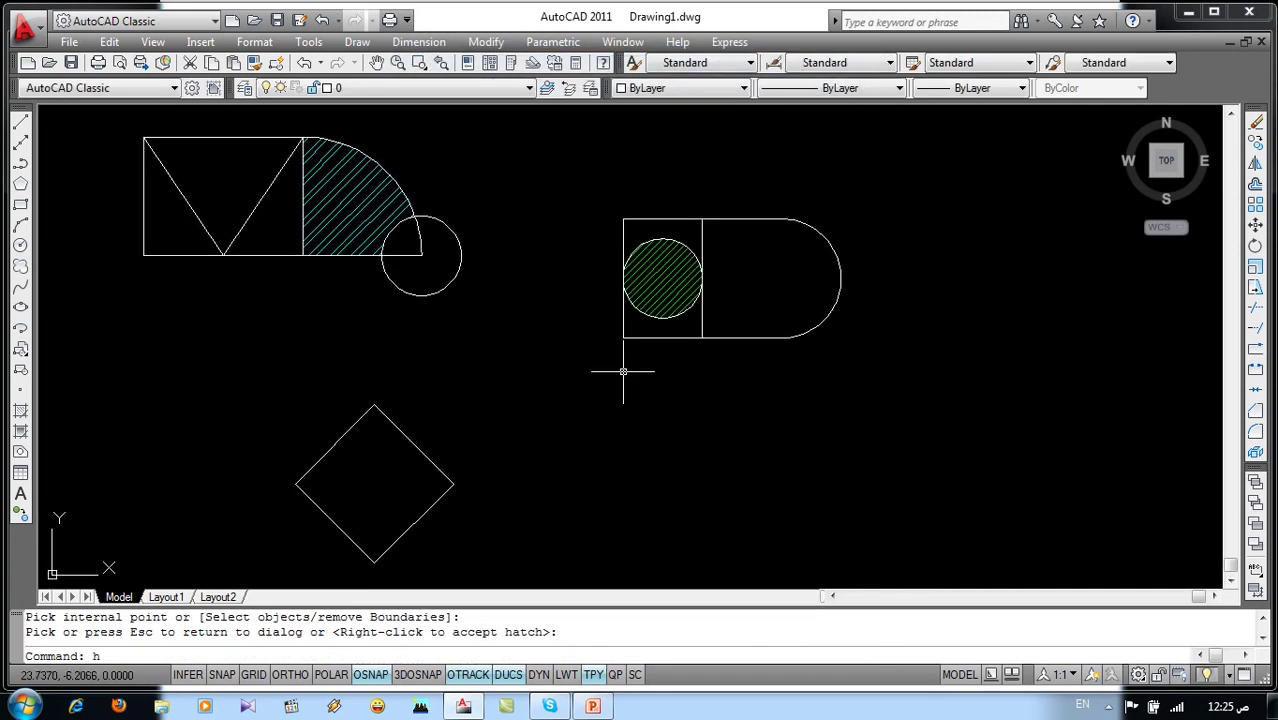
pyautogui.press('Escape')
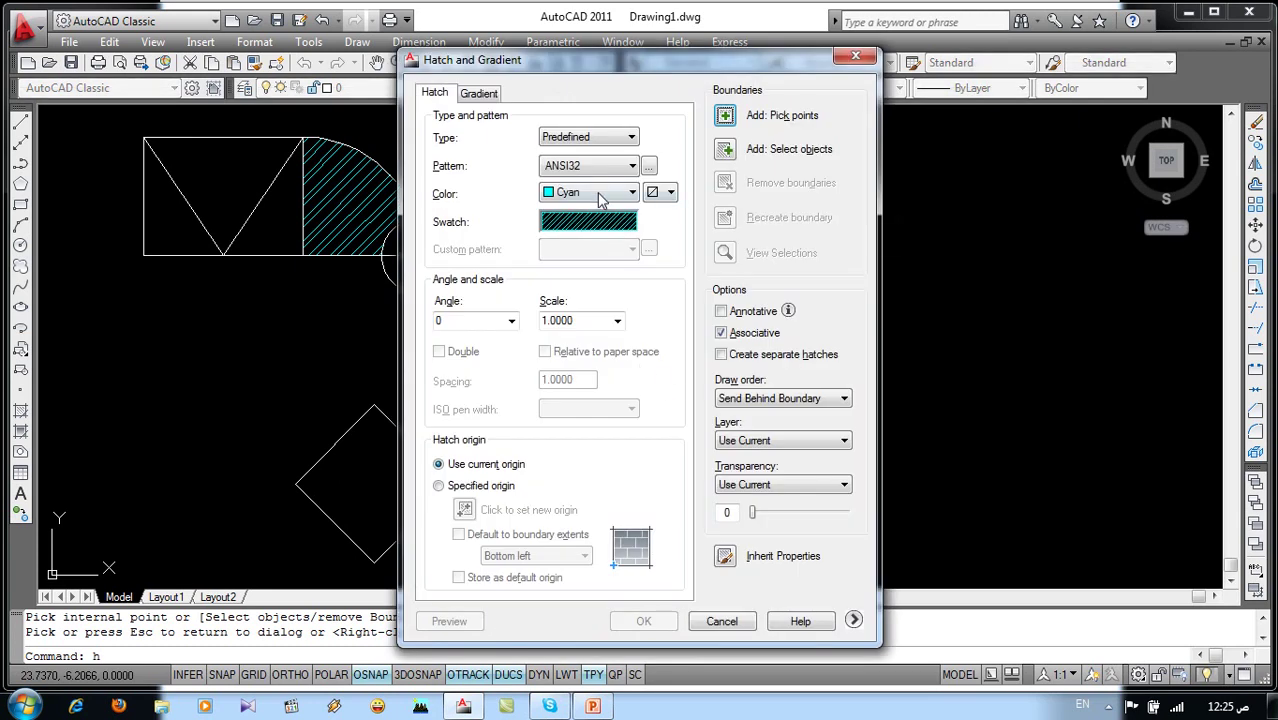
pyautogui.click(601, 197)
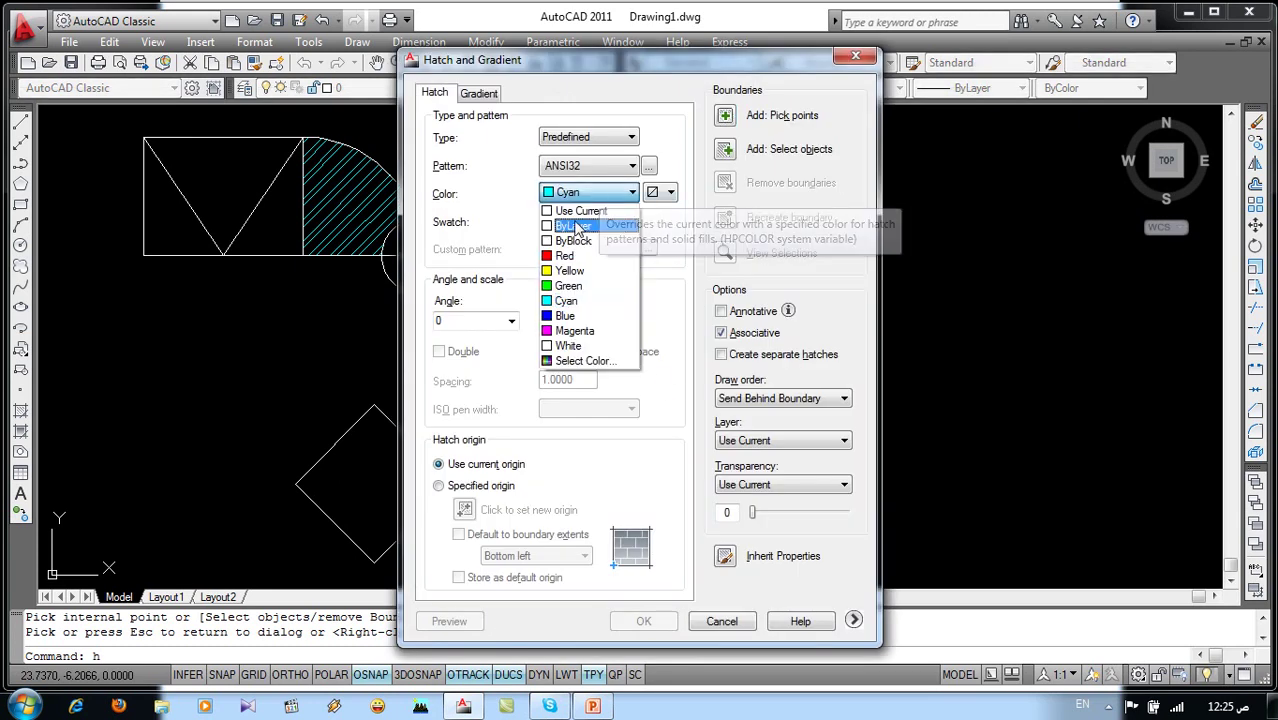
pyautogui.click(583, 361)
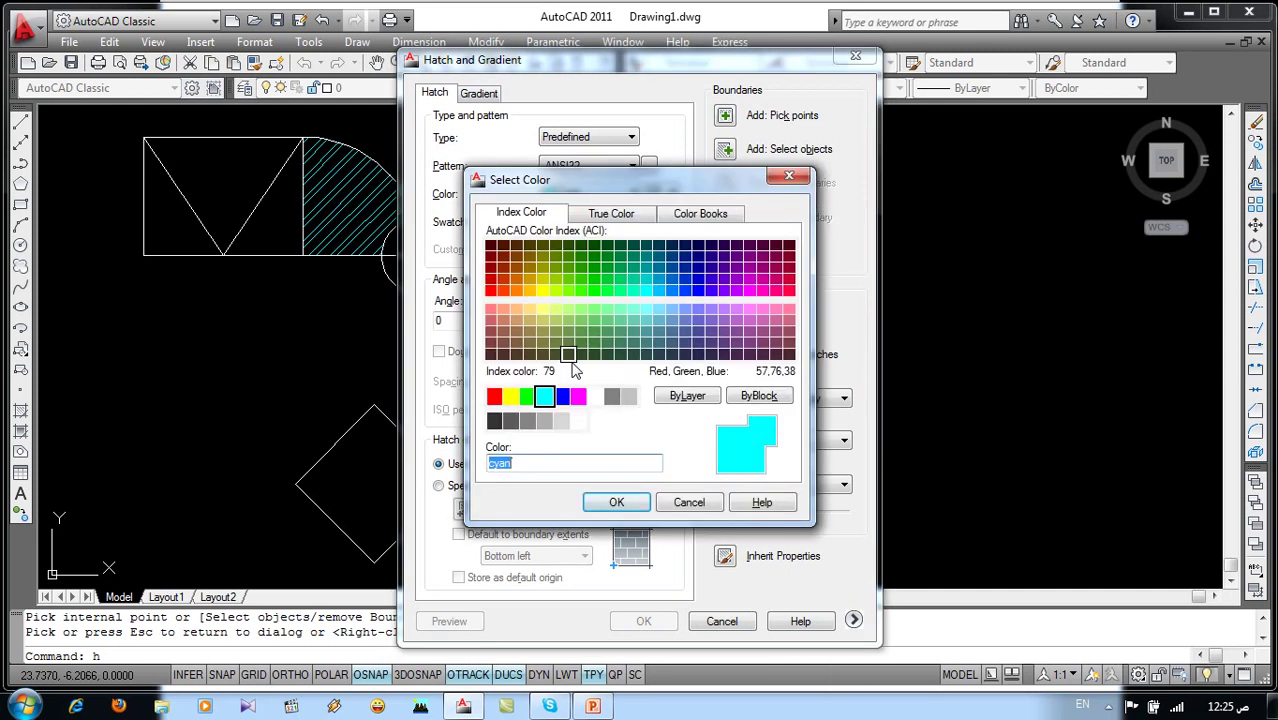
pyautogui.click(503, 279)
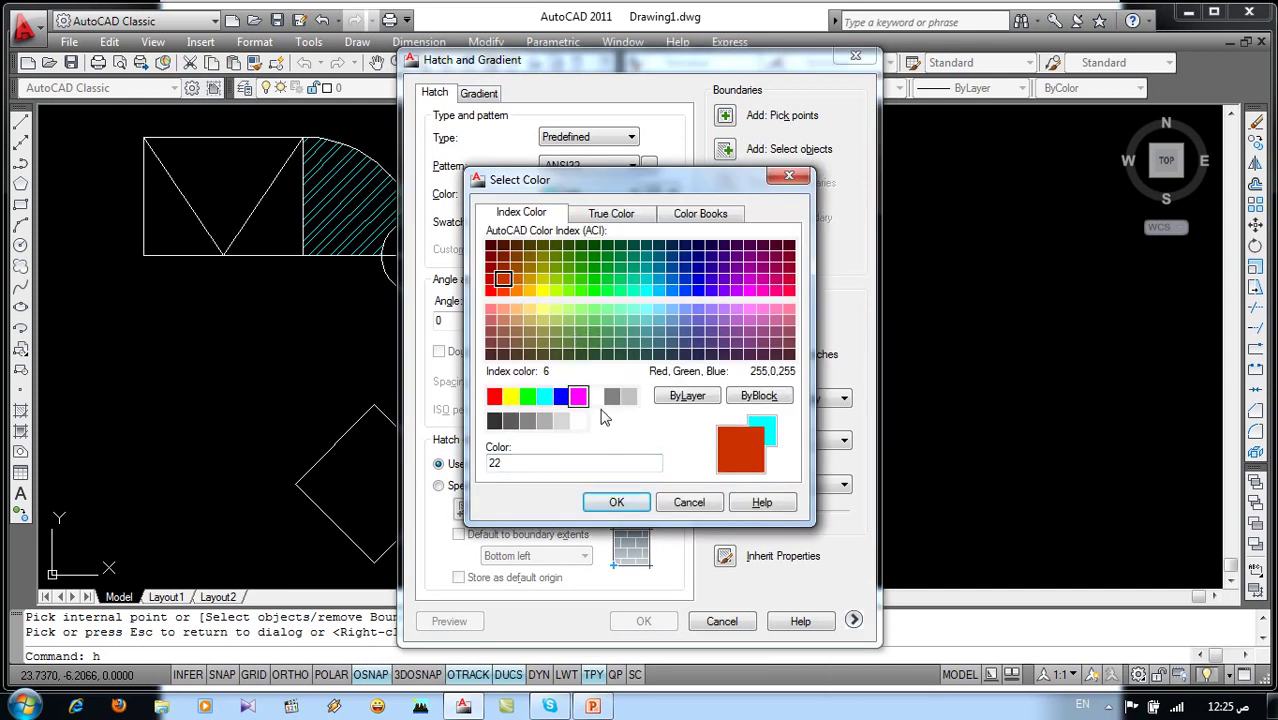
pyautogui.click(645, 508)
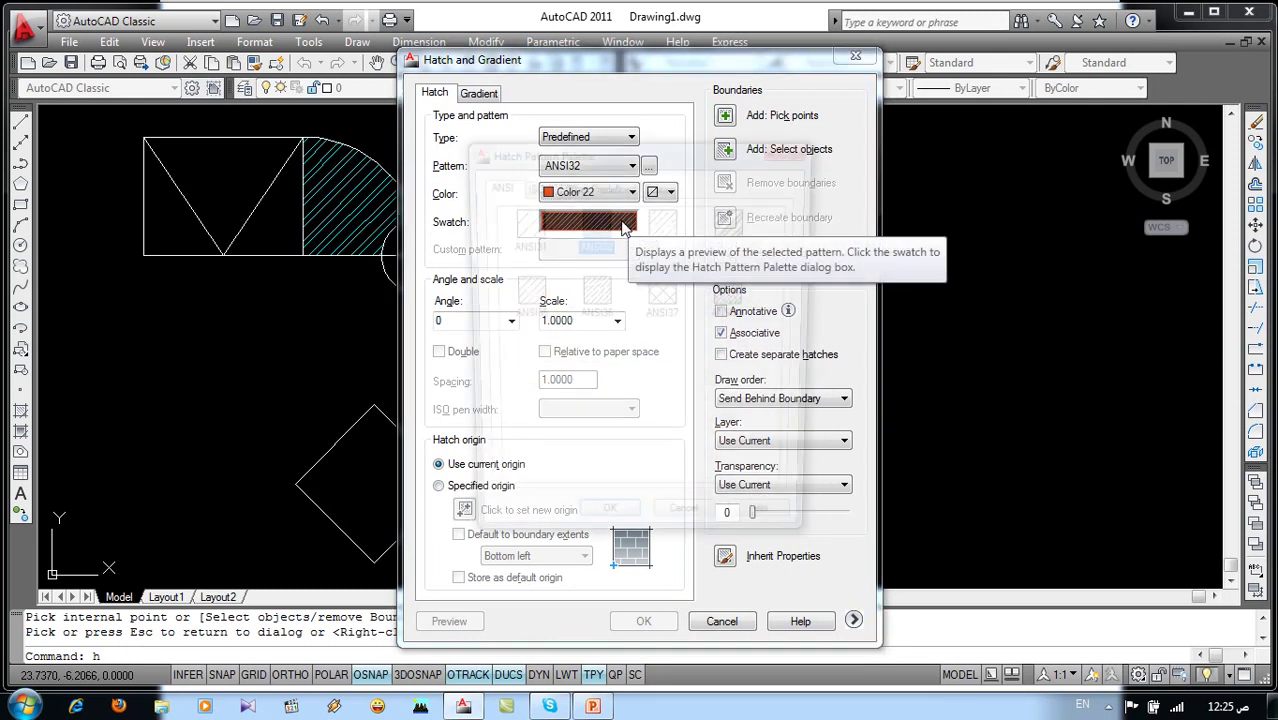
# Choose the AR-B816C brick pattern from Other Predefined and begin picking points
pyautogui.click(586, 221)
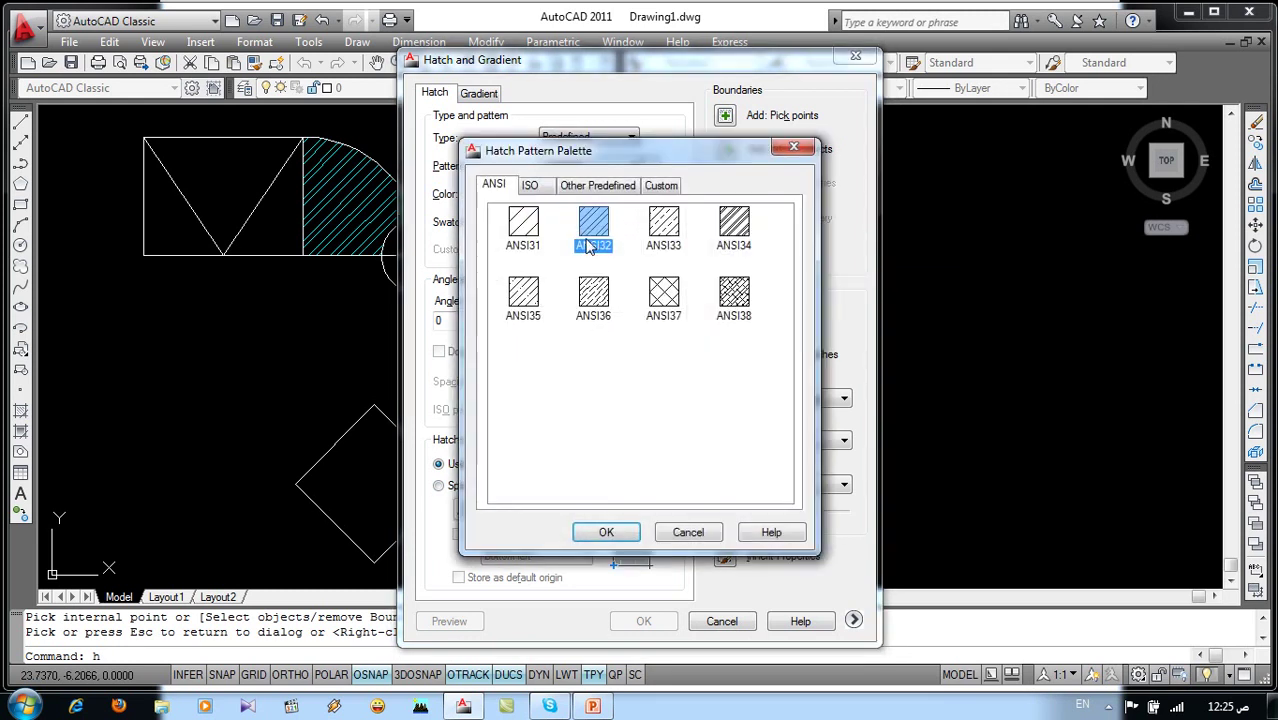
pyautogui.click(595, 186)
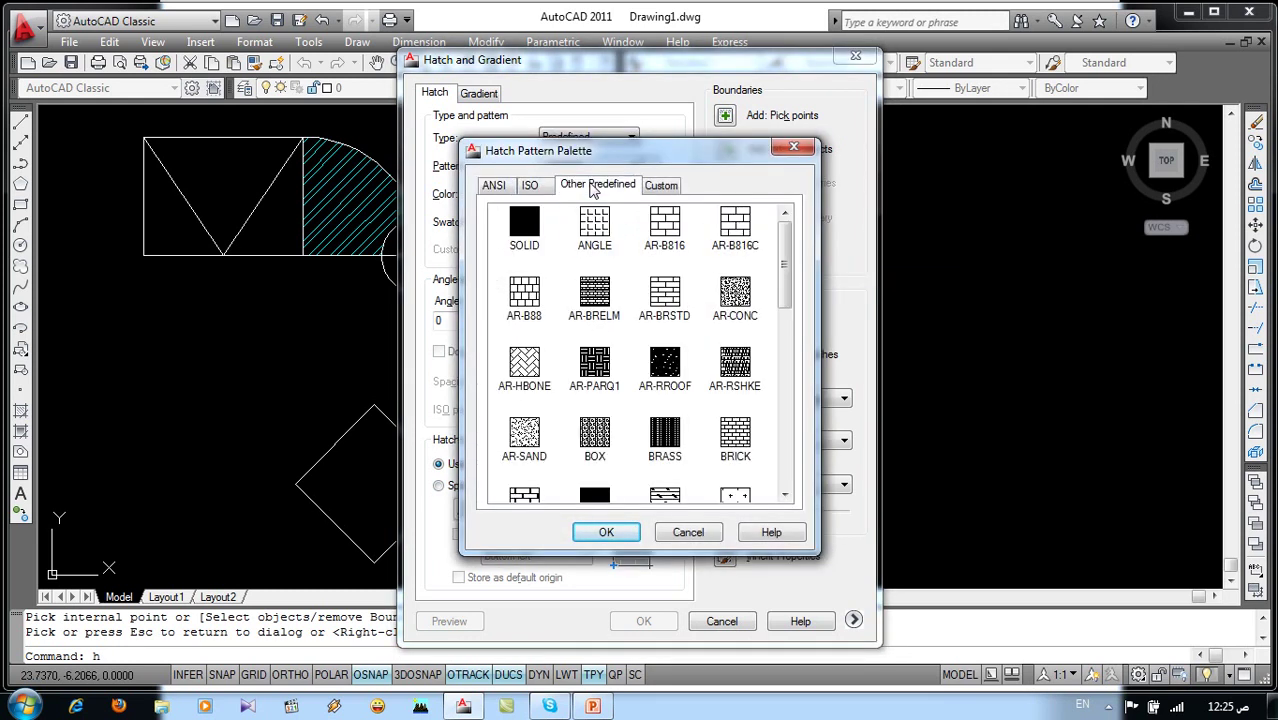
pyautogui.click(733, 232)
pyautogui.click(605, 532)
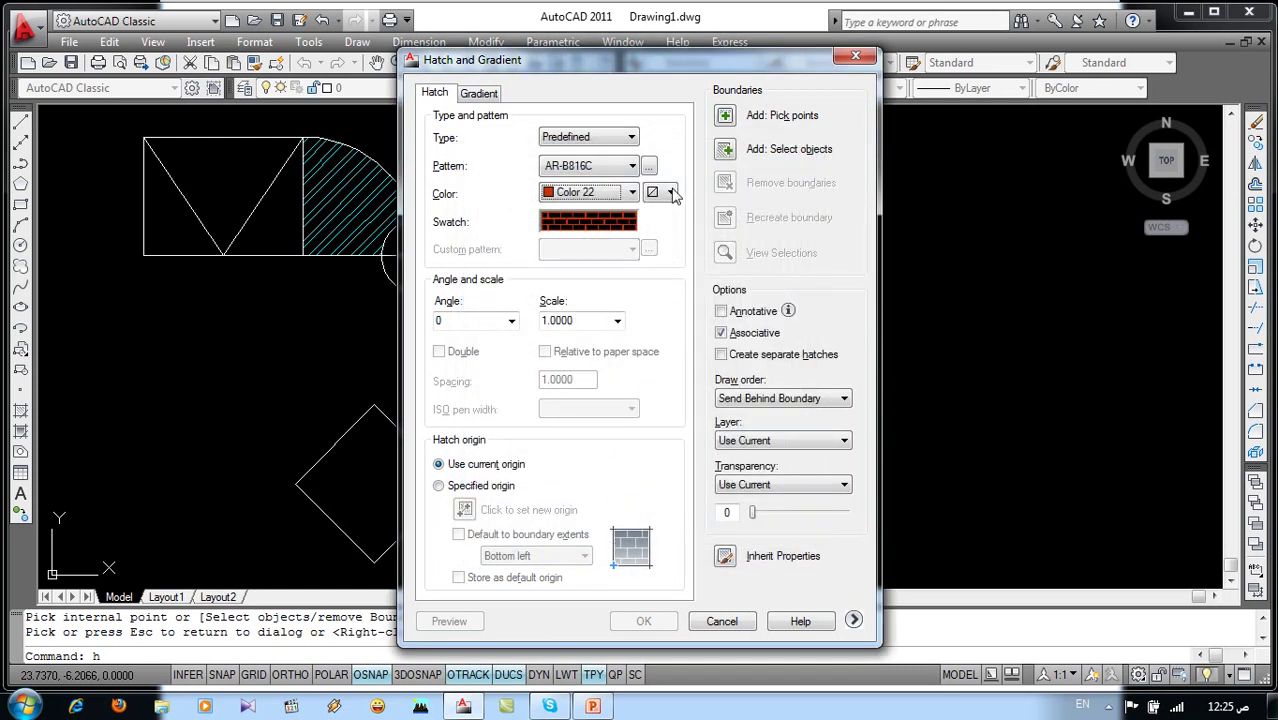
pyautogui.click(724, 118)
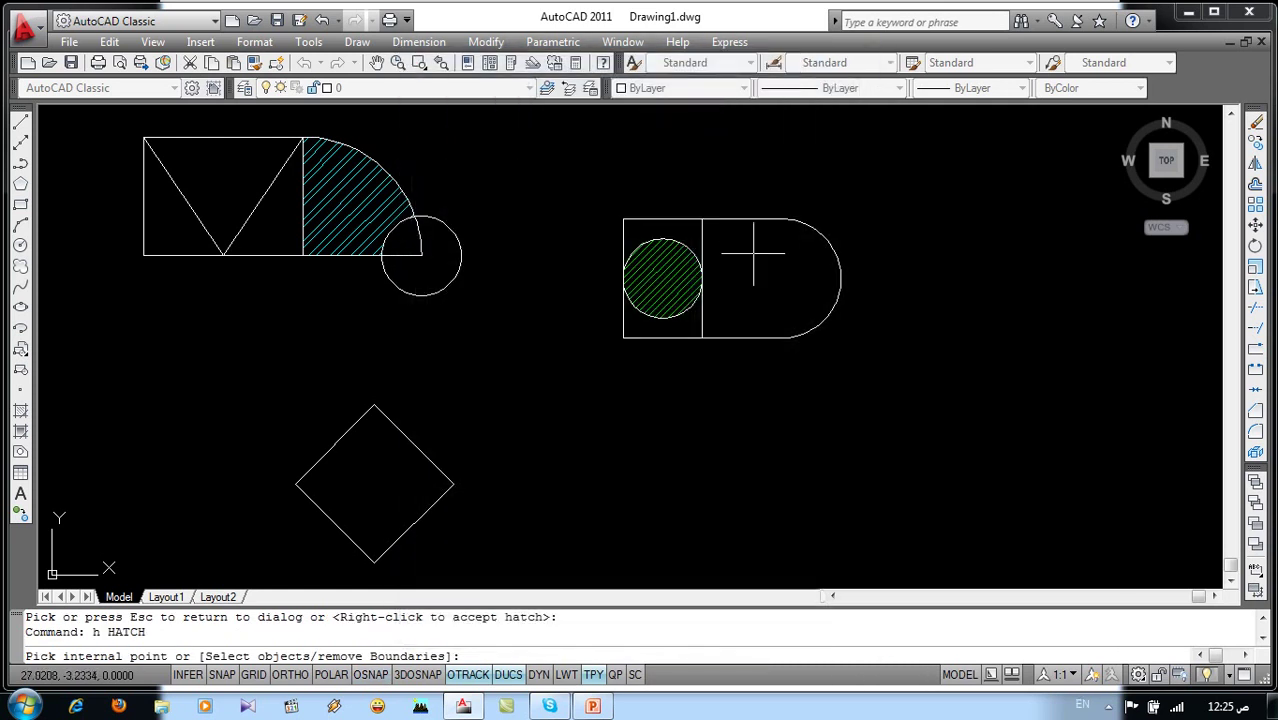
# Pick the half-round region and preview the red brick hatch at scale 1
pyautogui.click(756, 260)
pyautogui.press('Return')
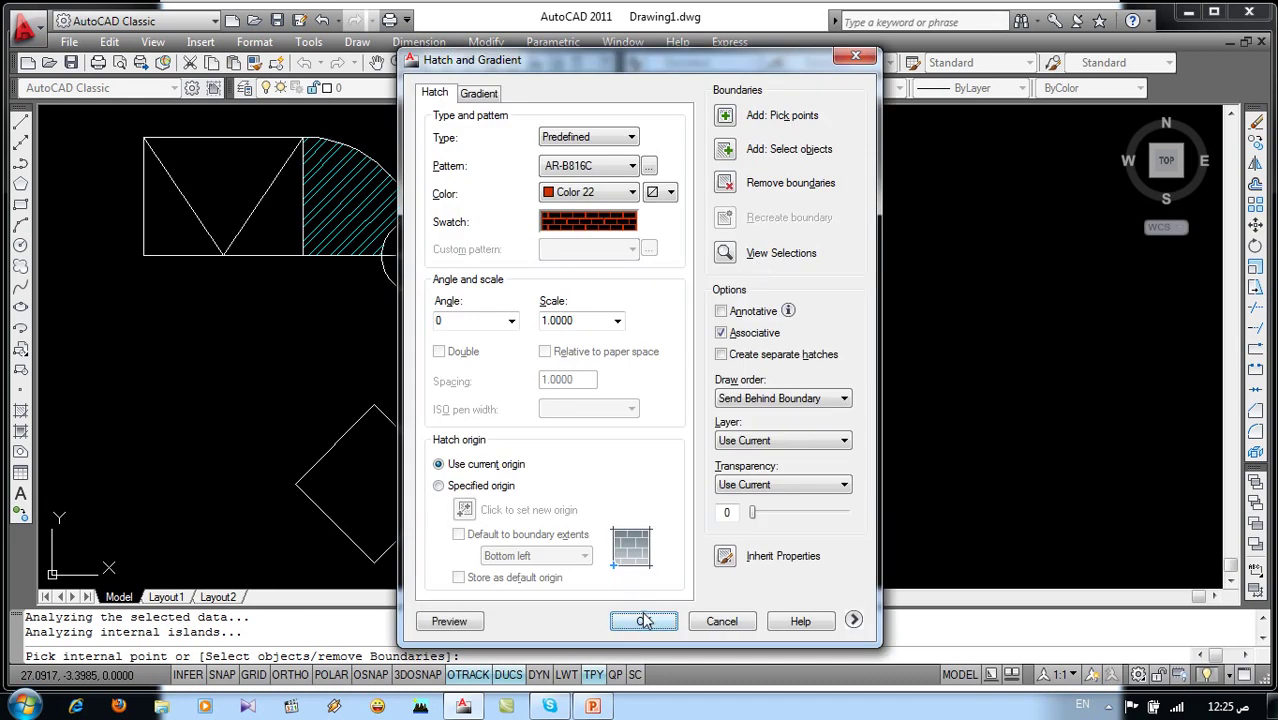
pyautogui.click(449, 621)
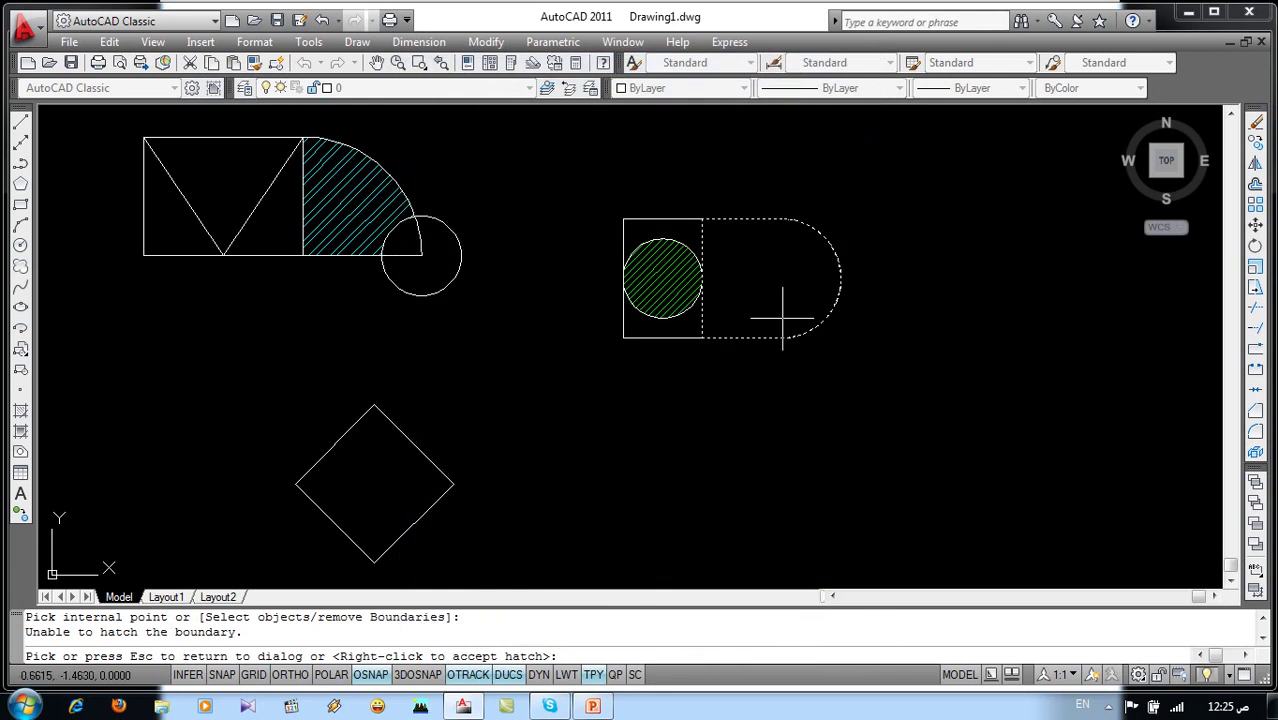
pyautogui.click(783, 318)
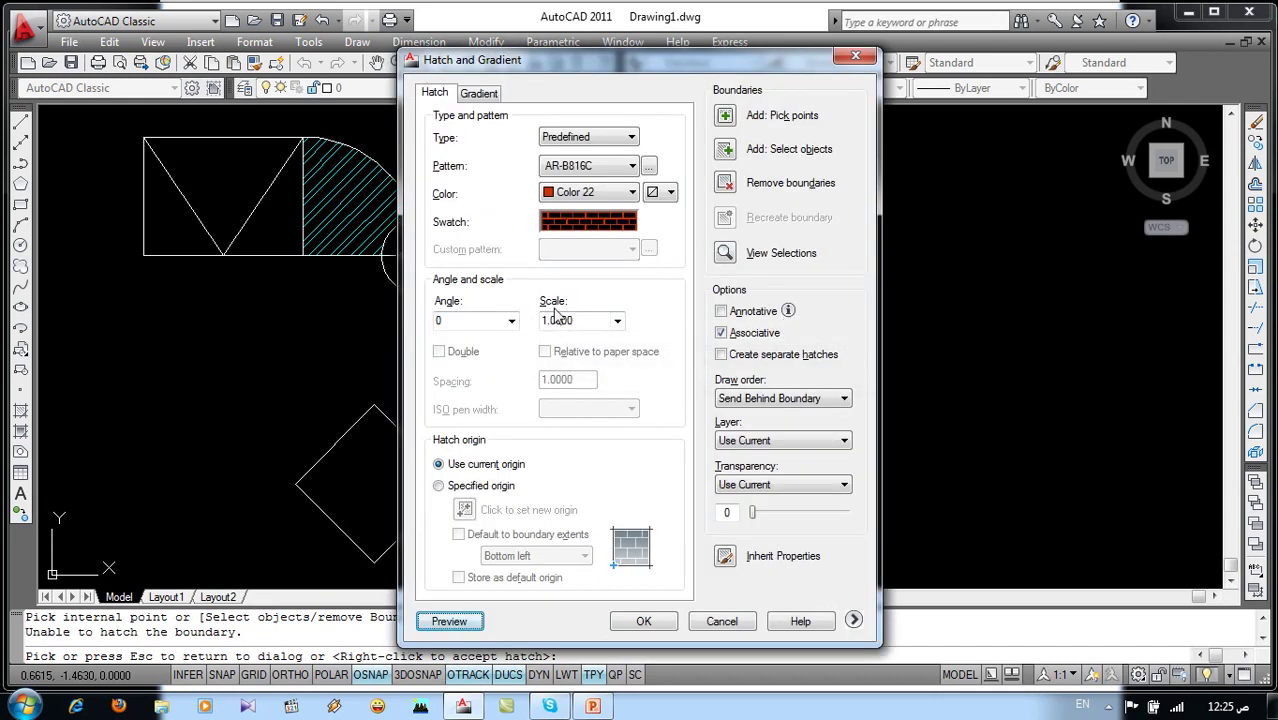
# Try smaller hatch scales 0.25 and .05, previewing each
pyautogui.click(616, 322)
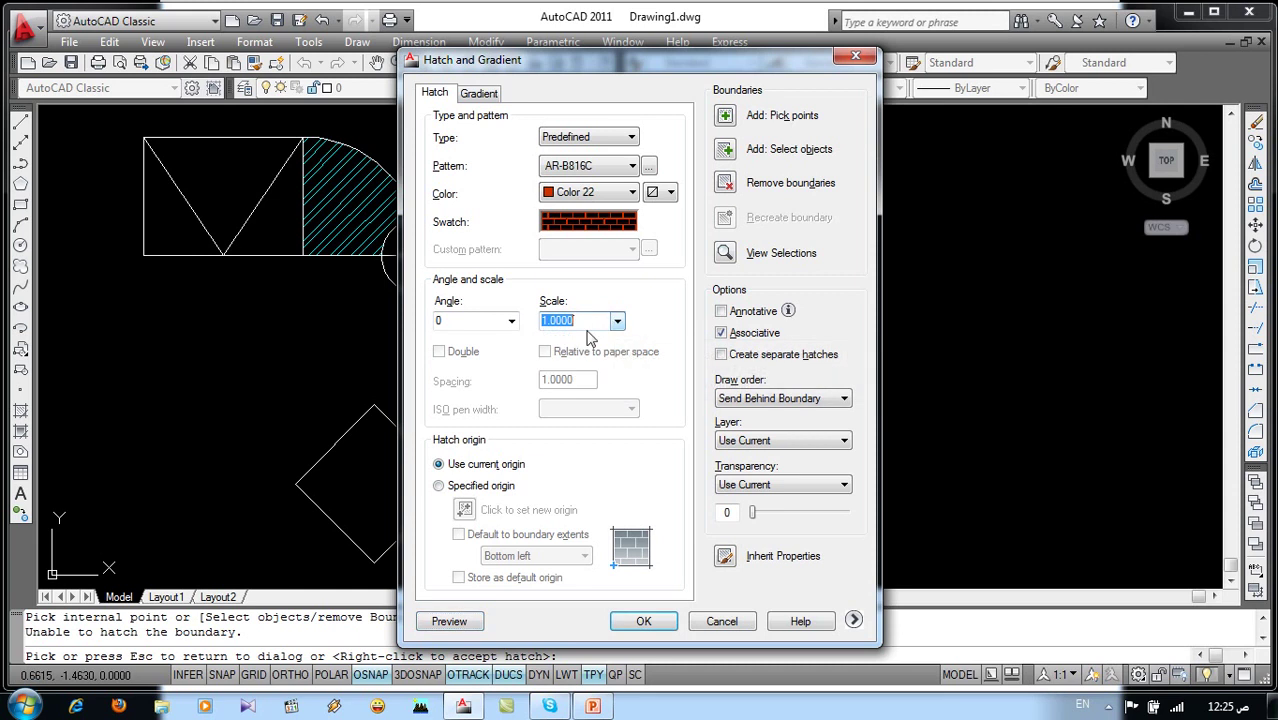
pyautogui.click(616, 322)
pyautogui.click(560, 335)
pyautogui.click(449, 621)
pyautogui.moveTo(751, 333); pyautogui.dragTo(640, 364, button='middle')
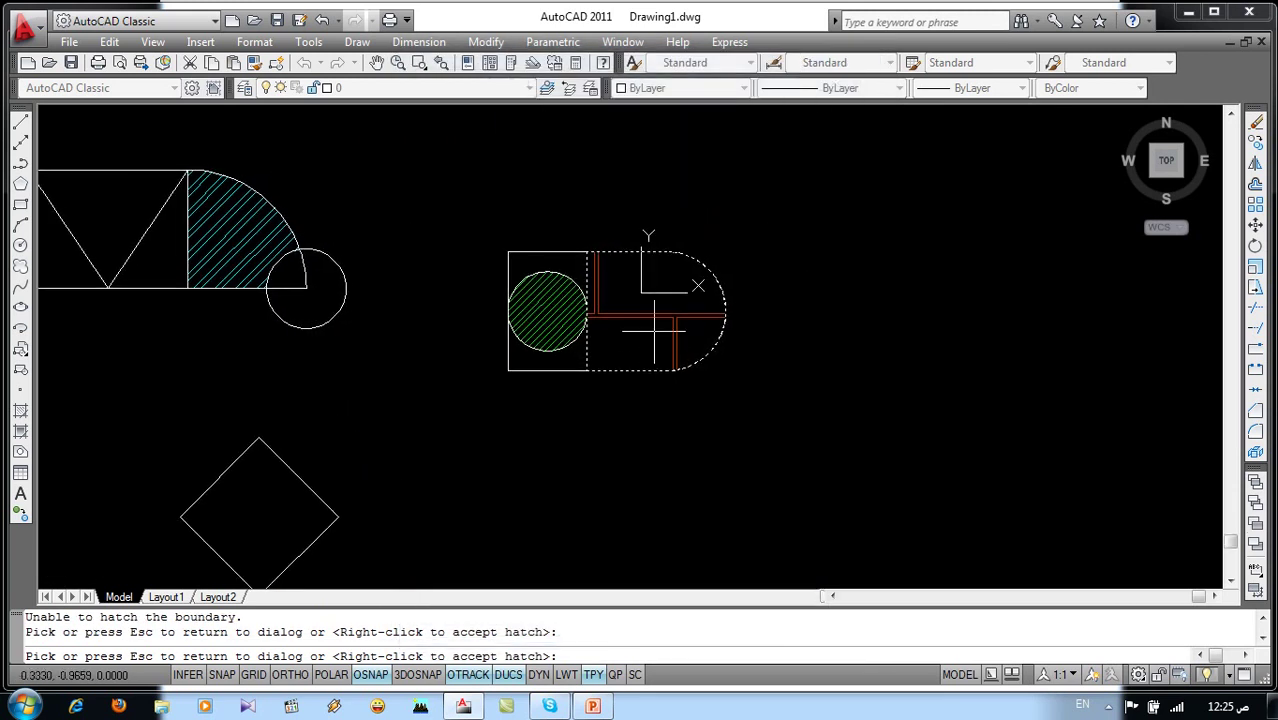
pyautogui.scroll(2, 654, 331)
pyautogui.press('Escape')
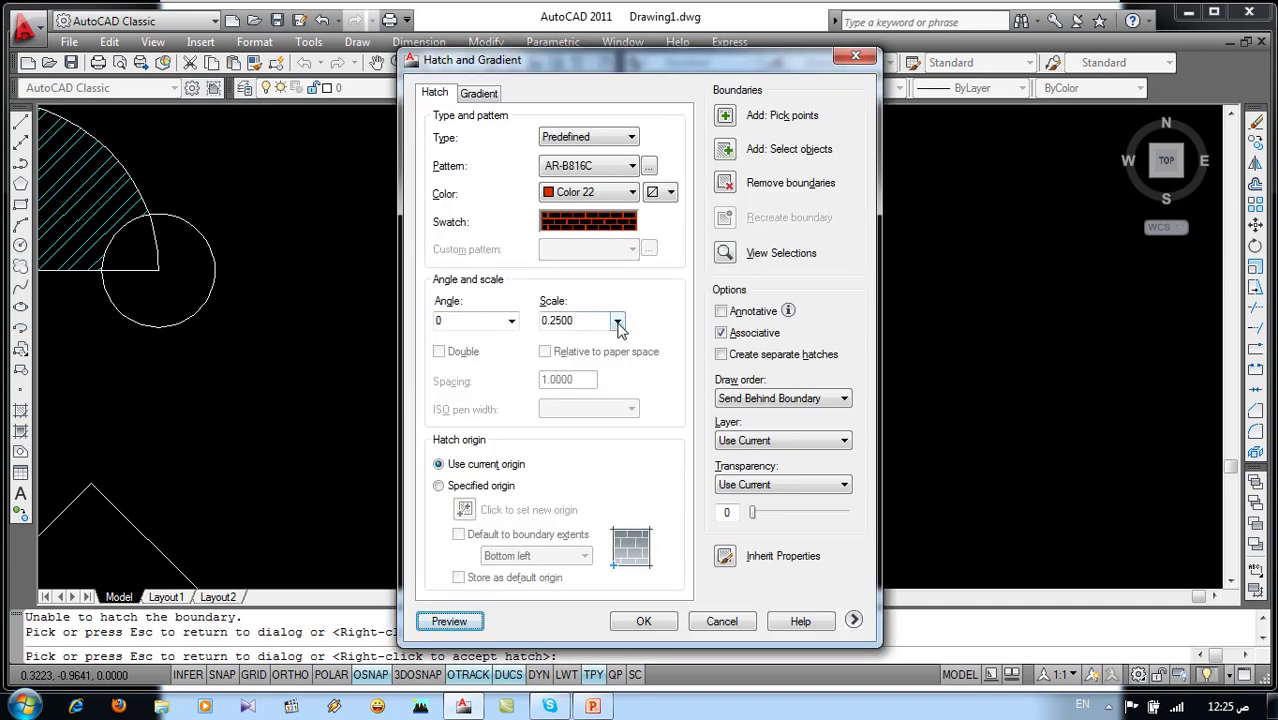
pyautogui.click(617, 320)
pyautogui.click(586, 321)
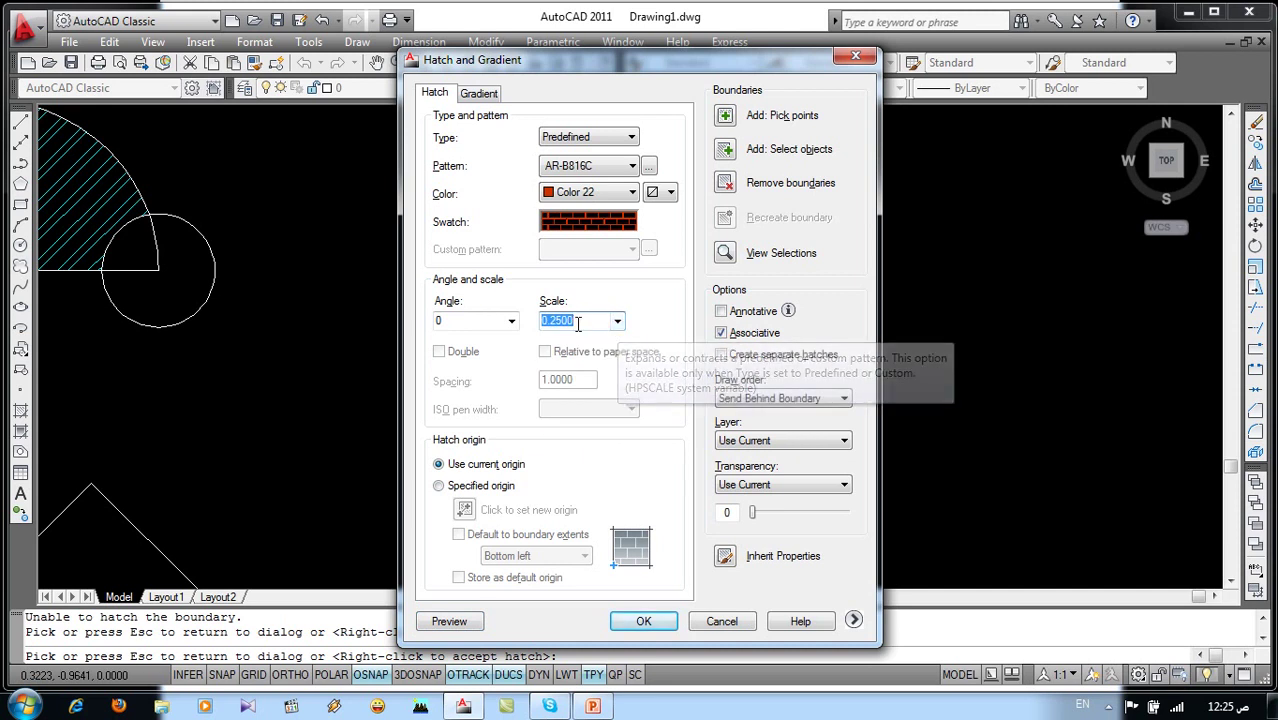
pyautogui.press('BackSpace')
pyautogui.write('.05')
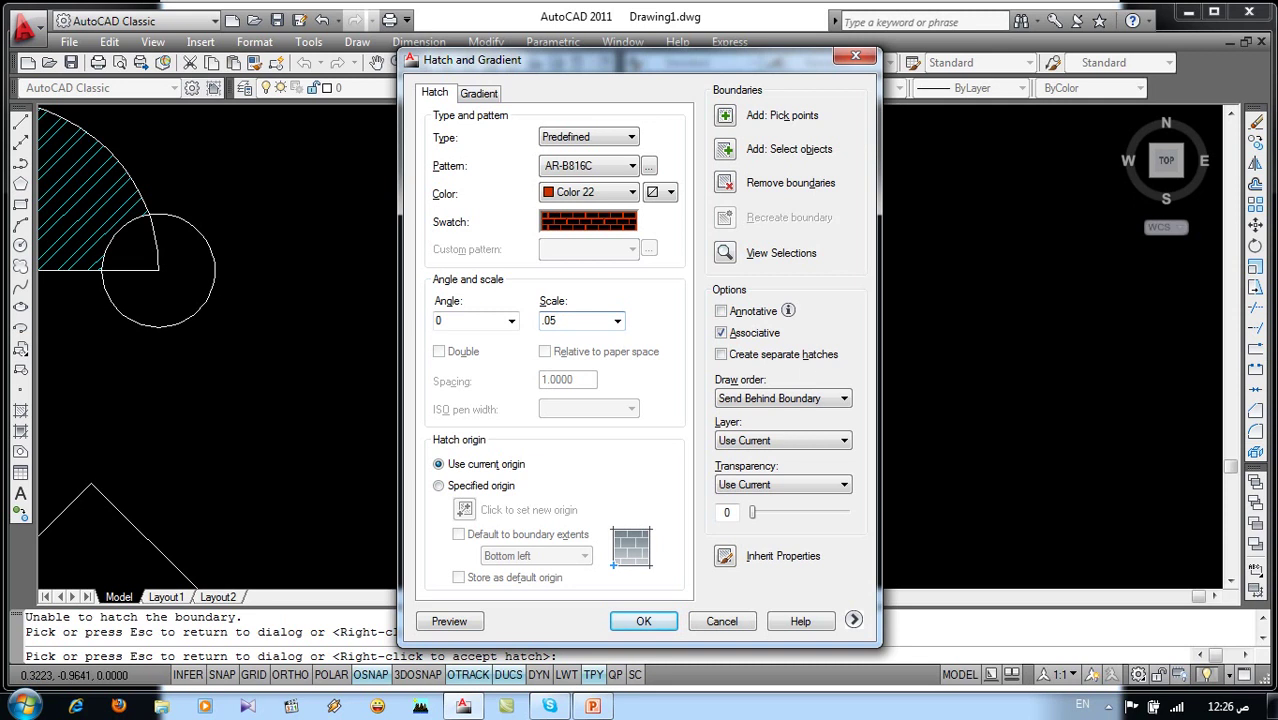
pyautogui.click(449, 621)
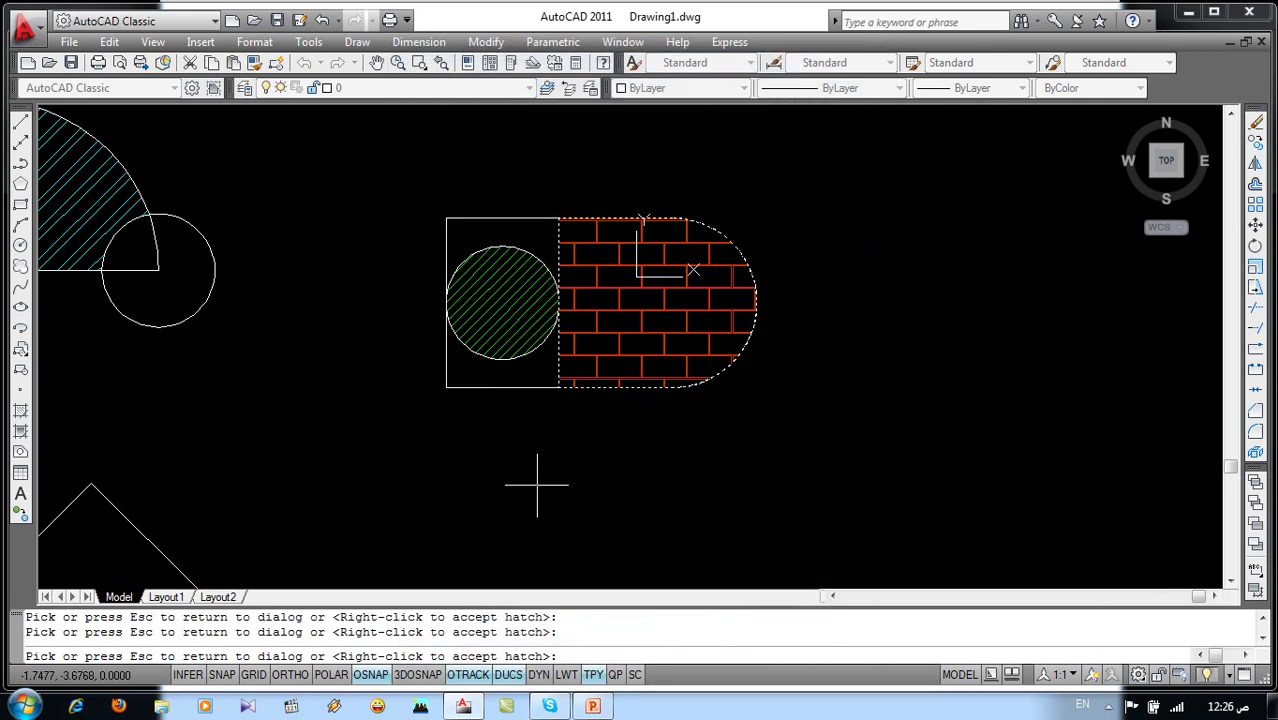
pyautogui.press('Escape')
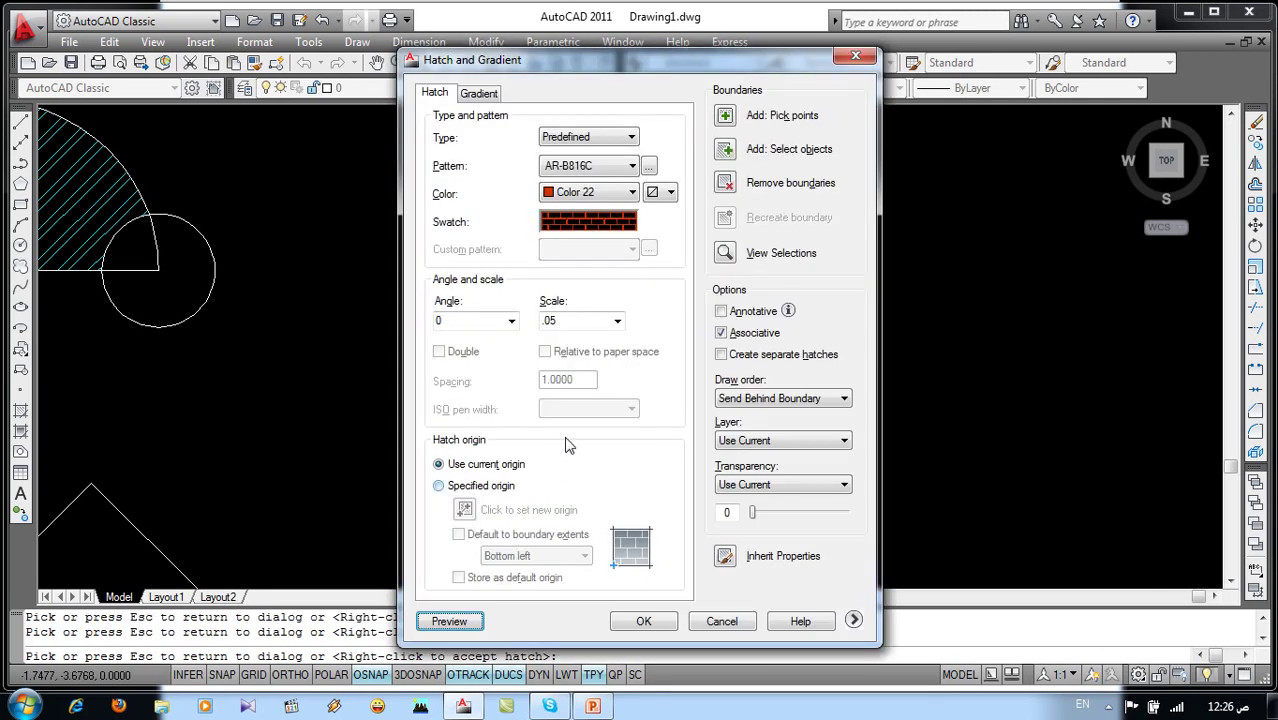
# Set the hatch scale to .025, preview, and apply the brick hatch
pyautogui.doubleClick(561, 320)
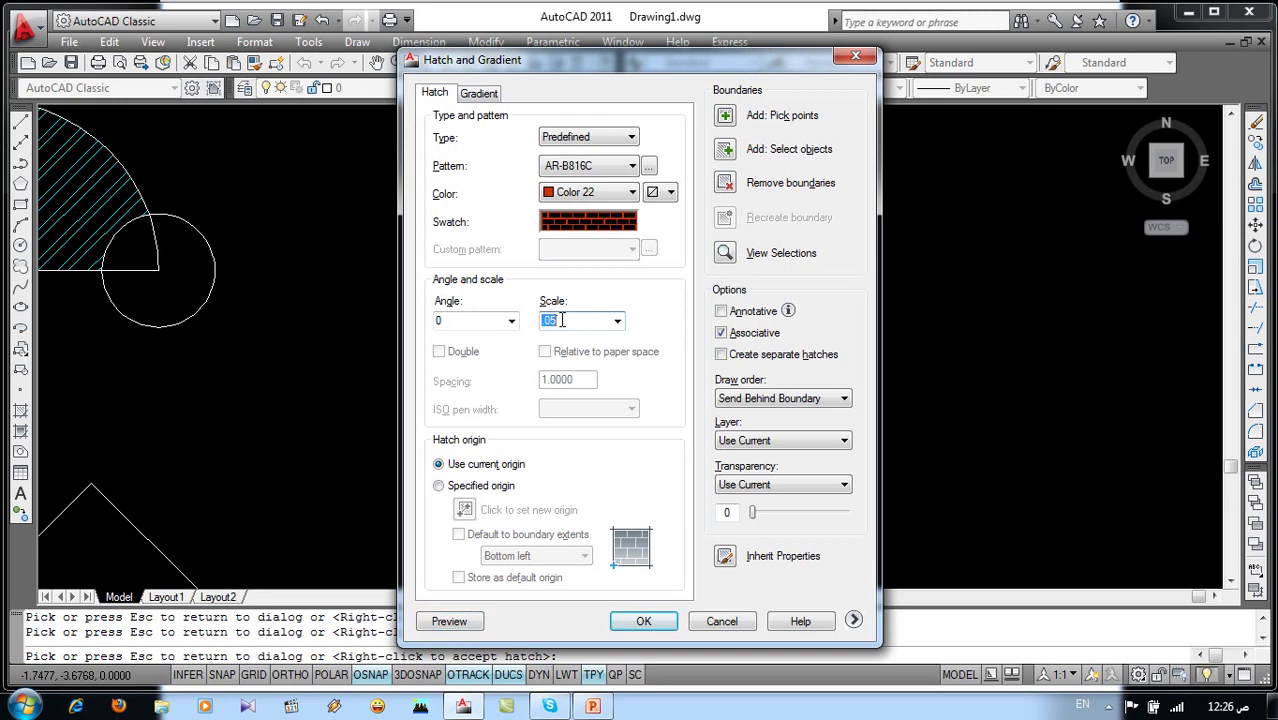
pyautogui.press('BackSpace')
pyautogui.click(474, 622)
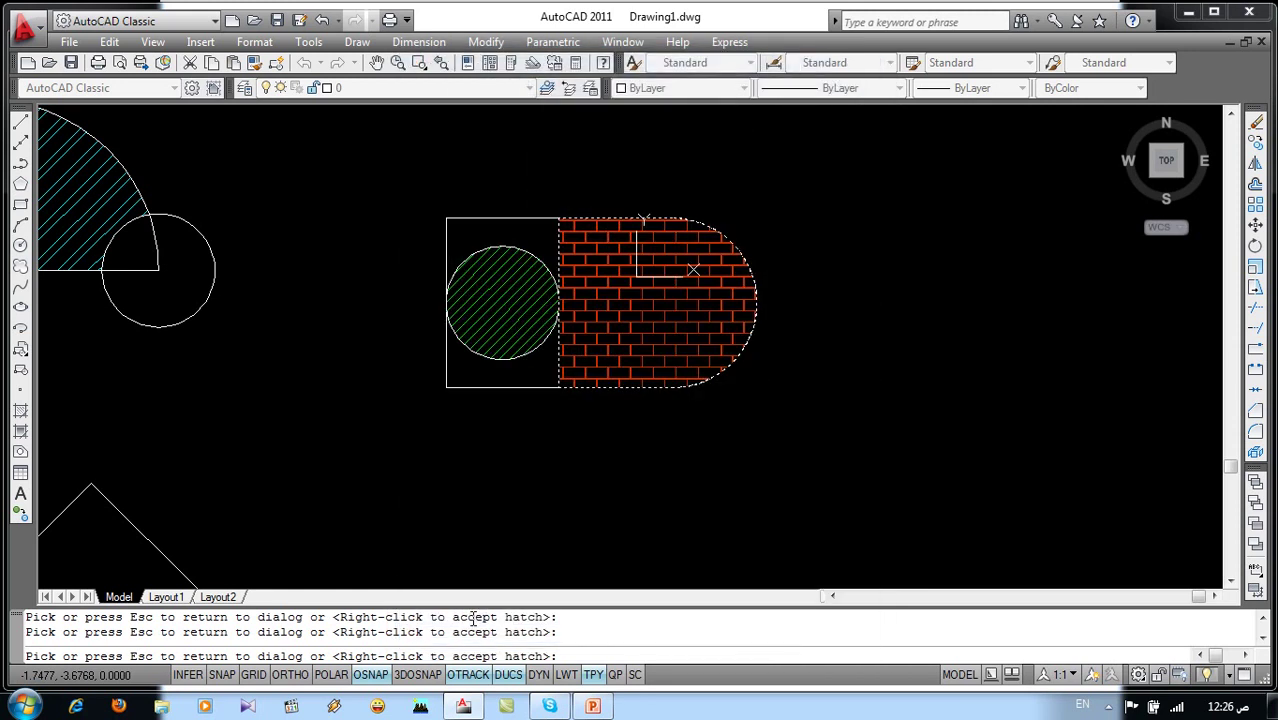
pyautogui.click(547, 426)
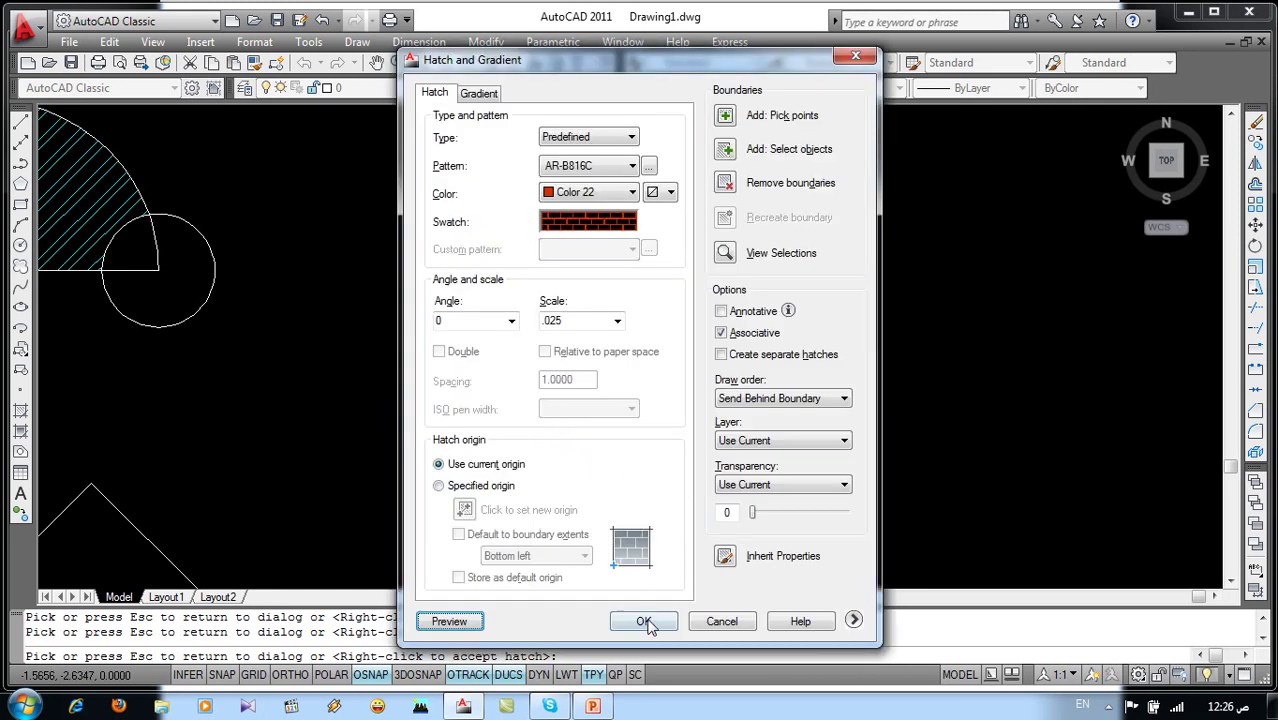
pyautogui.click(648, 616)
pyautogui.scroll(-4, 790, 394)
pyautogui.moveTo(790, 394); pyautogui.dragTo(916, 334, button='middle')
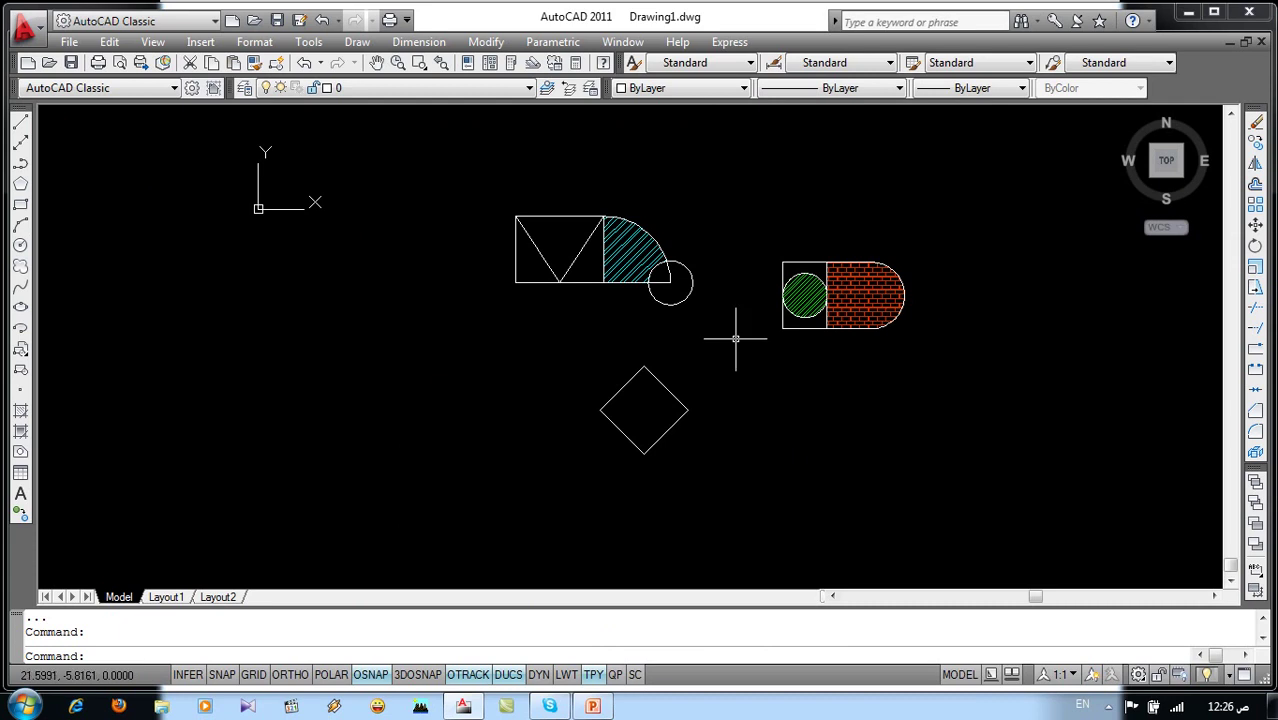
pyautogui.scroll(2, 735, 338)
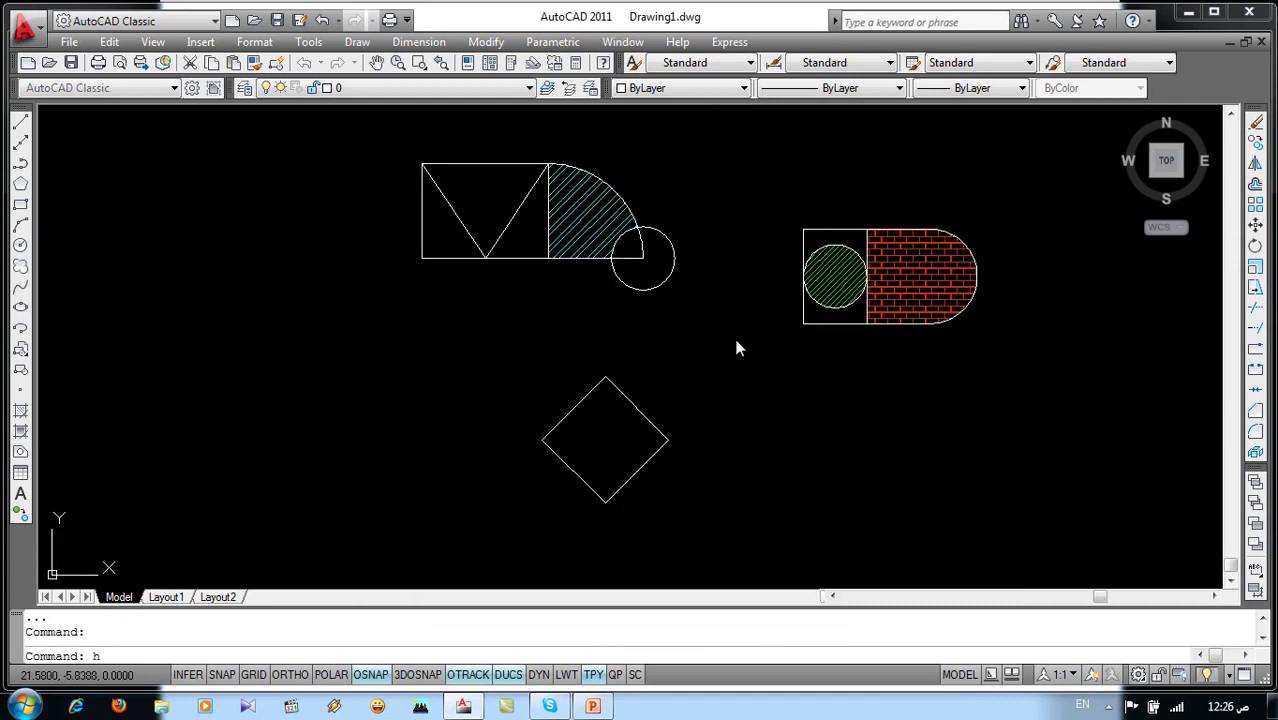
# Start a new hatch with colour Cyan and the HONEY pattern
pyautogui.press('Return')
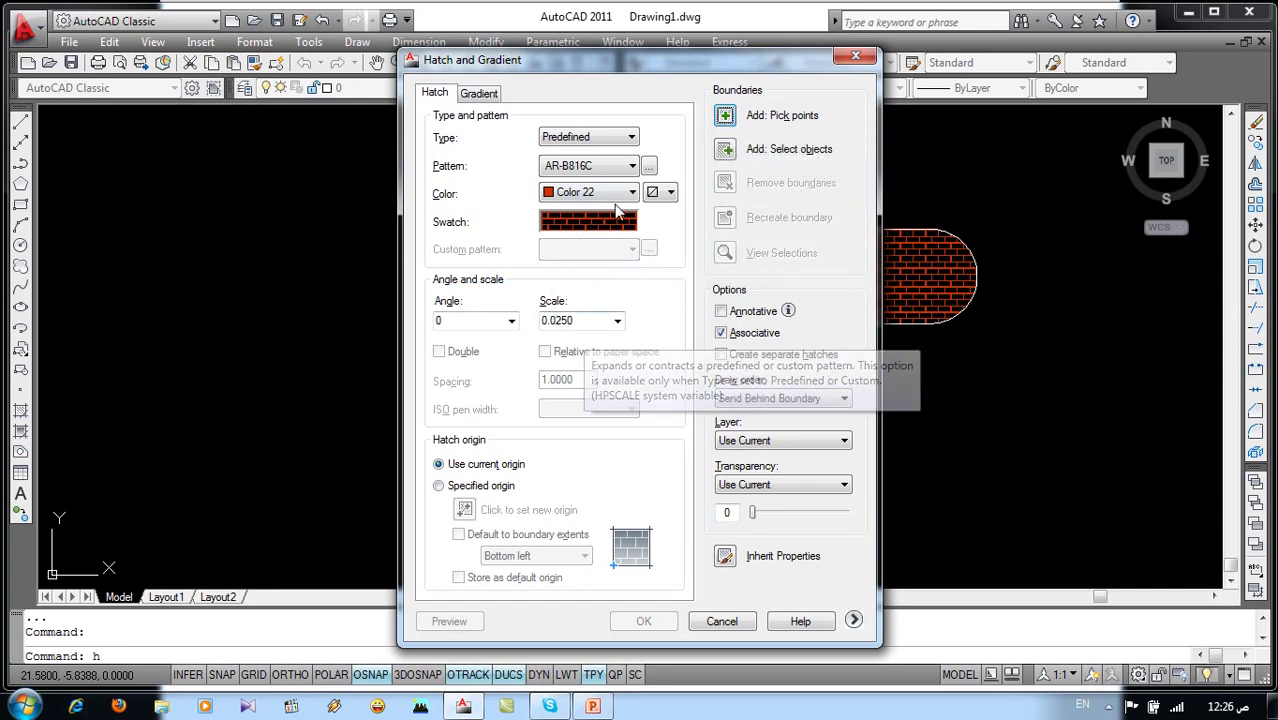
pyautogui.click(598, 192)
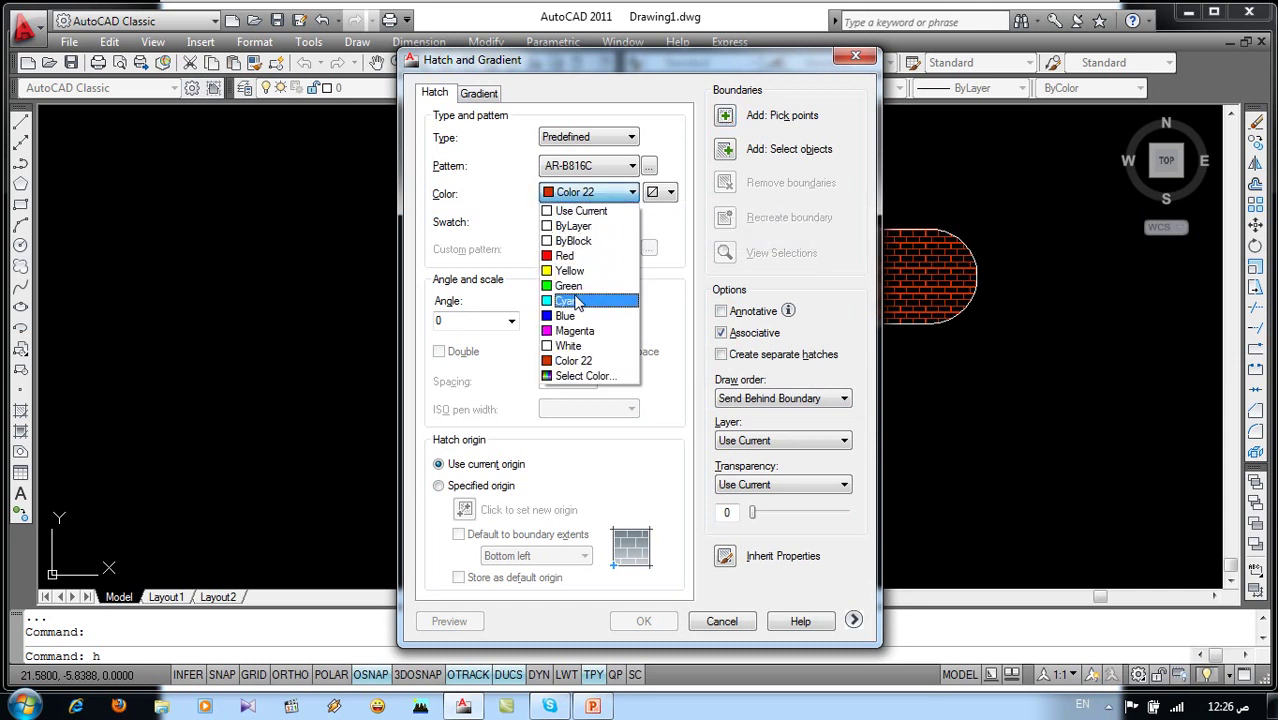
pyautogui.click(576, 300)
pyautogui.click(578, 224)
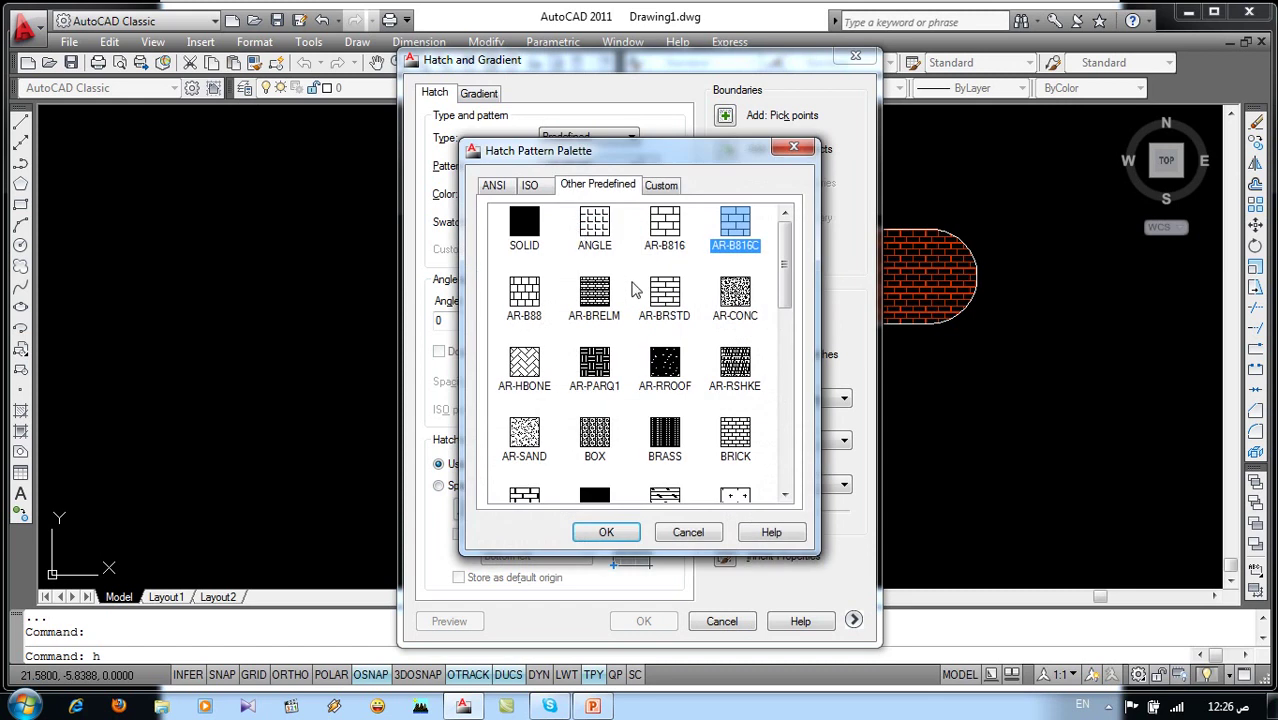
pyautogui.scroll(-3, 636, 288)
pyautogui.scroll(-1, 636, 288)
pyautogui.scroll(-2, 636, 288)
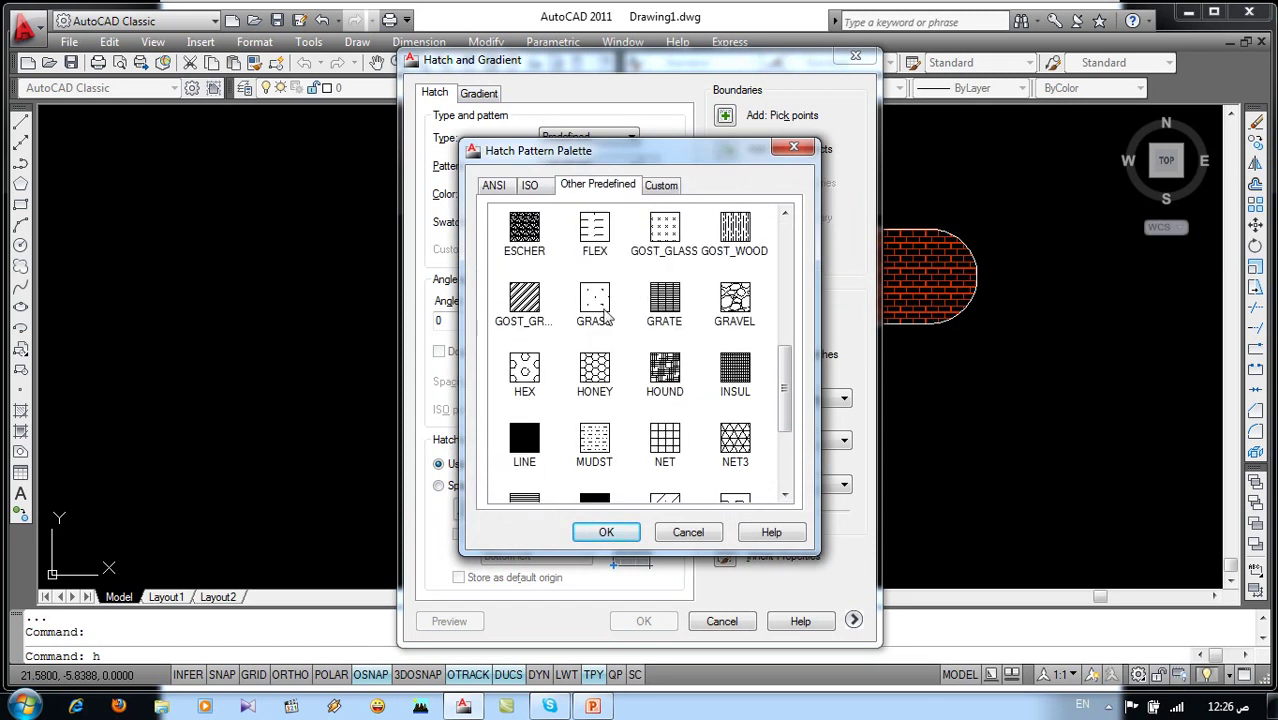
pyautogui.click(596, 372)
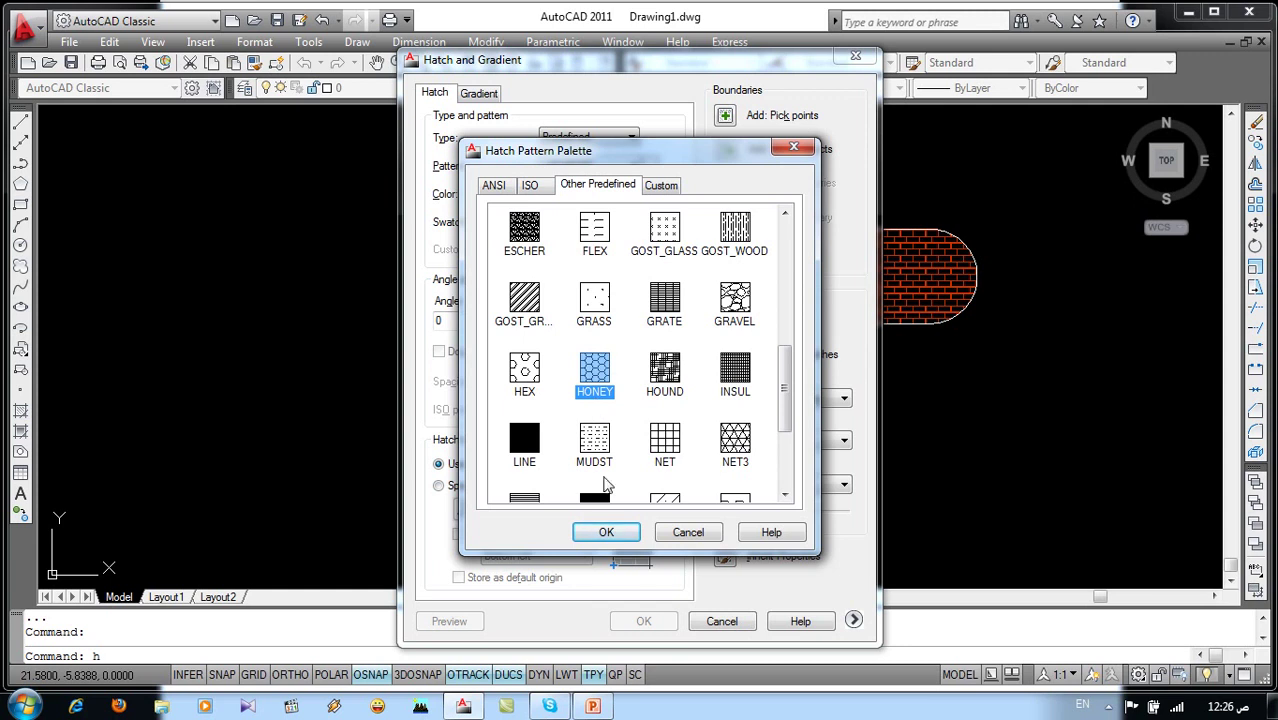
pyautogui.click(606, 532)
# Pick the inverted triangle in the left rectangle and preview the honeycomb hatch
pyautogui.click(725, 117)
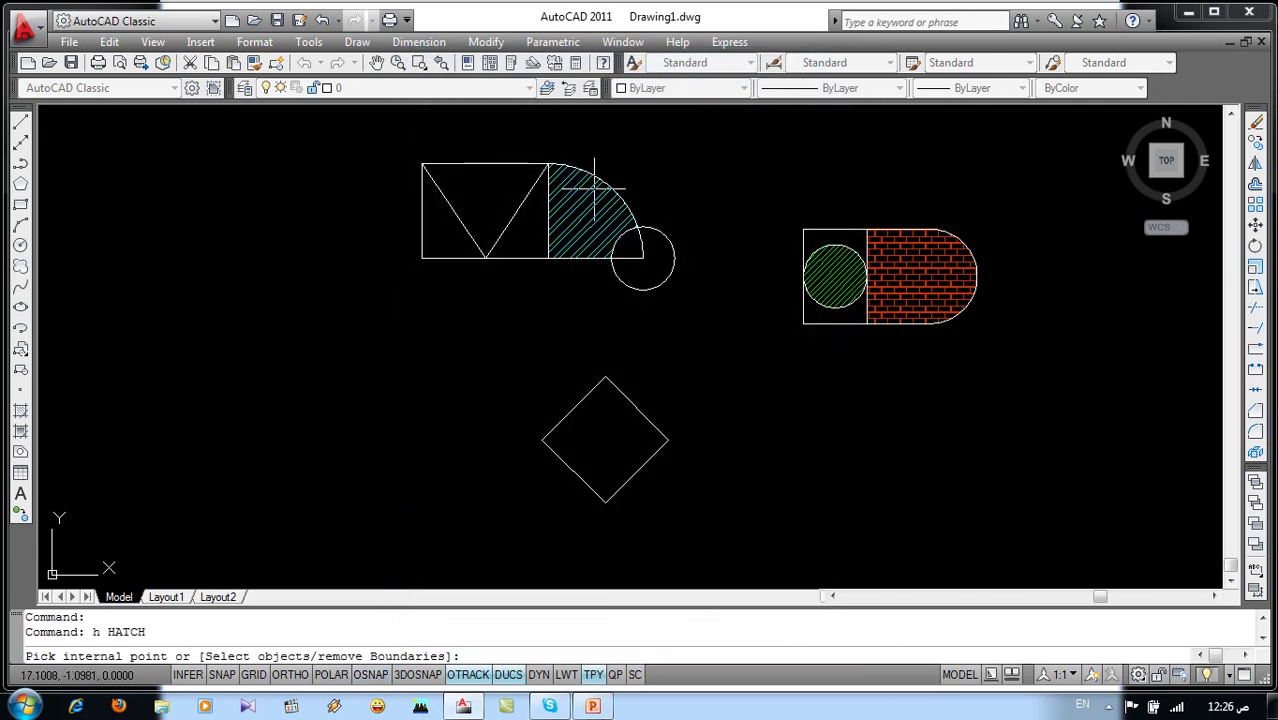
pyautogui.click(455, 207)
pyautogui.press('Return')
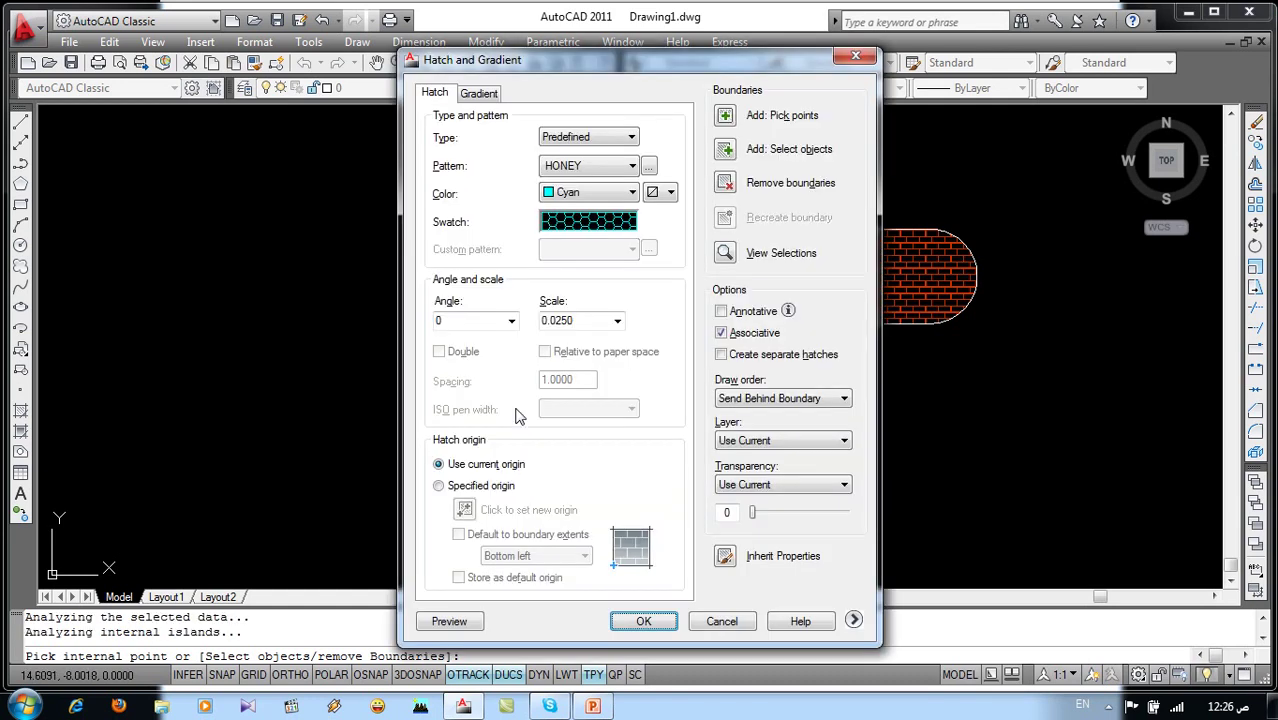
pyautogui.click(450, 621)
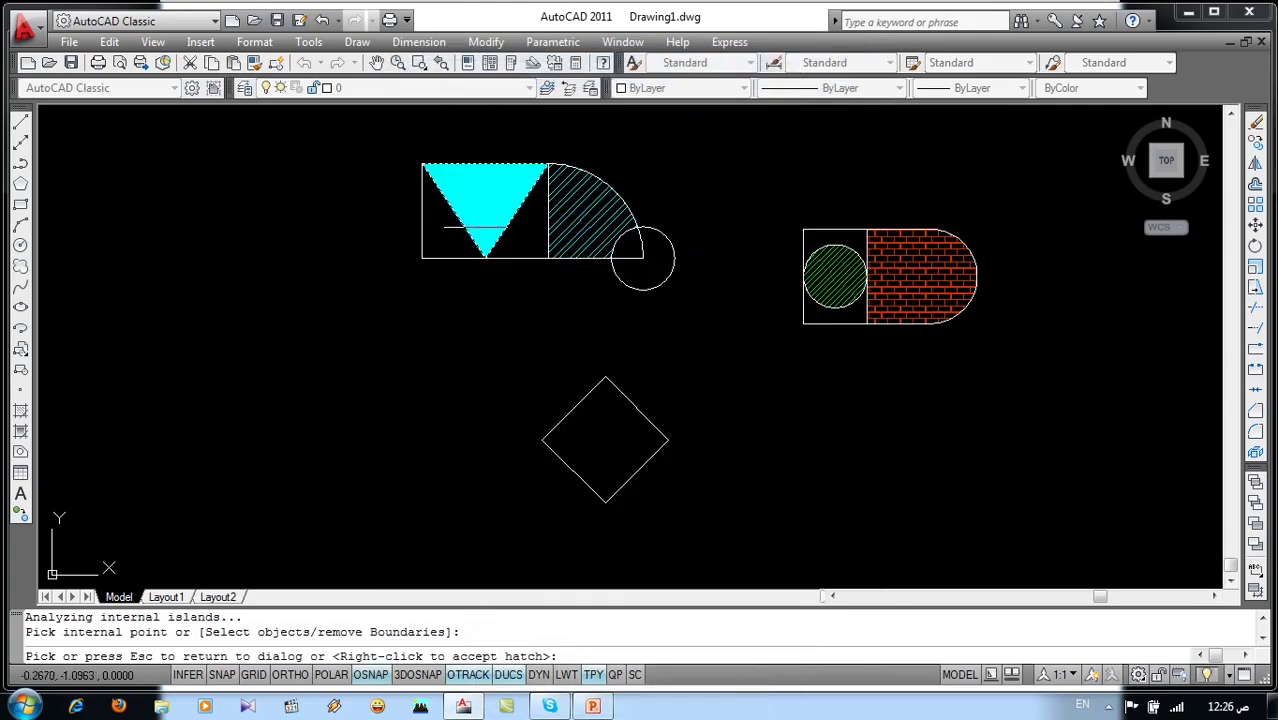
pyautogui.scroll(2, 490, 195)
pyautogui.scroll(3, 455, 195)
pyautogui.scroll(2, 455, 197)
pyautogui.scroll(2, 450, 234)
pyautogui.scroll(2, 449, 265)
pyautogui.scroll(-3, 449, 268)
pyautogui.scroll(-4, 449, 268)
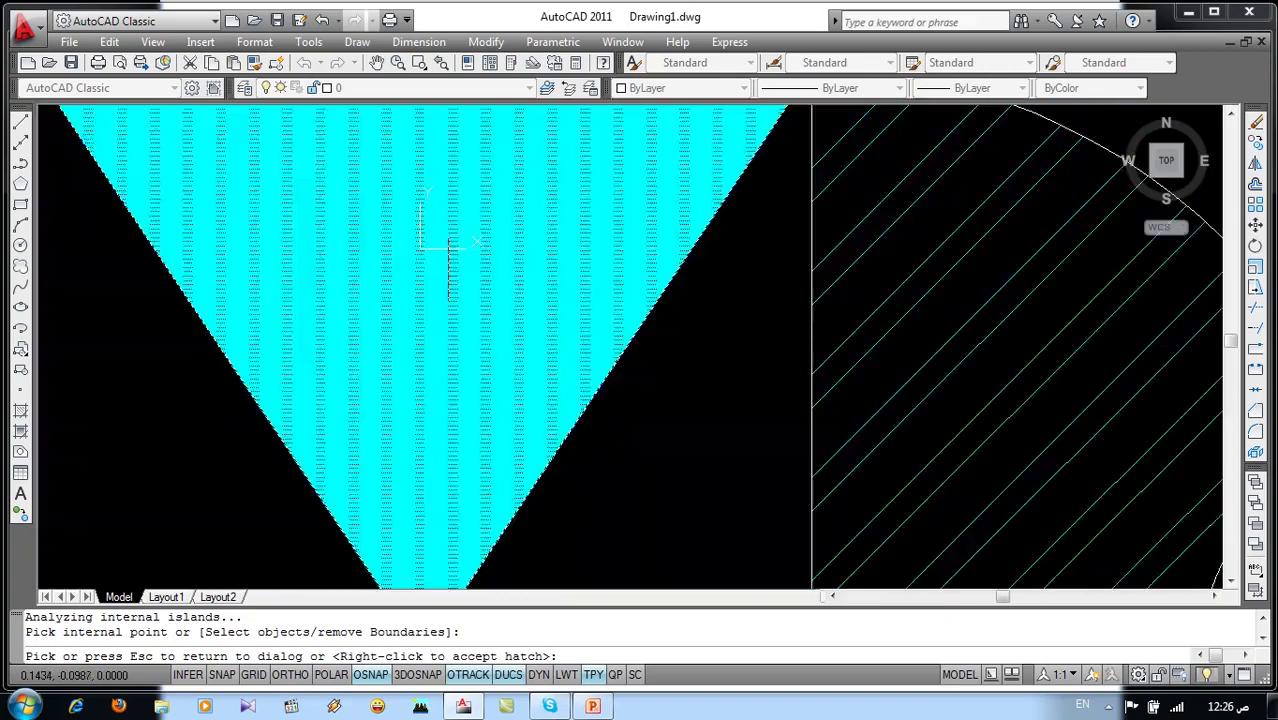
pyautogui.scroll(-3, 448, 268)
pyautogui.press('Return')
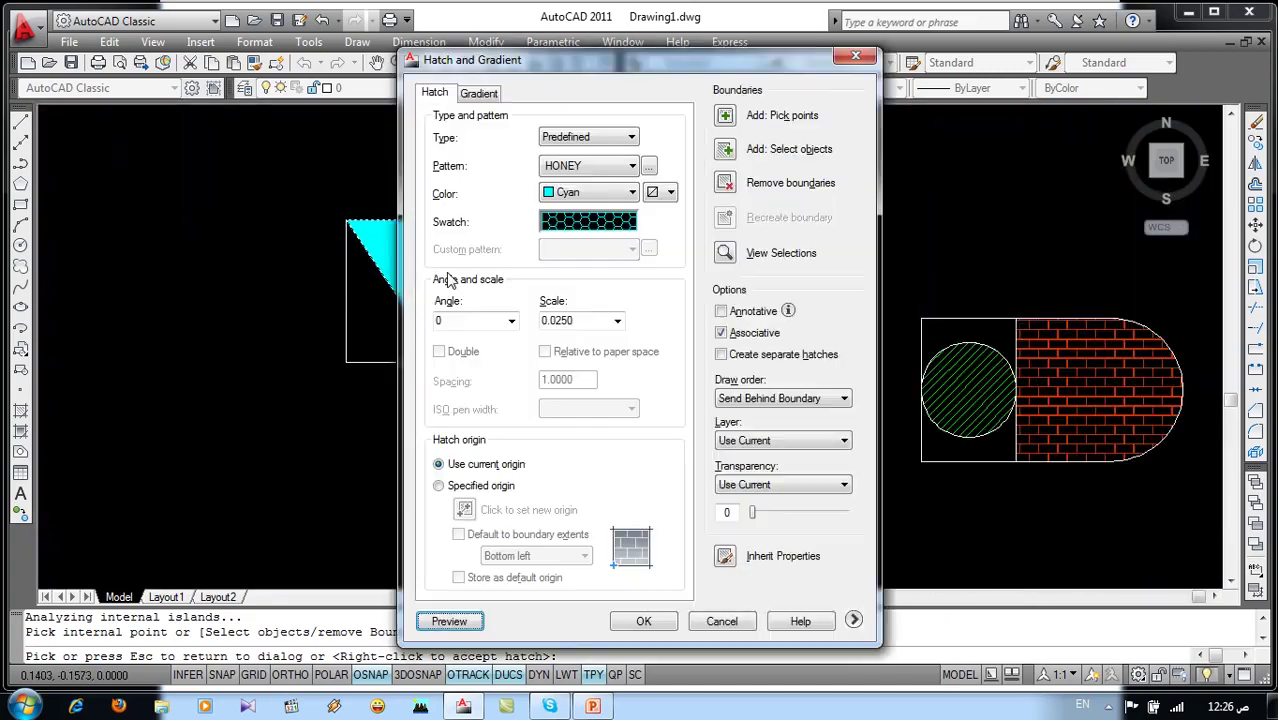
# Preview scales 1.0 and 1.5, then apply the HONEY hatch at scale 1.5
pyautogui.click(617, 321)
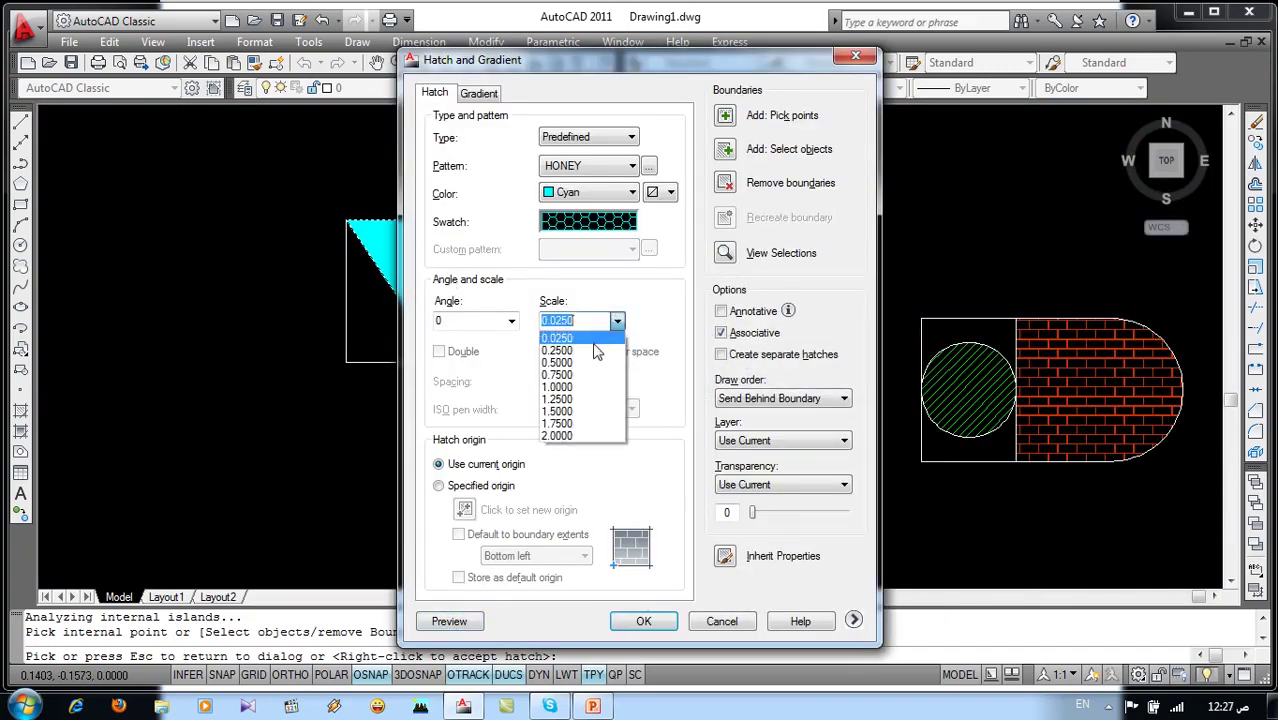
pyautogui.click(557, 388)
pyautogui.click(449, 621)
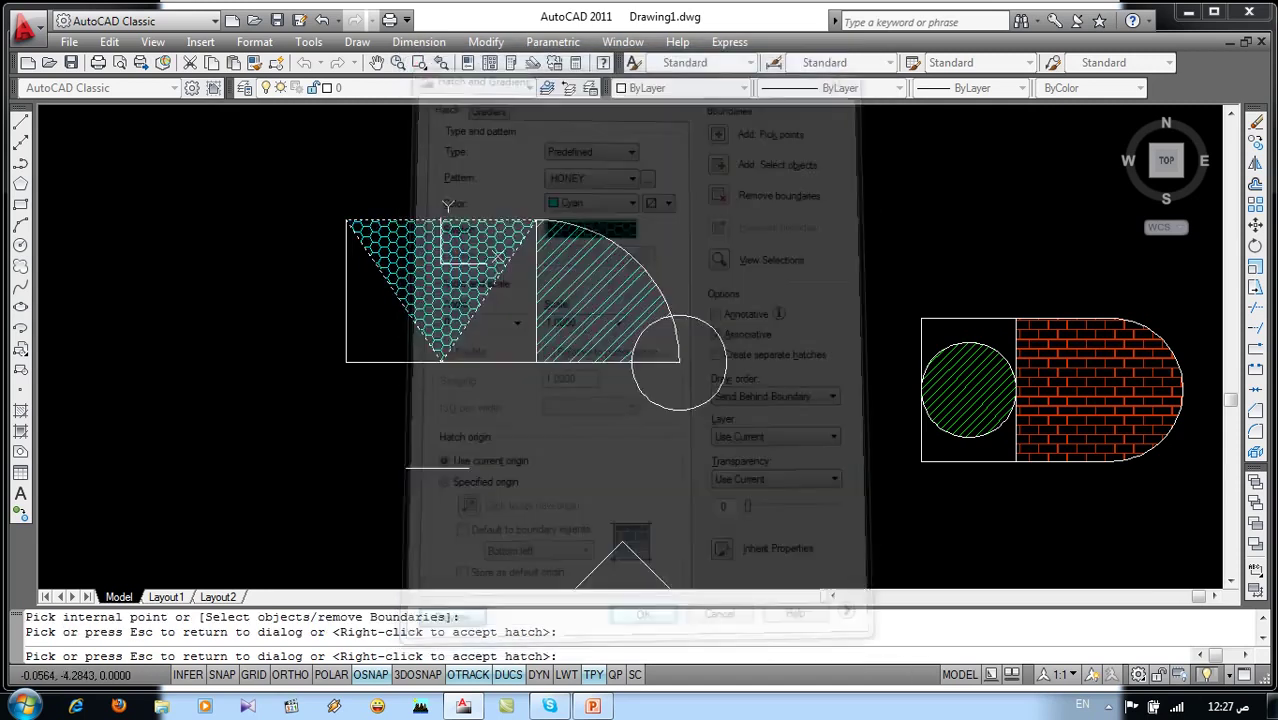
pyautogui.moveTo(499, 365); pyautogui.dragTo(642, 433, button='middle')
pyautogui.press('Escape')
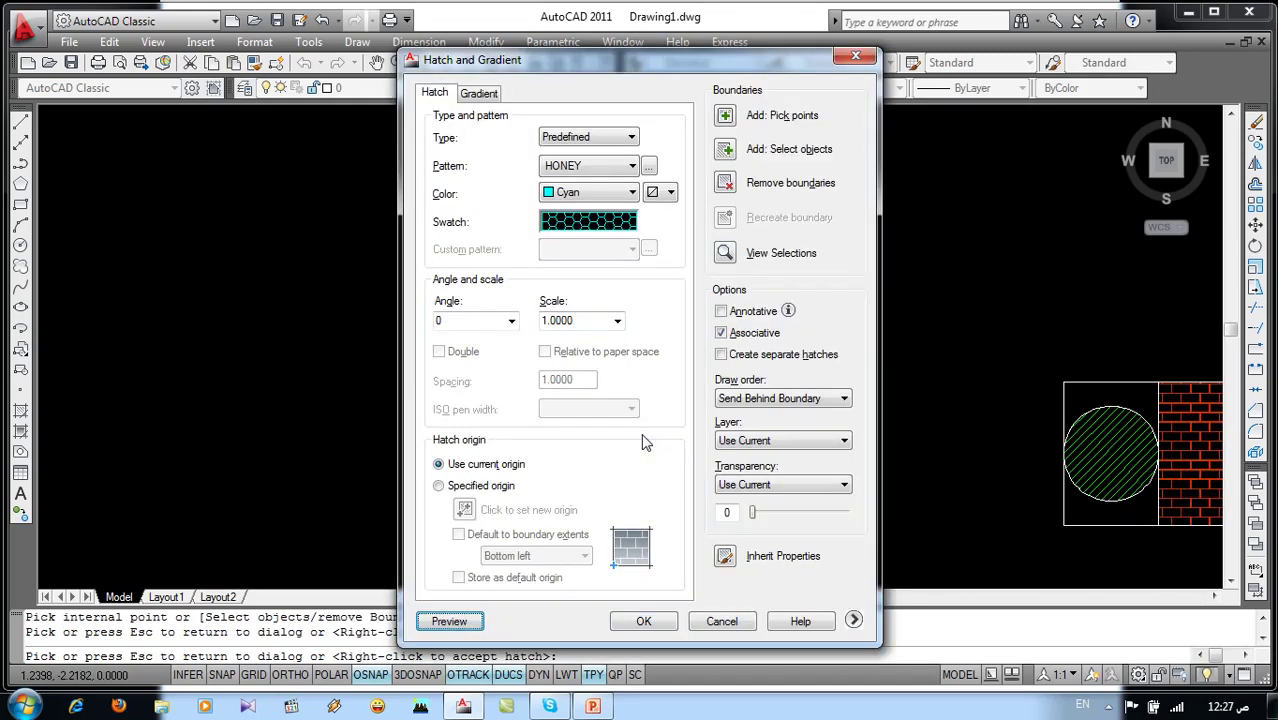
pyautogui.click(617, 321)
pyautogui.click(588, 411)
pyautogui.click(449, 621)
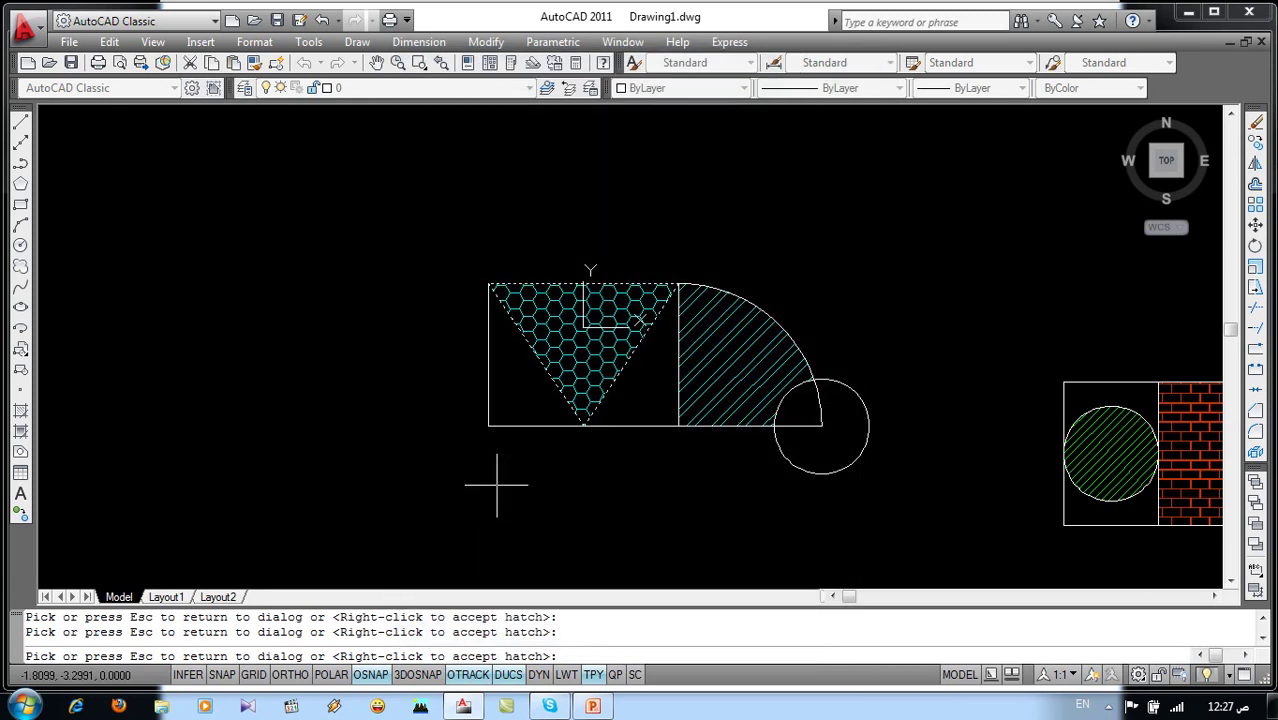
pyautogui.press('Escape')
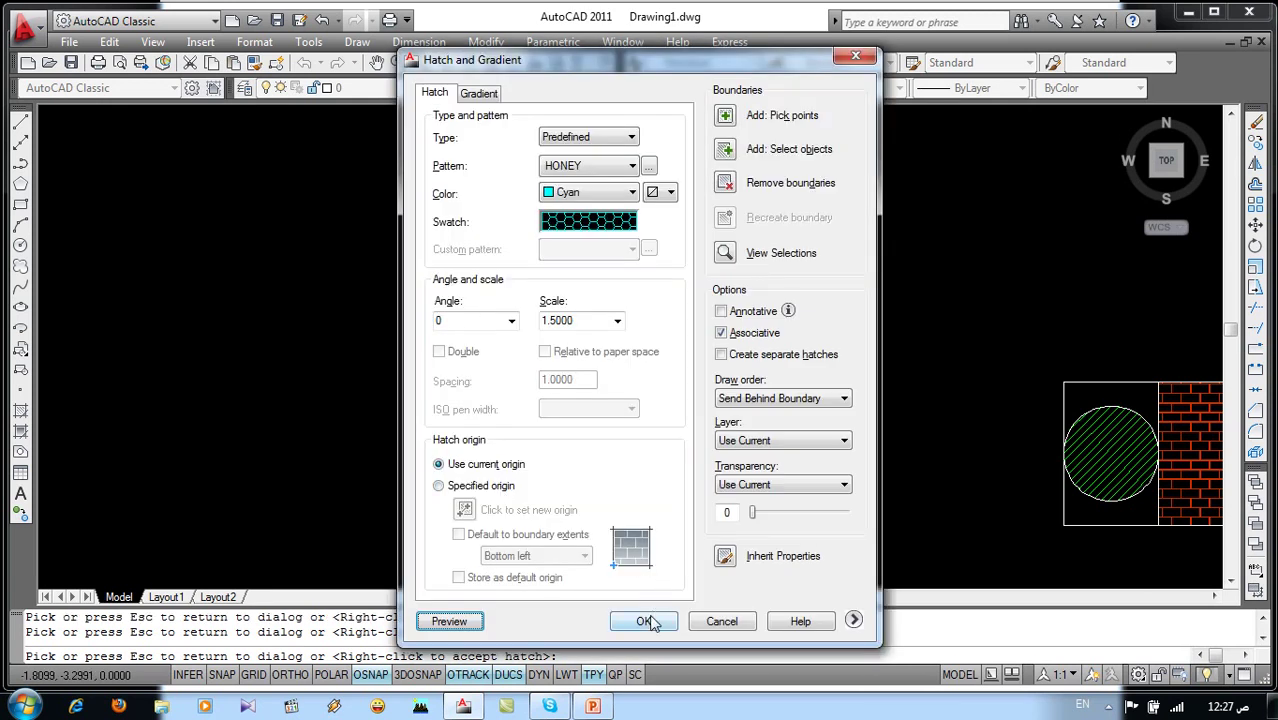
pyautogui.click(648, 620)
pyautogui.scroll(4, 613, 448)
pyautogui.scroll(-4, 591, 380)
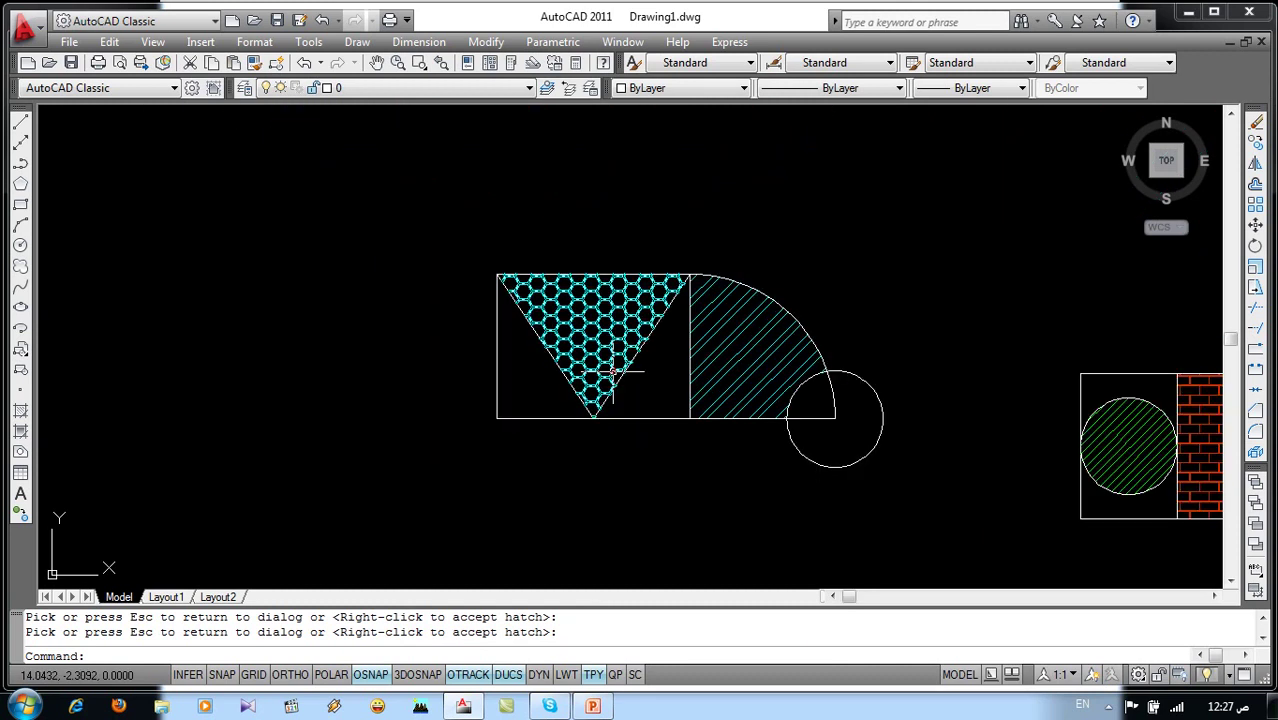
pyautogui.write('h')
pyautogui.press('Return')
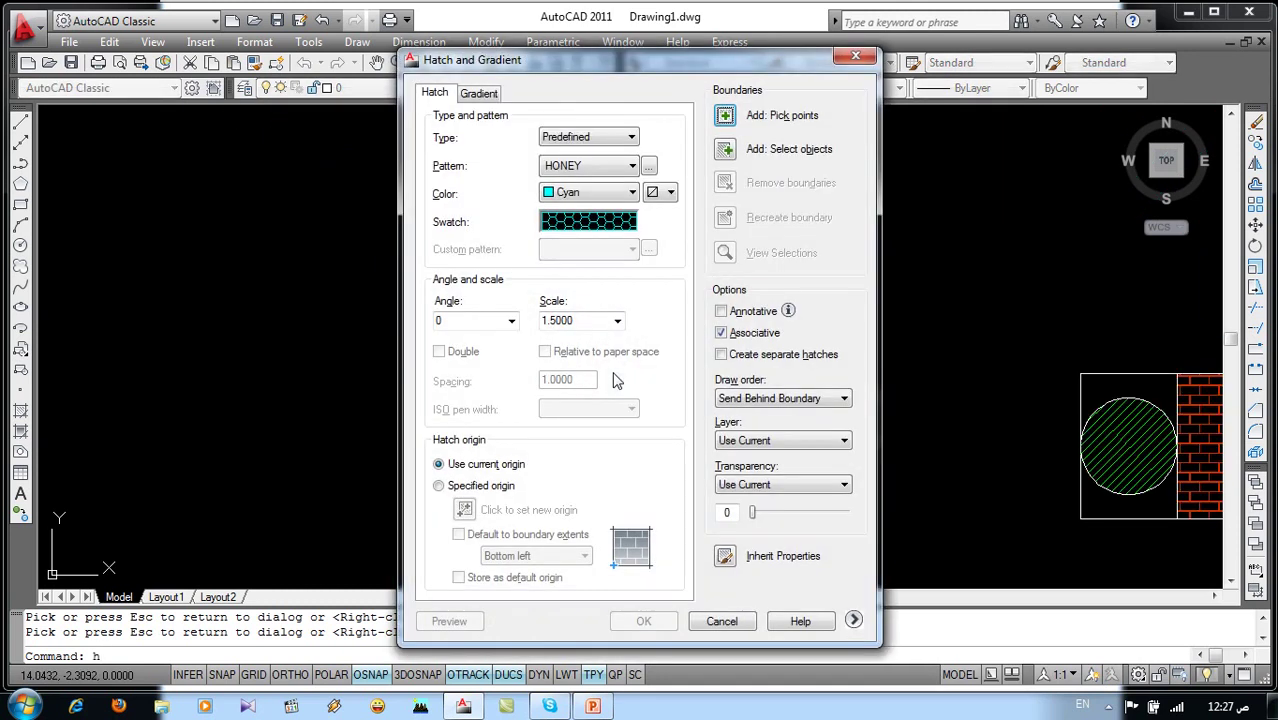
pyautogui.click(567, 319)
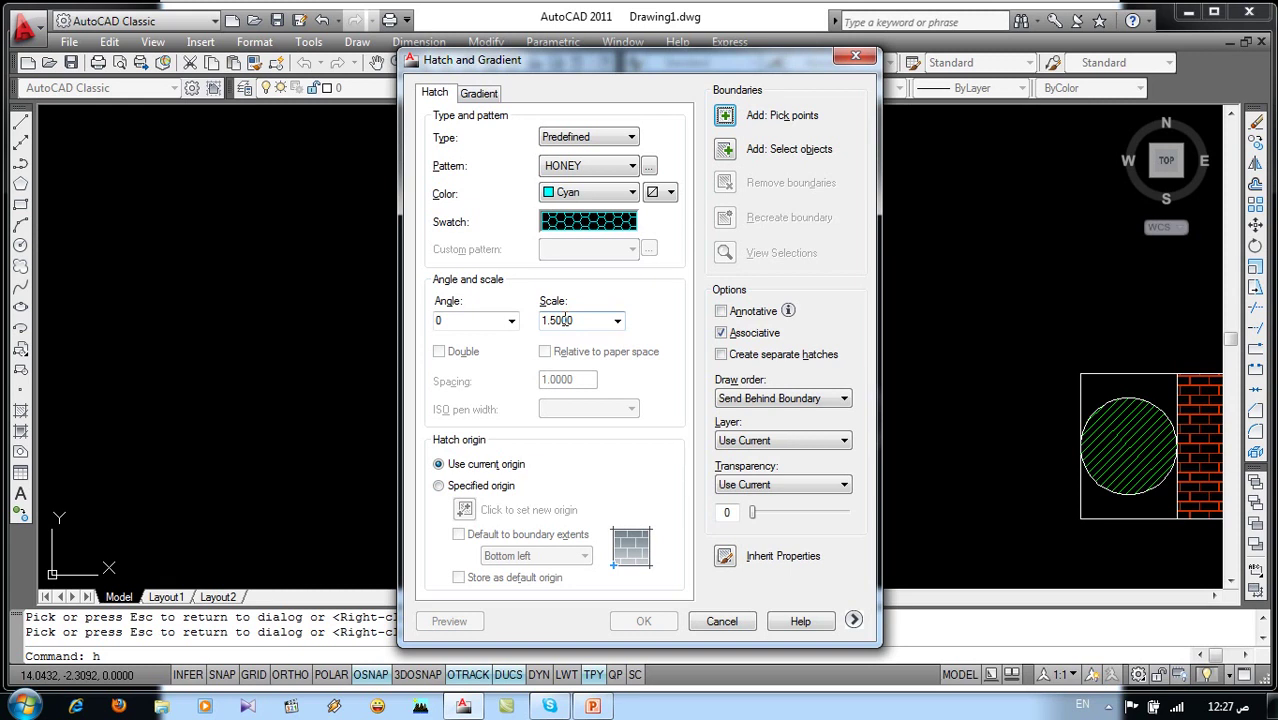
pyautogui.click(718, 621)
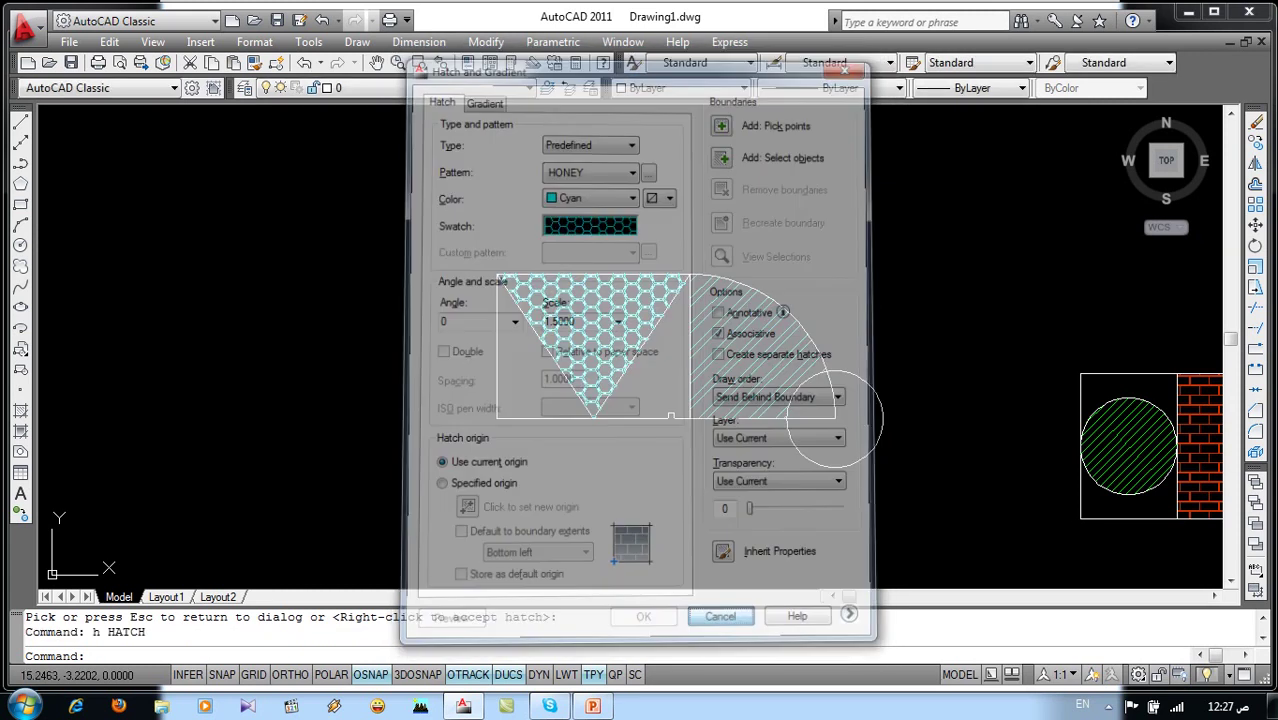
# With Ortho on, draw a 10 by 0.25 line rectangle (10, .25, 10, .25) below the shapes
pyautogui.scroll(2, 930, 405)
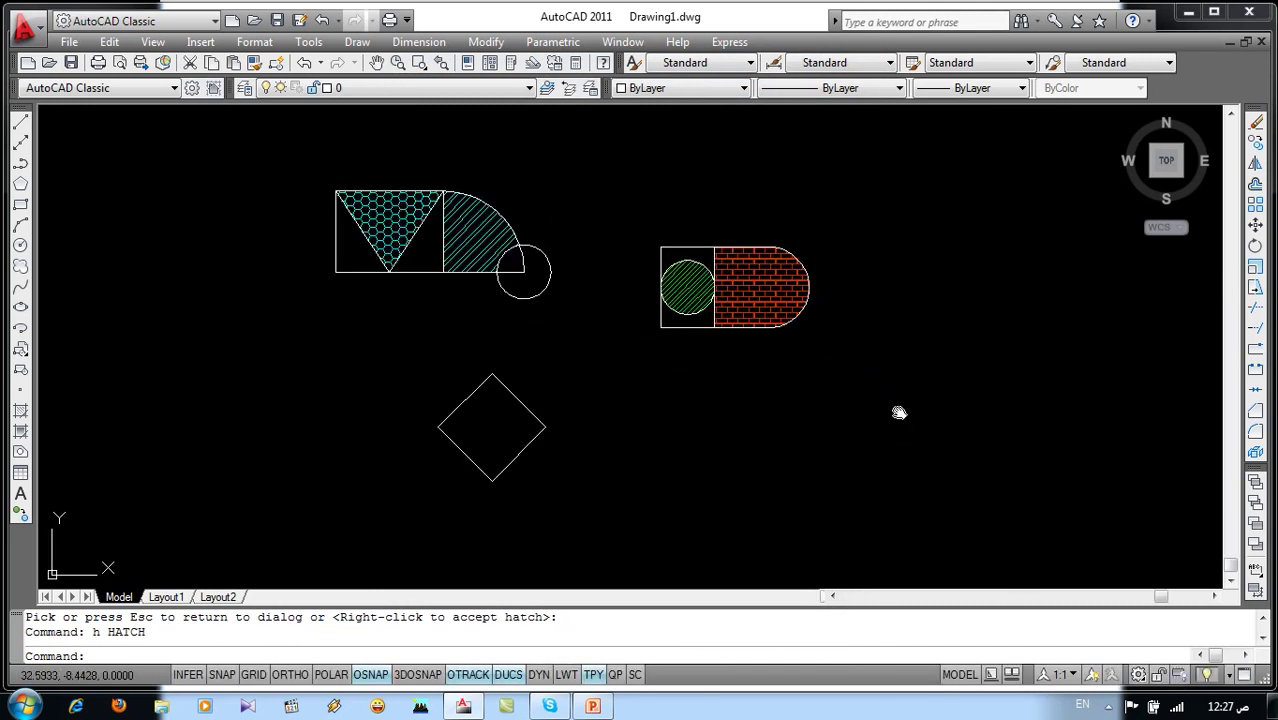
pyautogui.moveTo(900, 413); pyautogui.dragTo(828, 382, button='middle')
pyautogui.write('l')
pyautogui.press('Return')
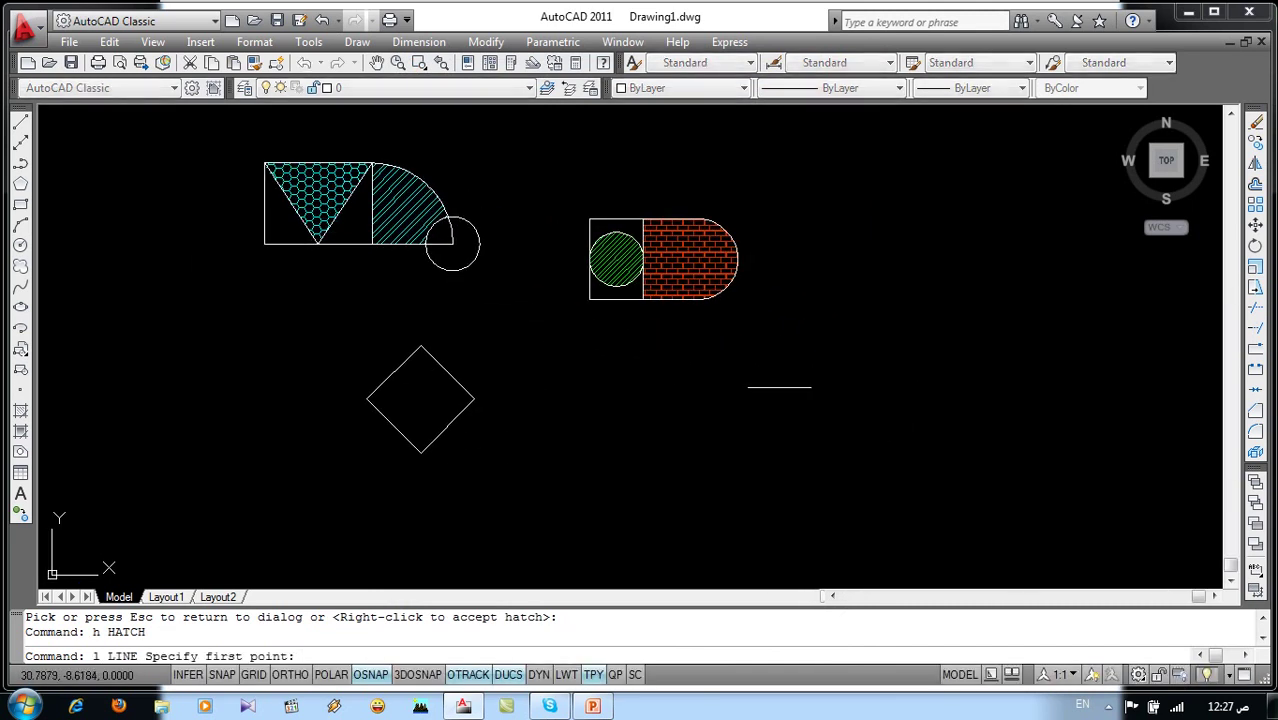
pyautogui.click(592, 417)
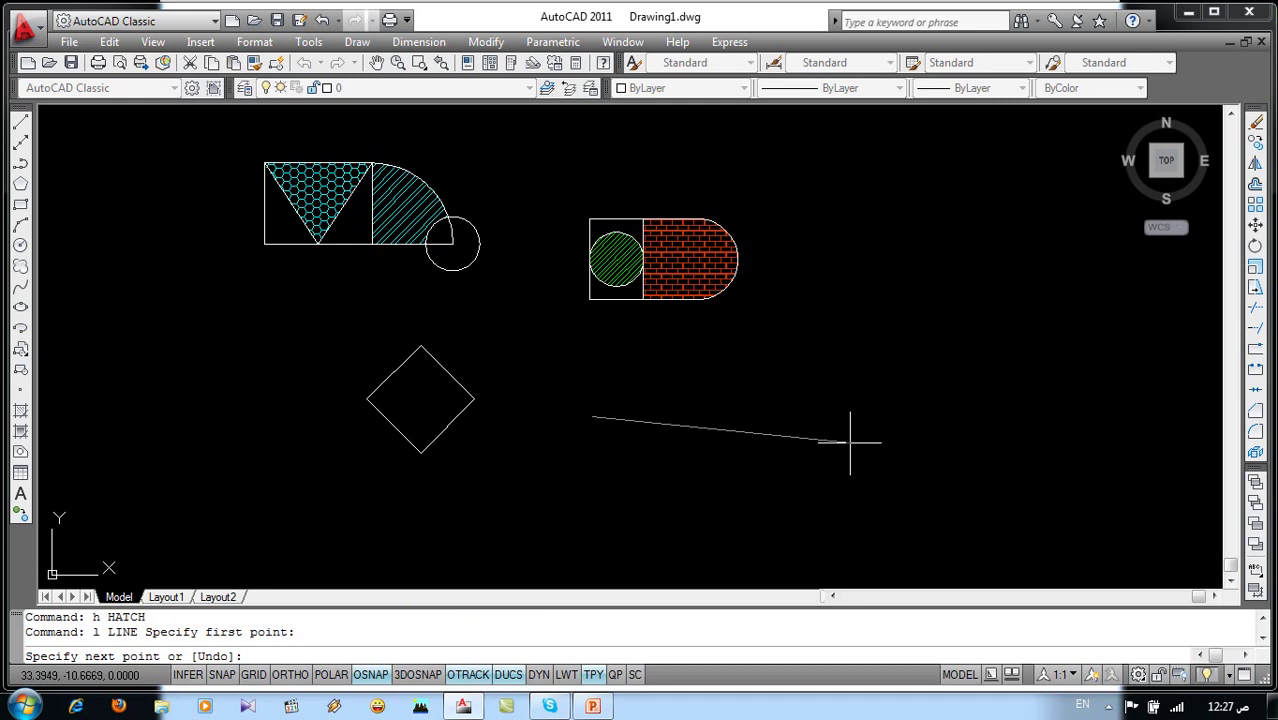
pyautogui.press('F8')
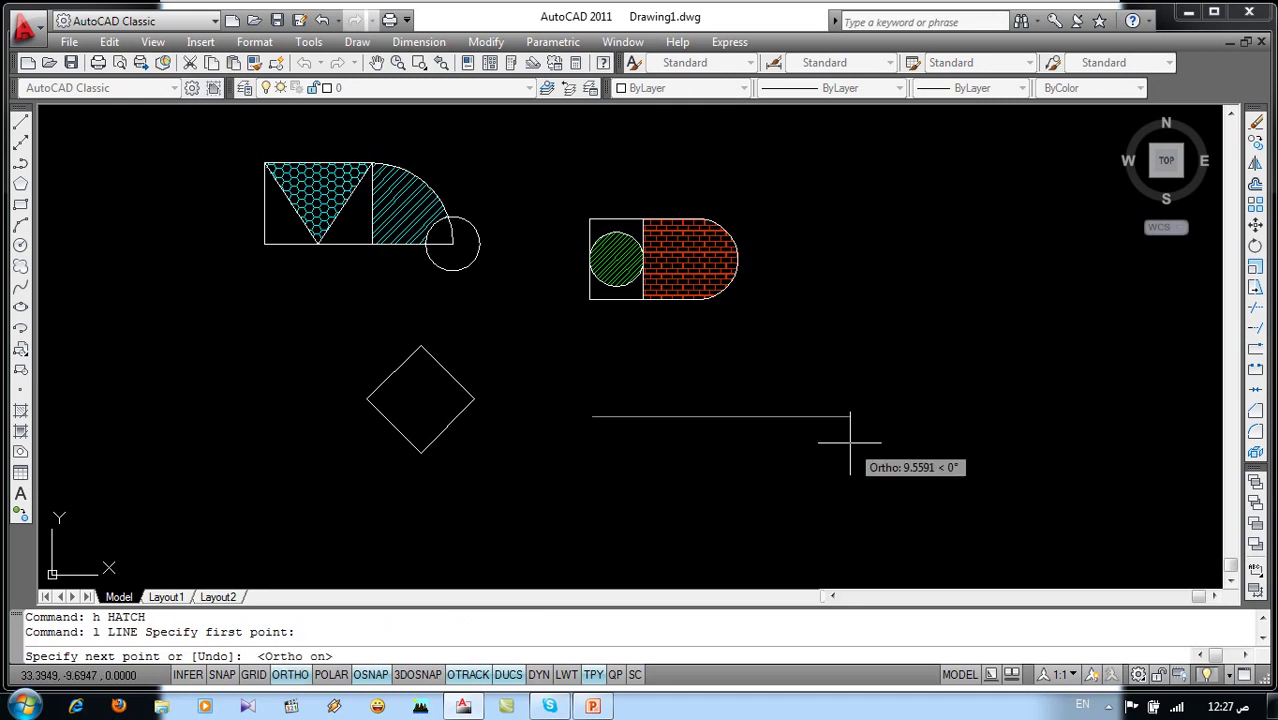
pyautogui.write('10')
pyautogui.press('Return')
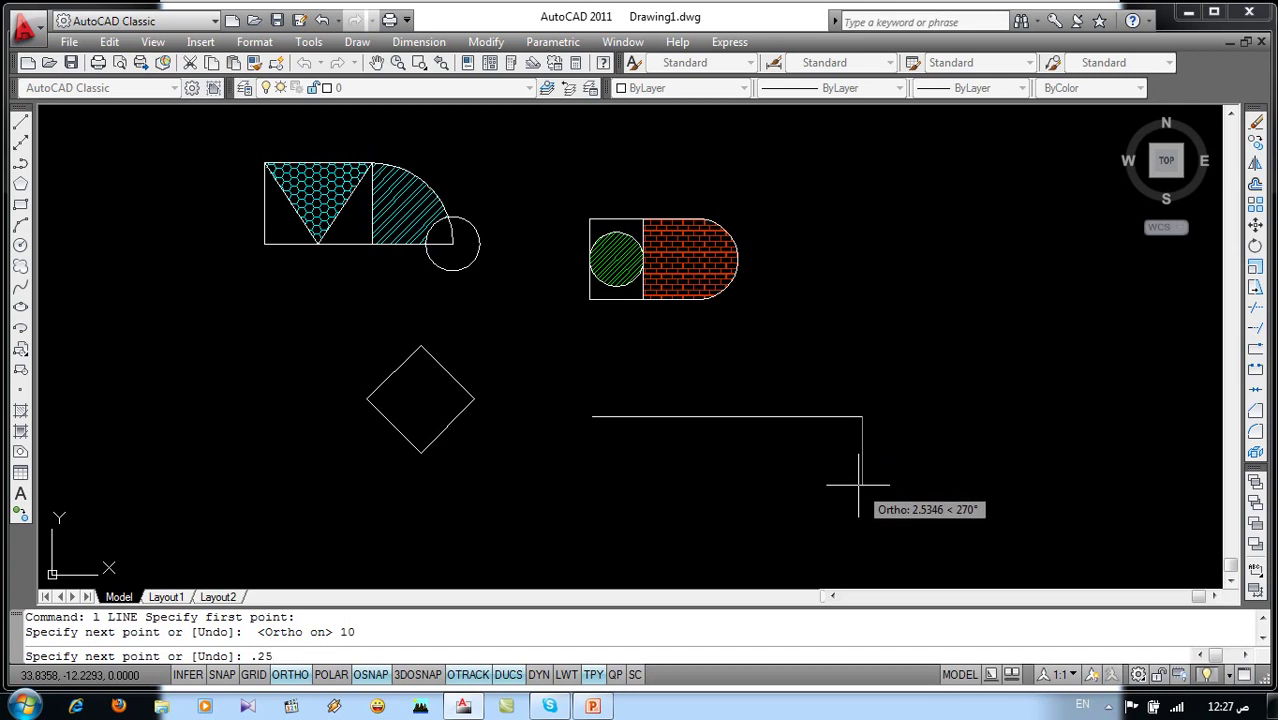
pyautogui.press('Return')
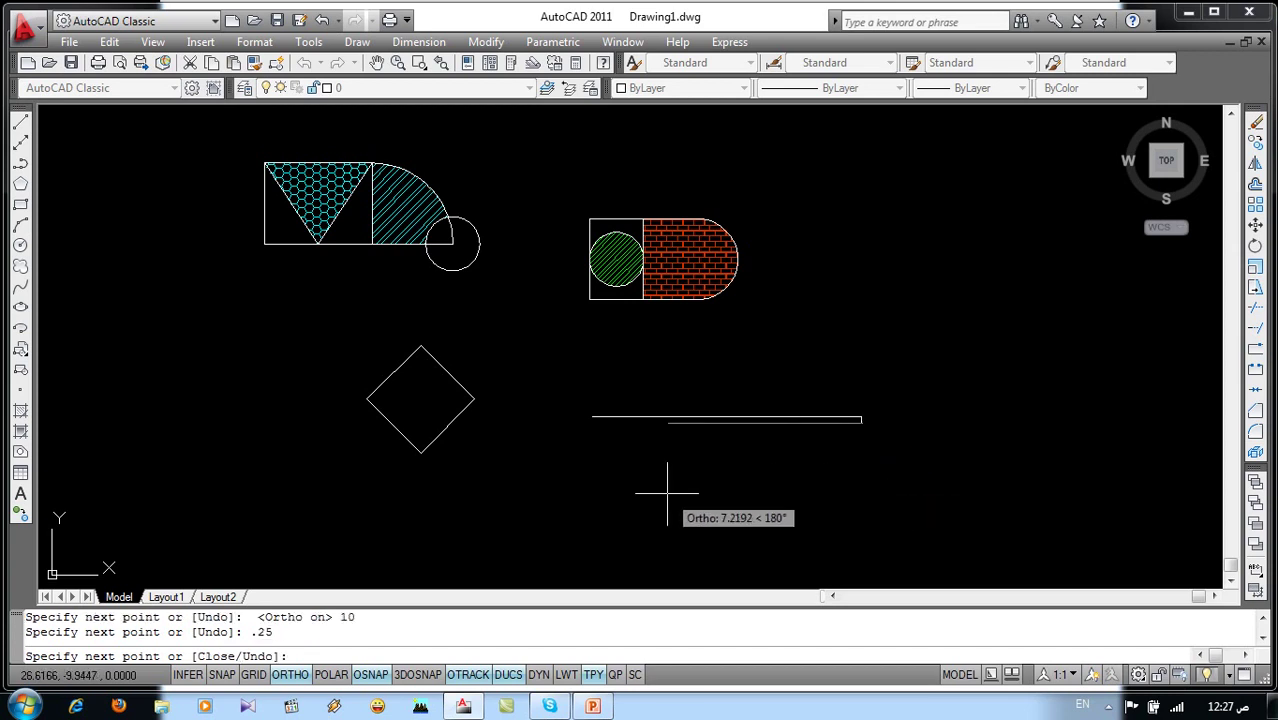
pyautogui.write('10')
pyautogui.press('Return')
pyautogui.write('.25')
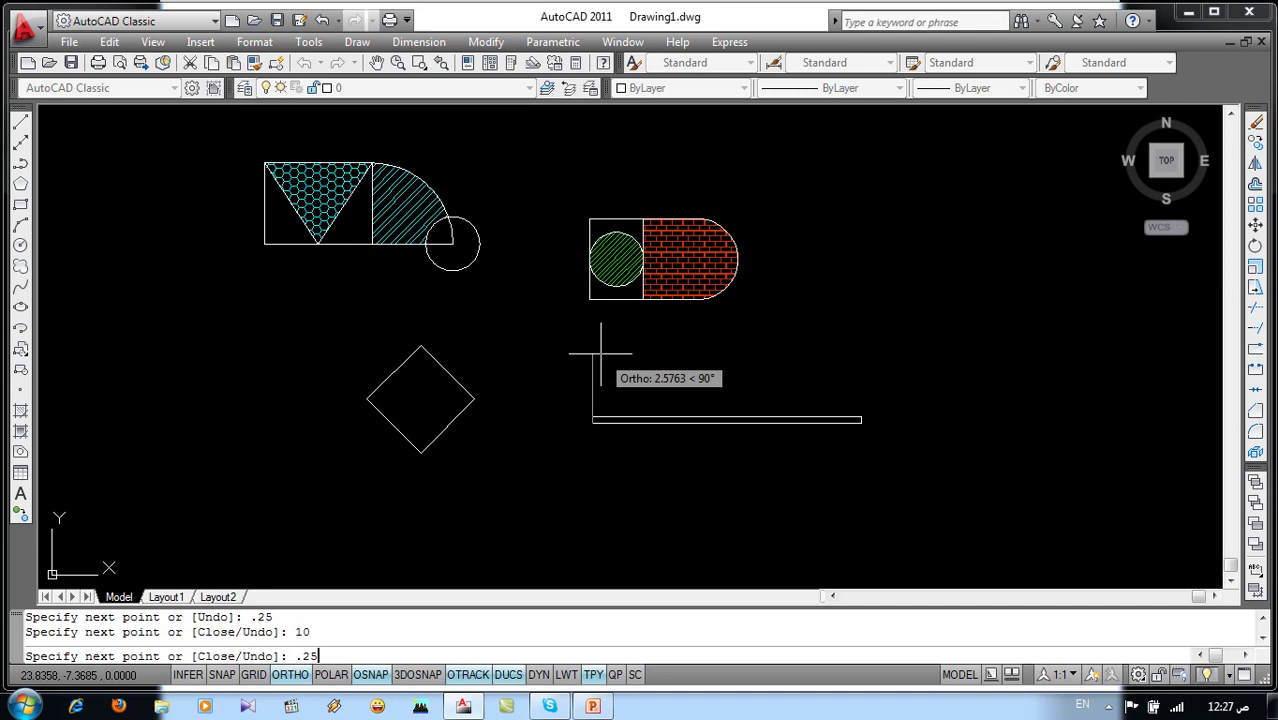
pyautogui.press('Return')
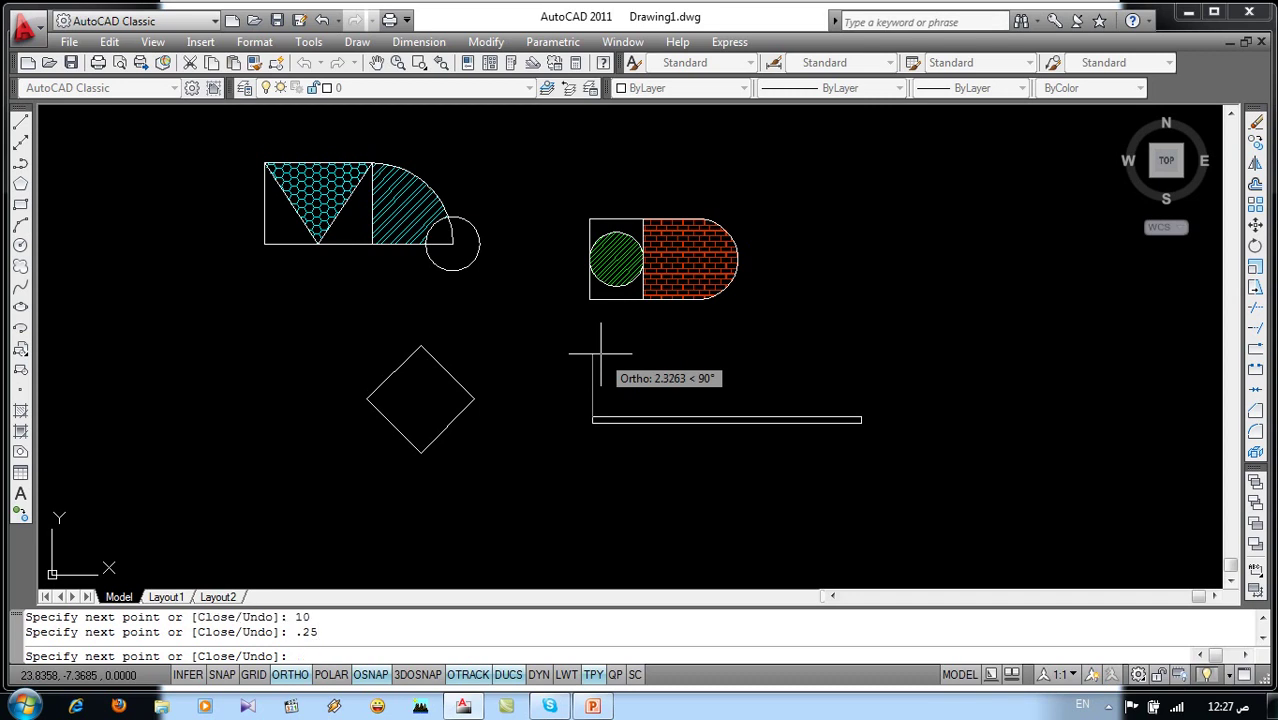
pyautogui.press('Escape')
pyautogui.scroll(3, 713, 440)
pyautogui.scroll(3, 841, 419)
pyautogui.moveTo(841, 419)
pyautogui.mouseDown(button='middle')
pyautogui.moveTo(785, 408)
pyautogui.moveTo(719, 421)
pyautogui.mouseUp(button='middle')
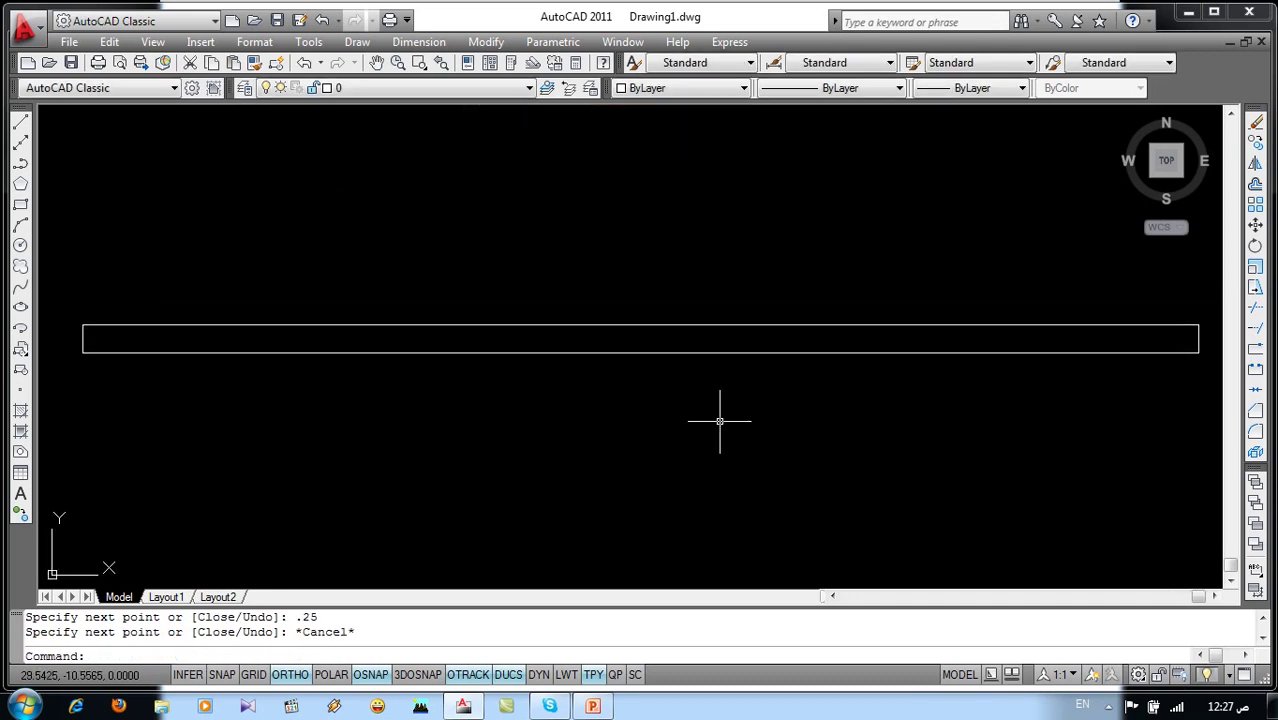
pyautogui.write('h')
# Start a hatch with the EARTH pattern inside the thin strip and preview it
pyautogui.press('Return')
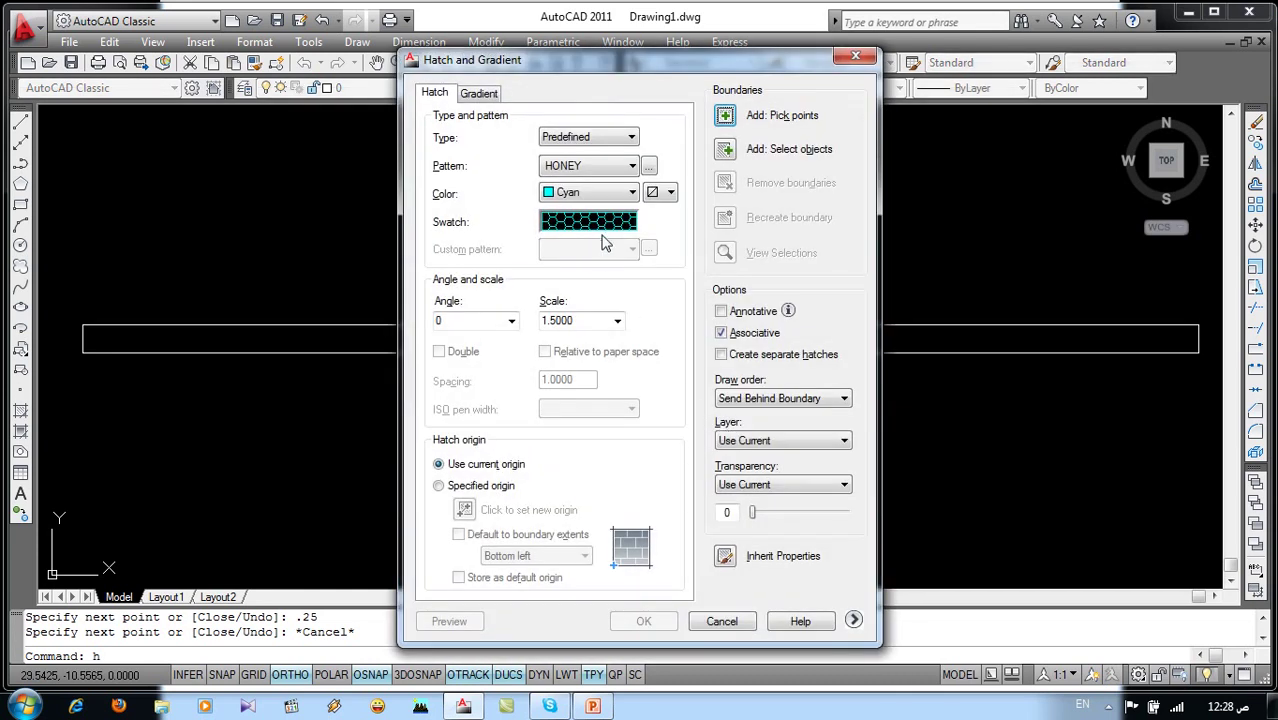
pyautogui.click(605, 221)
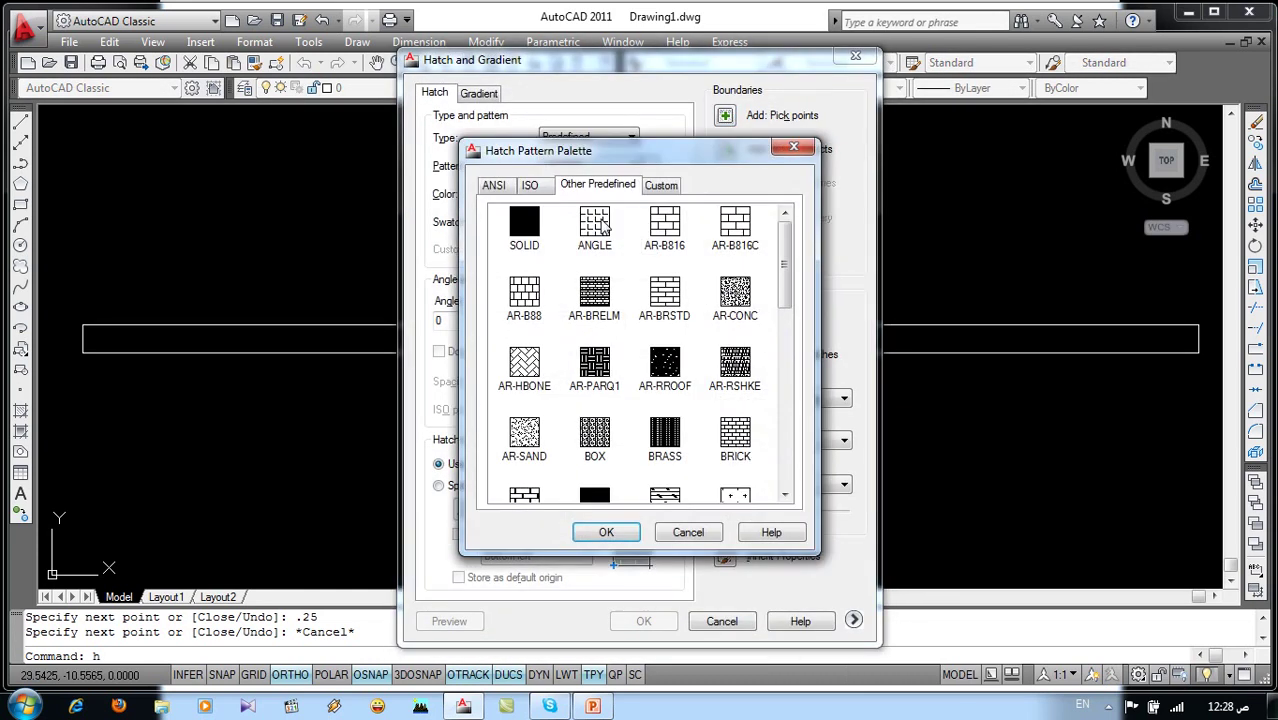
pyautogui.scroll(-3, 768, 365)
pyautogui.click(741, 366)
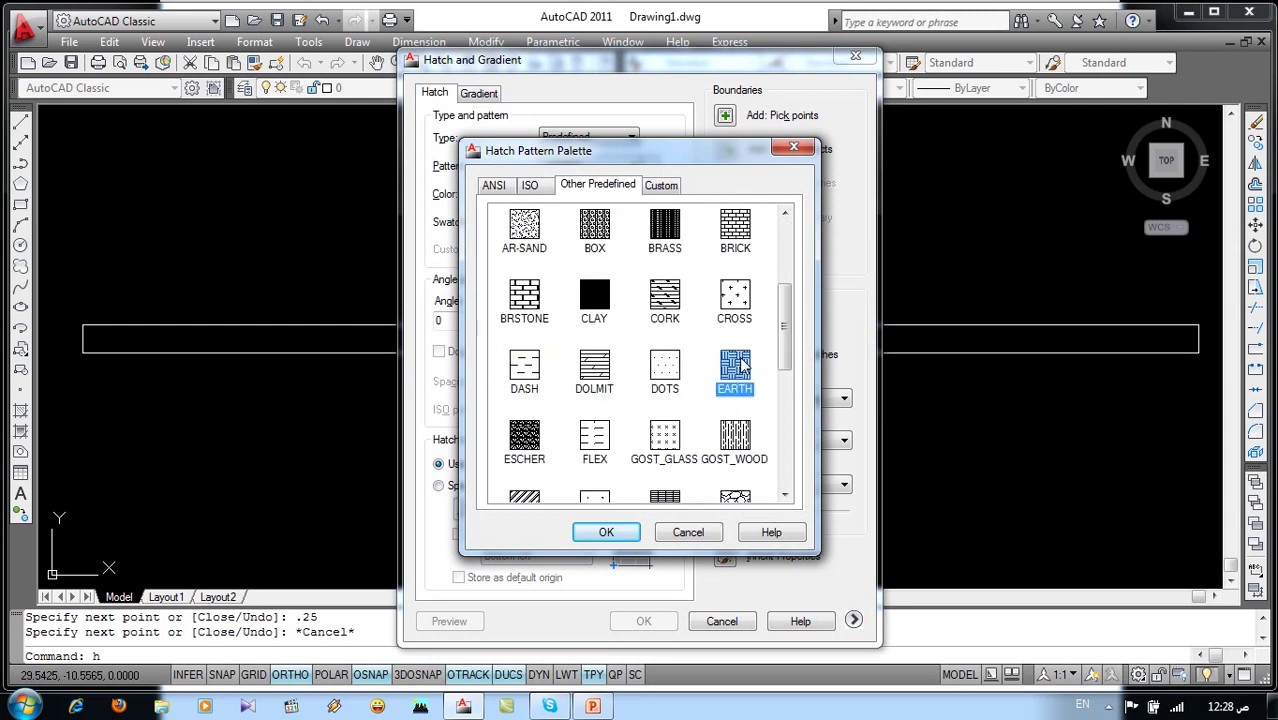
pyautogui.click(606, 532)
pyautogui.click(724, 115)
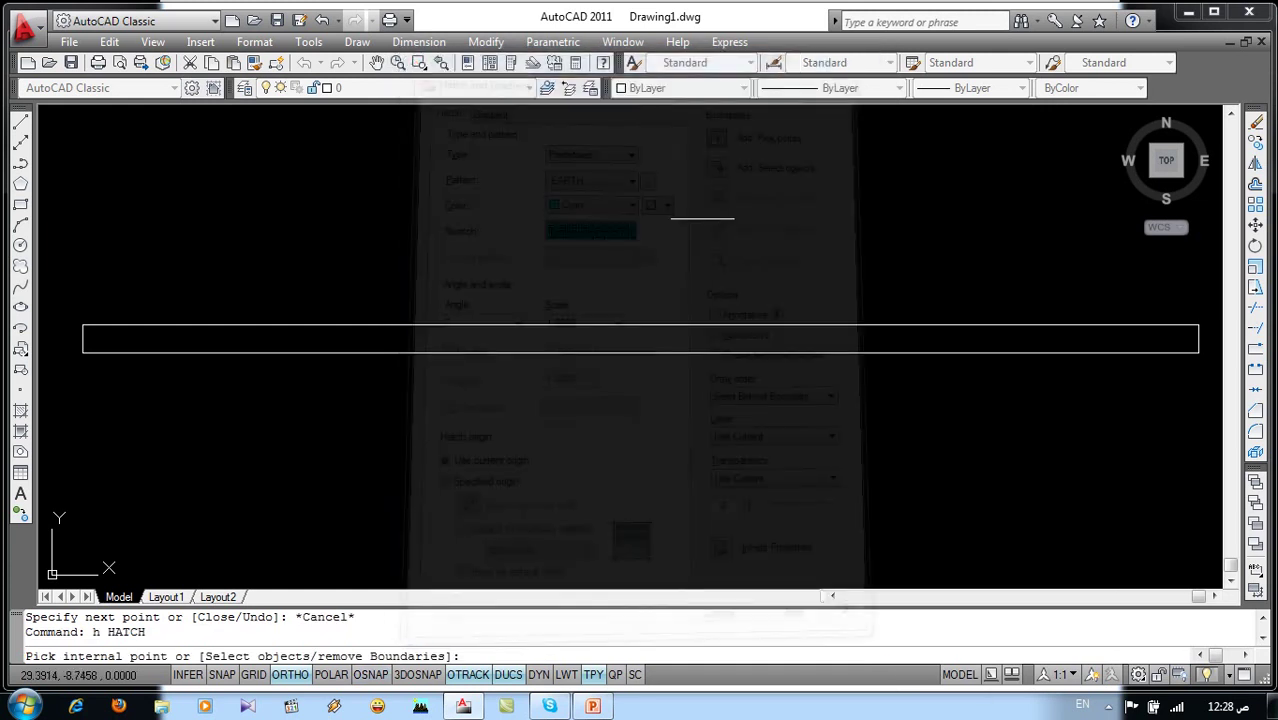
pyautogui.click(696, 345)
pyautogui.click(696, 345)
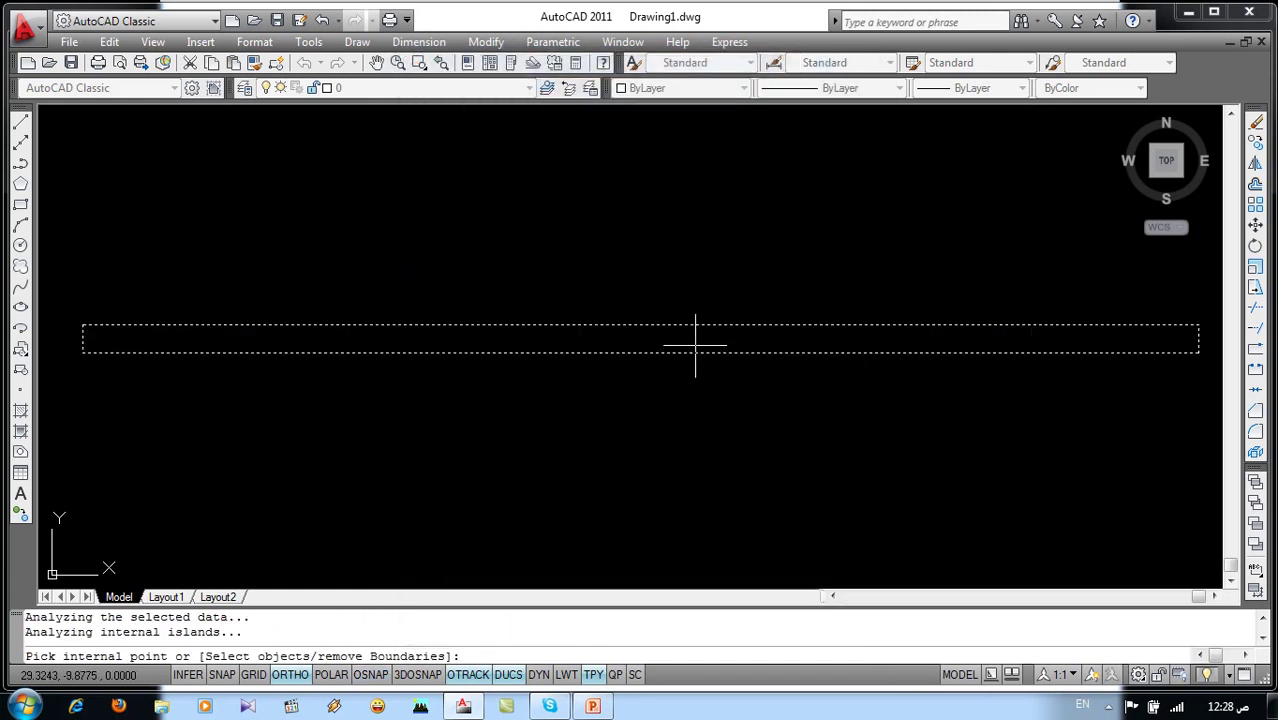
pyautogui.press('Return')
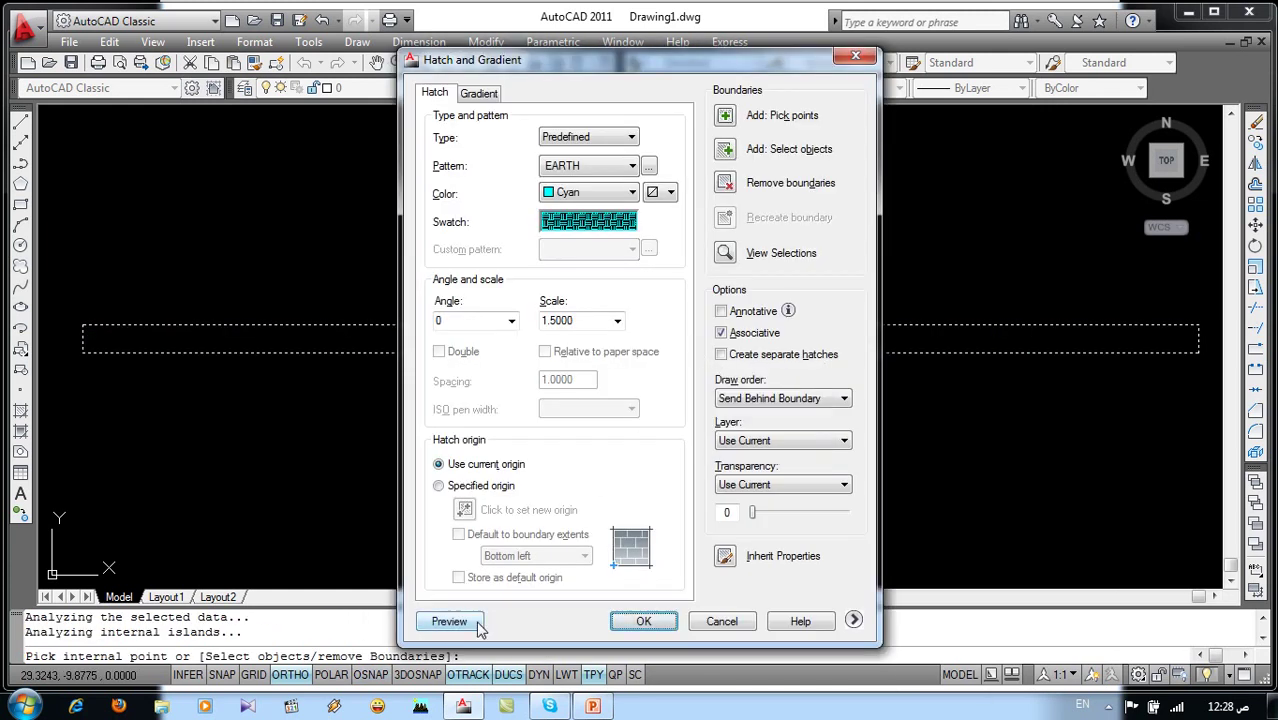
pyautogui.click(449, 621)
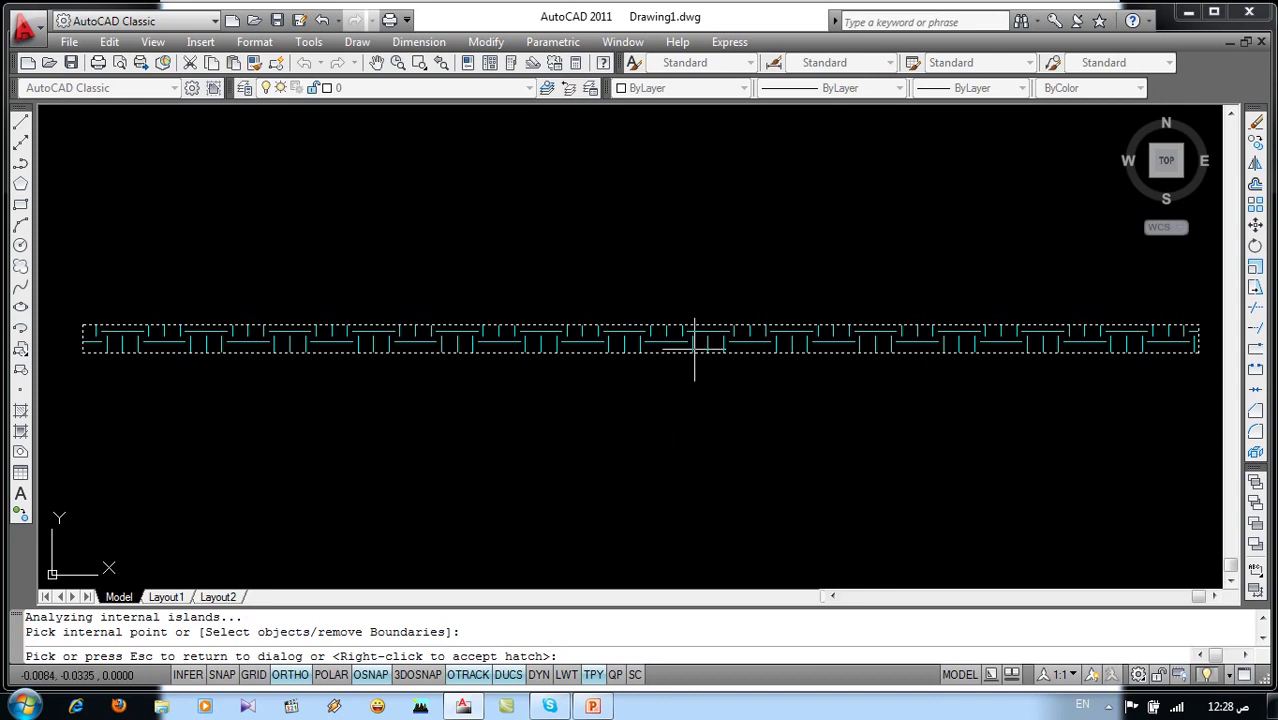
pyautogui.click(619, 393)
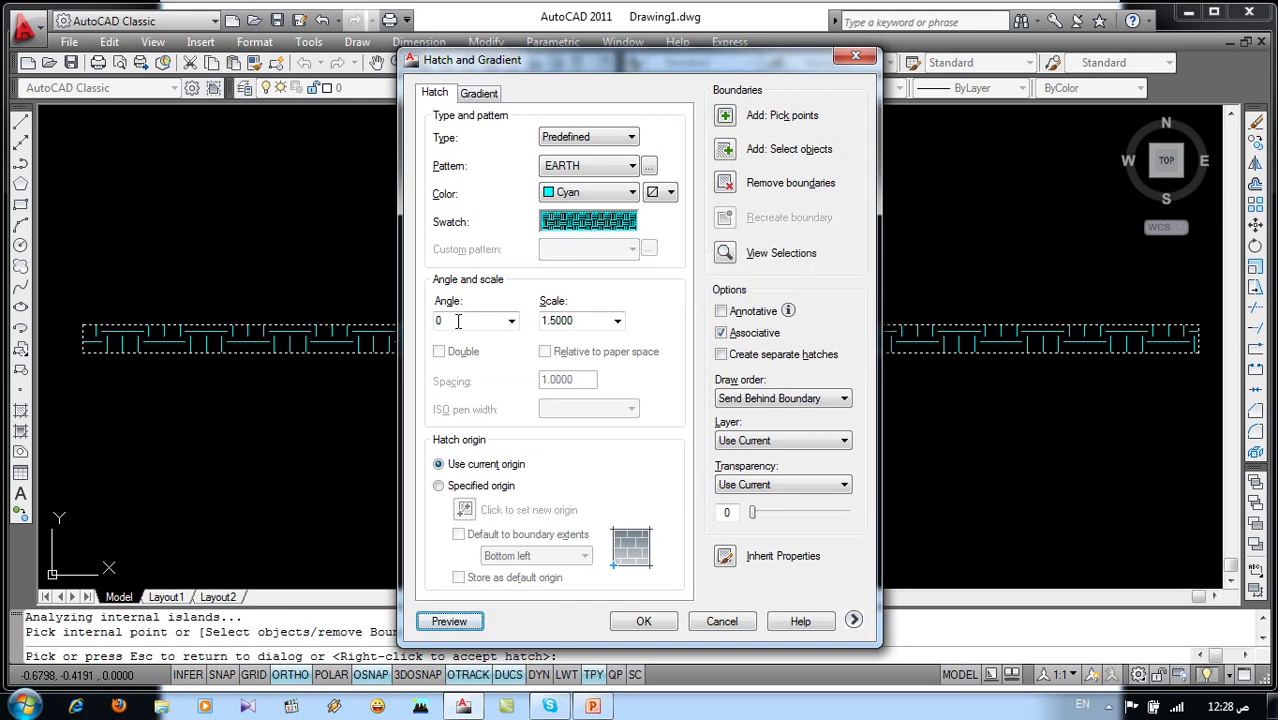
# Change the EARTH hatch angle to 45 and preview it again
pyautogui.click(511, 320)
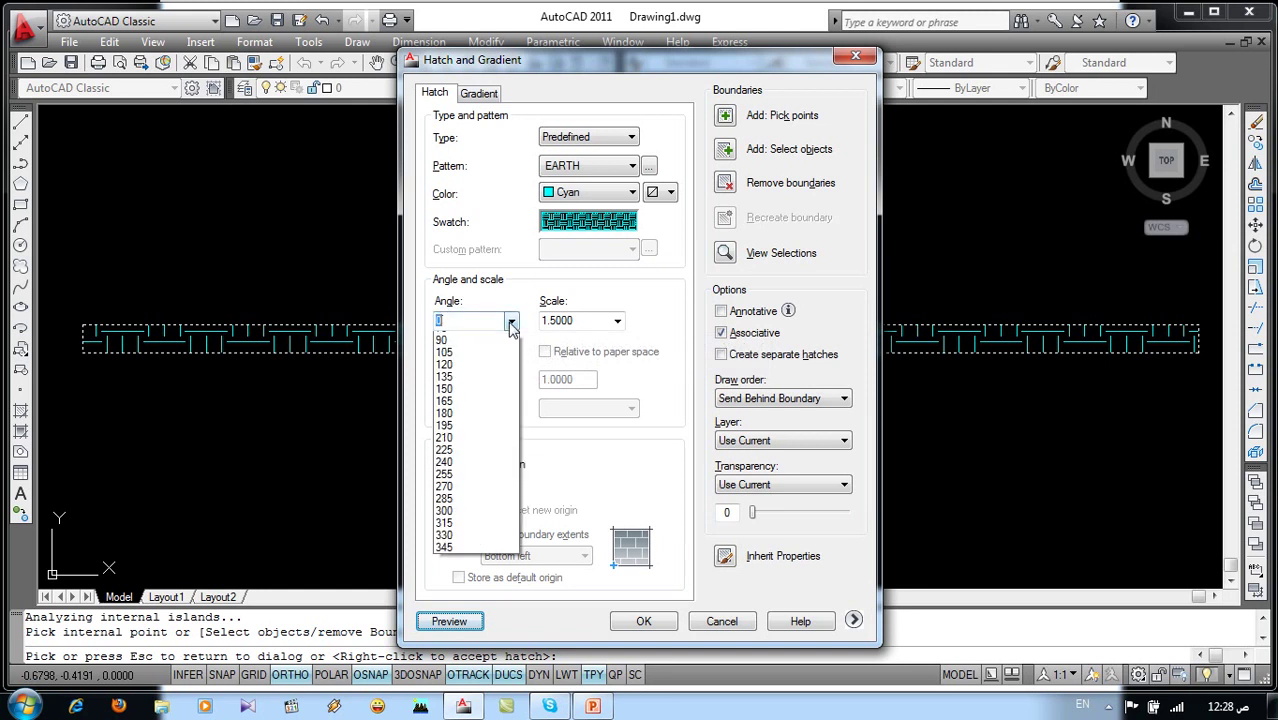
pyautogui.click(442, 374)
pyautogui.click(442, 619)
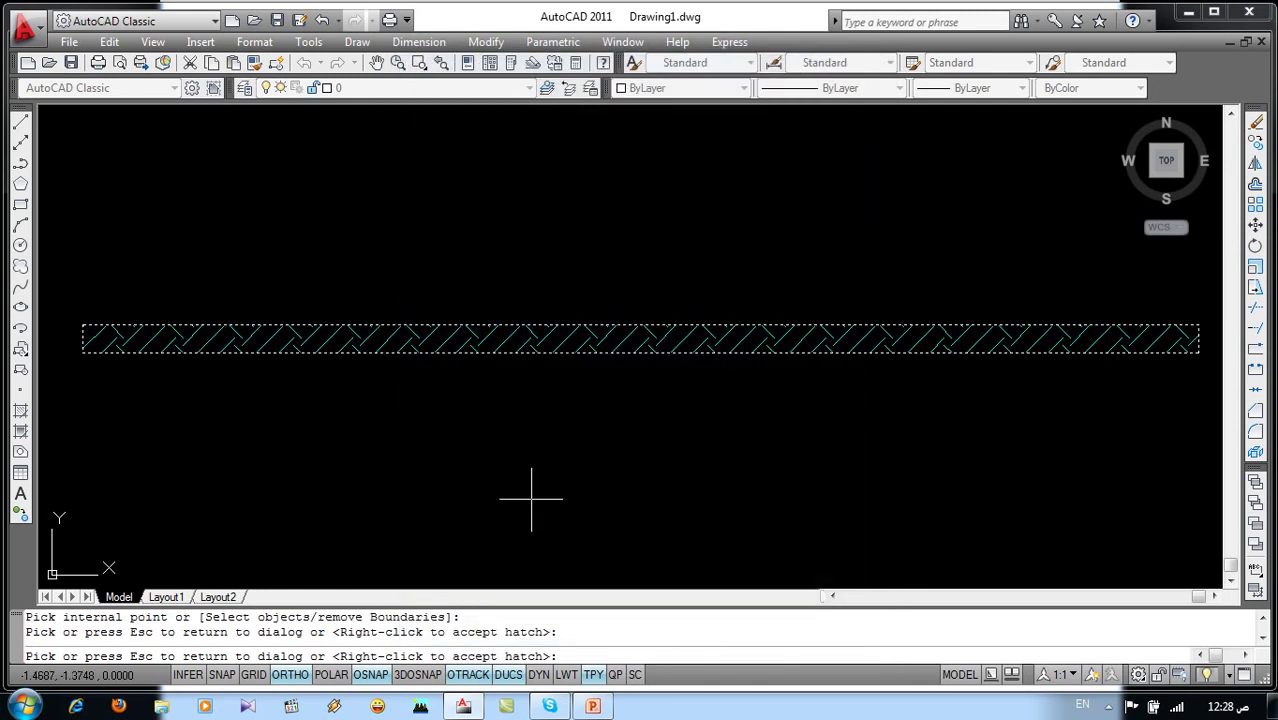
pyautogui.press('Escape')
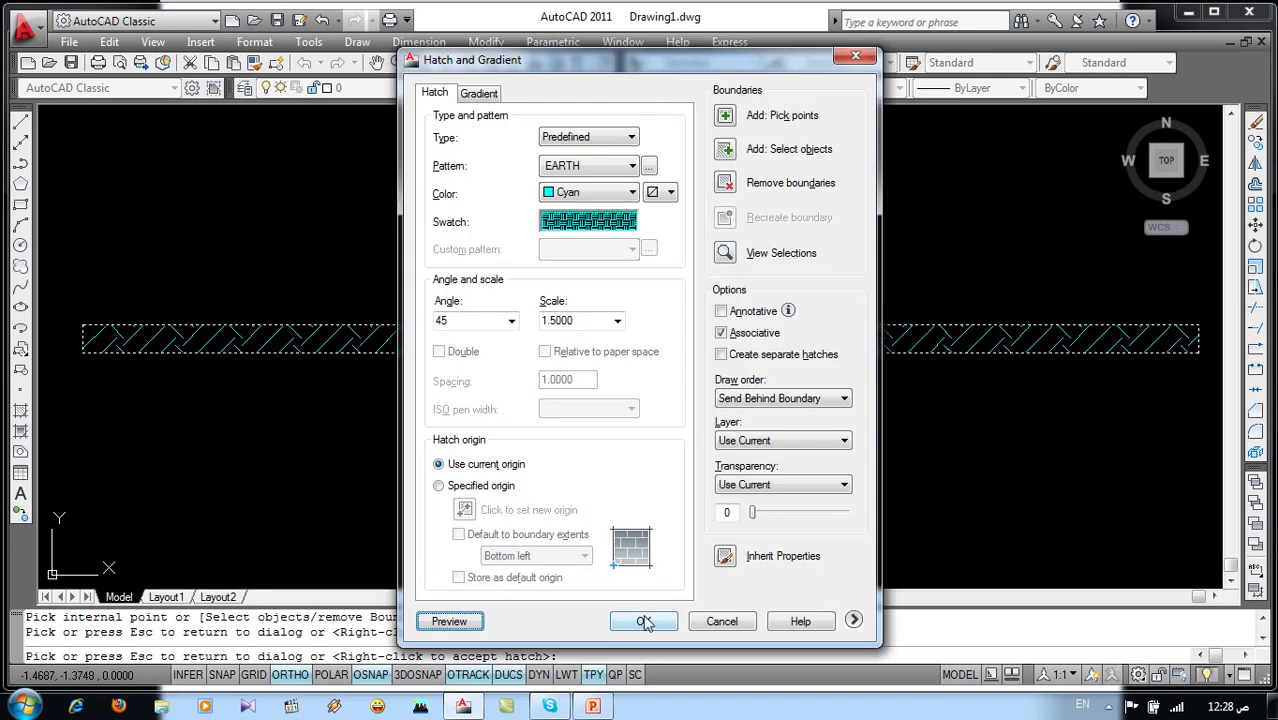
# Apply the EARTH hatch (45°, scale 1.5) to the strip and delete its bottom edge
pyautogui.click(643, 617)
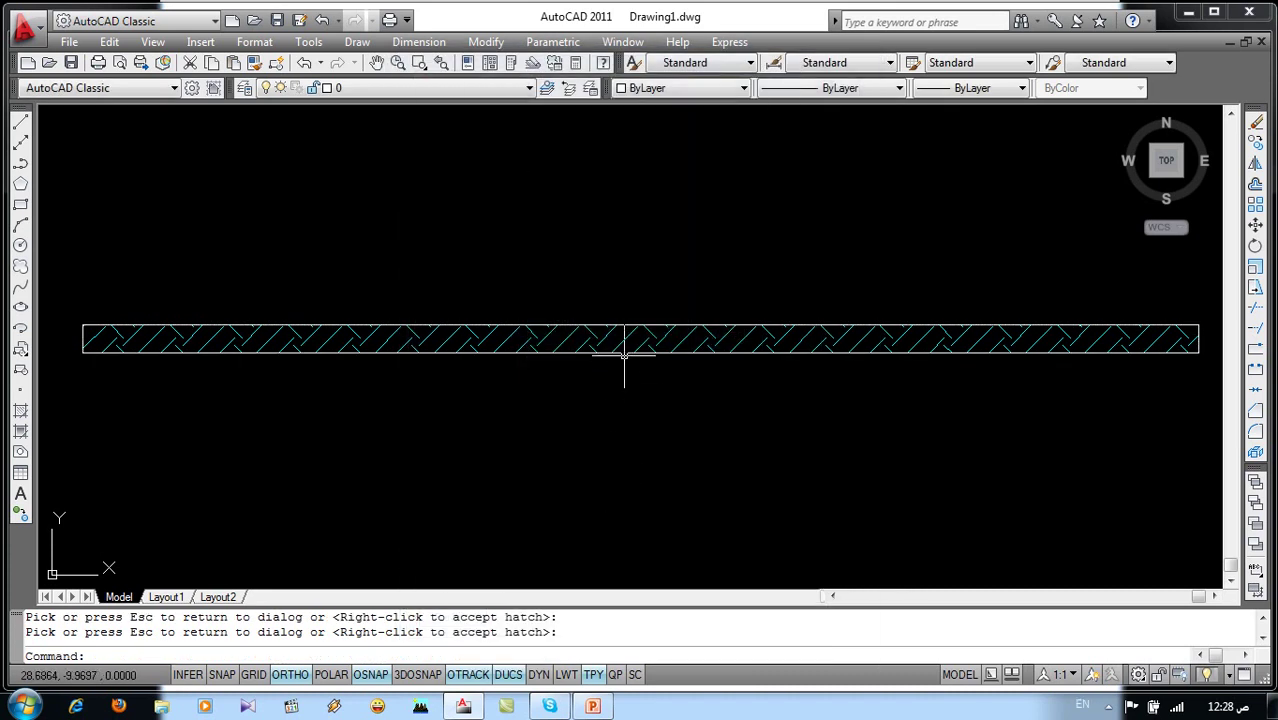
pyautogui.click(624, 353)
pyautogui.press('Delete')
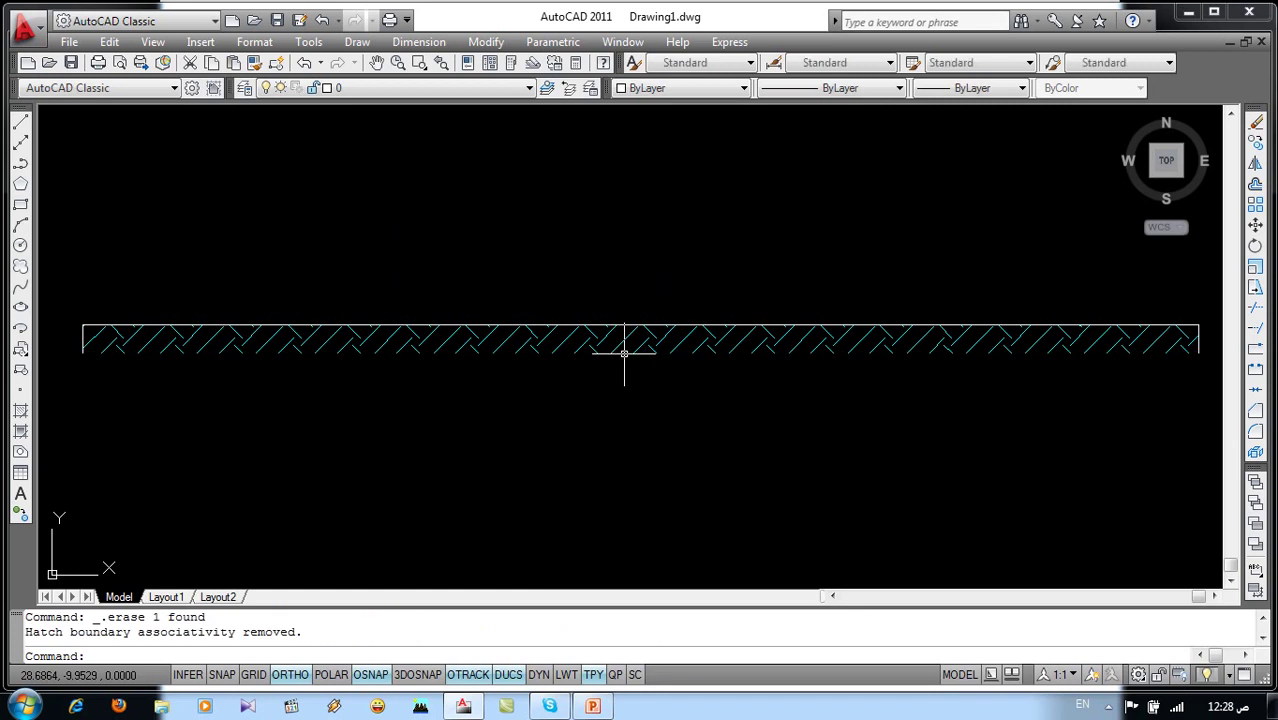
# Delete the strip's left and right edges, leaving only the top line over the hatching
pyautogui.click(1199, 340)
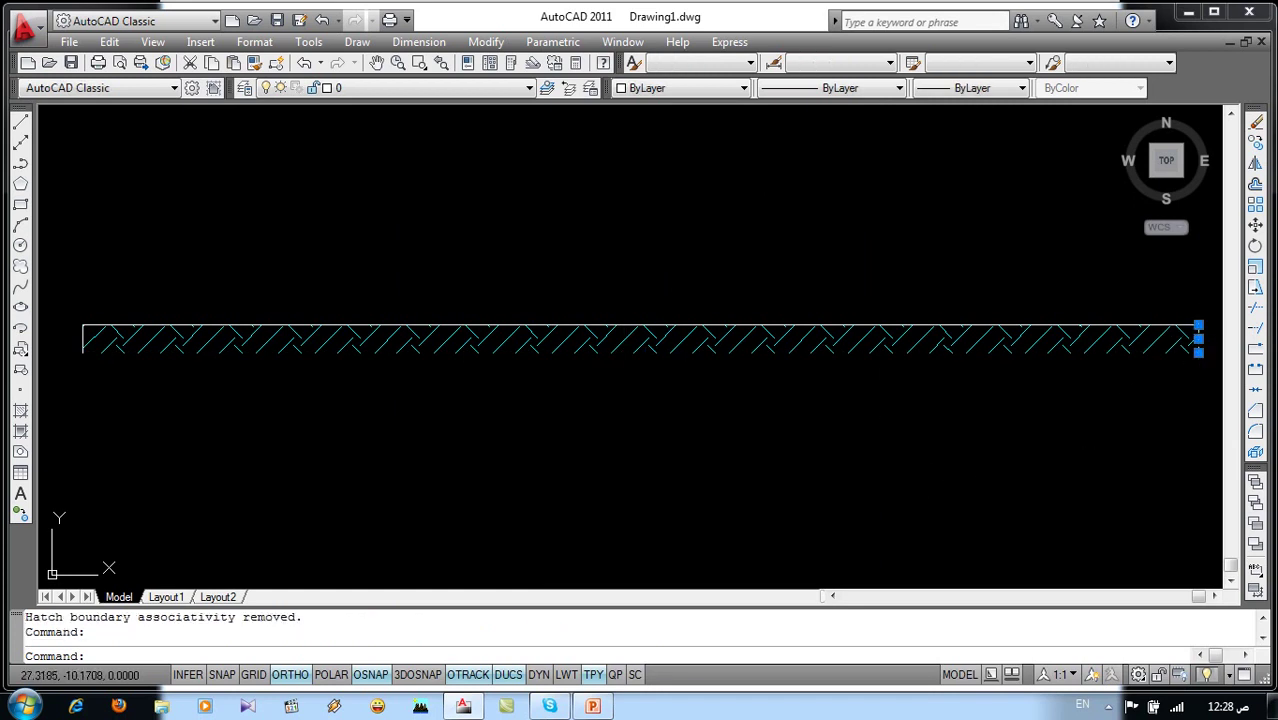
pyautogui.click(83, 337)
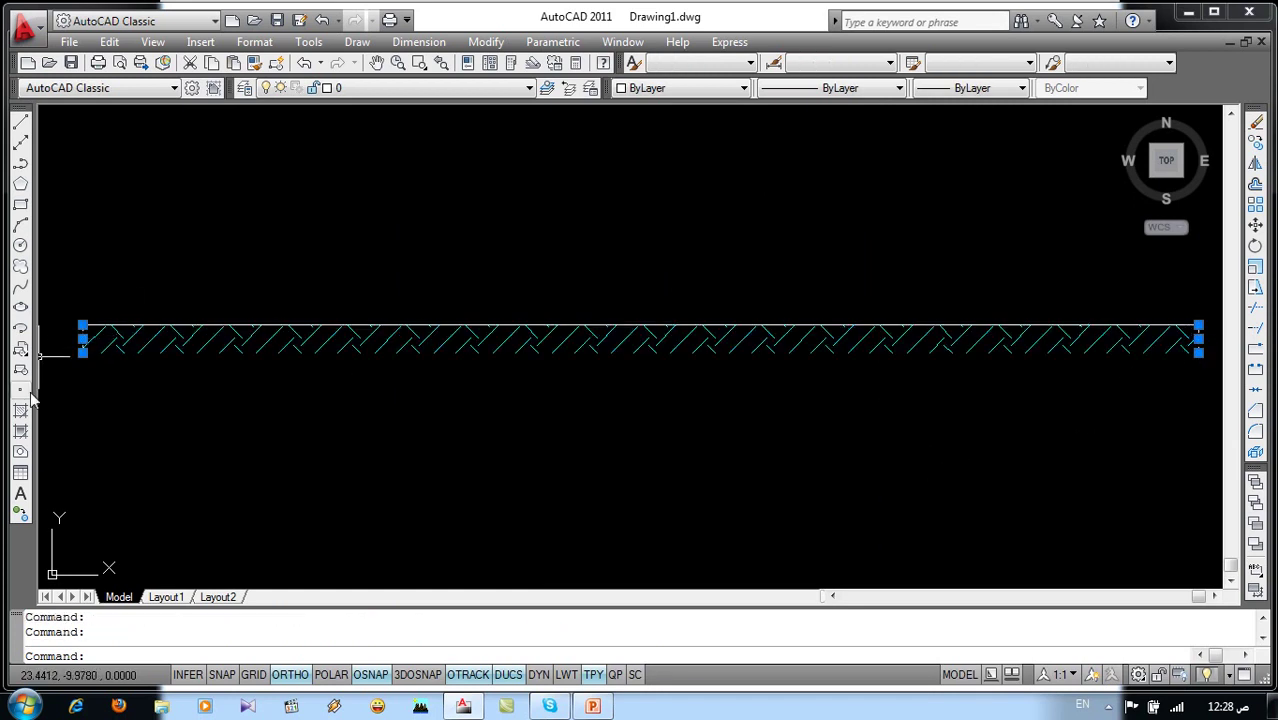
pyautogui.press('Delete')
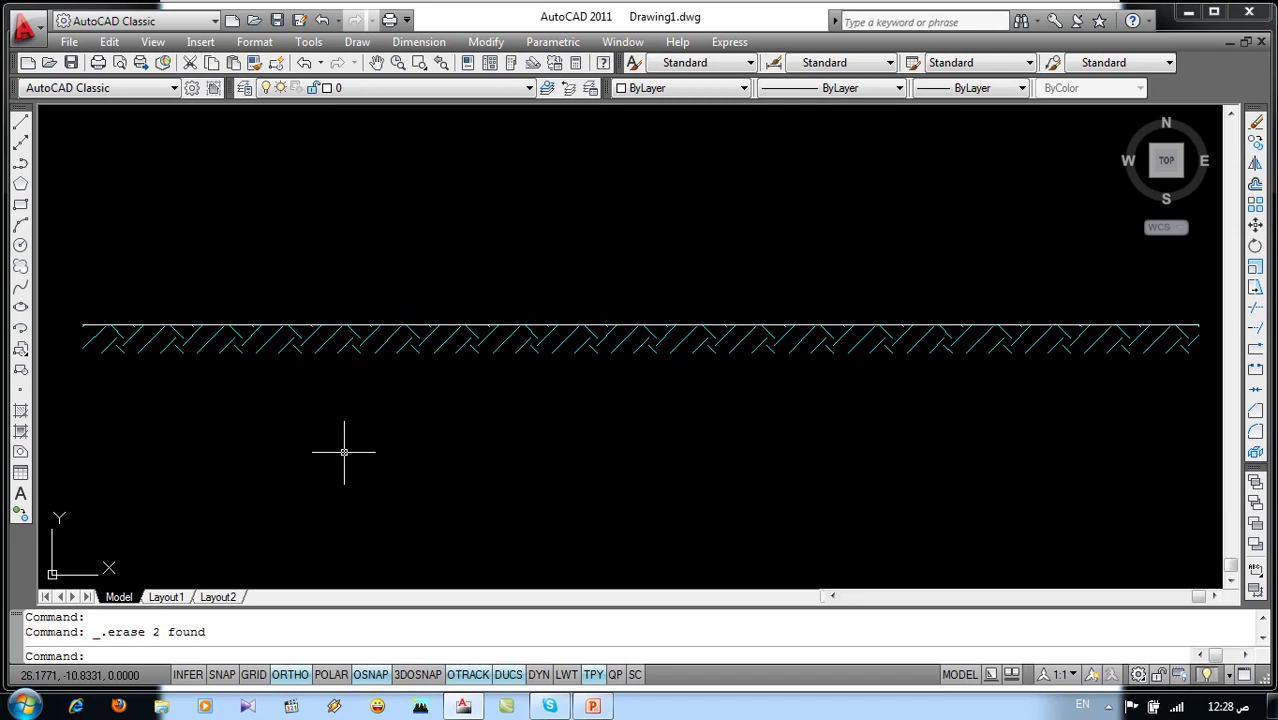
pyautogui.write('h')
pyautogui.press('Return')
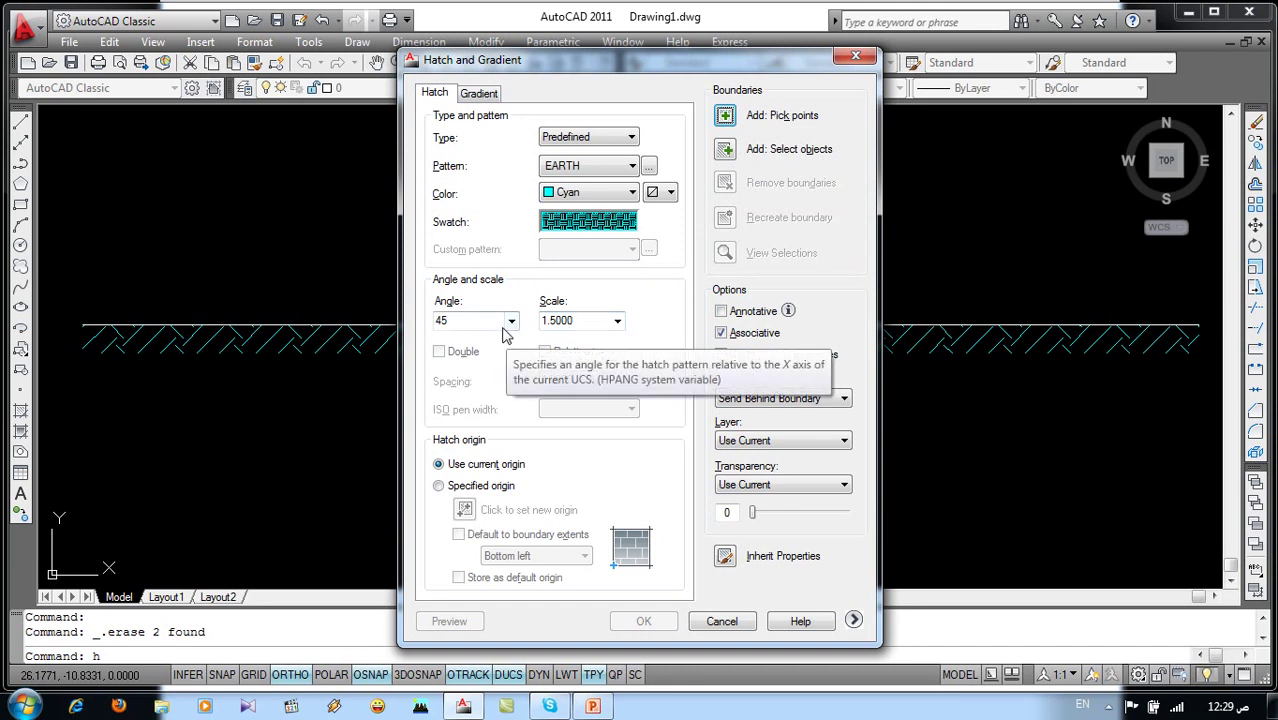
# Cancel the hatch settings, zoom out to show the whole drawing, and check the PowerPoint topic slide
pyautogui.click(736, 624)
pyautogui.scroll(-3, 676, 407)
pyautogui.moveTo(661, 348); pyautogui.dragTo(832, 433, button='middle')
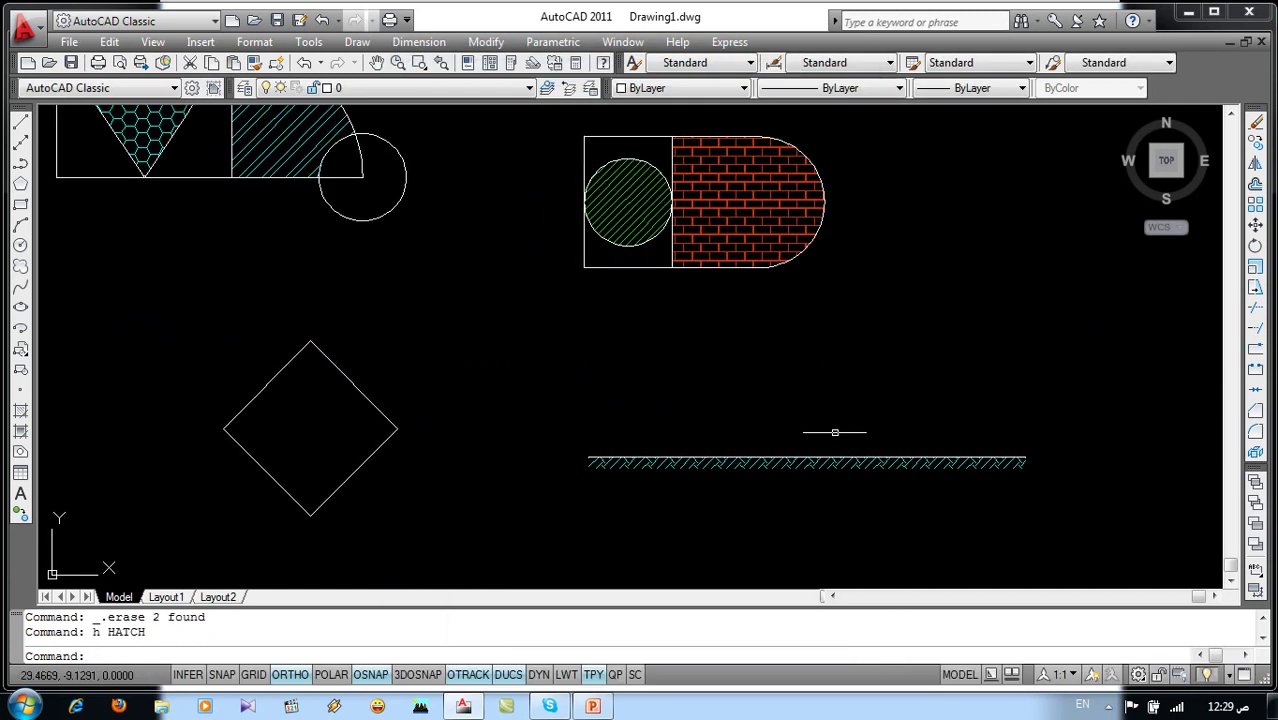
pyautogui.moveTo(541, 365)
pyautogui.mouseDown(button='middle')
pyautogui.moveTo(688, 435)
pyautogui.moveTo(637, 397)
pyautogui.mouseUp(button='middle')
pyautogui.scroll(-2, 684, 428)
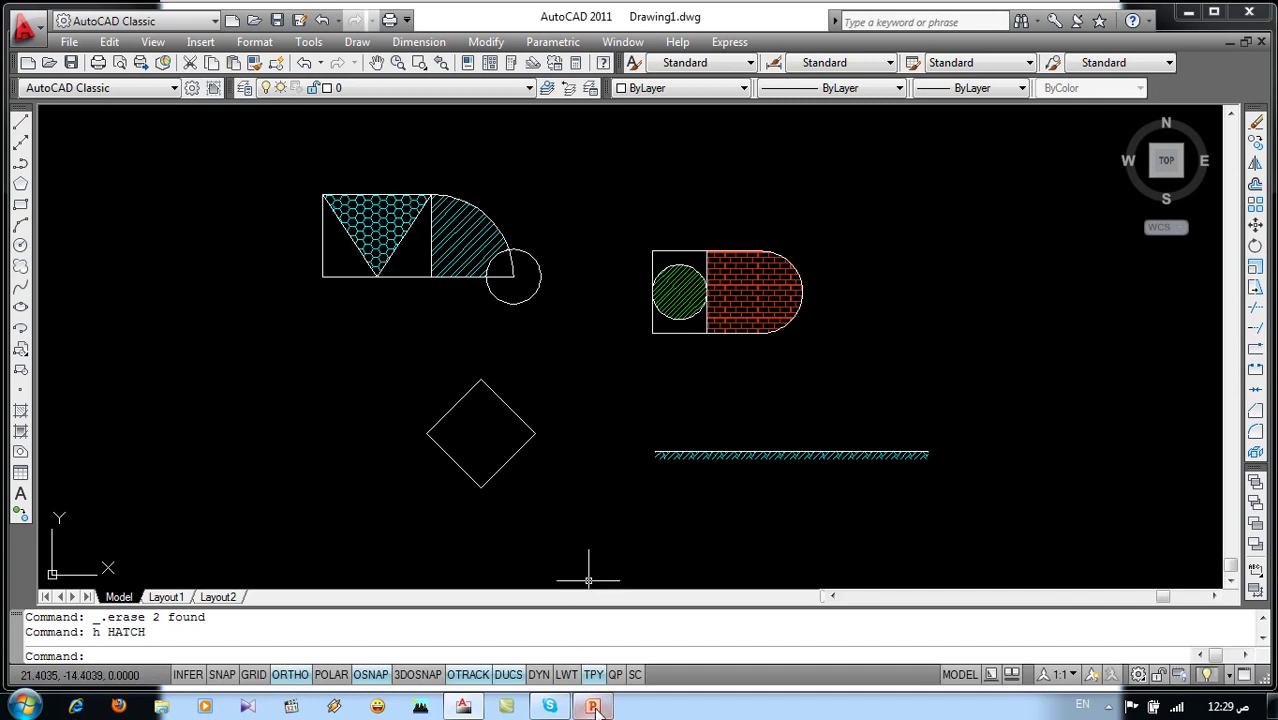
pyautogui.click(593, 706)
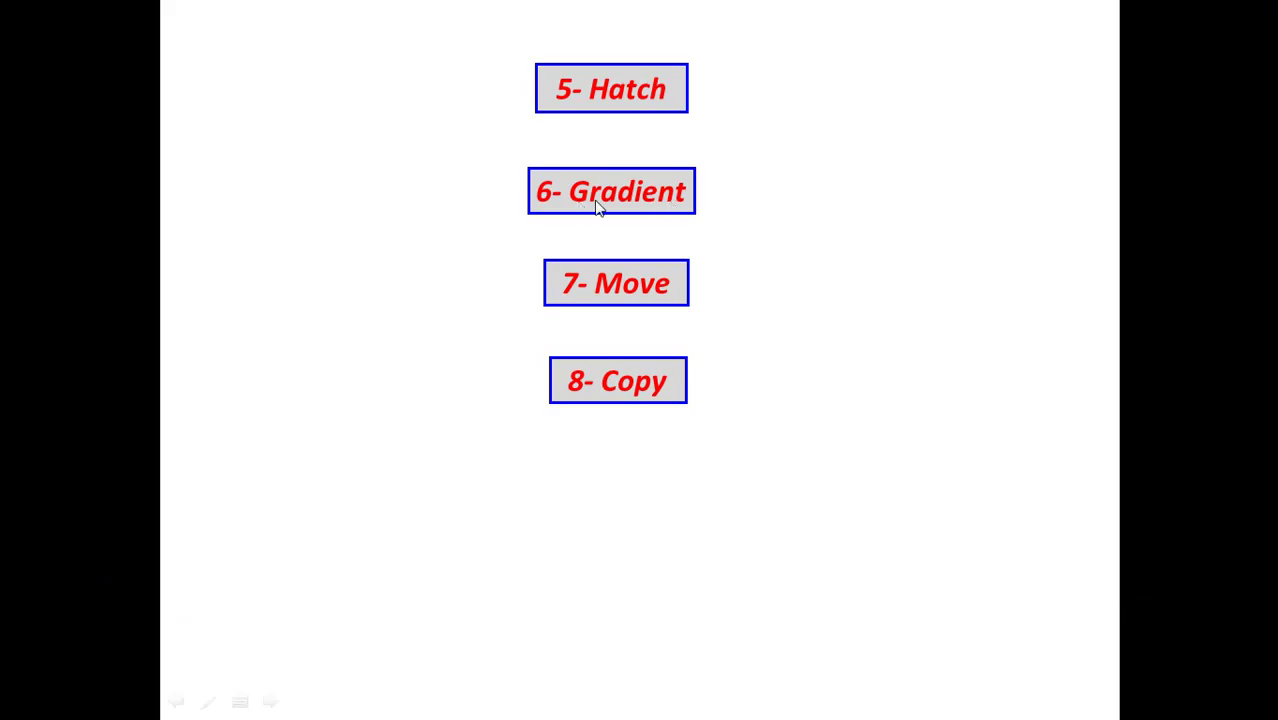
pyautogui.hotkey('alt', 'Tab')
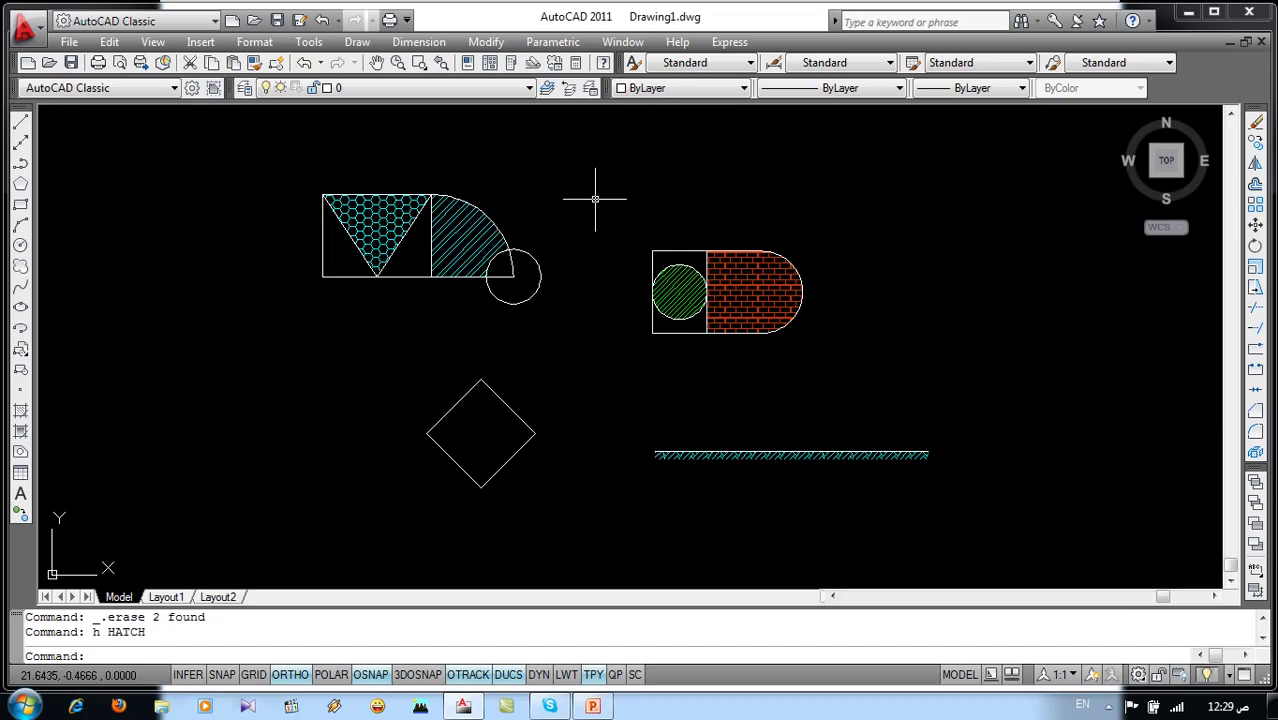
# Set up a one-colour gradient using green, colour 102
pyautogui.click(357, 42)
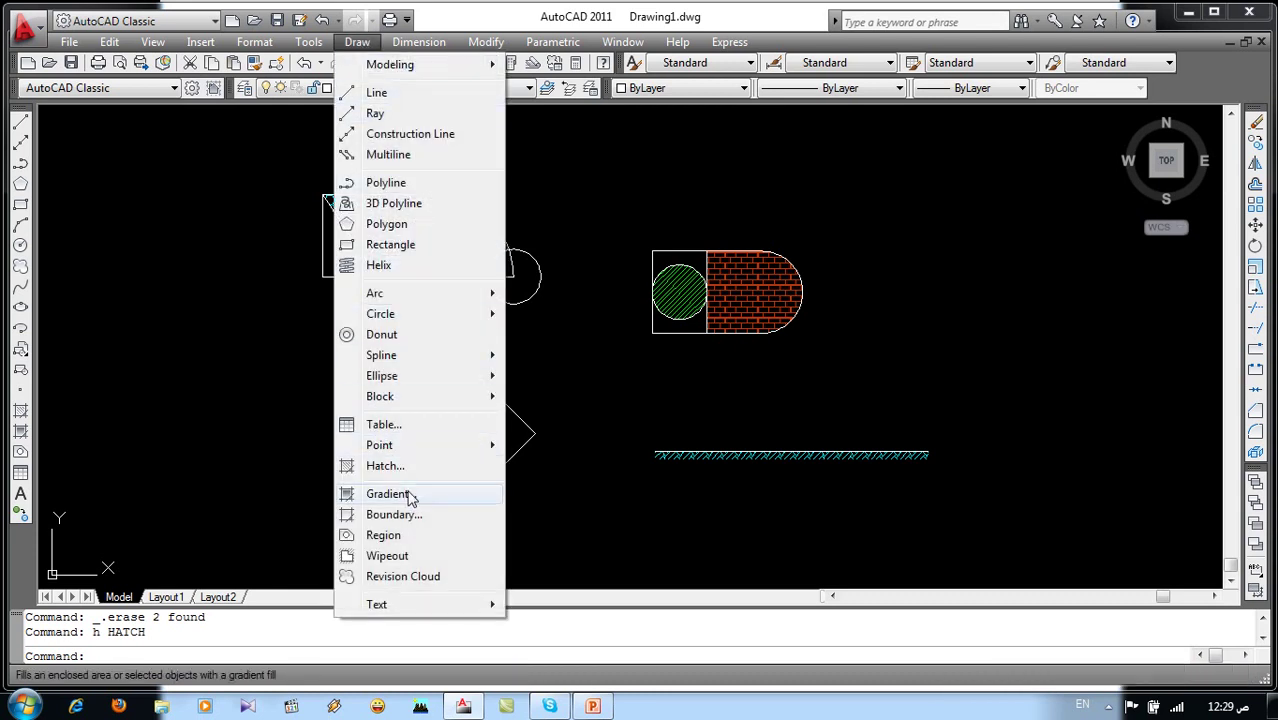
pyautogui.click(258, 397)
pyautogui.click(217, 343)
pyautogui.click(114, 441)
pyautogui.write('gd')
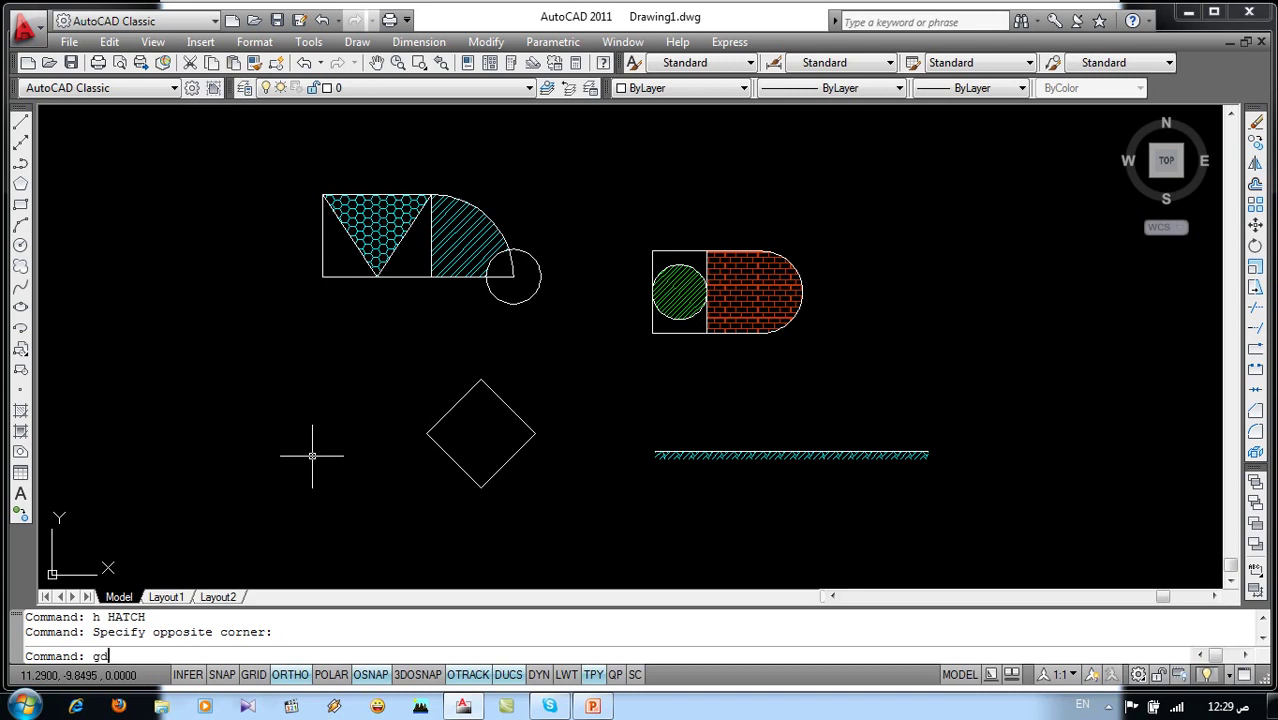
pyautogui.press('Return')
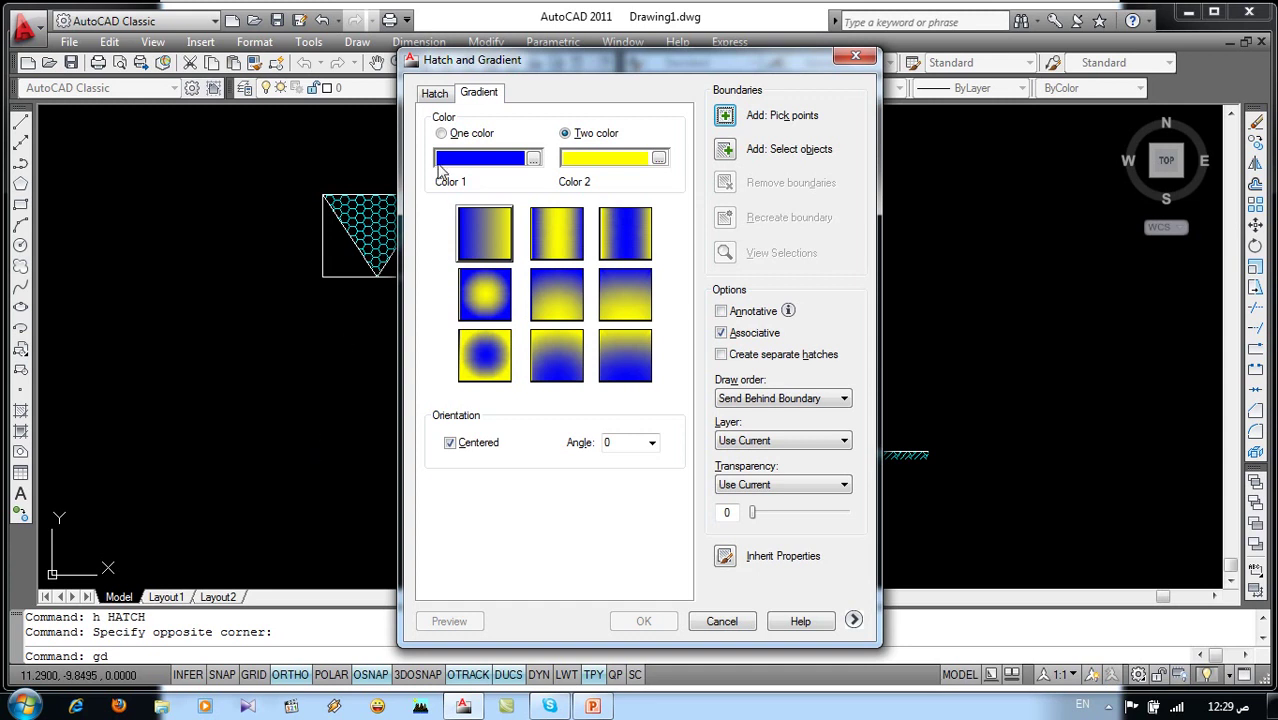
pyautogui.click(442, 134)
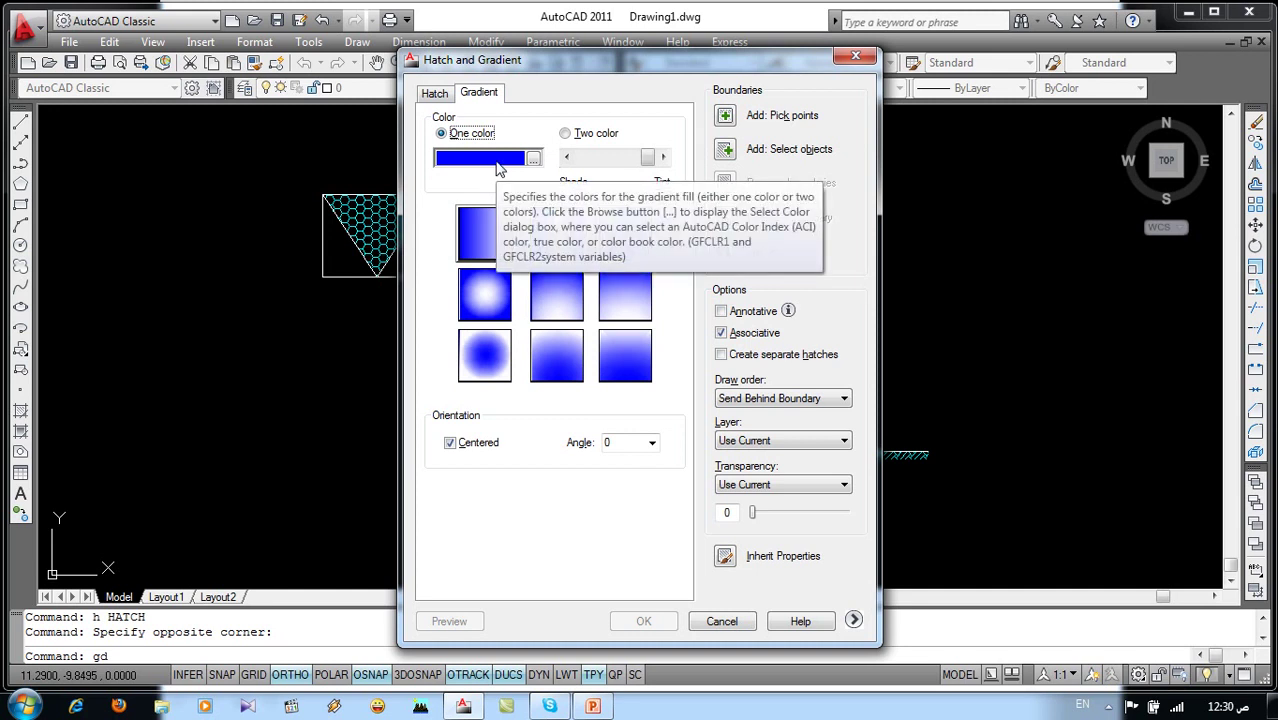
pyautogui.click(534, 158)
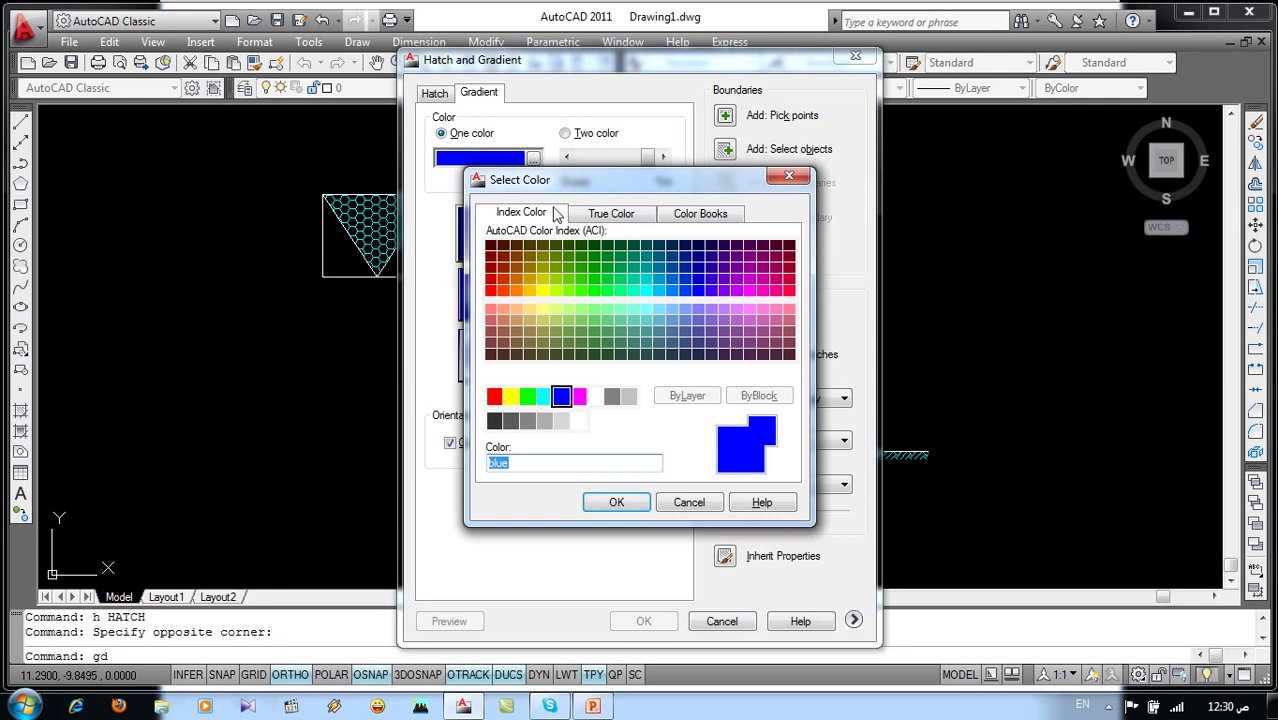
pyautogui.click(607, 281)
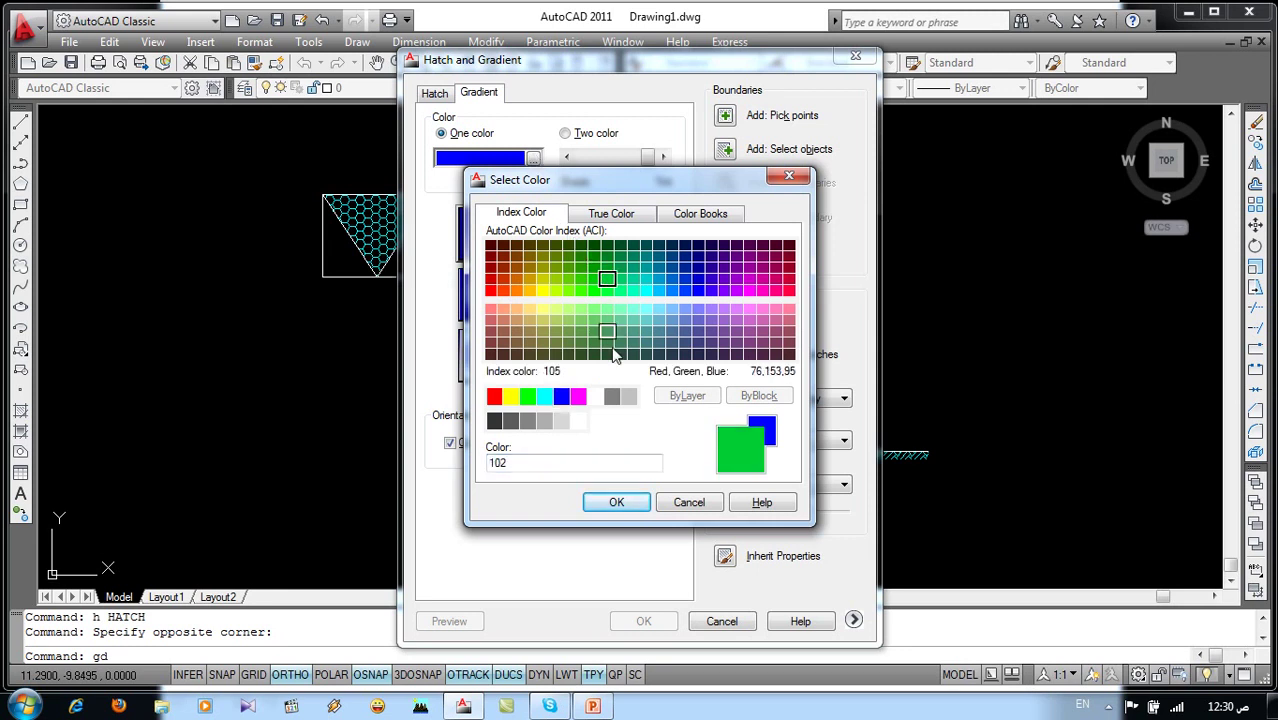
pyautogui.click(617, 503)
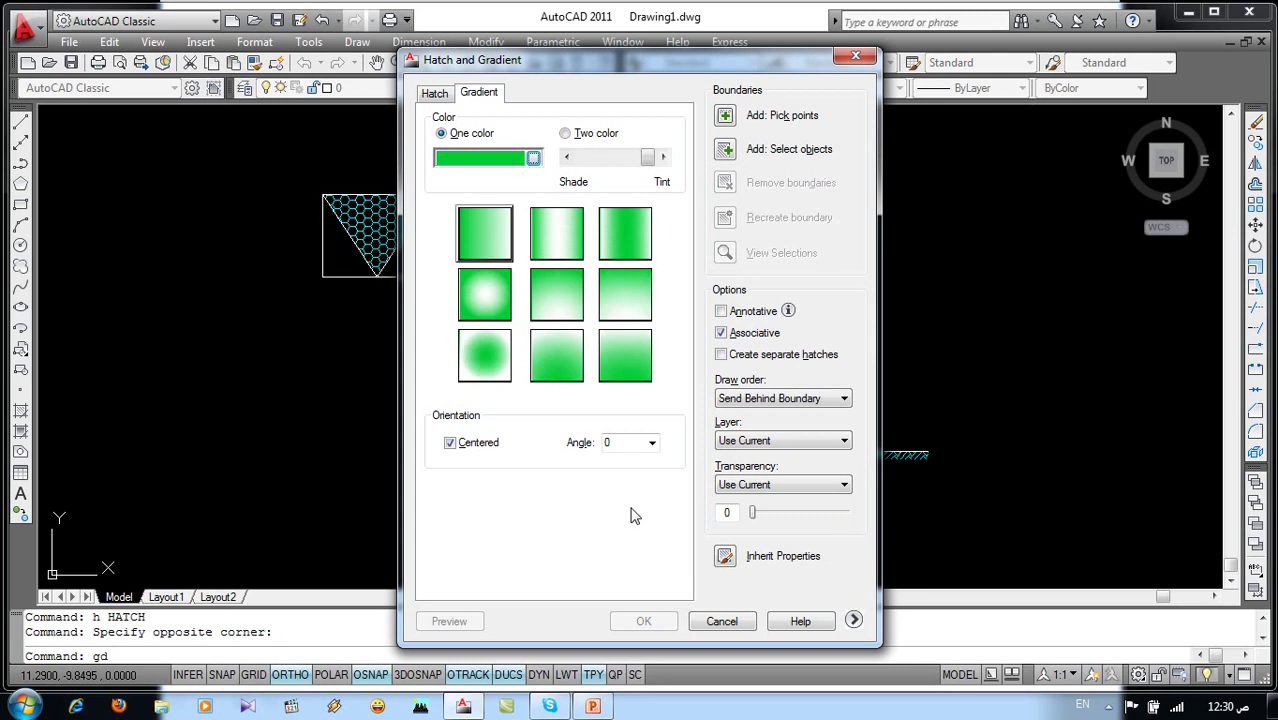
# Pick the inside of the diamond and apply the green-to-white gradient
pyautogui.click(725, 117)
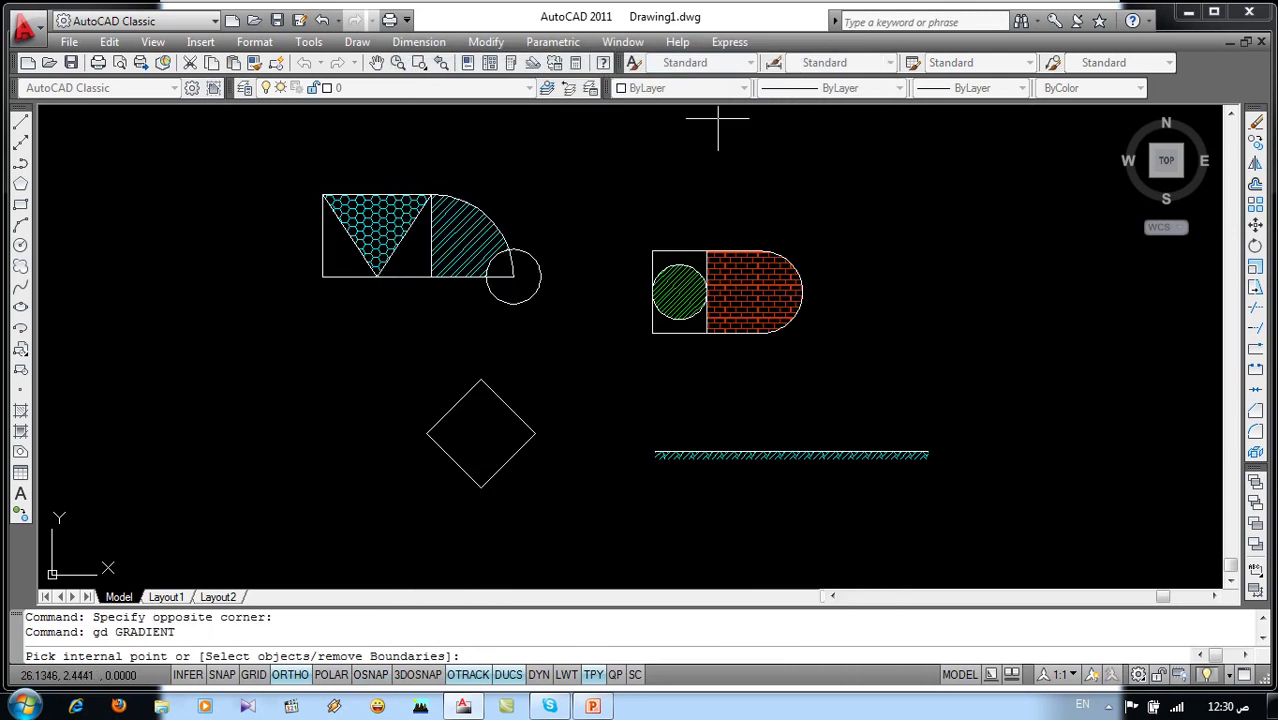
pyautogui.click(473, 434)
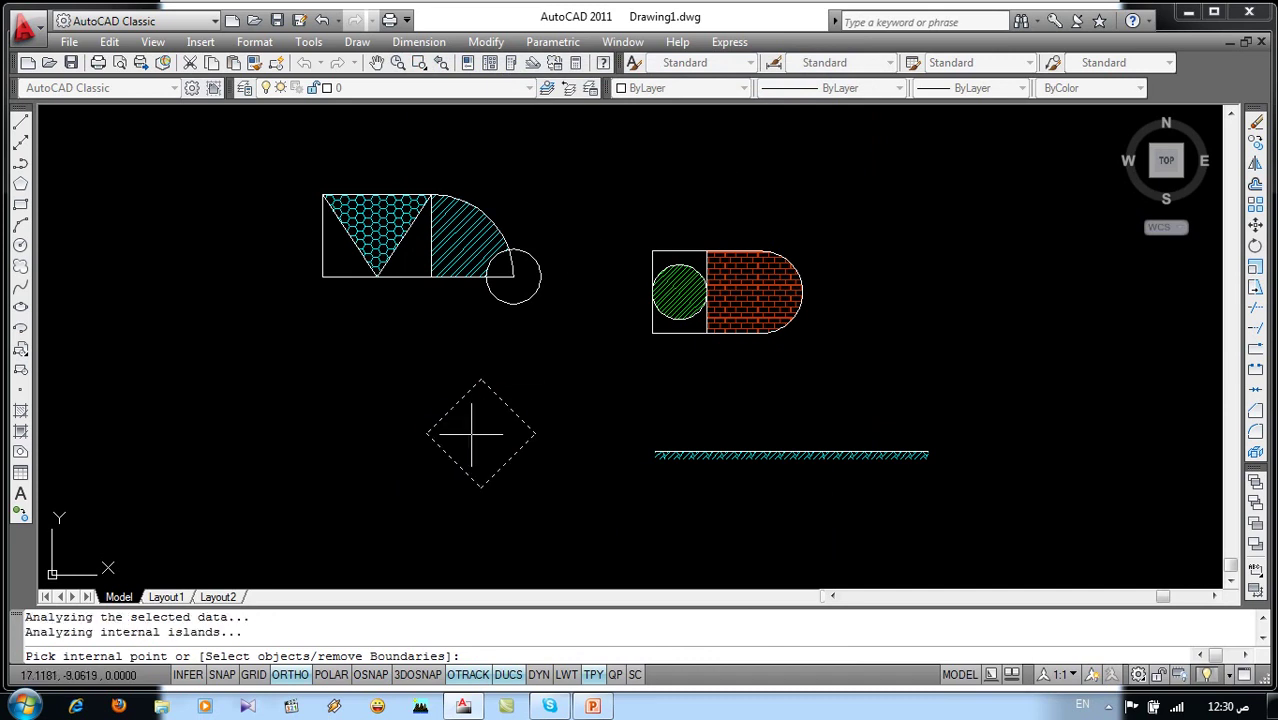
pyautogui.press('Return')
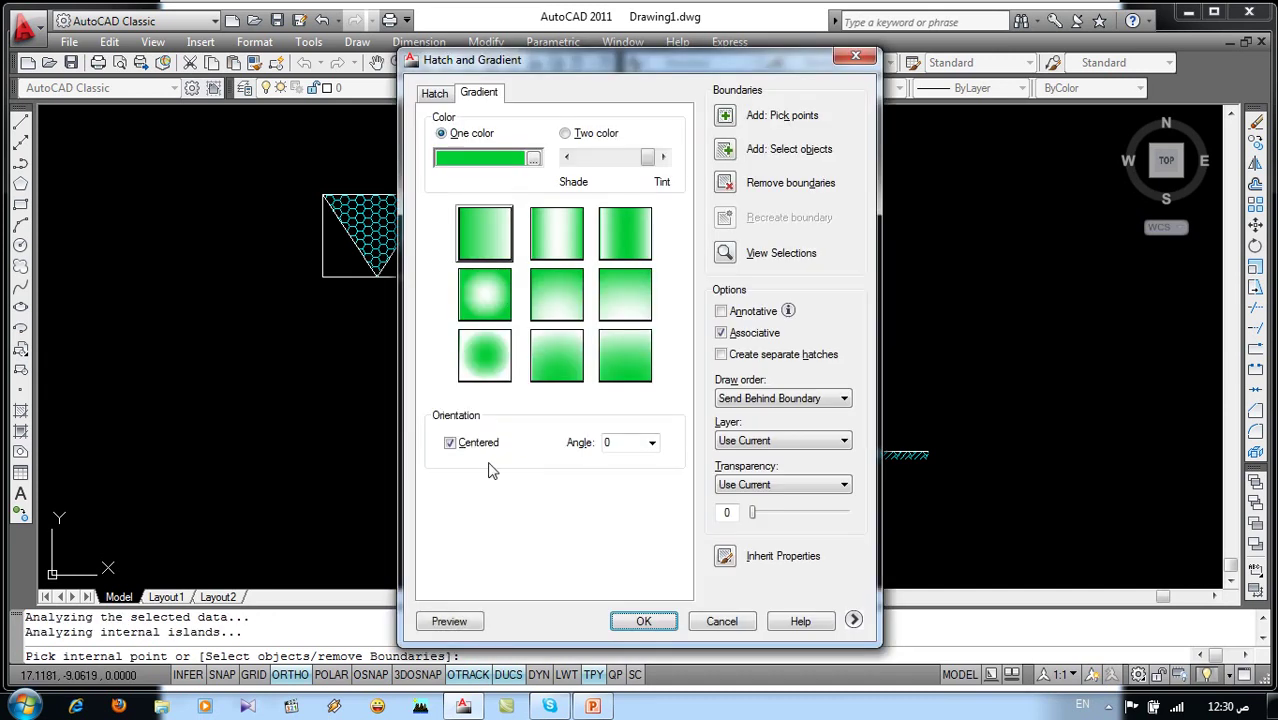
pyautogui.click(643, 621)
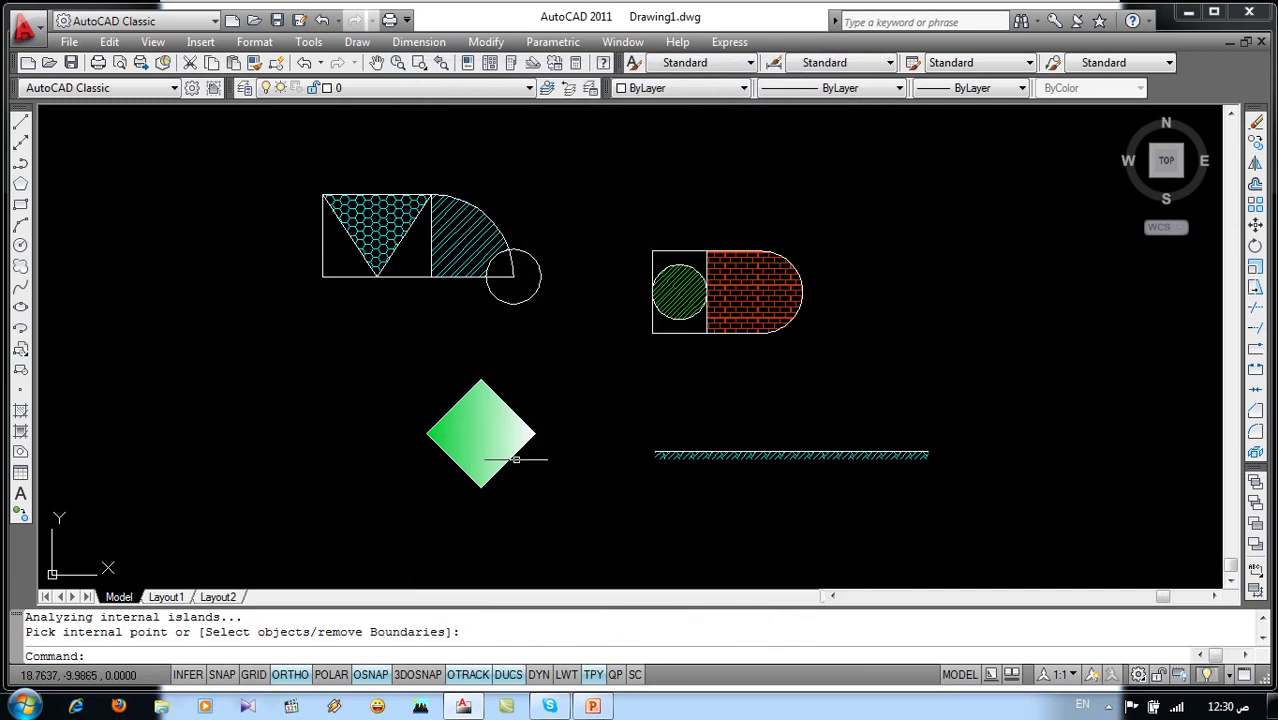
pyautogui.scroll(5, 467, 449)
pyautogui.moveTo(700, 533); pyautogui.dragTo(707, 460, button='middle')
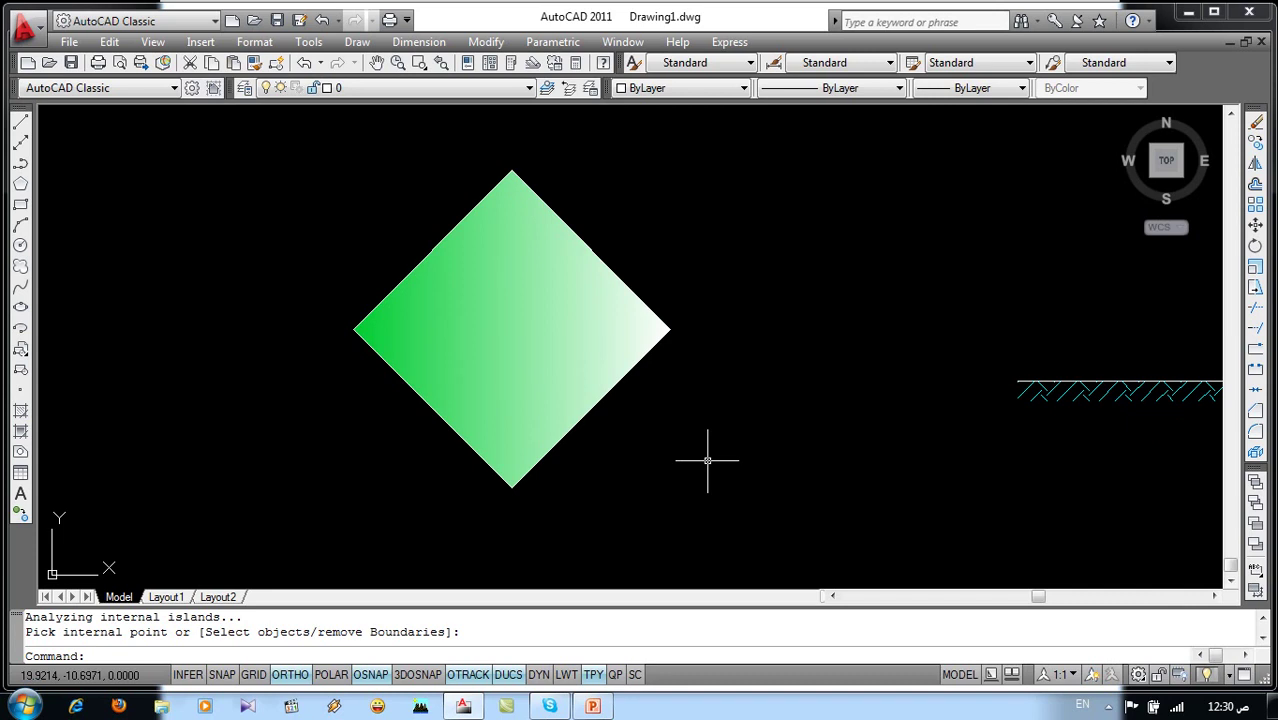
# Set a two-colour gradient from orange (colour 20) to cyan (colour 130)
pyautogui.click(20, 431)
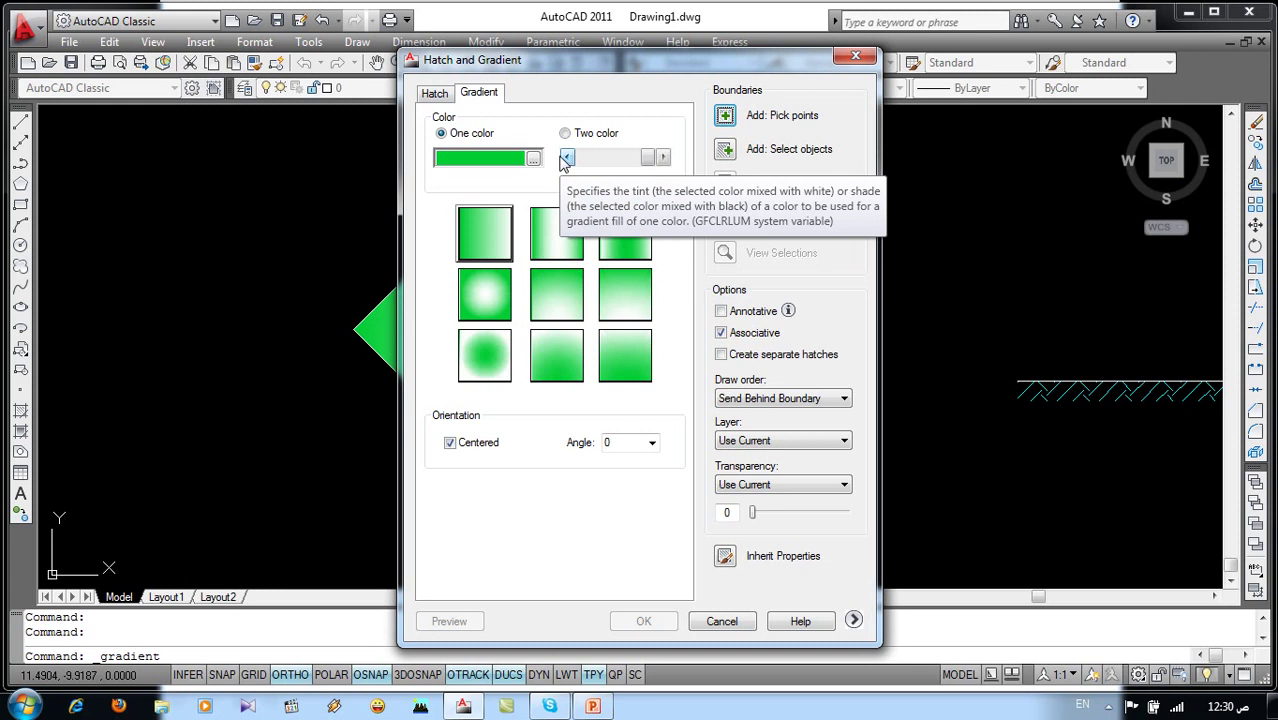
pyautogui.click(566, 134)
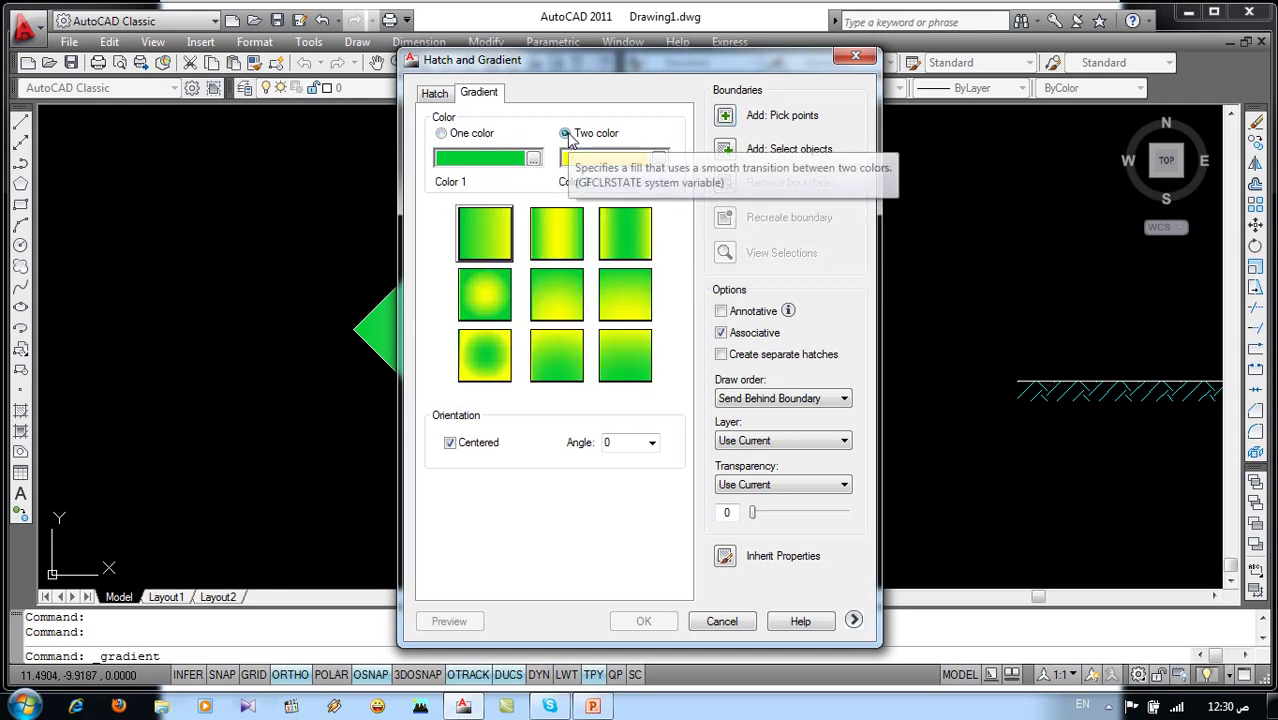
pyautogui.click(532, 158)
pyautogui.click(503, 290)
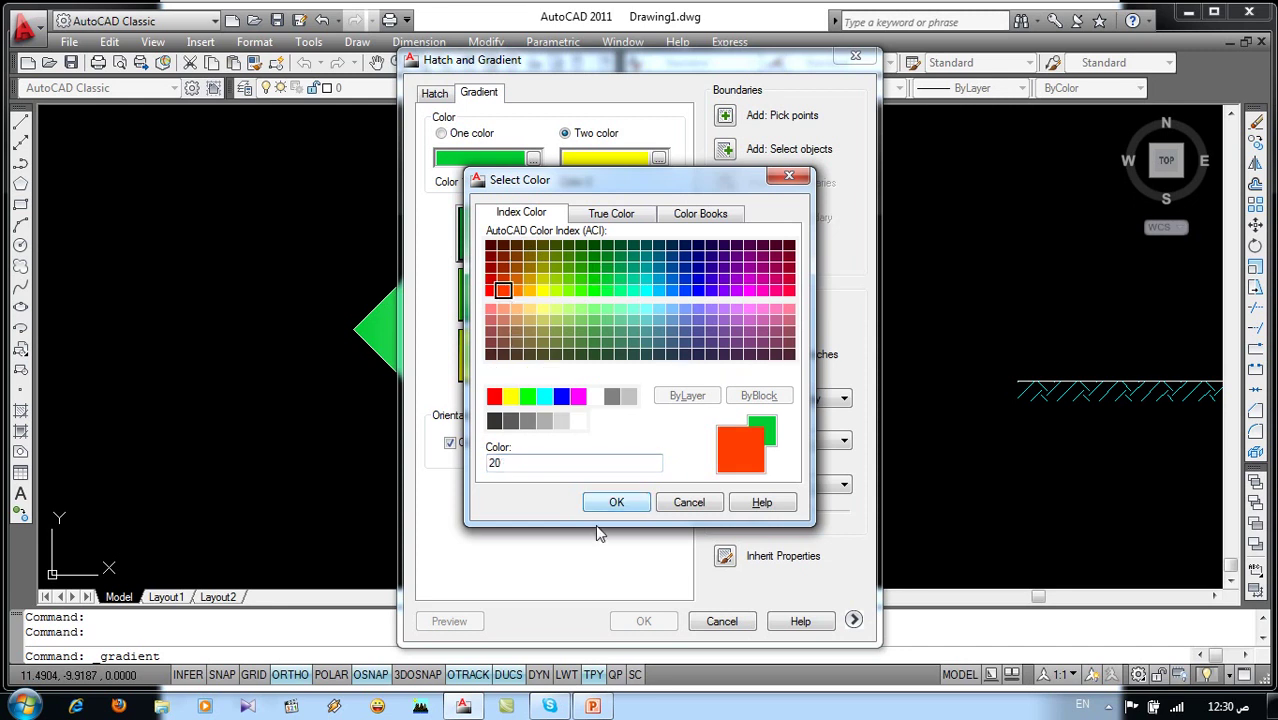
pyautogui.click(606, 506)
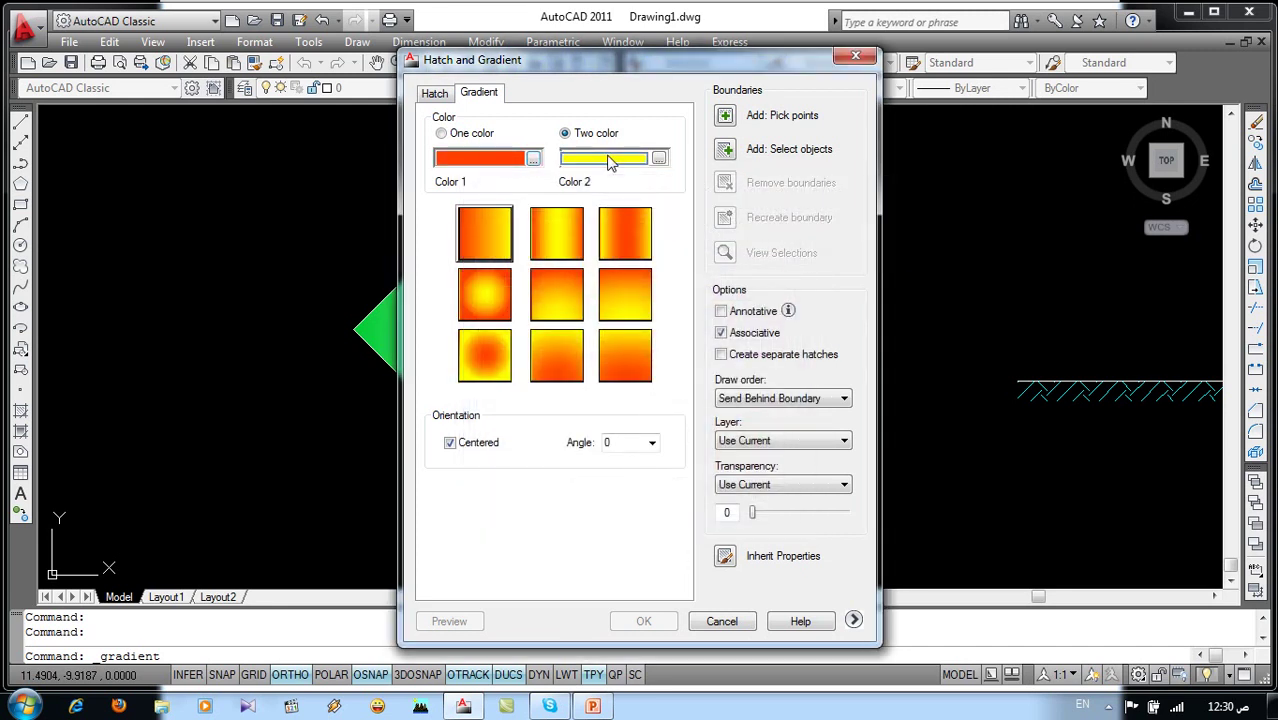
pyautogui.click(658, 159)
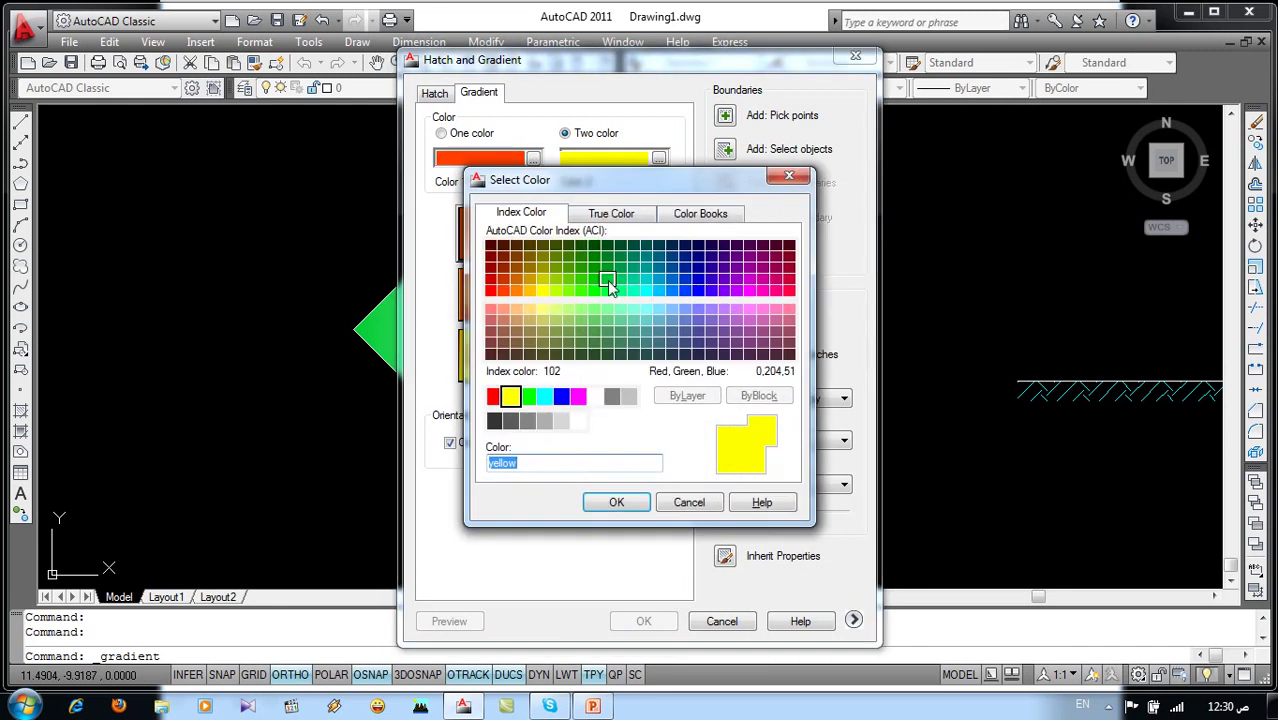
pyautogui.click(646, 290)
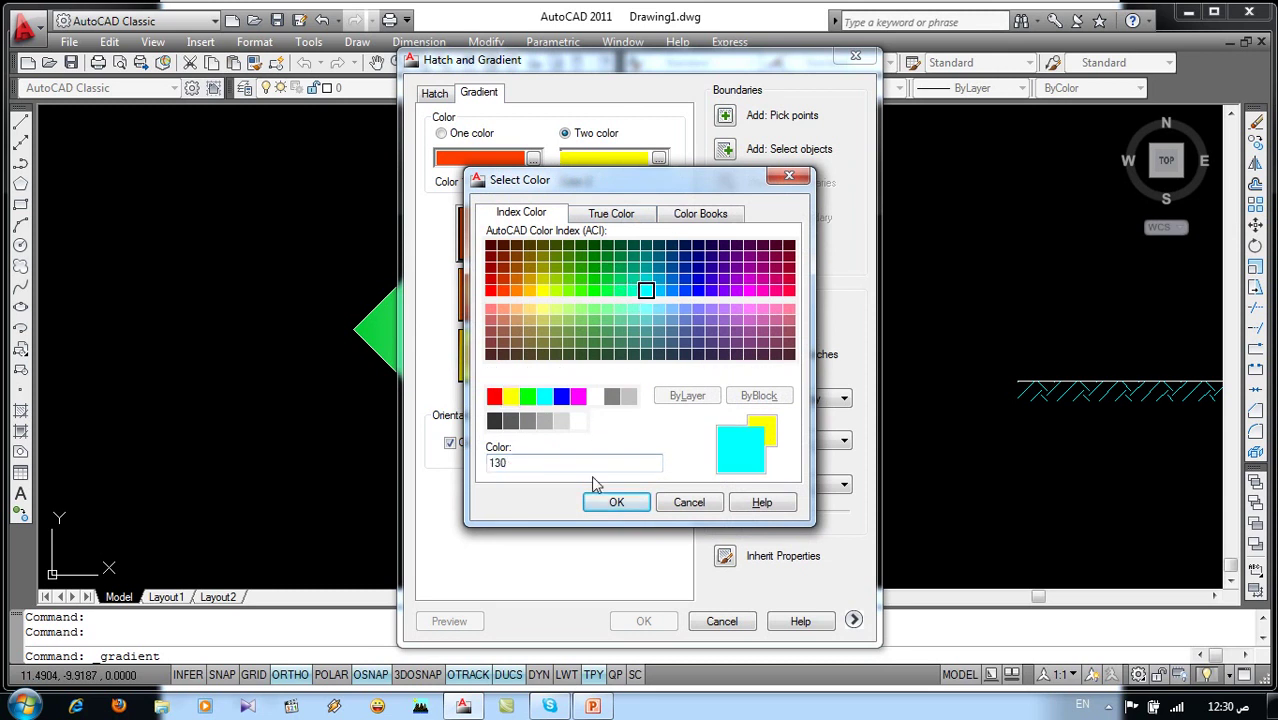
pyautogui.click(607, 503)
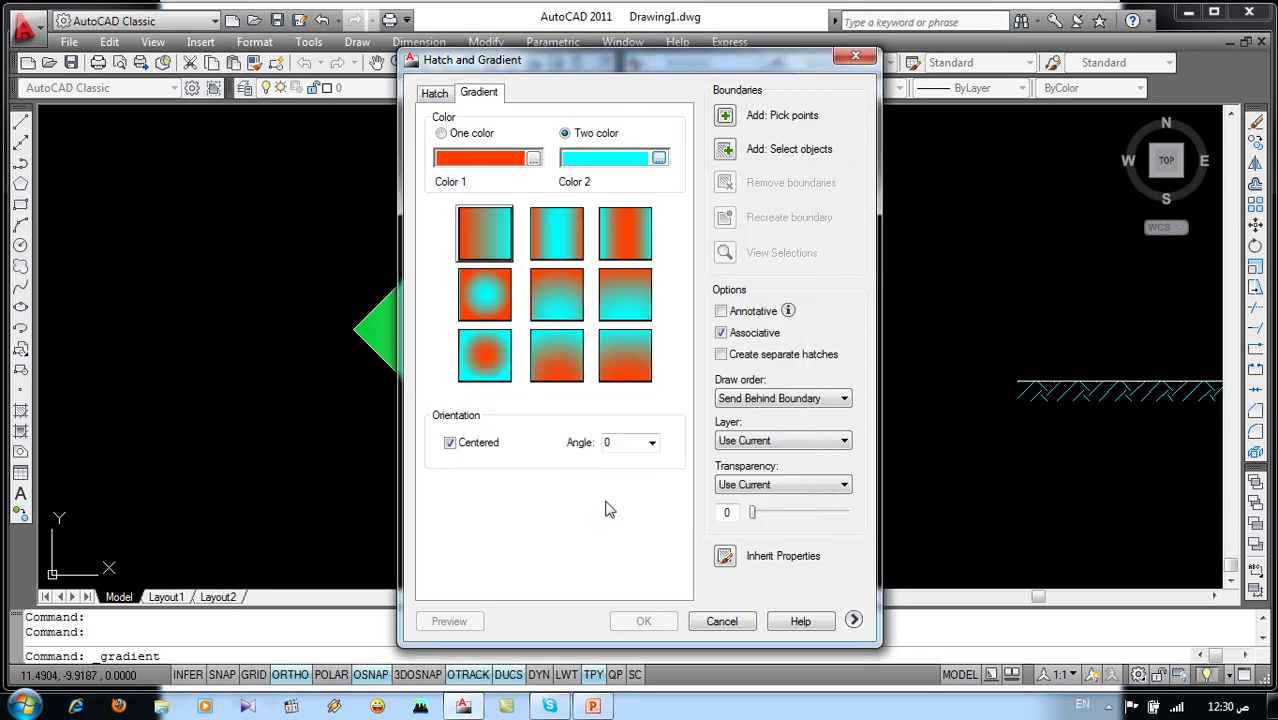
# Pick the circle's open area, preview the gradient, and apply it
pyautogui.click(724, 115)
pyautogui.scroll(-3, 650, 425)
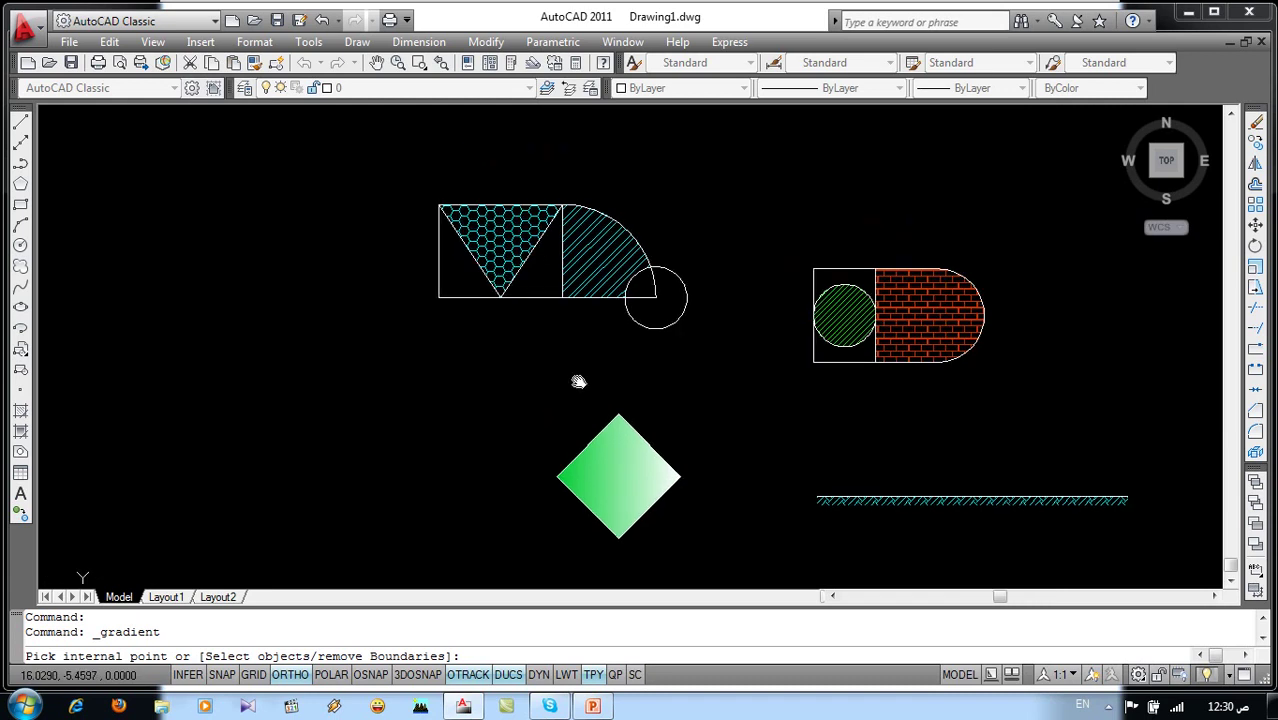
pyautogui.scroll(5, 660, 335)
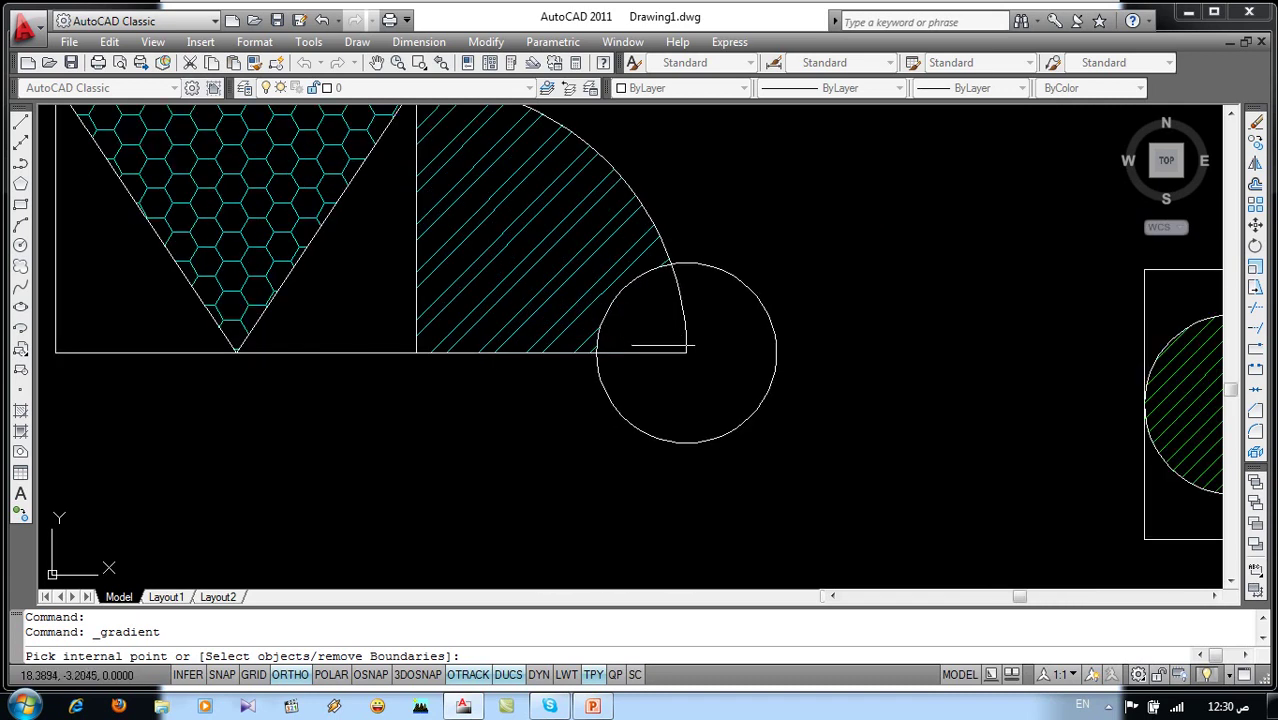
pyautogui.click(705, 393)
pyautogui.press('Return')
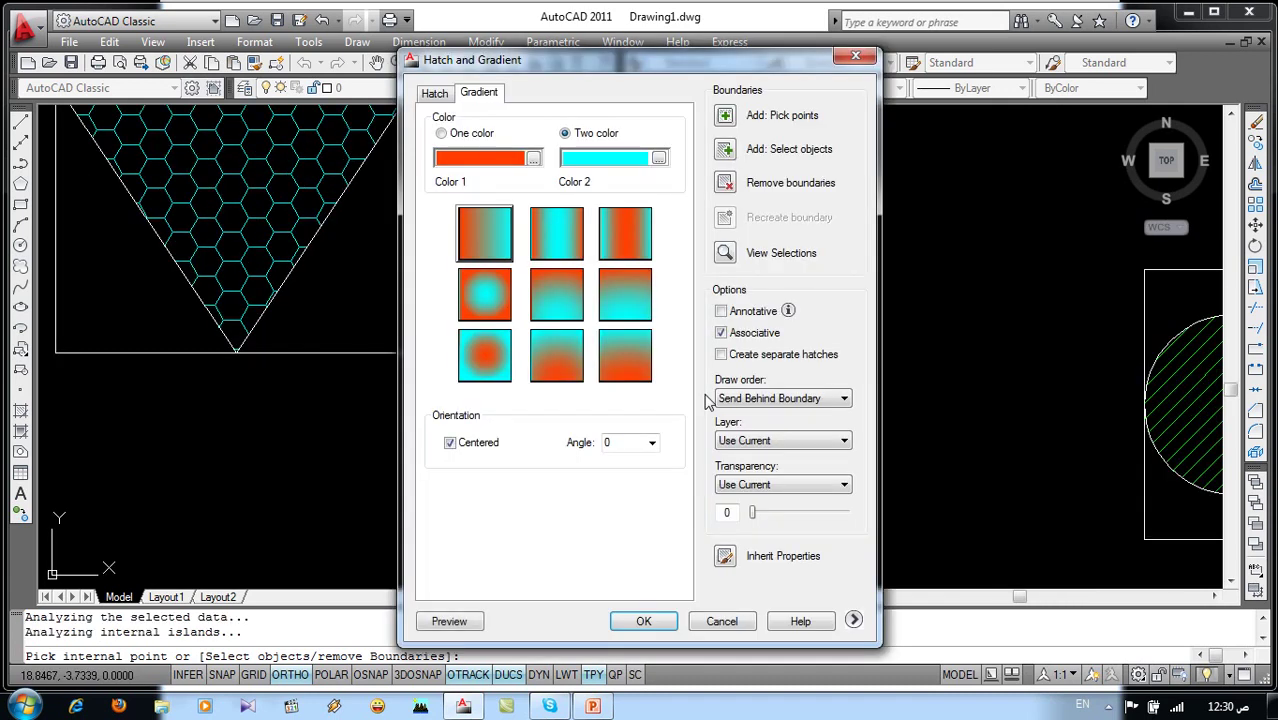
pyautogui.click(465, 620)
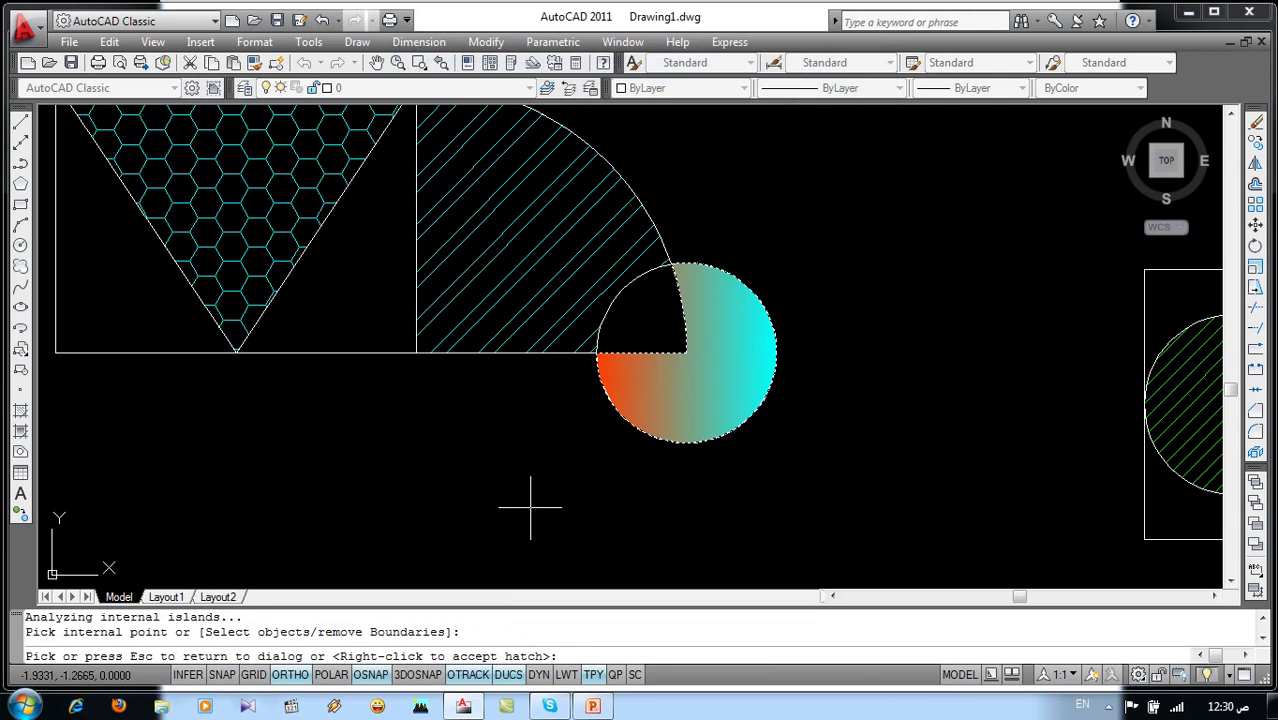
pyautogui.click(530, 507)
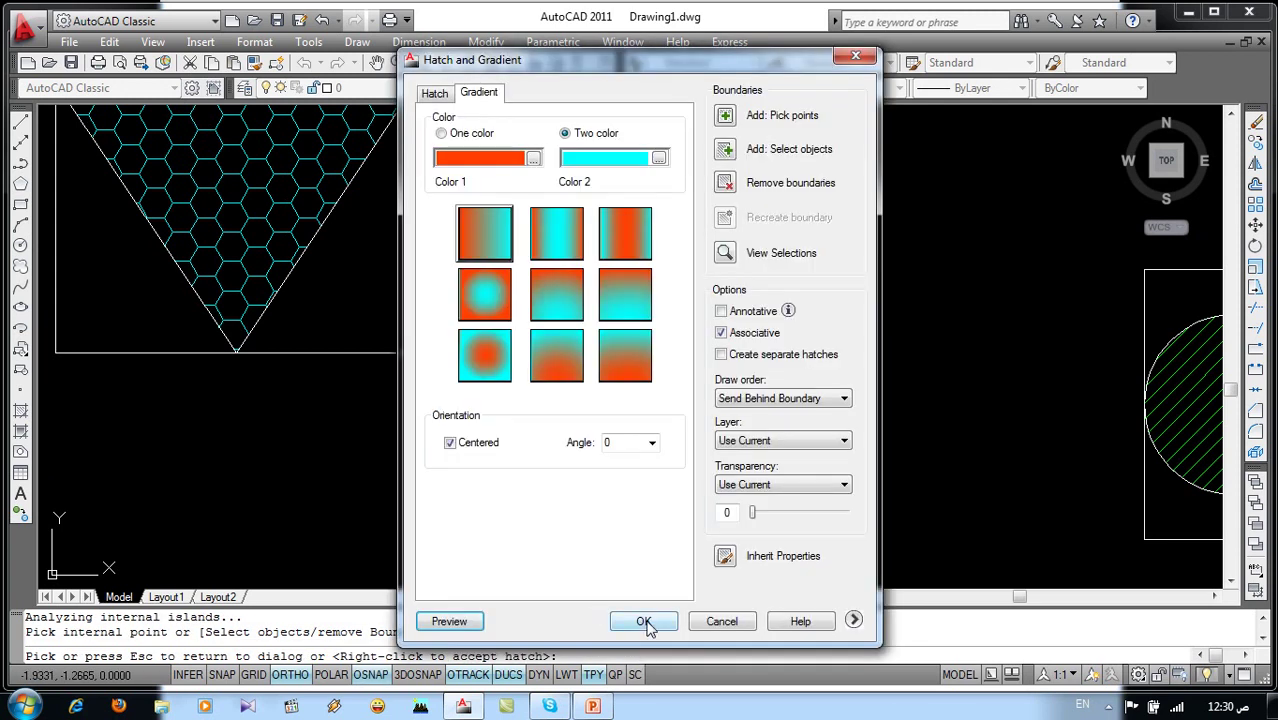
pyautogui.click(644, 621)
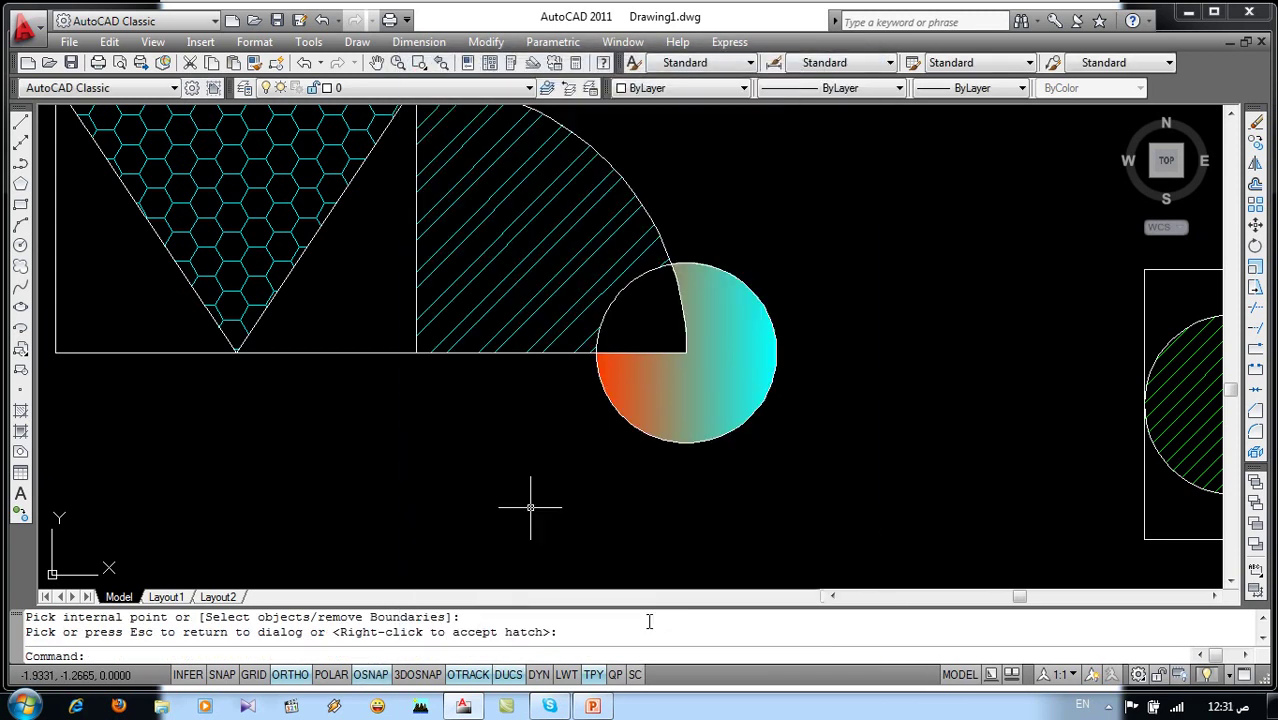
pyautogui.click(20, 432)
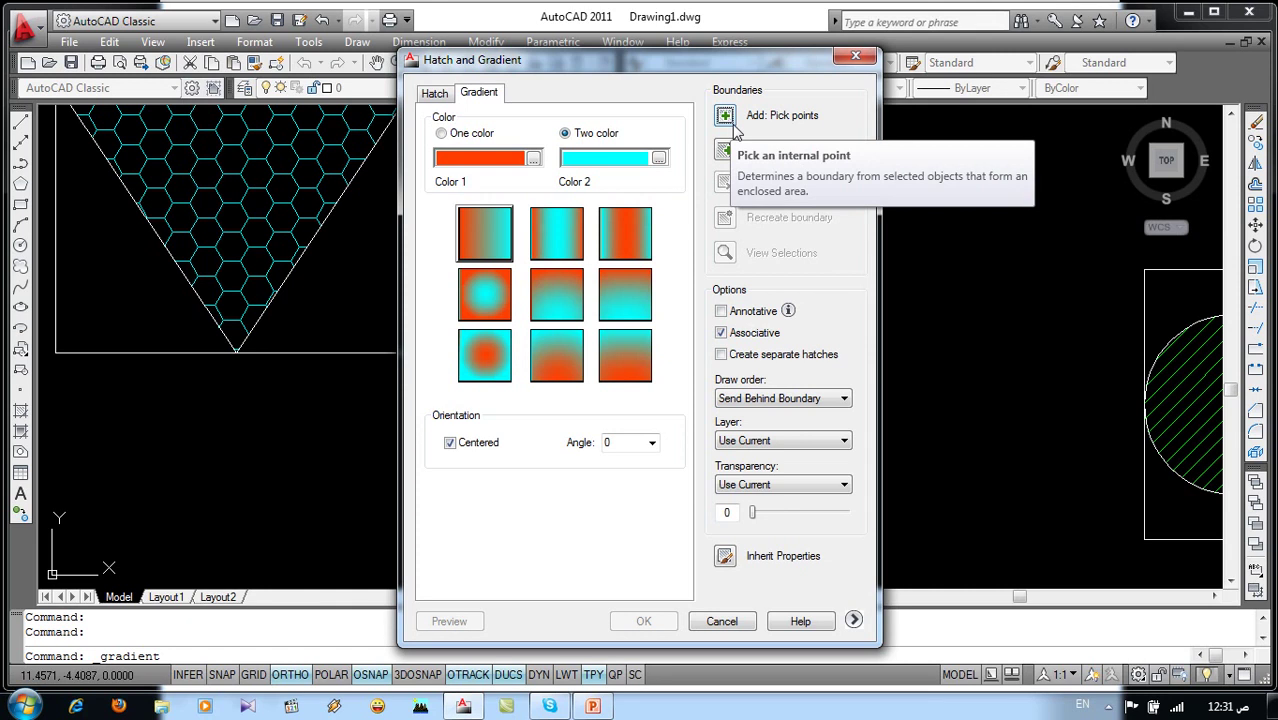
# Cancel the gradient dialogs and pan the view to show all the shapes
pyautogui.click(721, 621)
pyautogui.scroll(-3, 742, 471)
pyautogui.scroll(-2, 795, 463)
pyautogui.moveTo(795, 463); pyautogui.dragTo(639, 310, button='middle')
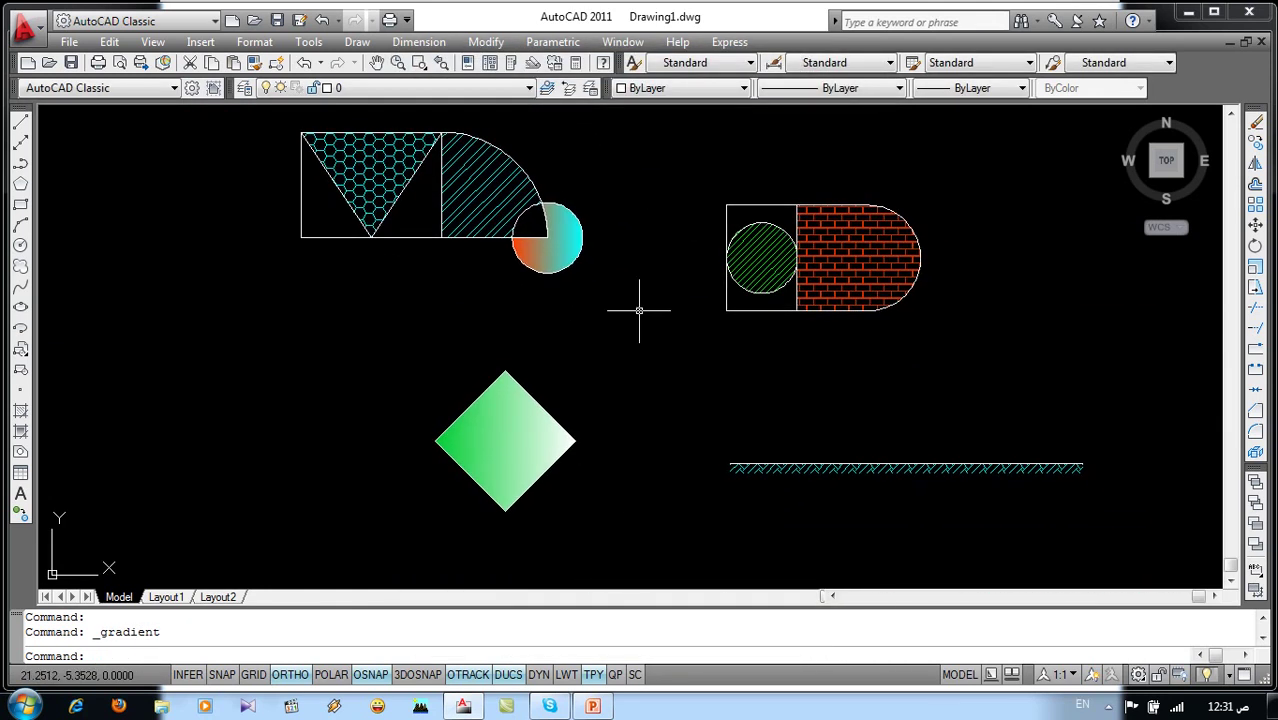
pyautogui.scroll(4, 456, 271)
pyautogui.moveTo(478, 410)
pyautogui.mouseDown(button='middle')
pyautogui.moveTo(483, 239)
pyautogui.moveTo(537, 281)
pyautogui.moveTo(599, 422)
pyautogui.moveTo(611, 396)
pyautogui.mouseUp(button='middle')
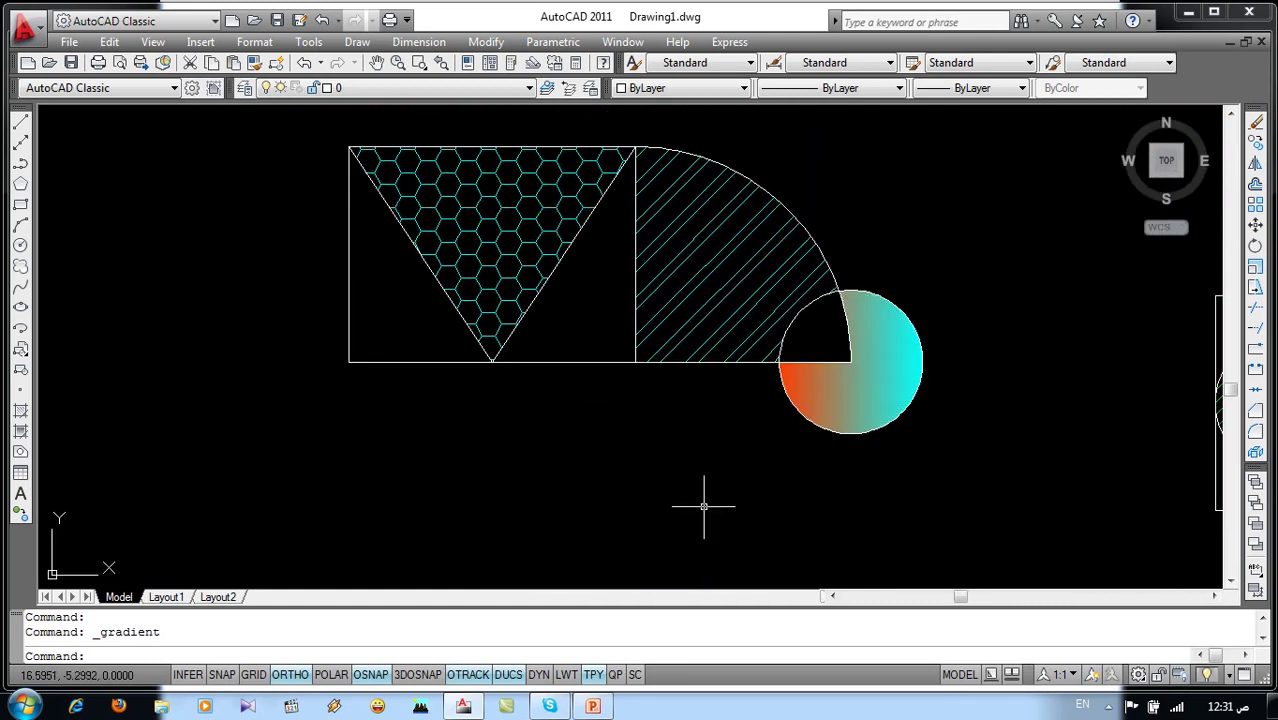
pyautogui.write('gd')
pyautogui.press('Return')
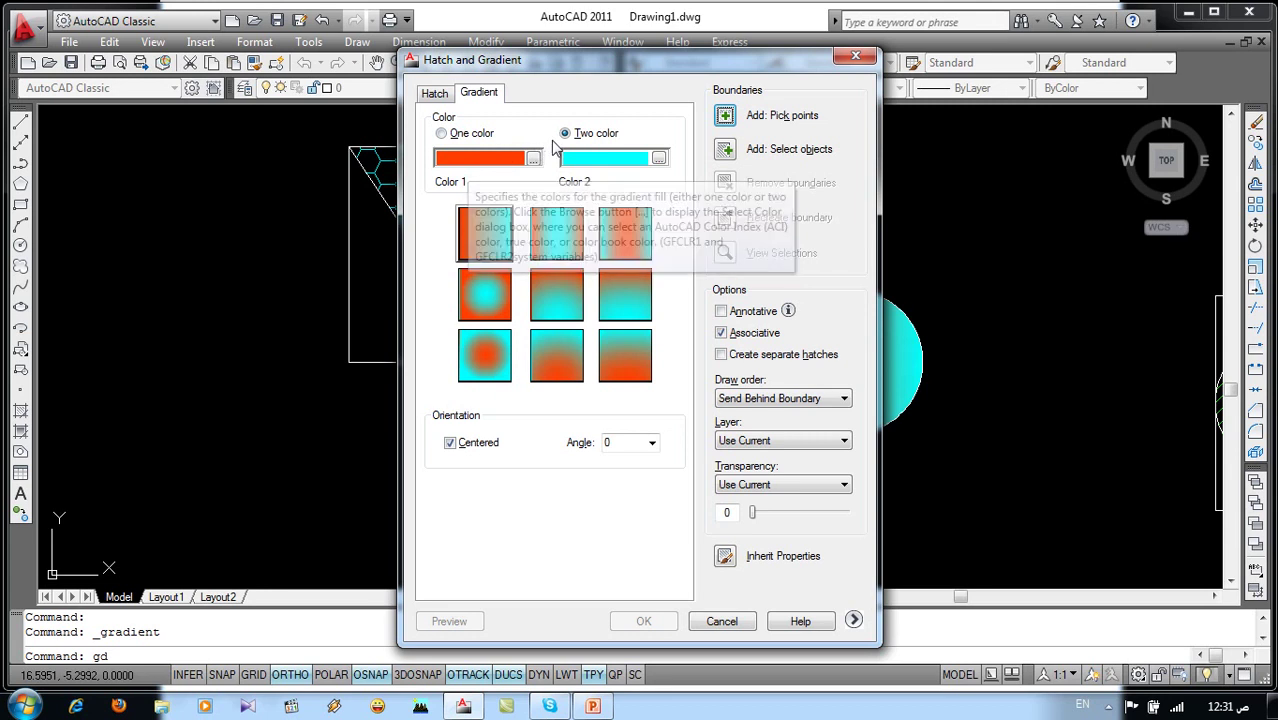
pyautogui.click(722, 622)
pyautogui.moveTo(617, 471); pyautogui.dragTo(647, 491, button='middle')
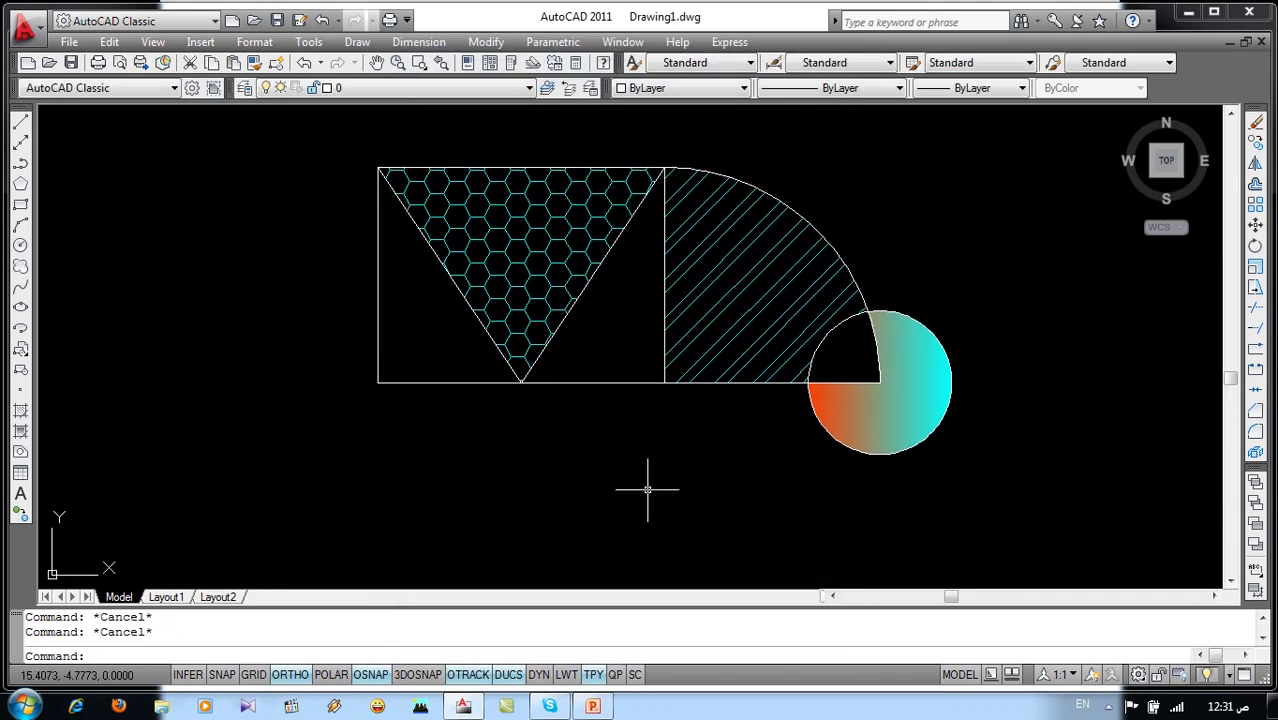
pyautogui.click(642, 656)
pyautogui.write('h')
# Fill the triangular gap beside the hexagon triangle with the SOLID cyan pattern
pyautogui.press('Return')
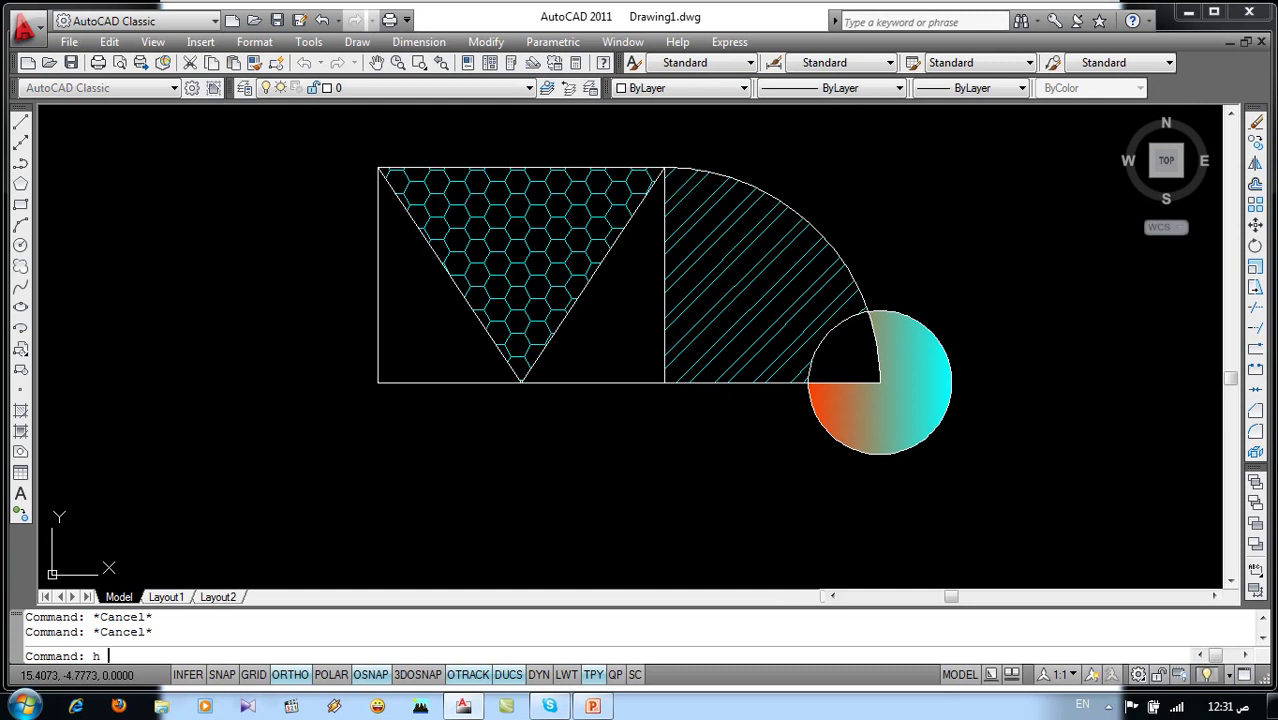
pyautogui.click(598, 222)
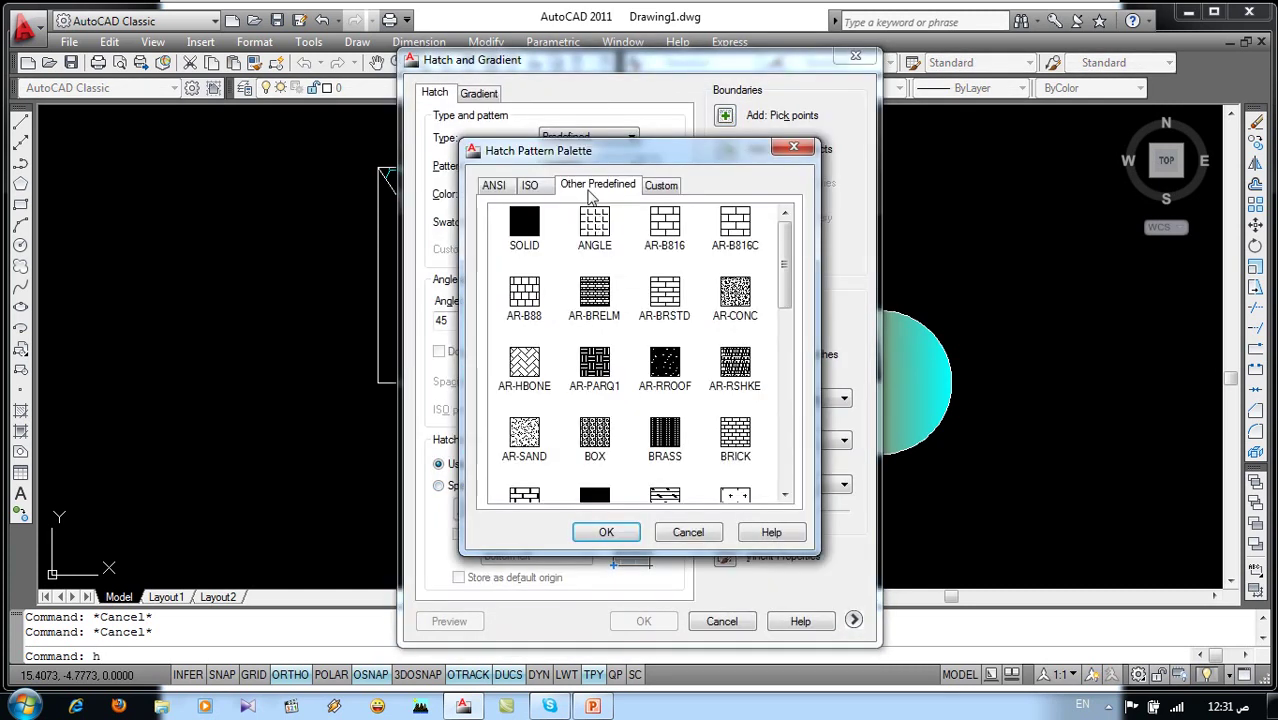
pyautogui.click(528, 224)
pyautogui.click(606, 532)
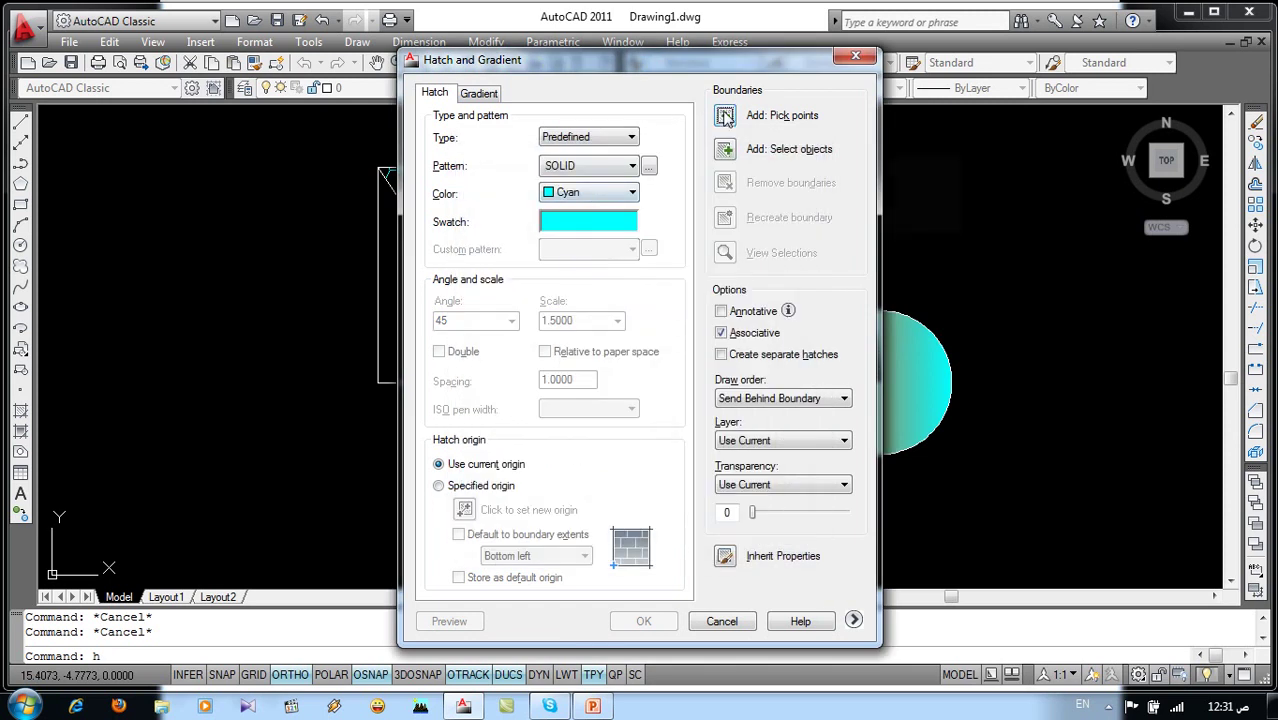
pyautogui.click(725, 115)
pyautogui.click(623, 320)
pyautogui.press('Return')
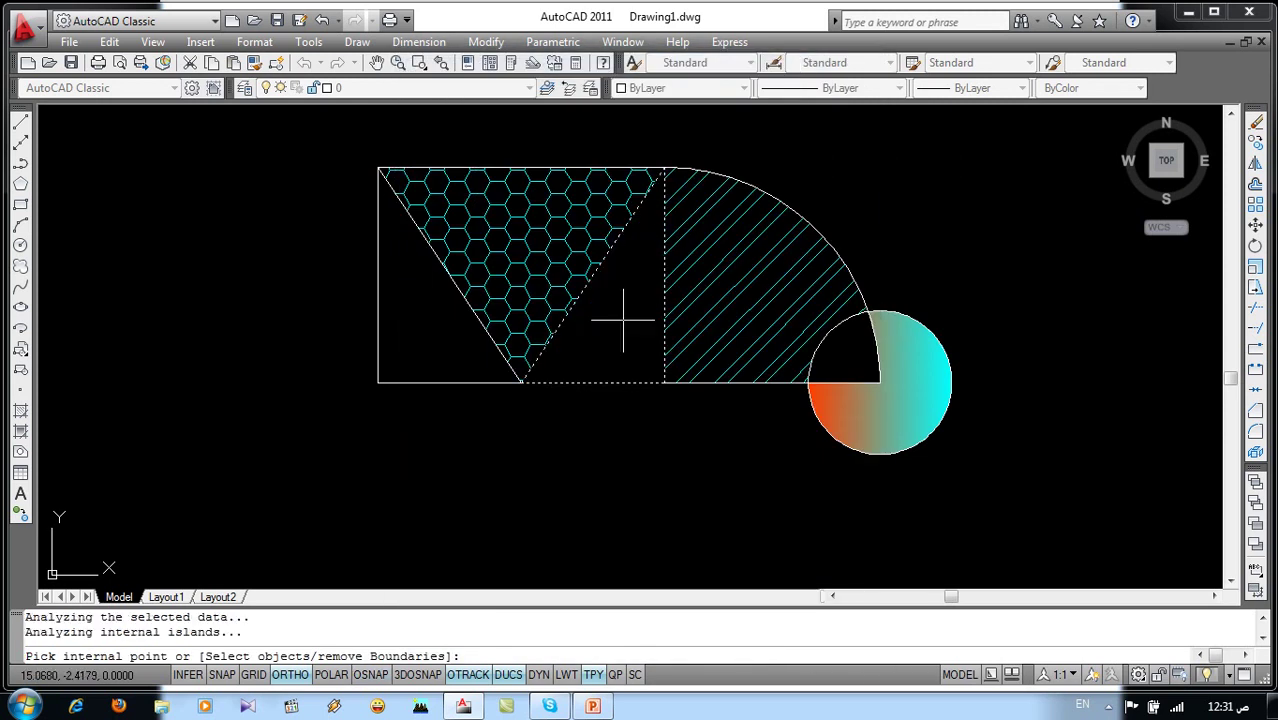
pyautogui.click(664, 621)
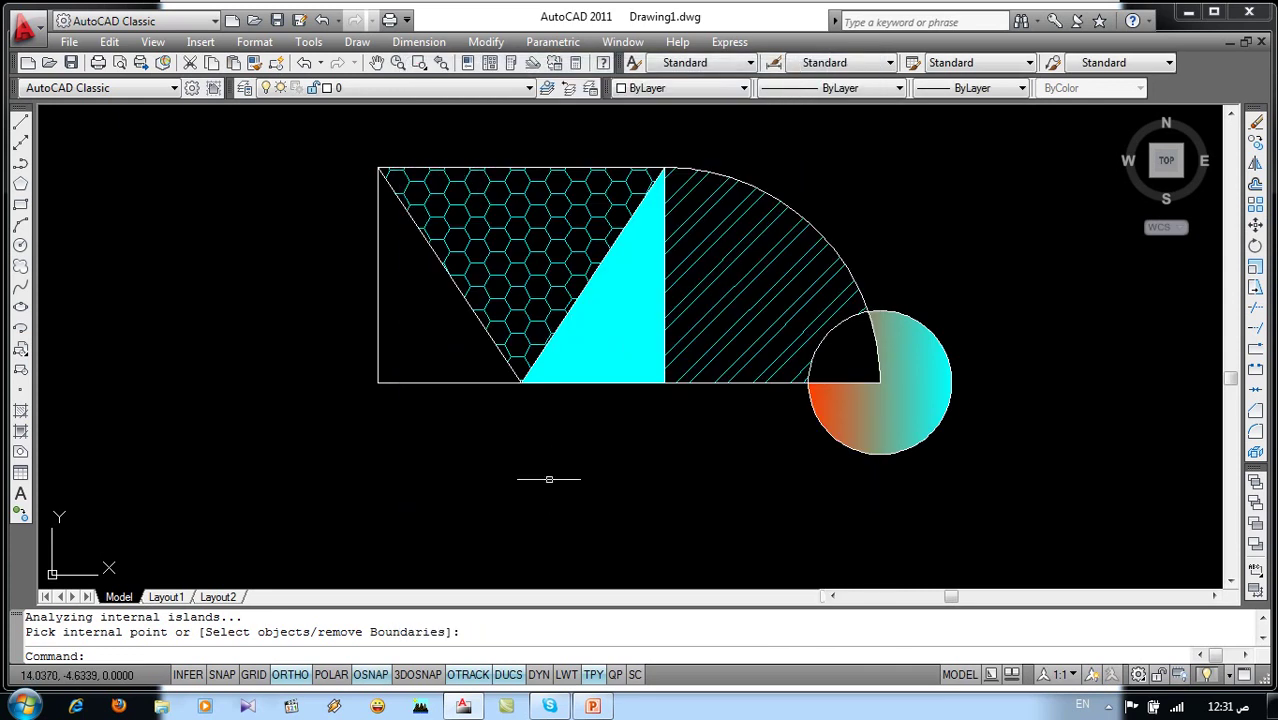
# Review the slide listing Hatch, Gradient, Move and Copy, then return to AutoCAD
pyautogui.scroll(-5, 508, 380)
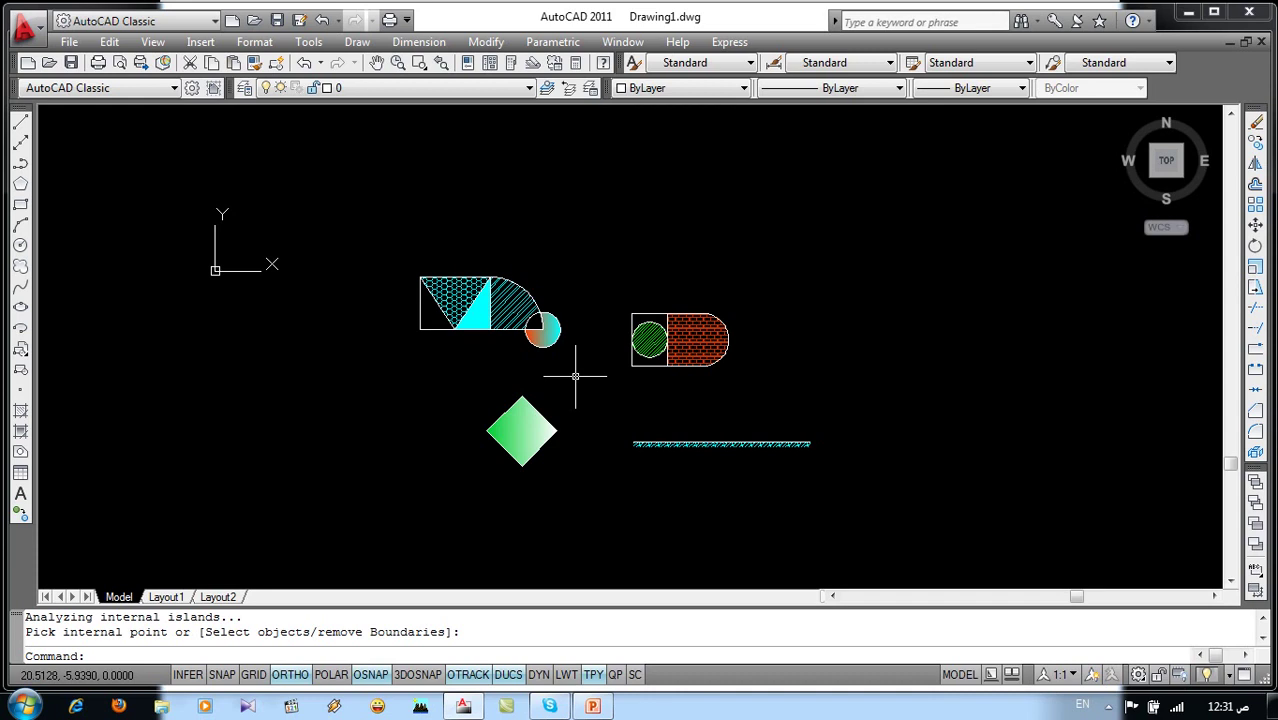
pyautogui.click(592, 706)
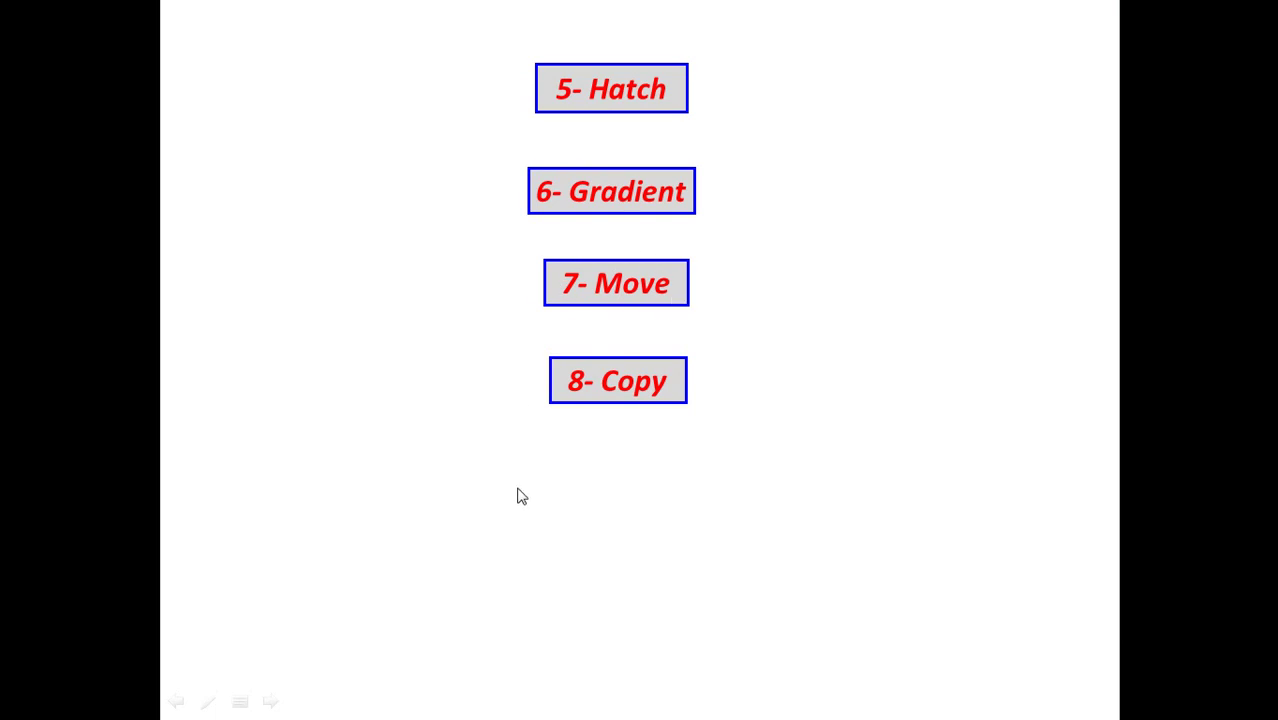
pyautogui.hotkey('alt', 'Tab')
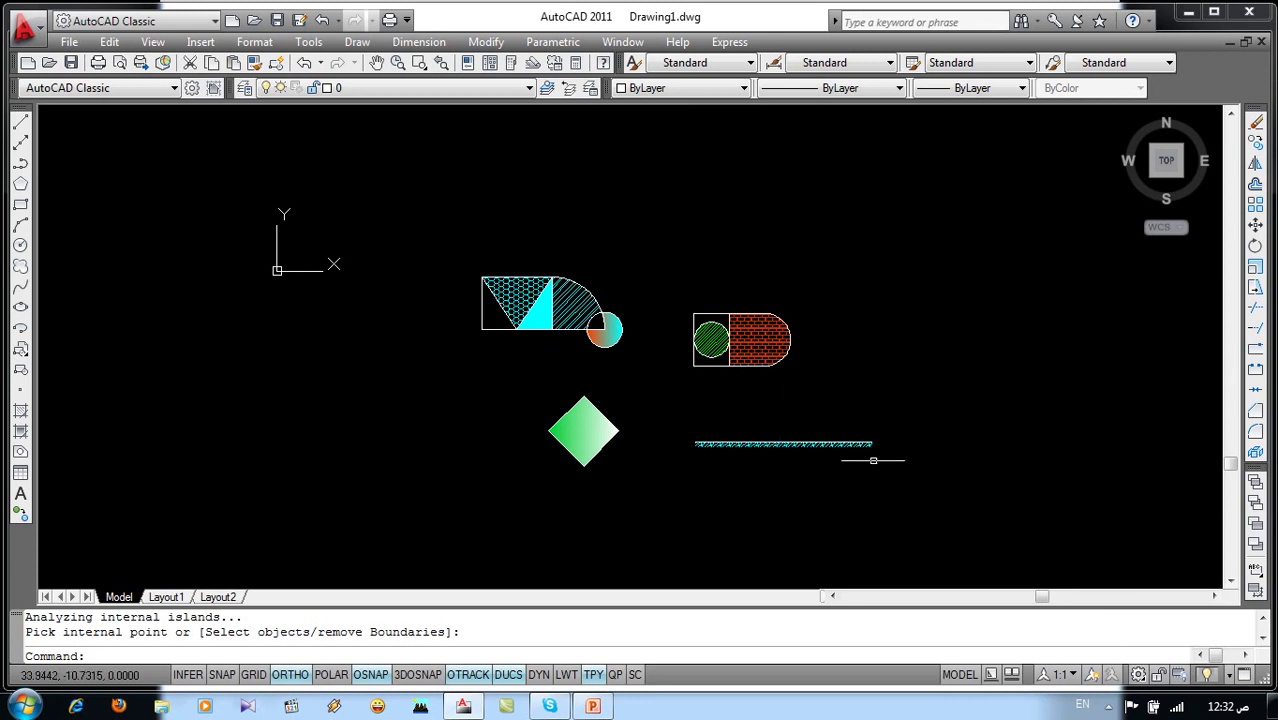
# Crossing-select every shape and delete them to clear the drawing
pyautogui.moveTo(799, 442); pyautogui.dragTo(790, 442, button='middle')
pyautogui.click(956, 220)
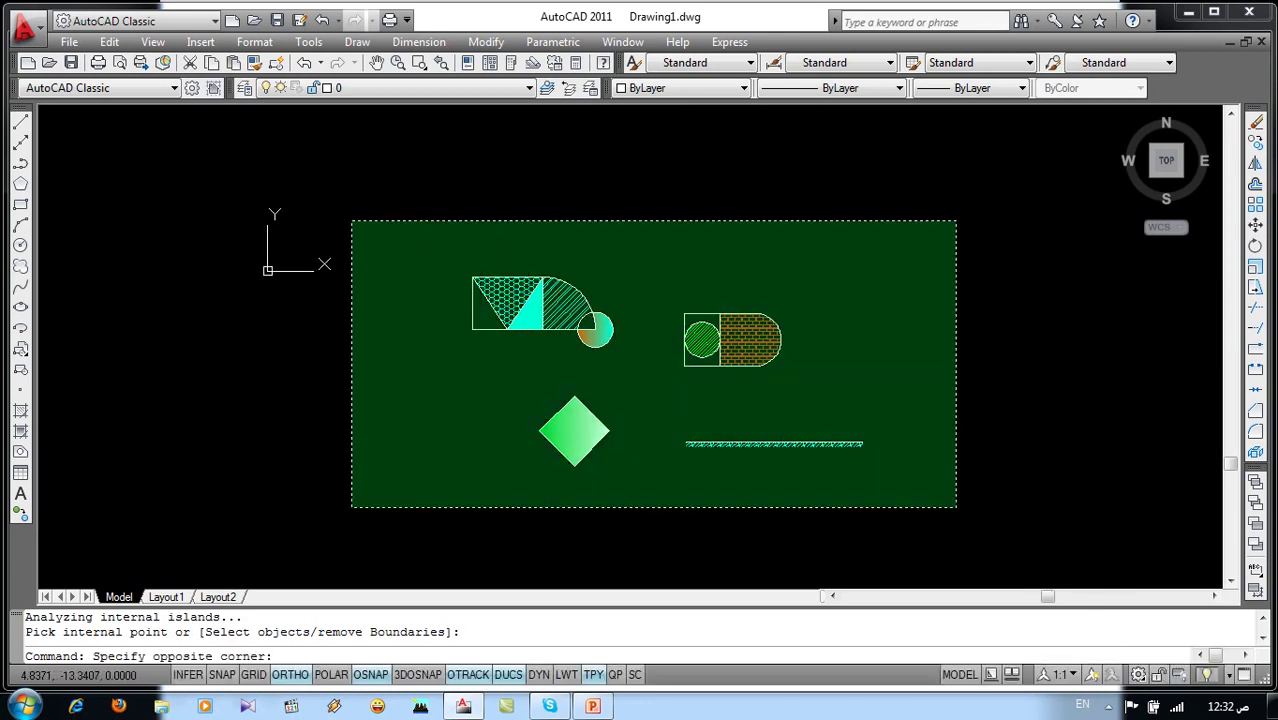
pyautogui.click(352, 507)
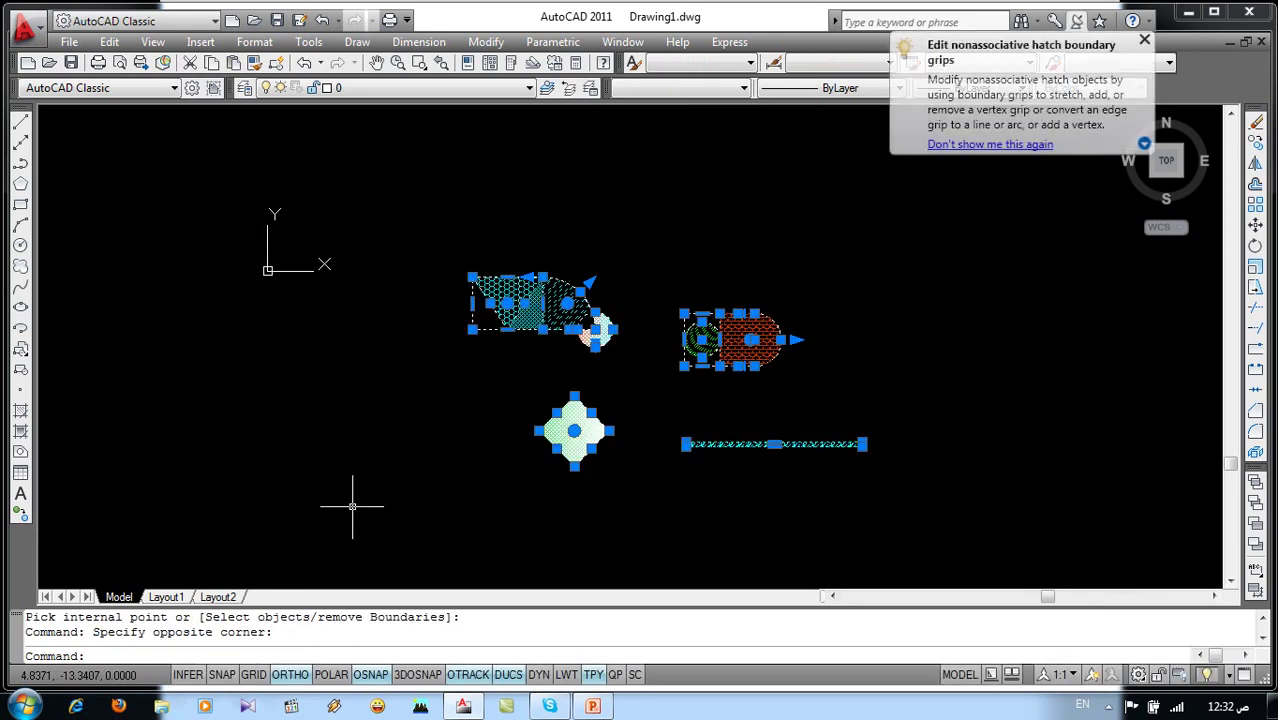
pyautogui.press('Delete')
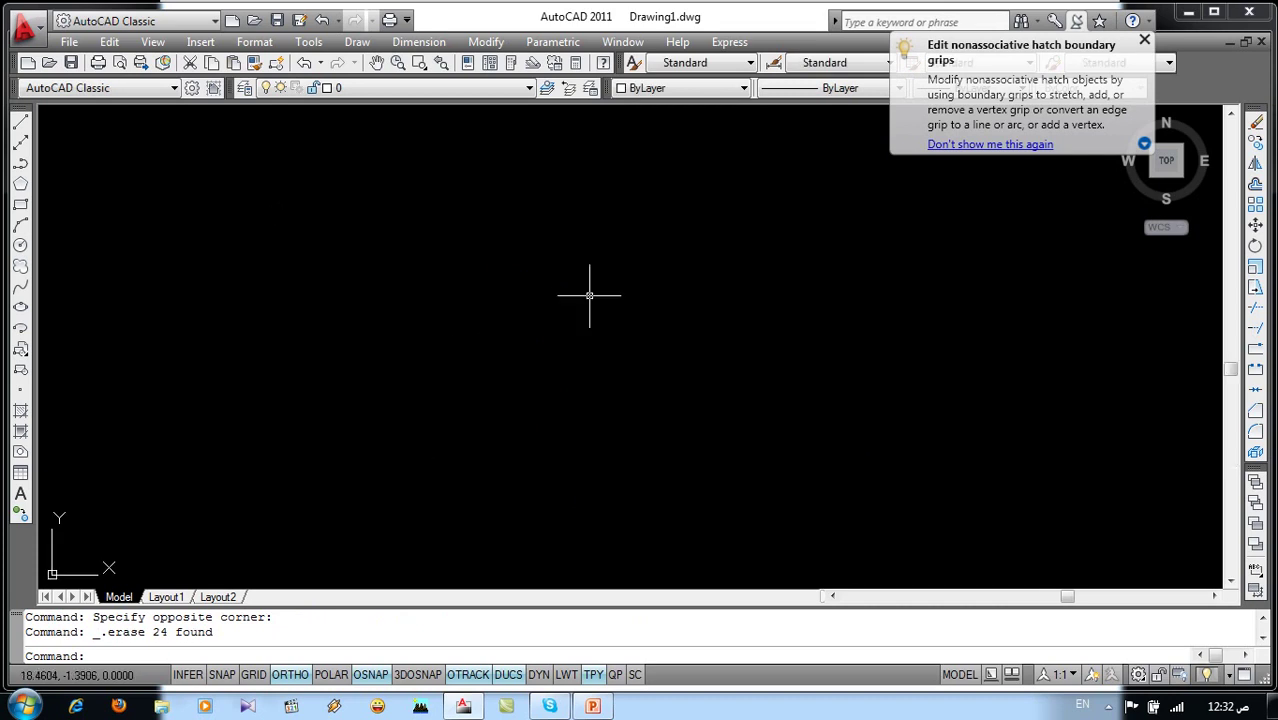
pyautogui.write('rec')
# Draw a rectangle, erase it, and draw a replacement rectangle on the empty canvas
pyautogui.press('Return')
pyautogui.click(323, 271)
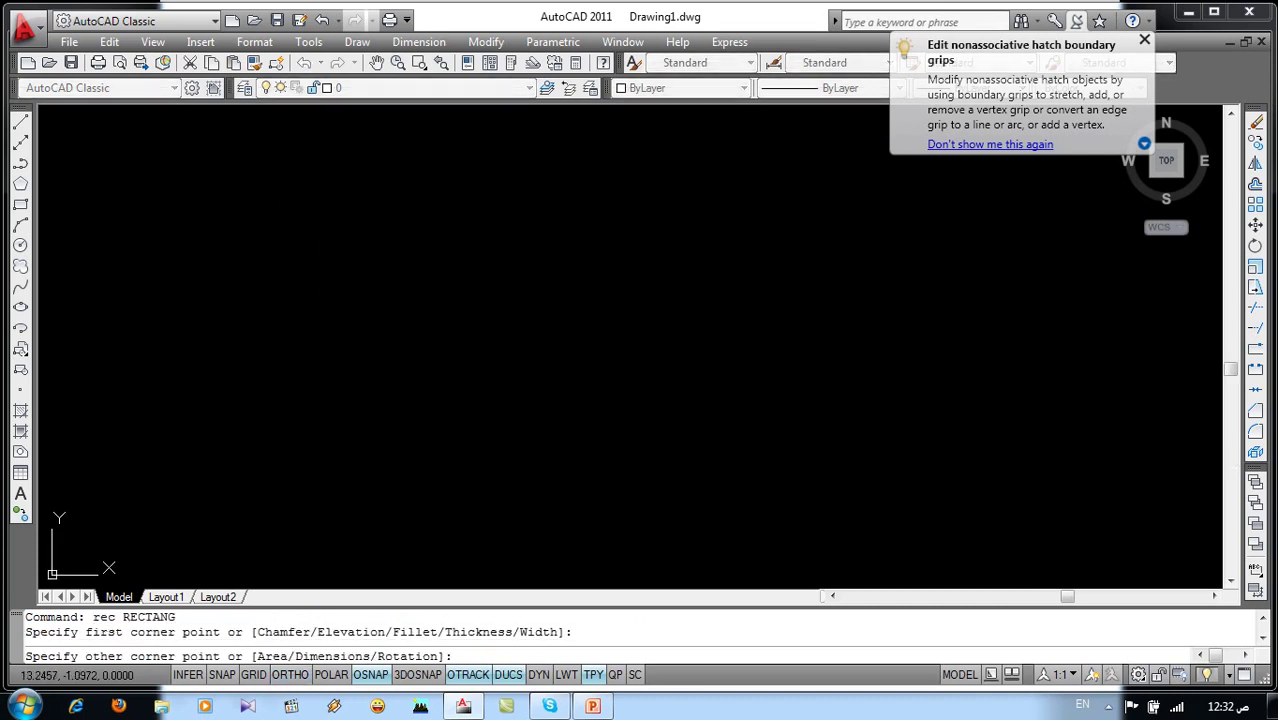
pyautogui.click(570, 421)
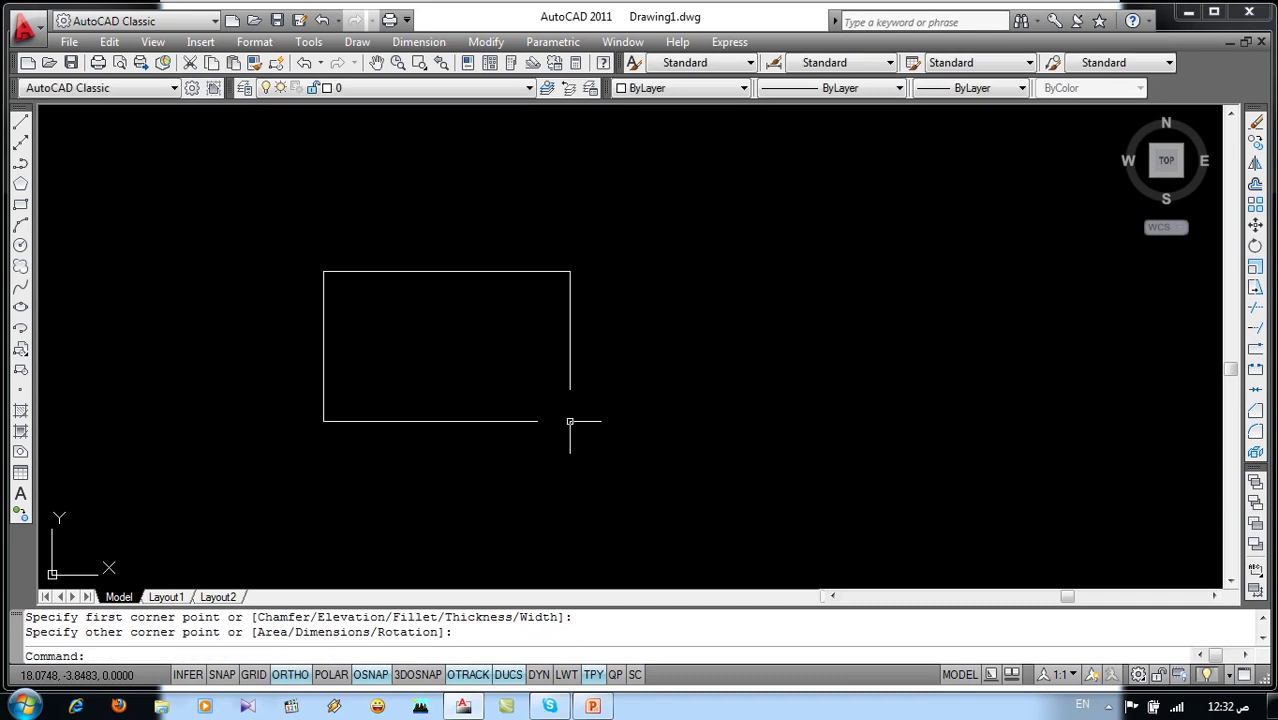
pyautogui.click(593, 348)
pyautogui.click(449, 517)
pyautogui.click(378, 311)
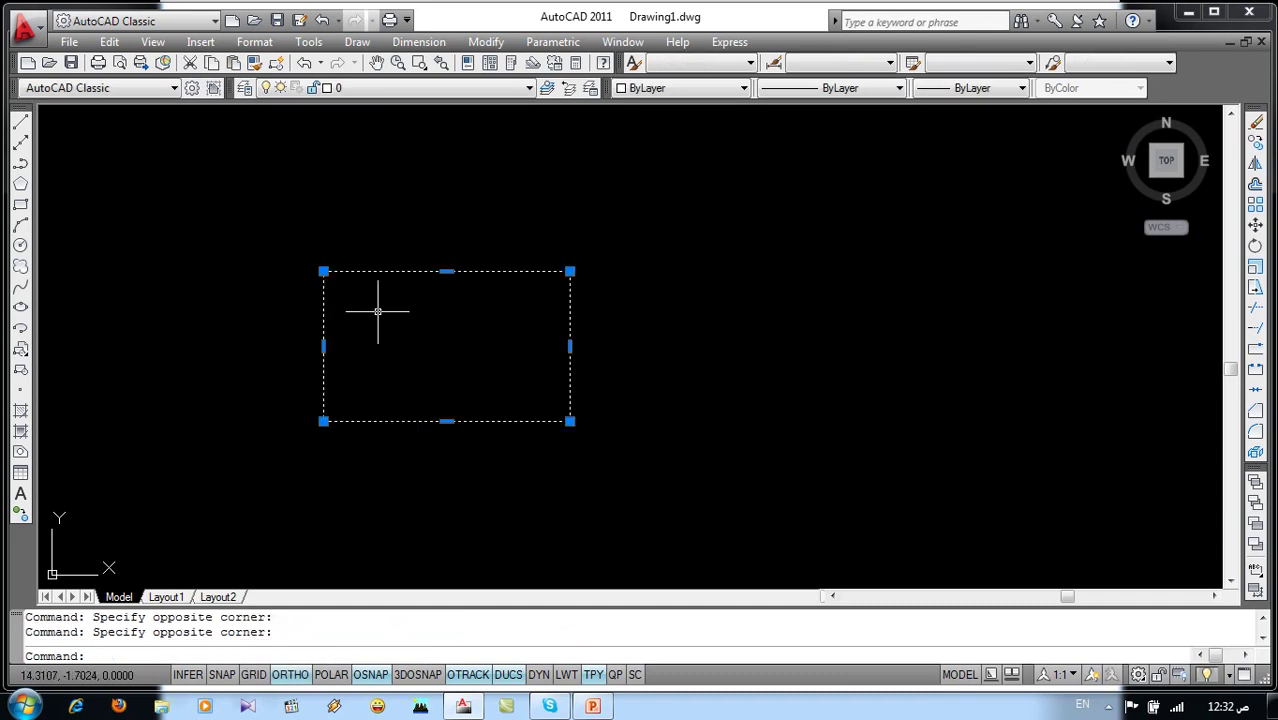
pyautogui.press('Delete')
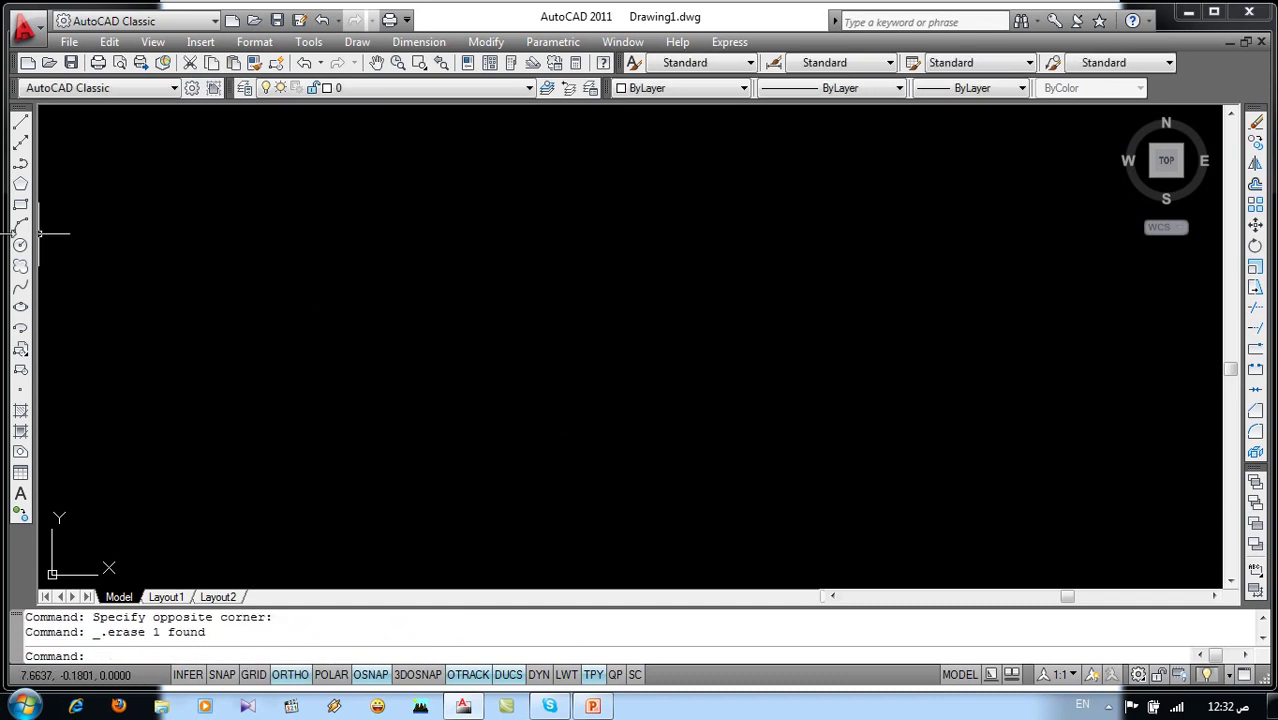
pyautogui.click(20, 205)
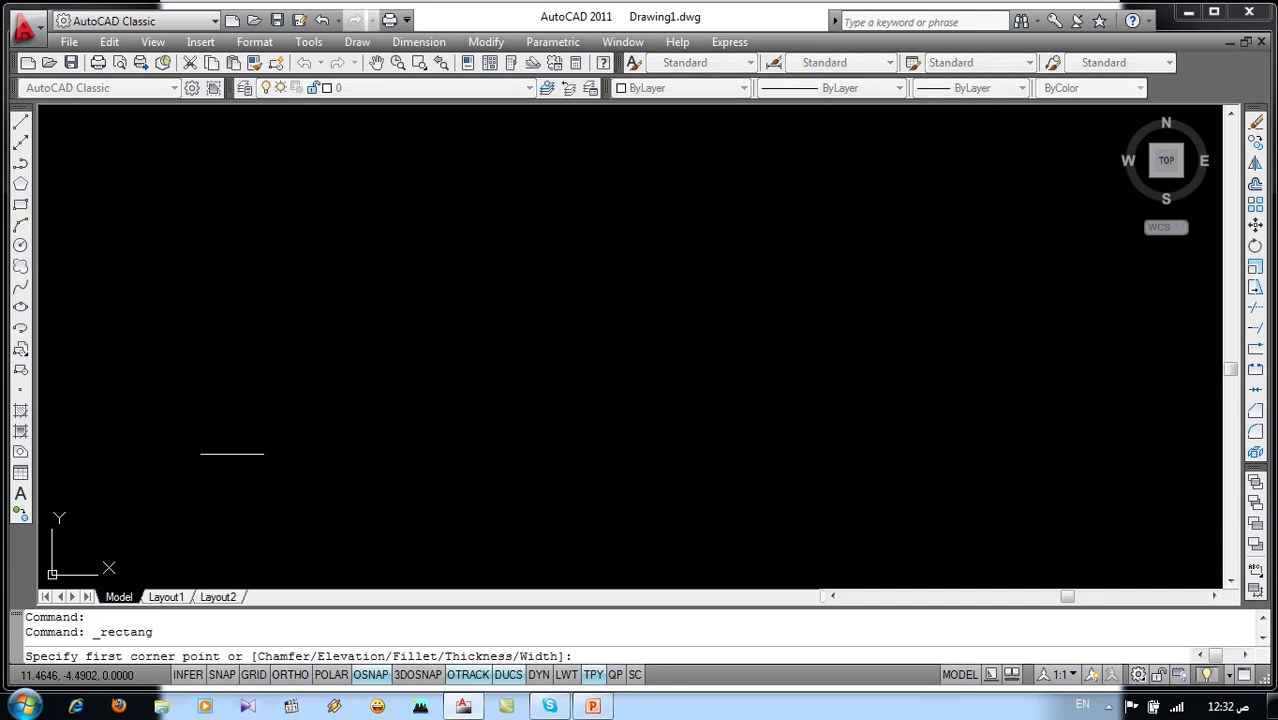
pyautogui.click(265, 477)
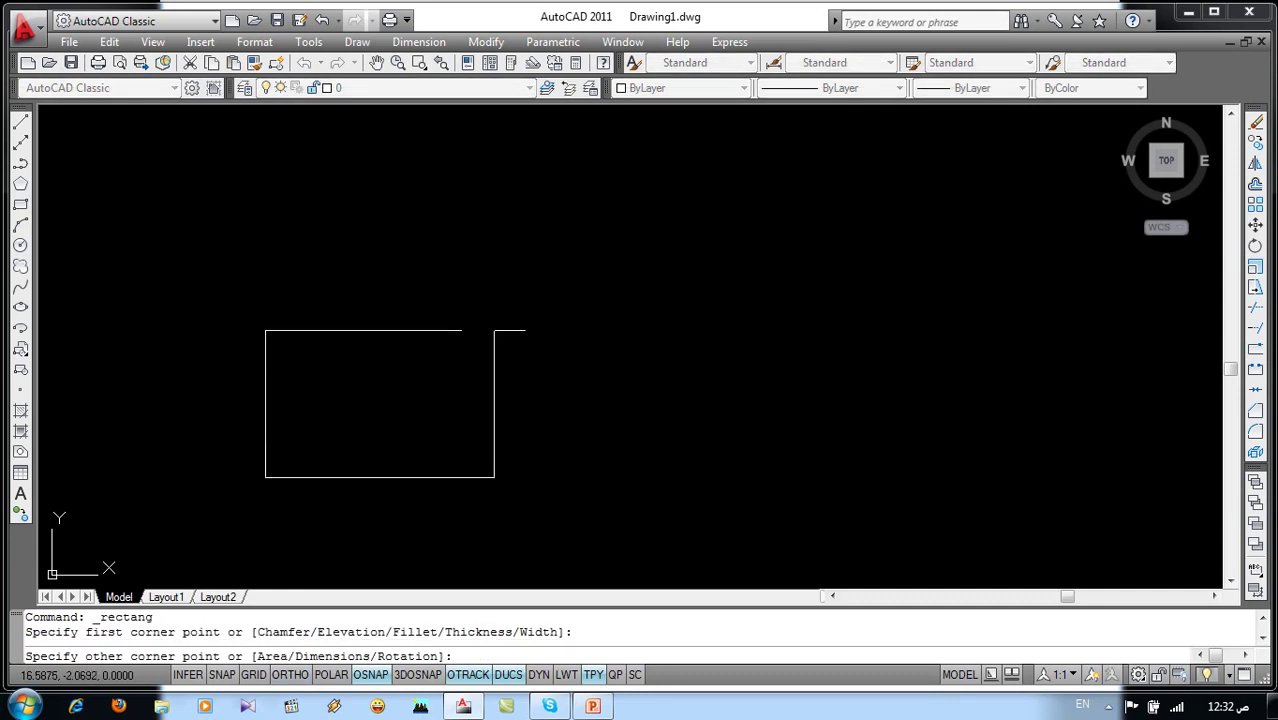
pyautogui.click(575, 295)
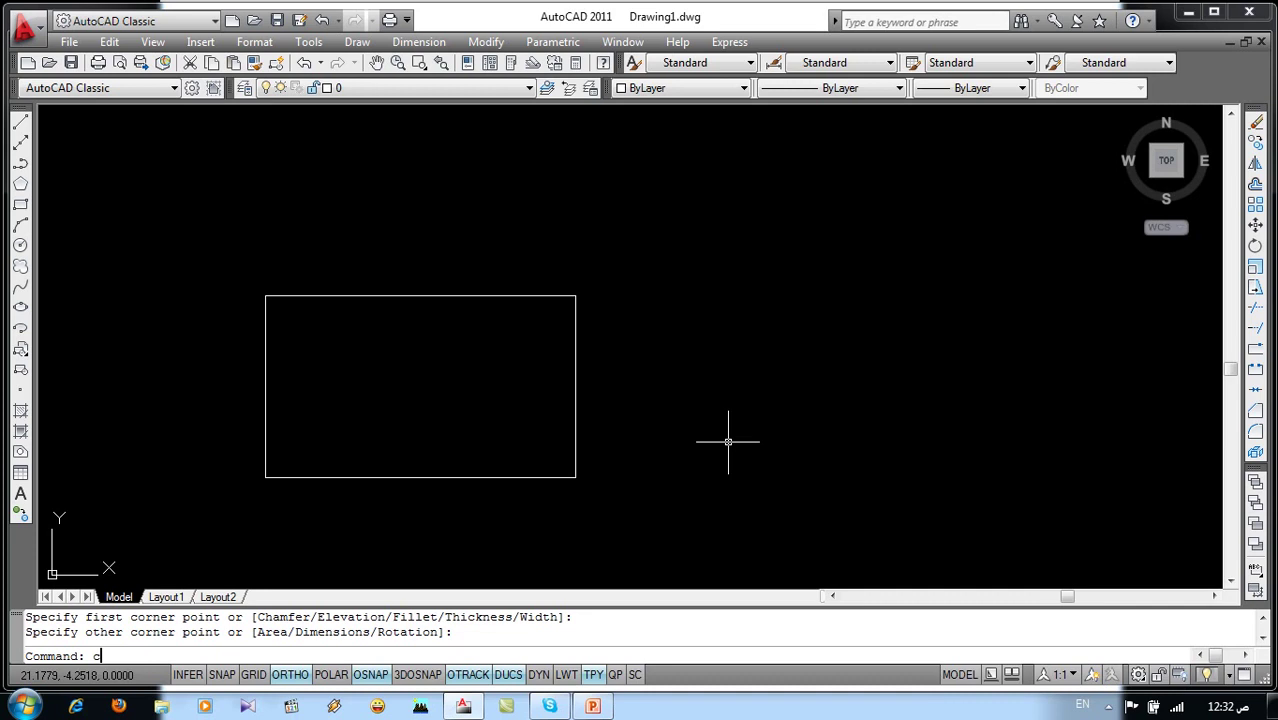
# Draw a small circle just right of the rectangle by picking its centre and radius
pyautogui.press('Return')
pyautogui.click(754, 378)
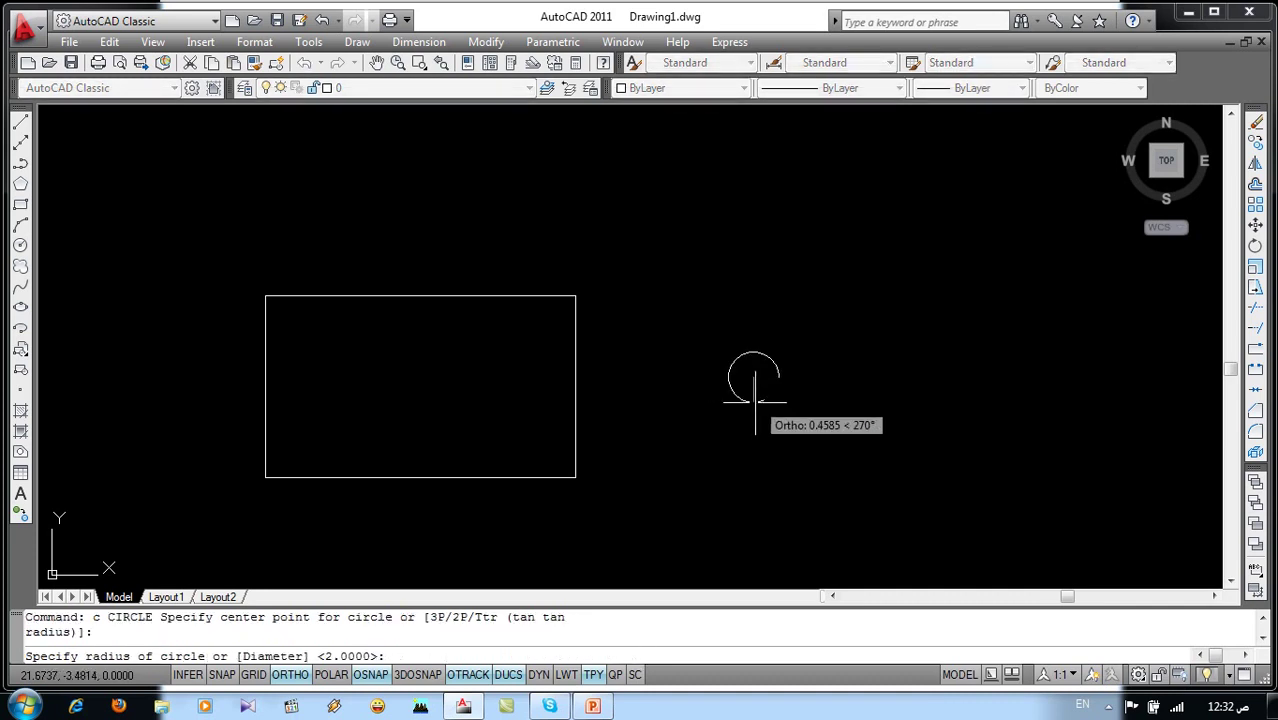
pyautogui.click(760, 412)
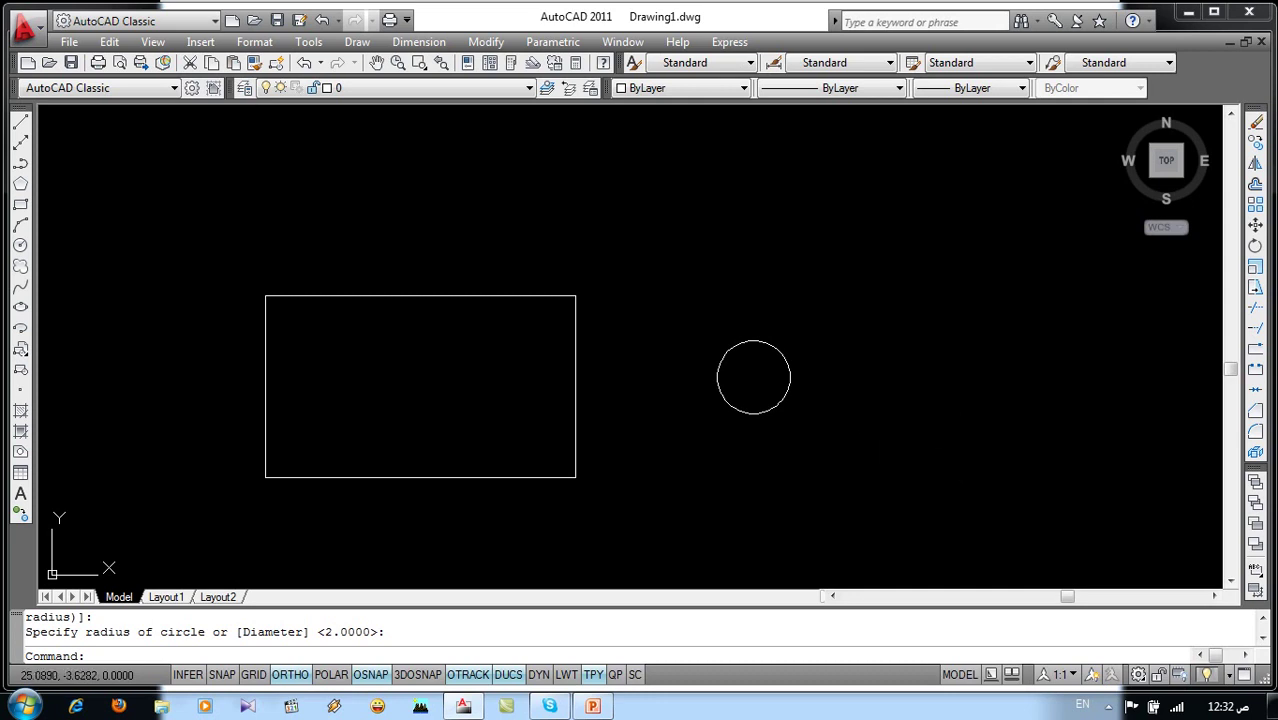
pyautogui.click(486, 42)
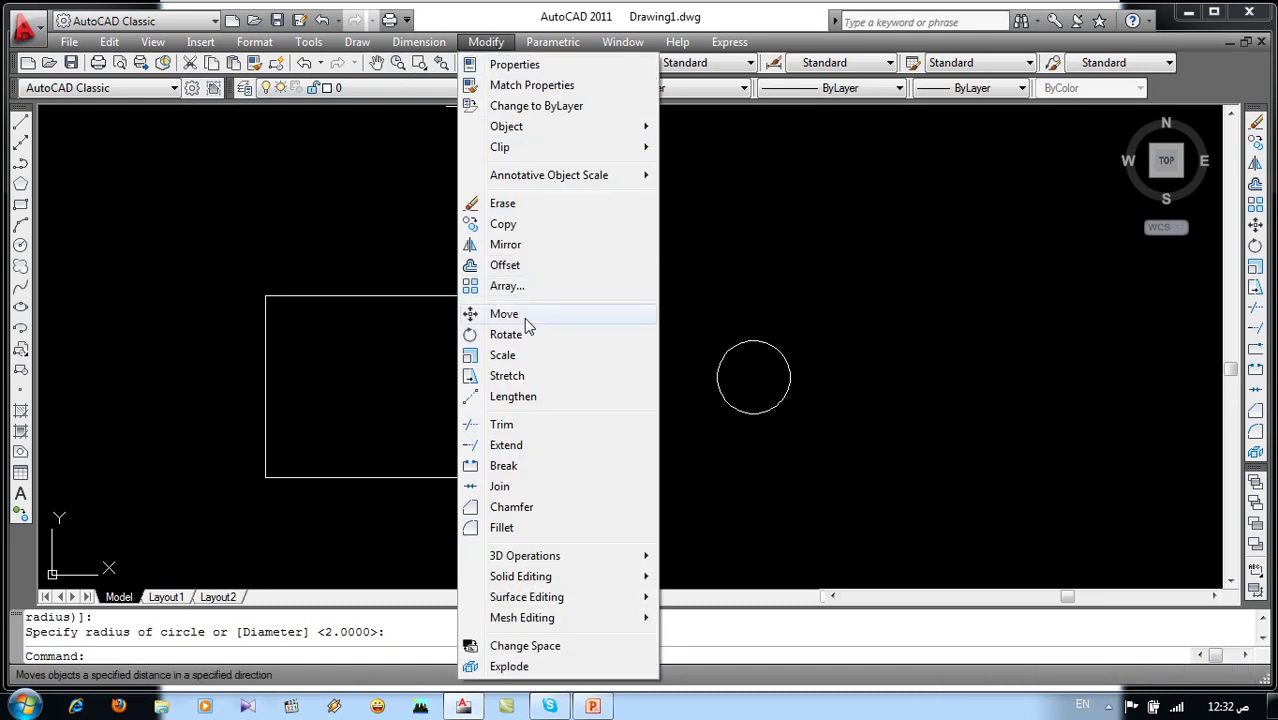
pyautogui.press('Escape')
pyautogui.click(871, 241)
pyautogui.click(807, 277)
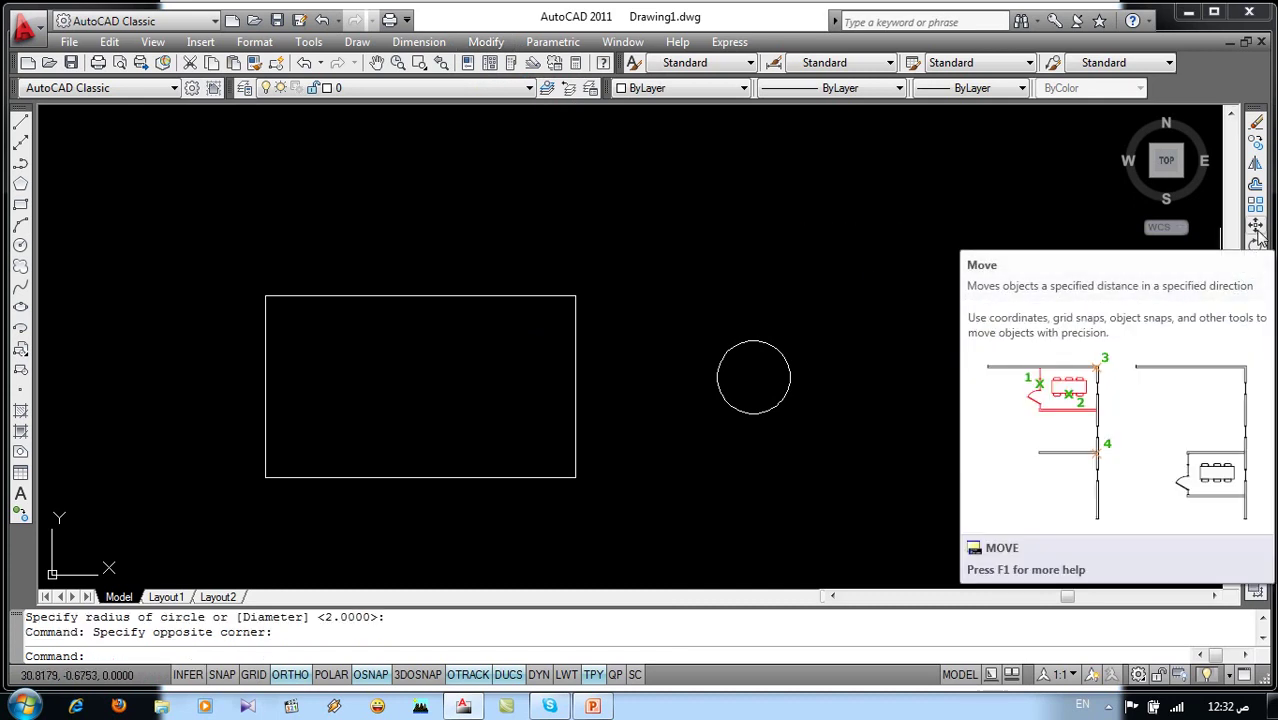
pyautogui.write('m')
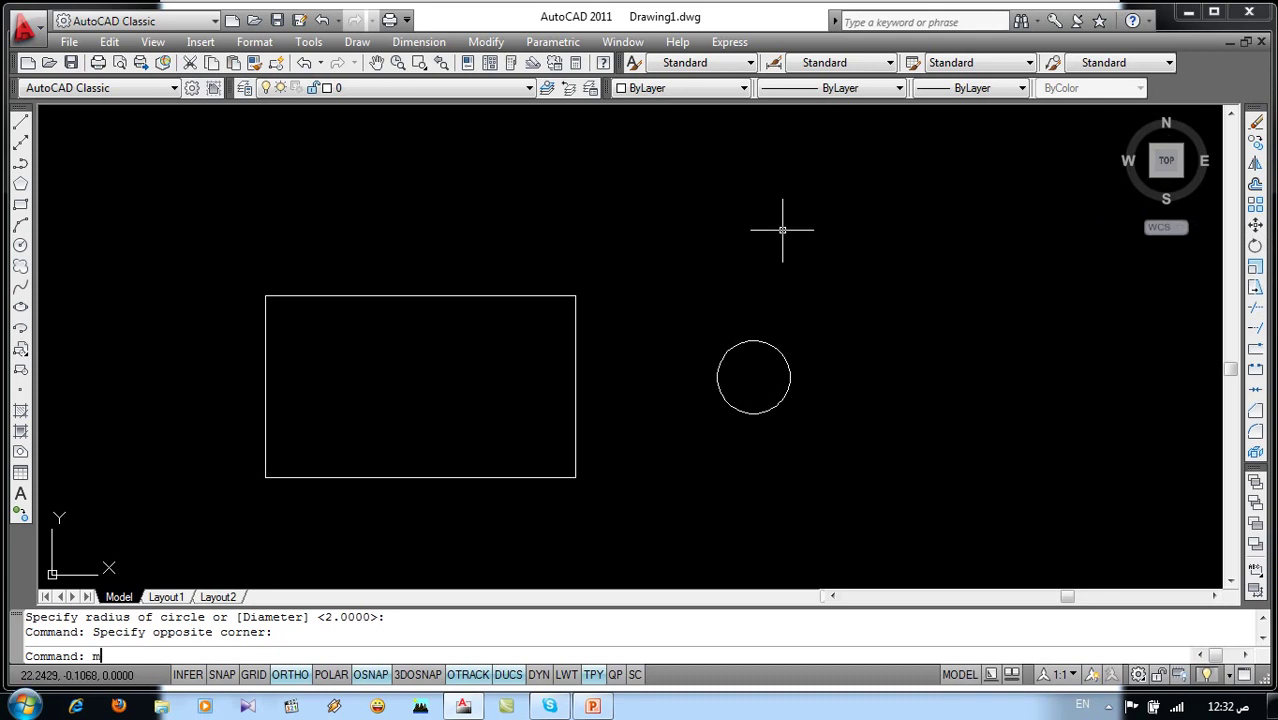
pyautogui.press('Return')
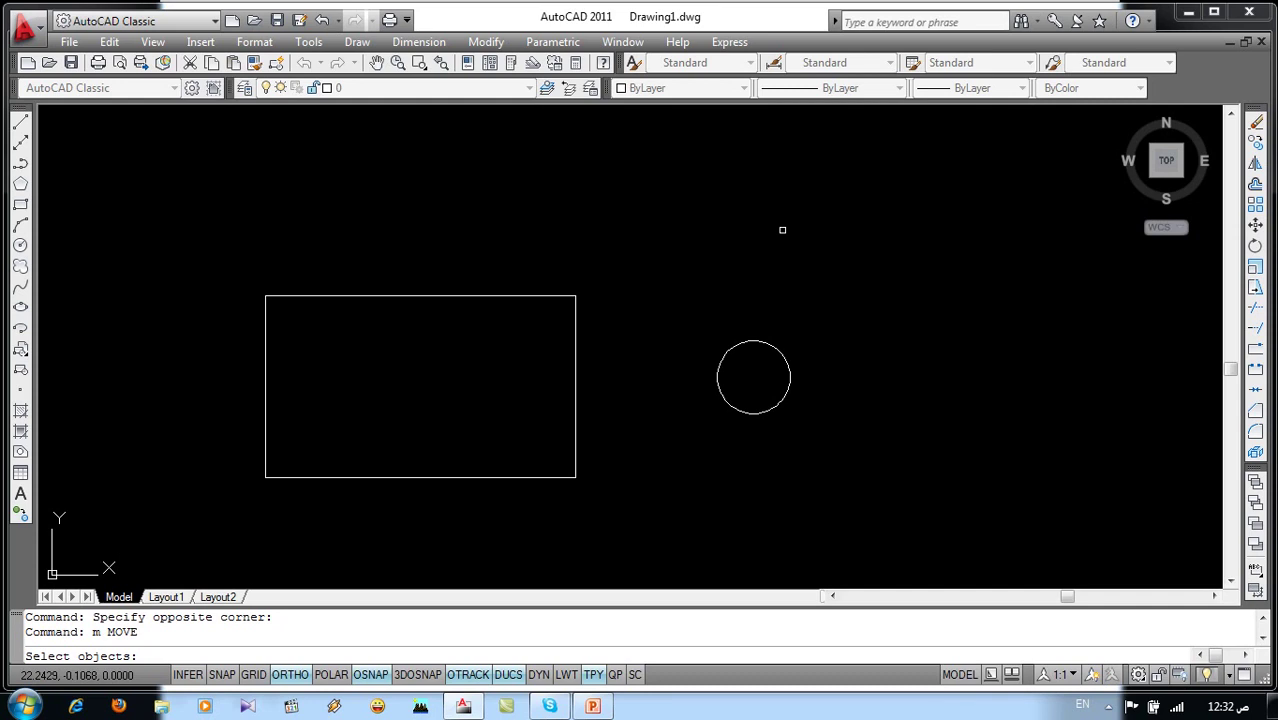
pyautogui.click(845, 307)
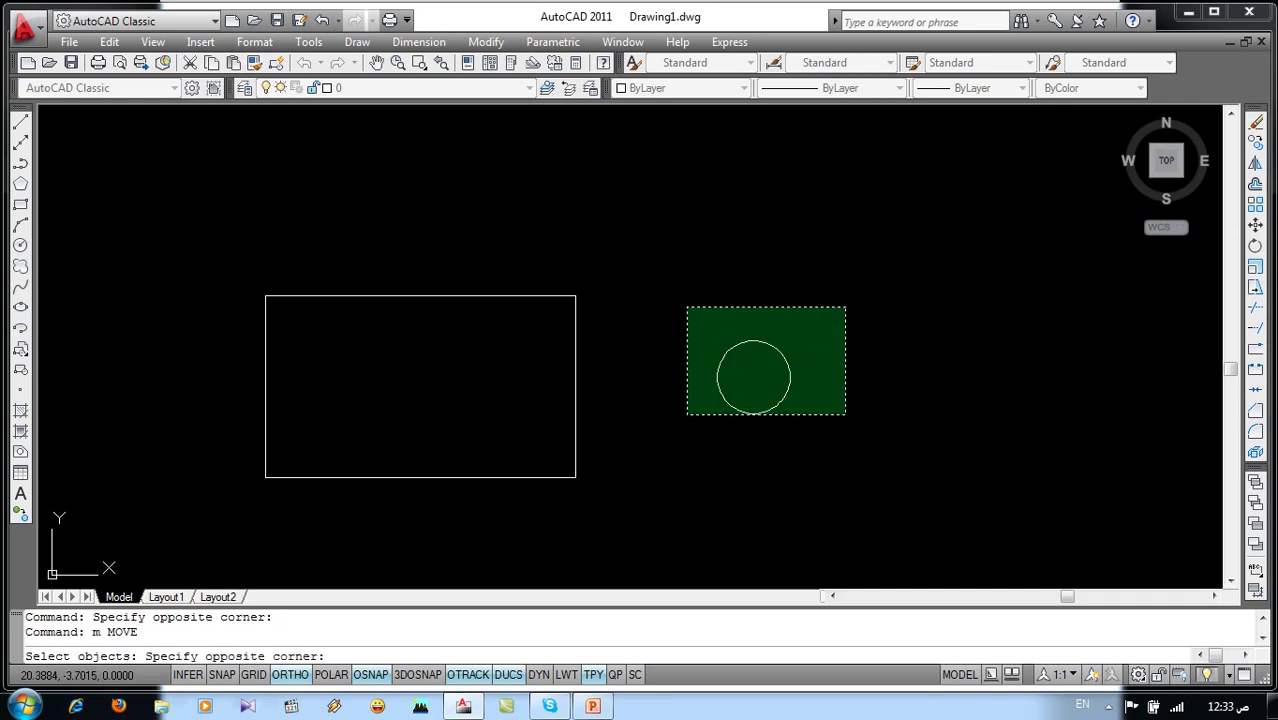
pyautogui.click(679, 449)
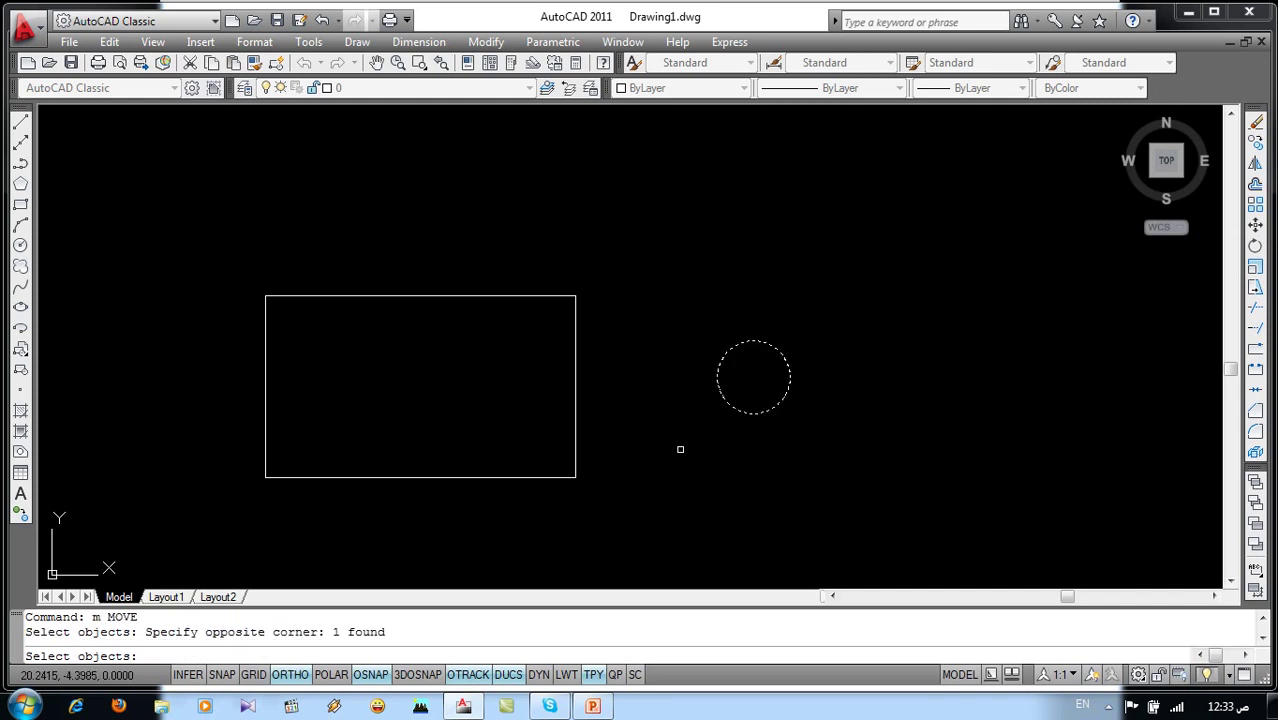
pyautogui.press('Return')
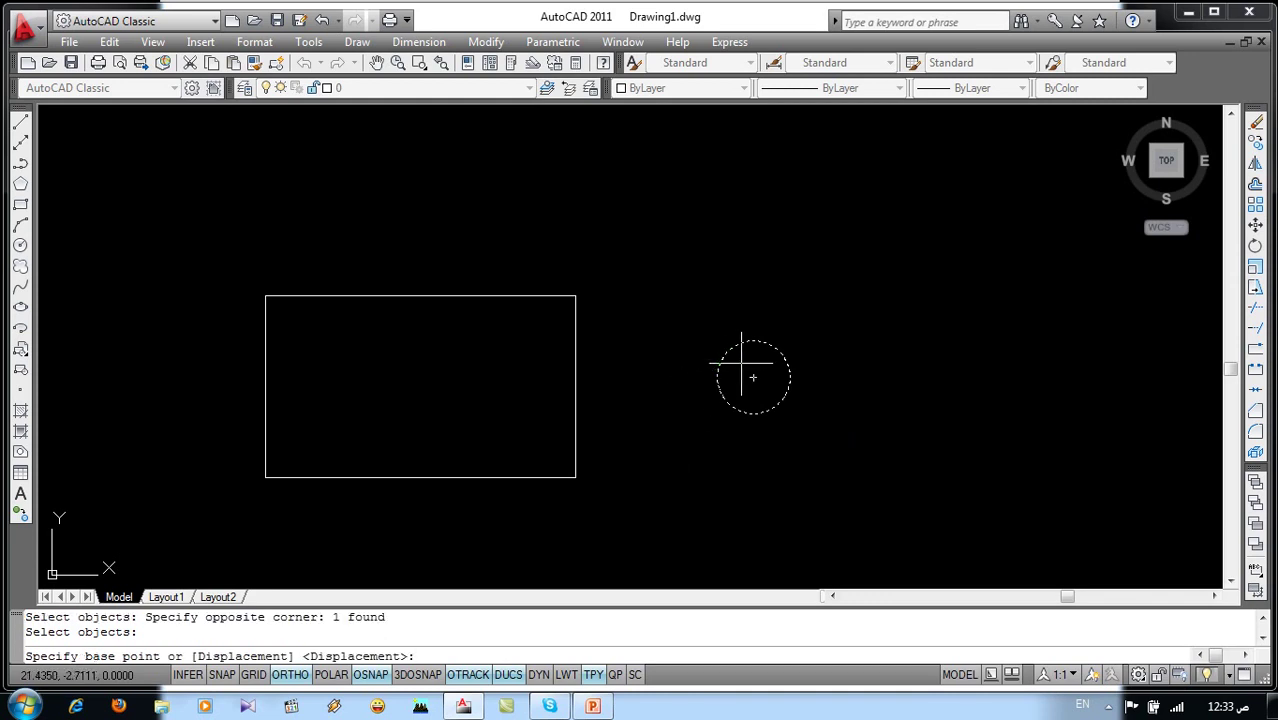
pyautogui.click(741, 364)
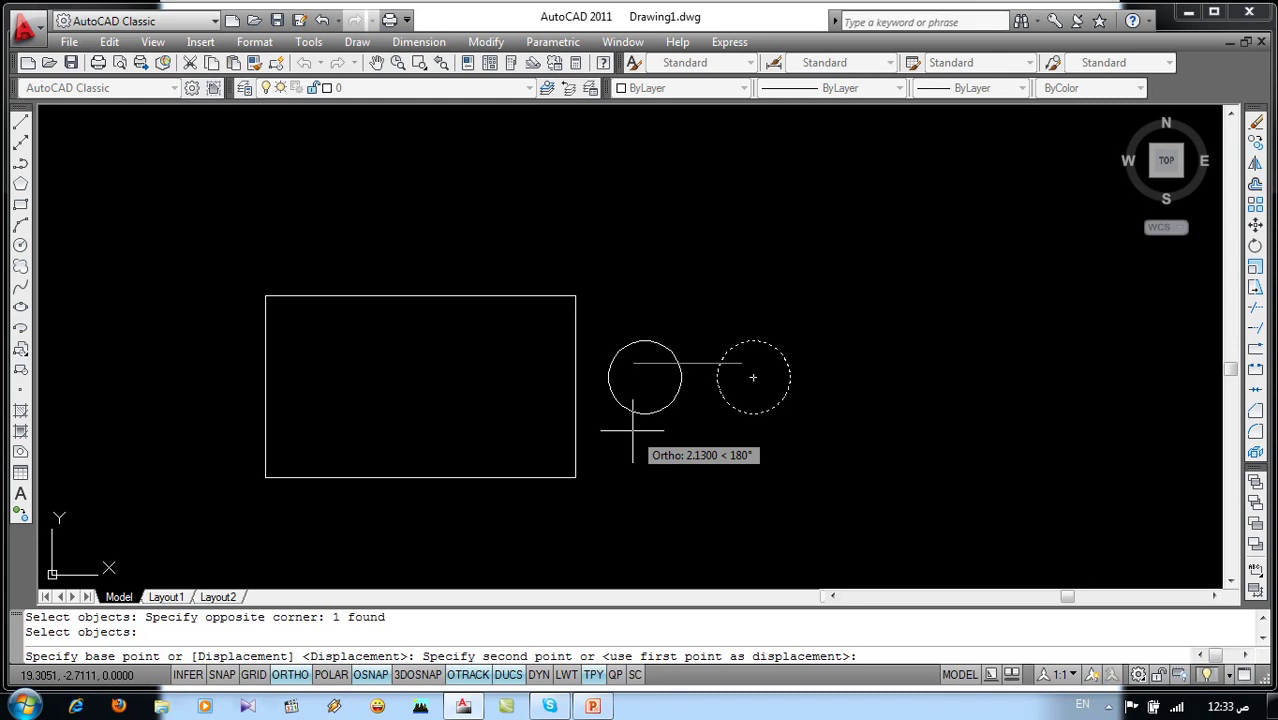
pyautogui.press('F8')
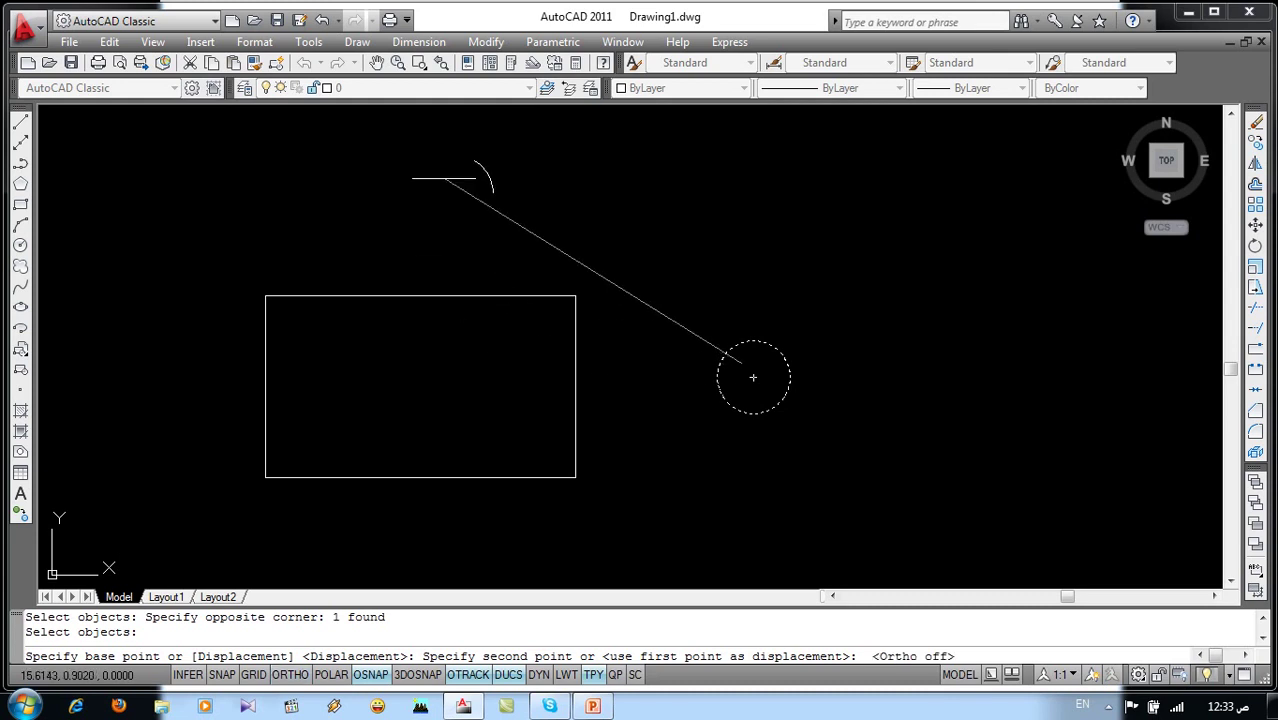
pyautogui.click(324, 362)
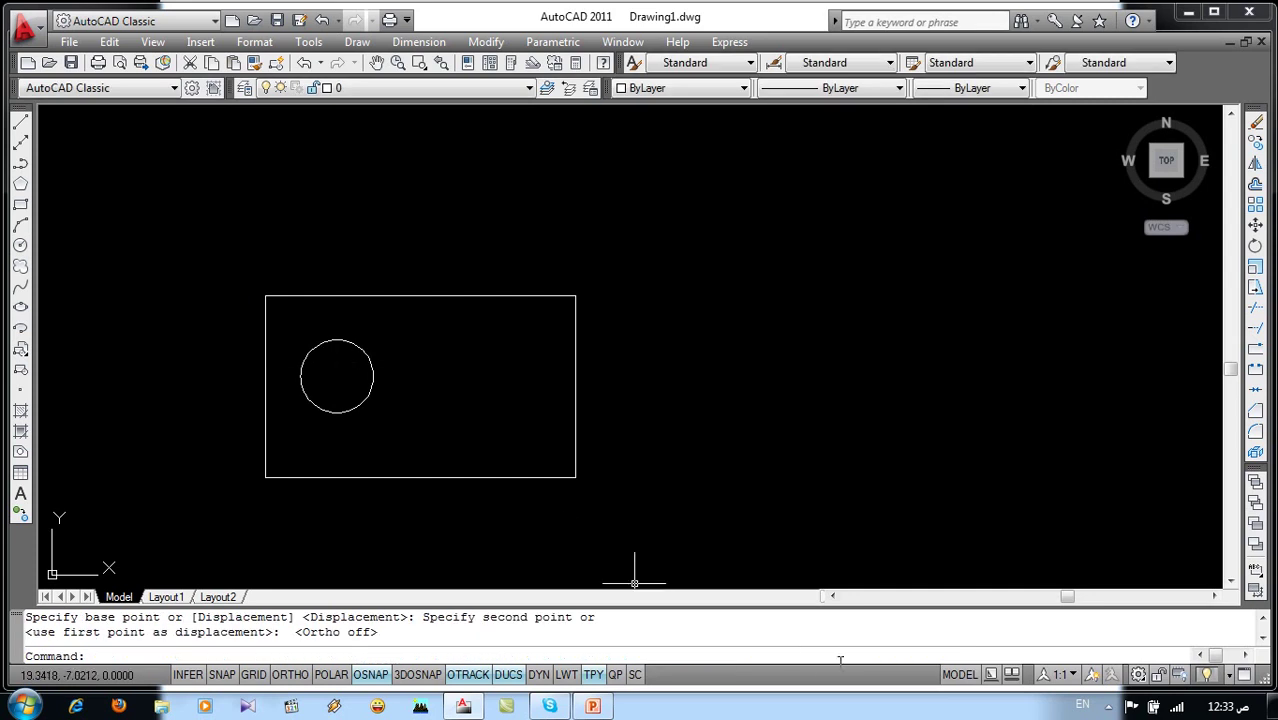
pyautogui.hotkey('ctrl', 'z')
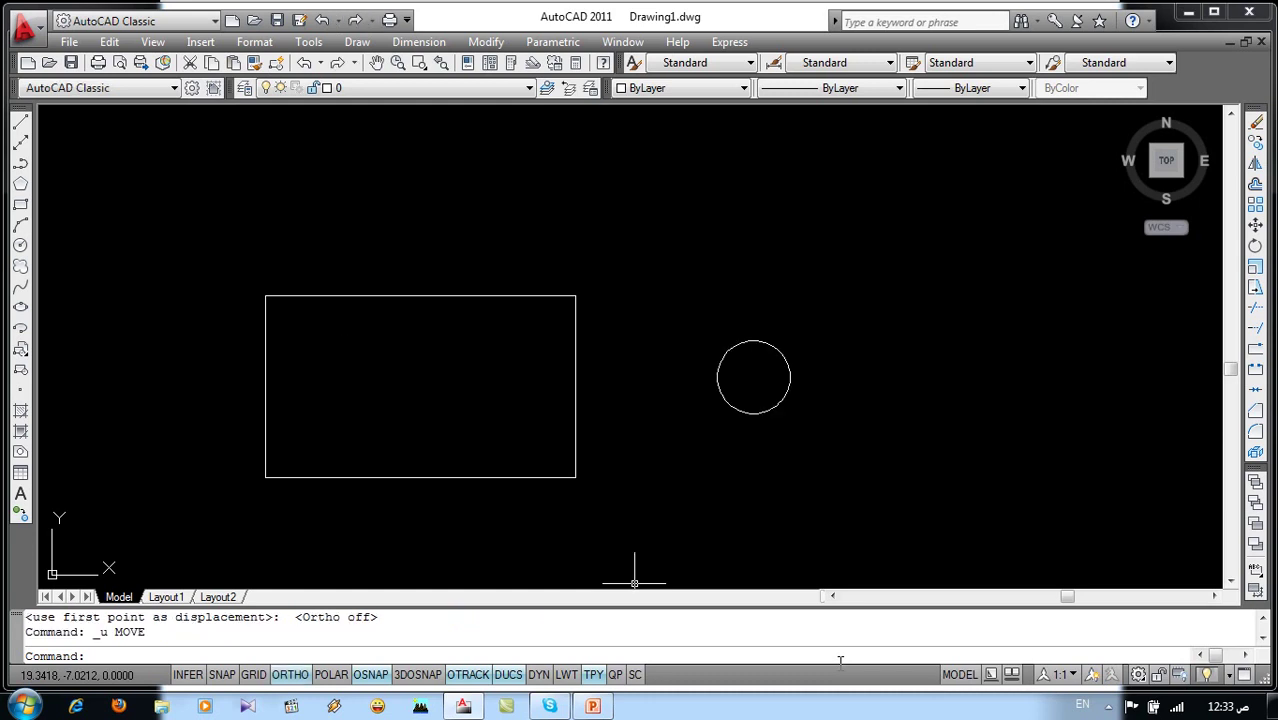
pyautogui.click(486, 42)
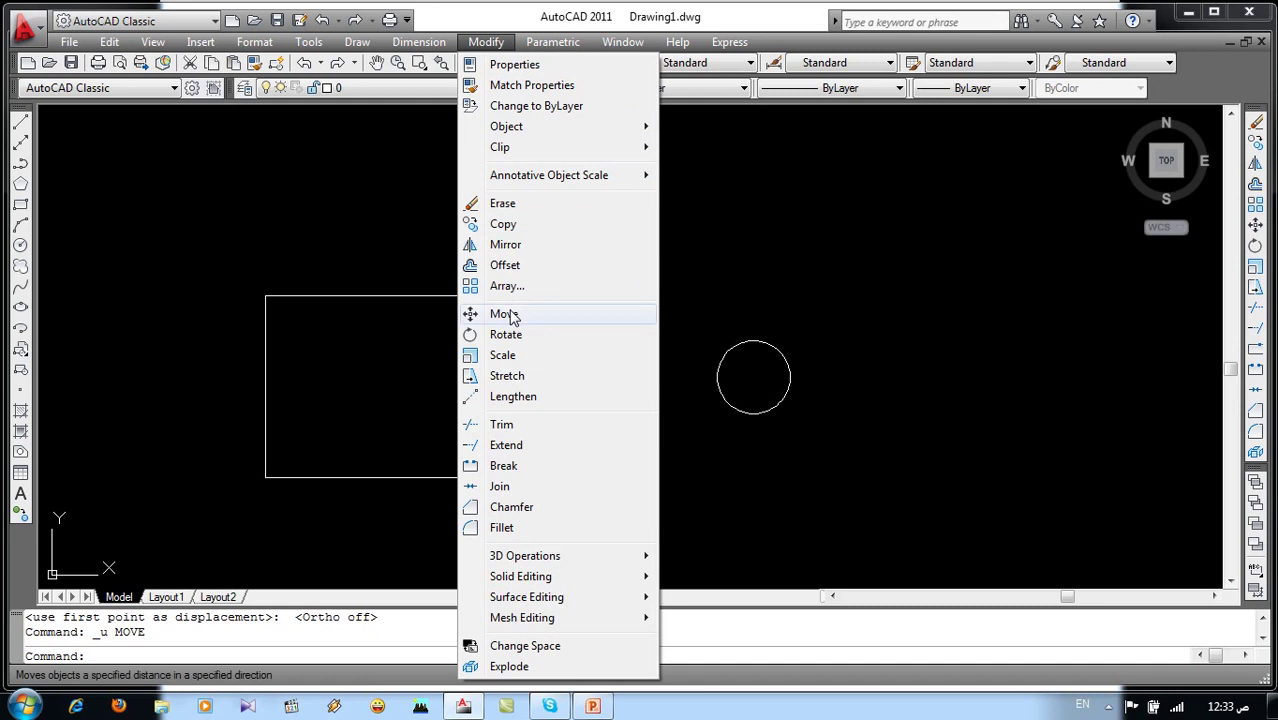
# Move the circle by its top point into the rectangle's lower-left area with Ortho off
pyautogui.click(492, 315)
pyautogui.click(845, 306)
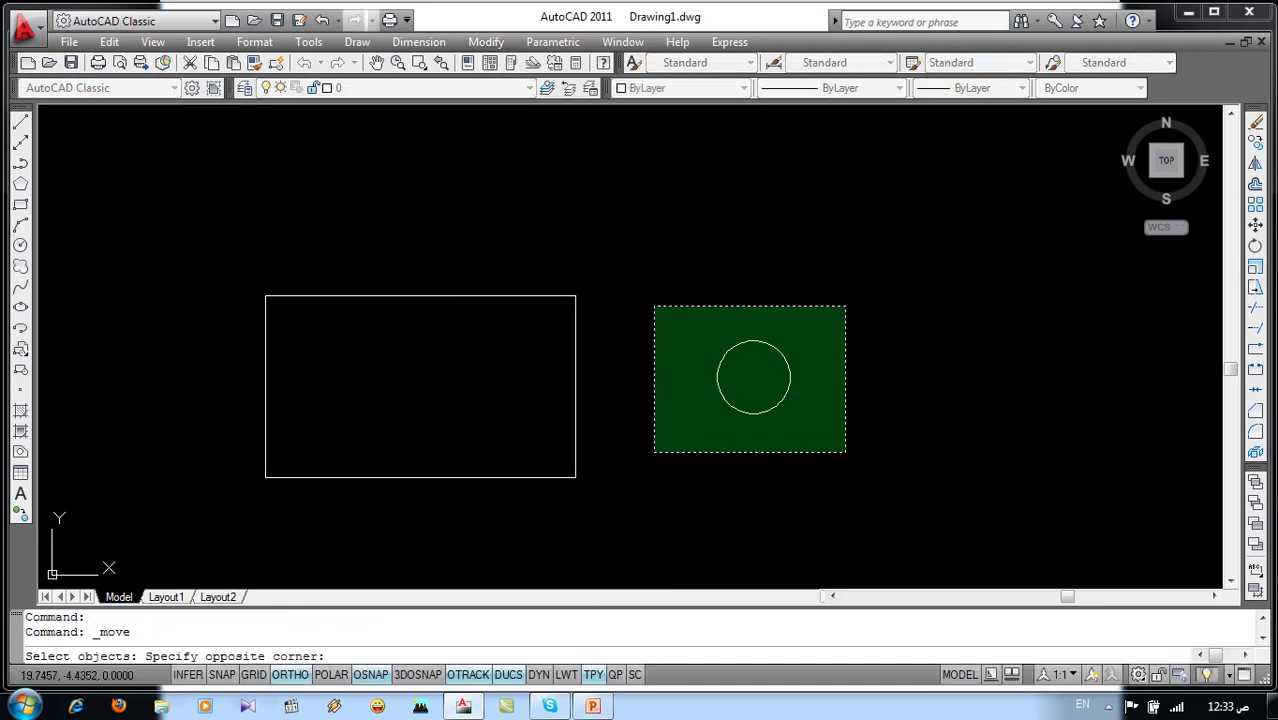
pyautogui.click(655, 452)
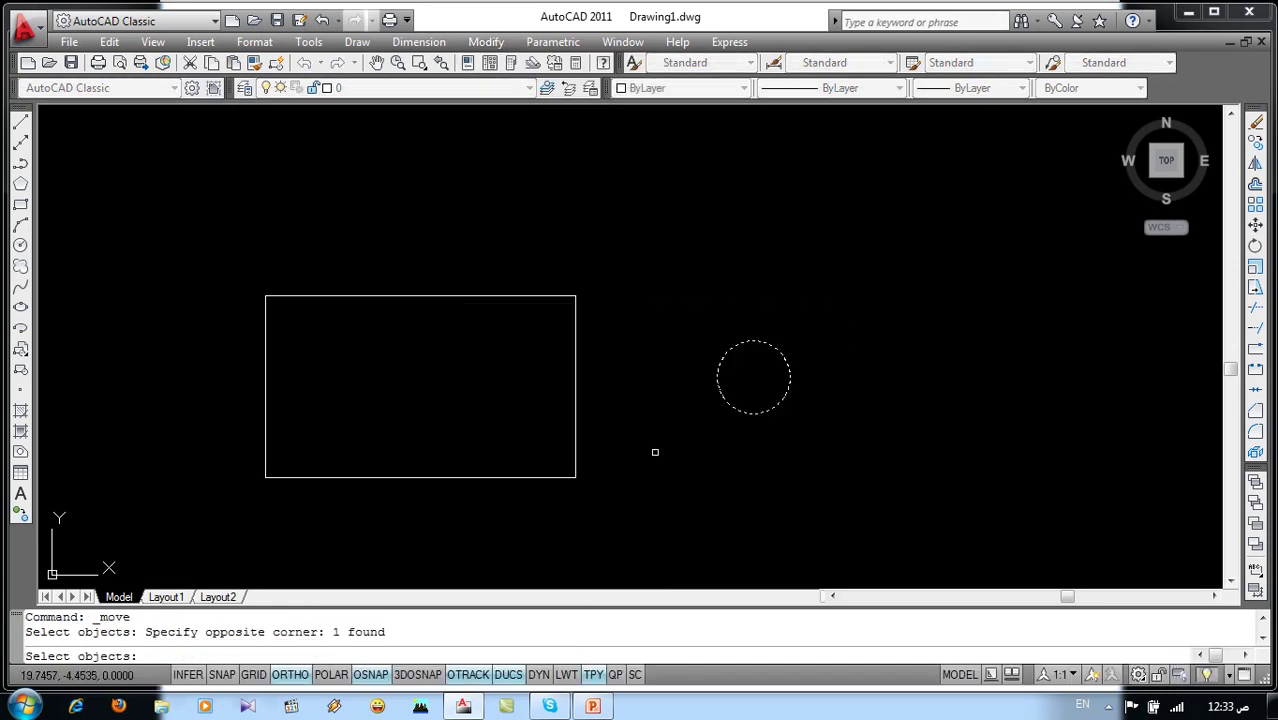
pyautogui.press('Return')
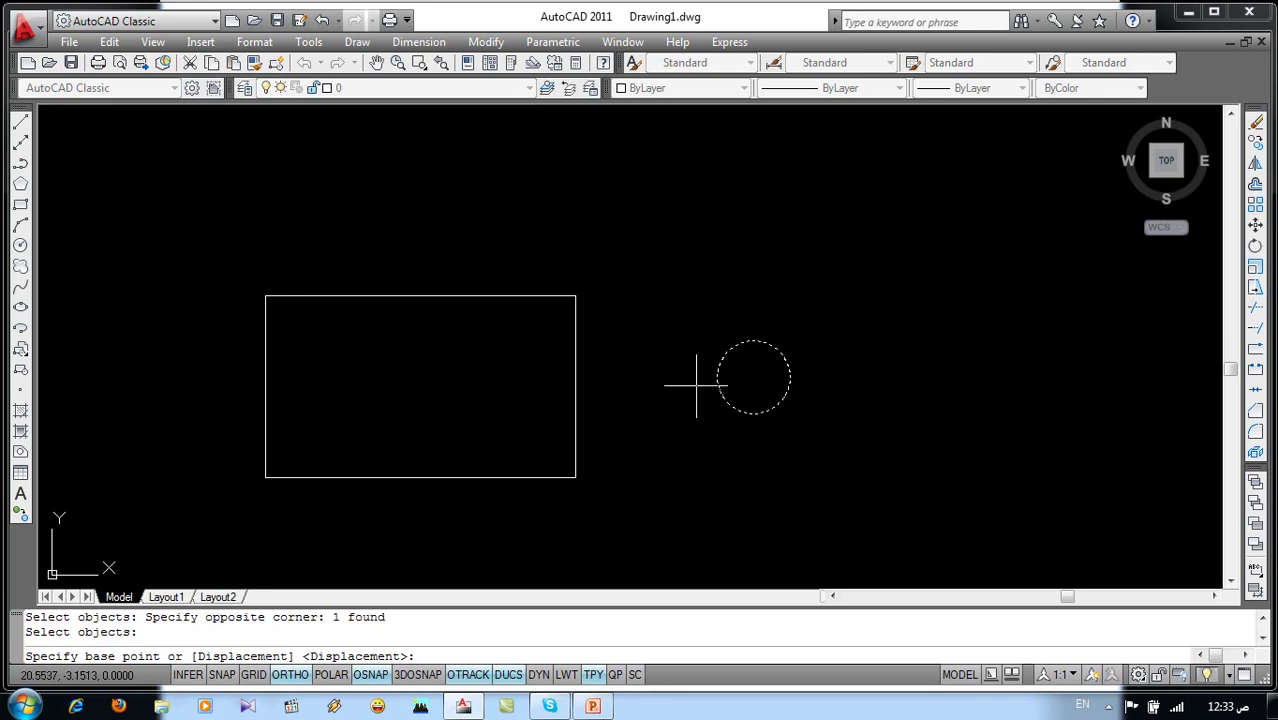
pyautogui.click(753, 341)
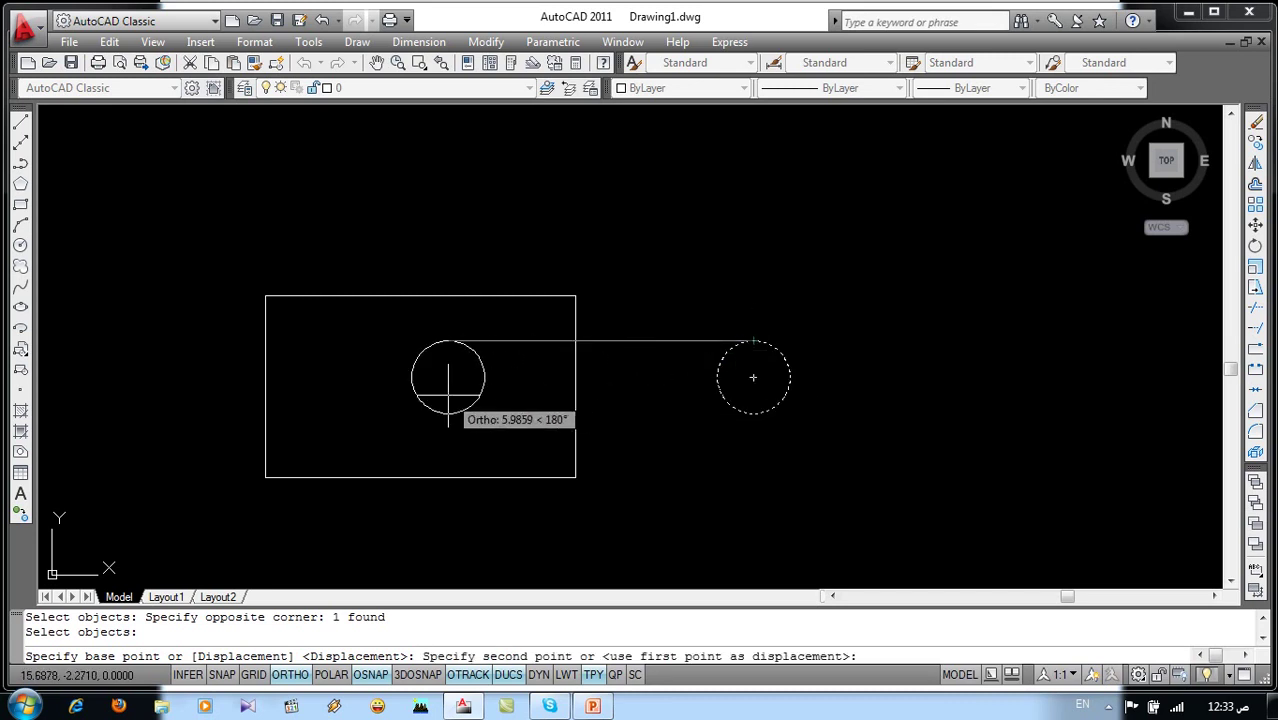
pyautogui.press('F8')
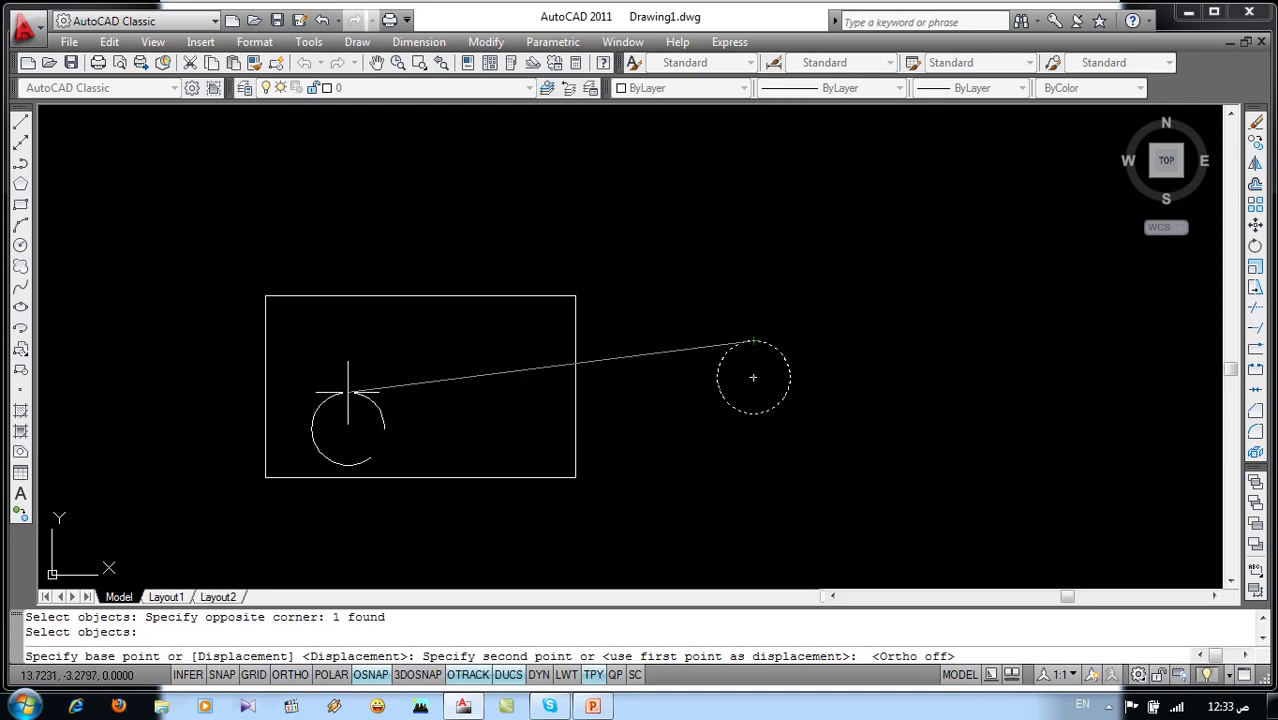
pyautogui.click(348, 392)
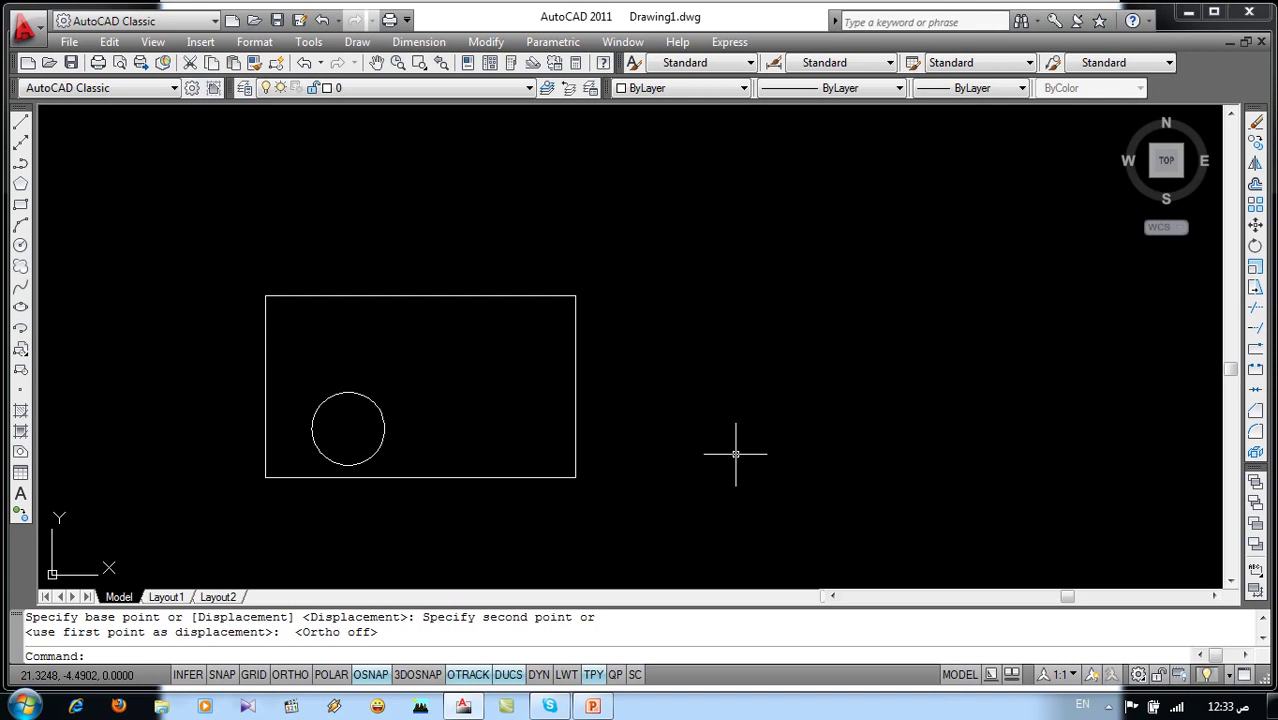
# Draw a vertical line with Ortho on to the right of the rectangle
pyautogui.write('l')
pyautogui.press('Return')
pyautogui.click(802, 265)
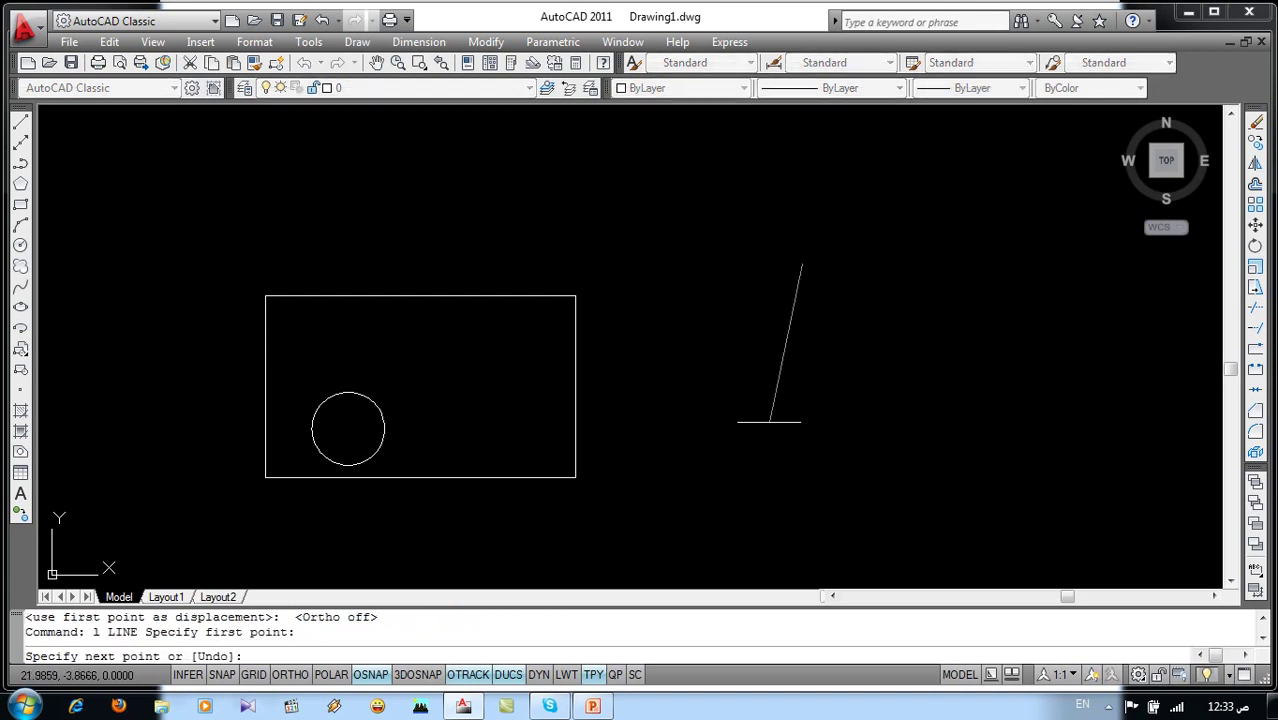
pyautogui.press('F8')
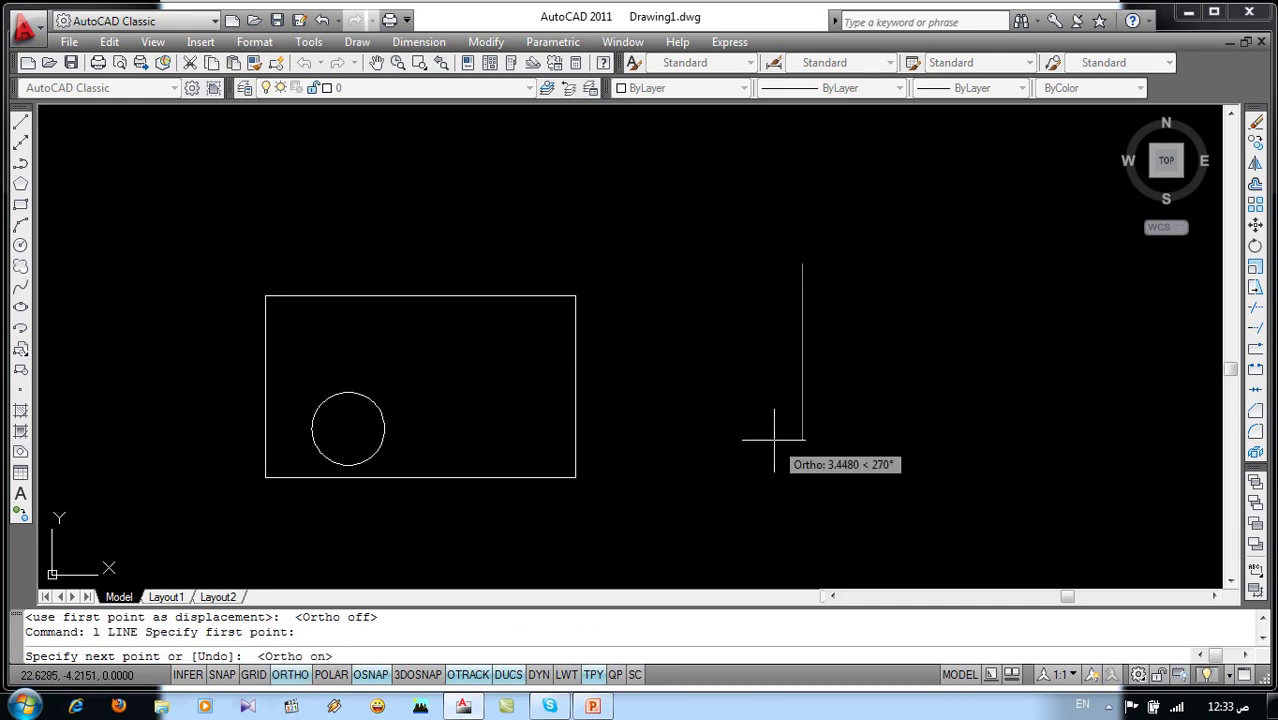
pyautogui.press('Escape')
pyautogui.moveTo(879, 508); pyautogui.dragTo(812, 472, button='middle')
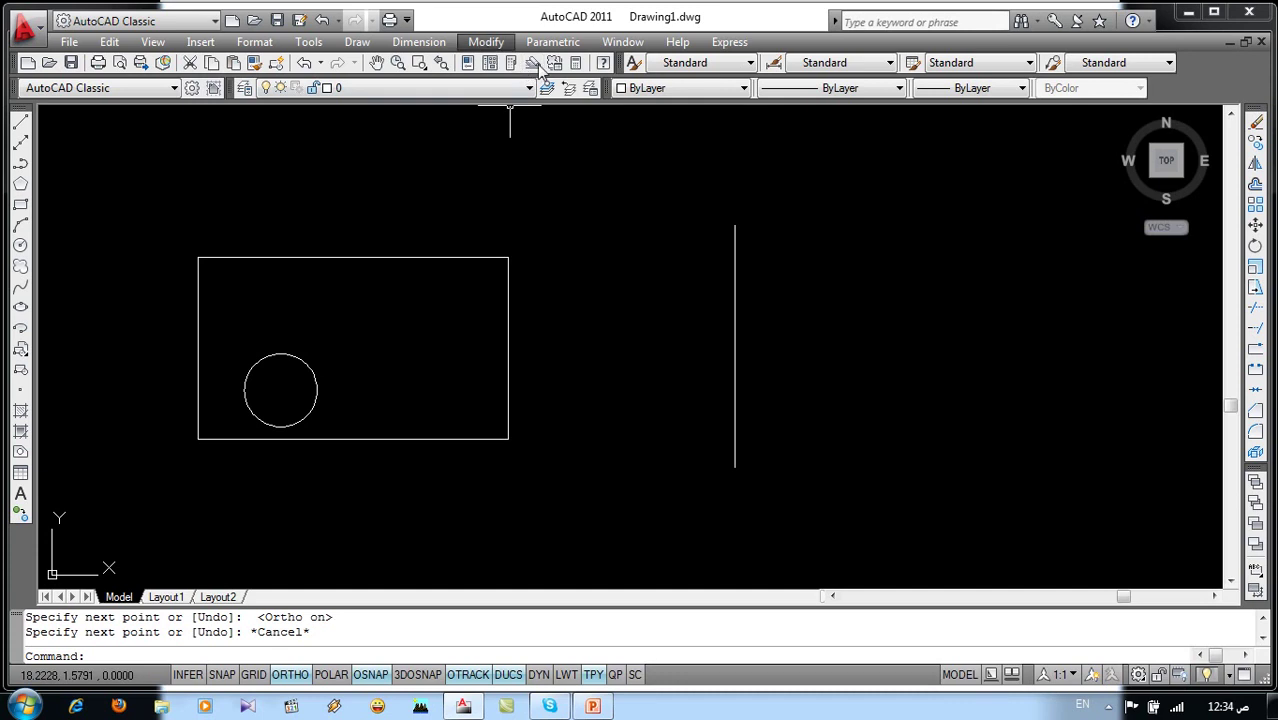
pyautogui.click(1255, 225)
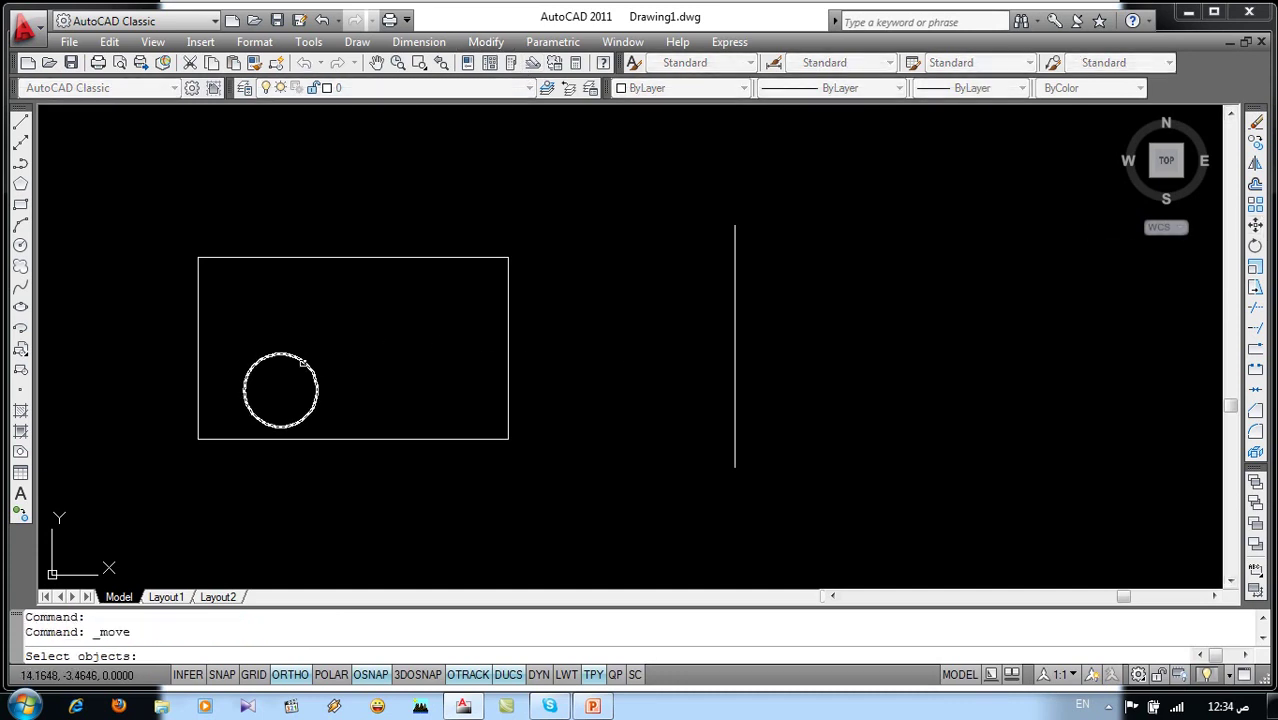
# Move the circle by its bottom point to the line's top end, then undo it
pyautogui.click(303, 363)
pyautogui.click(338, 327)
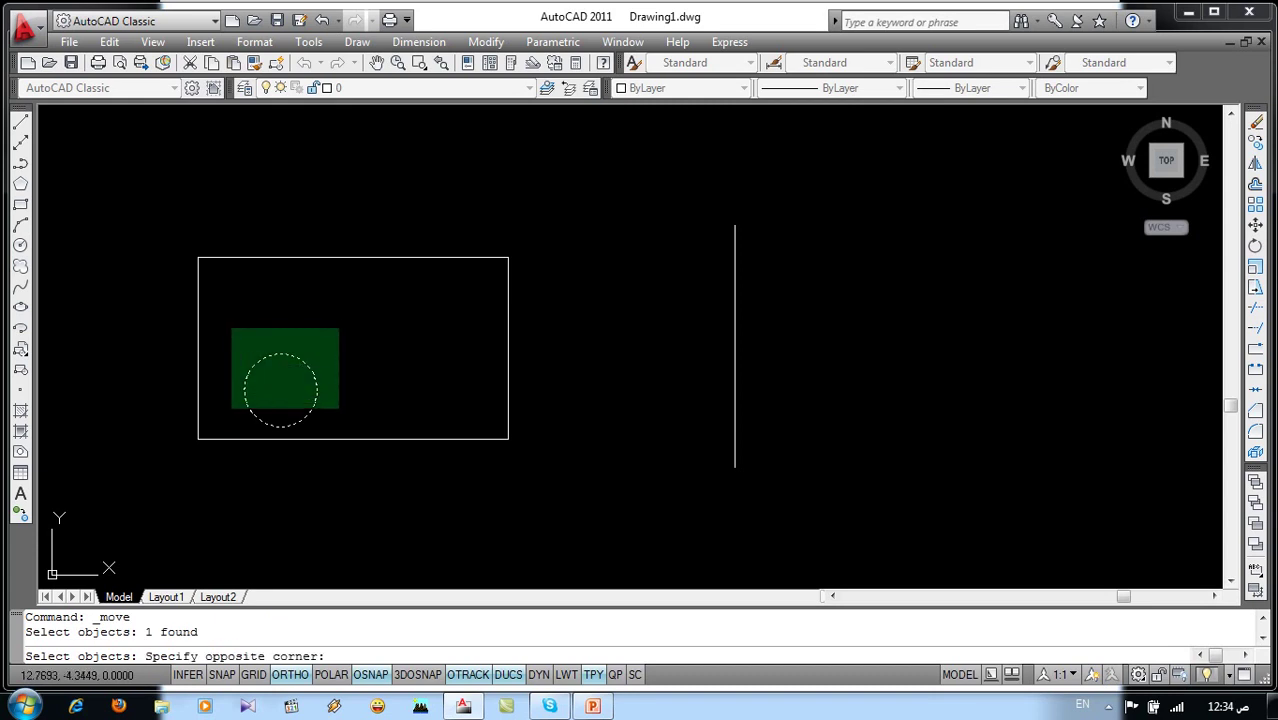
pyautogui.click(222, 432)
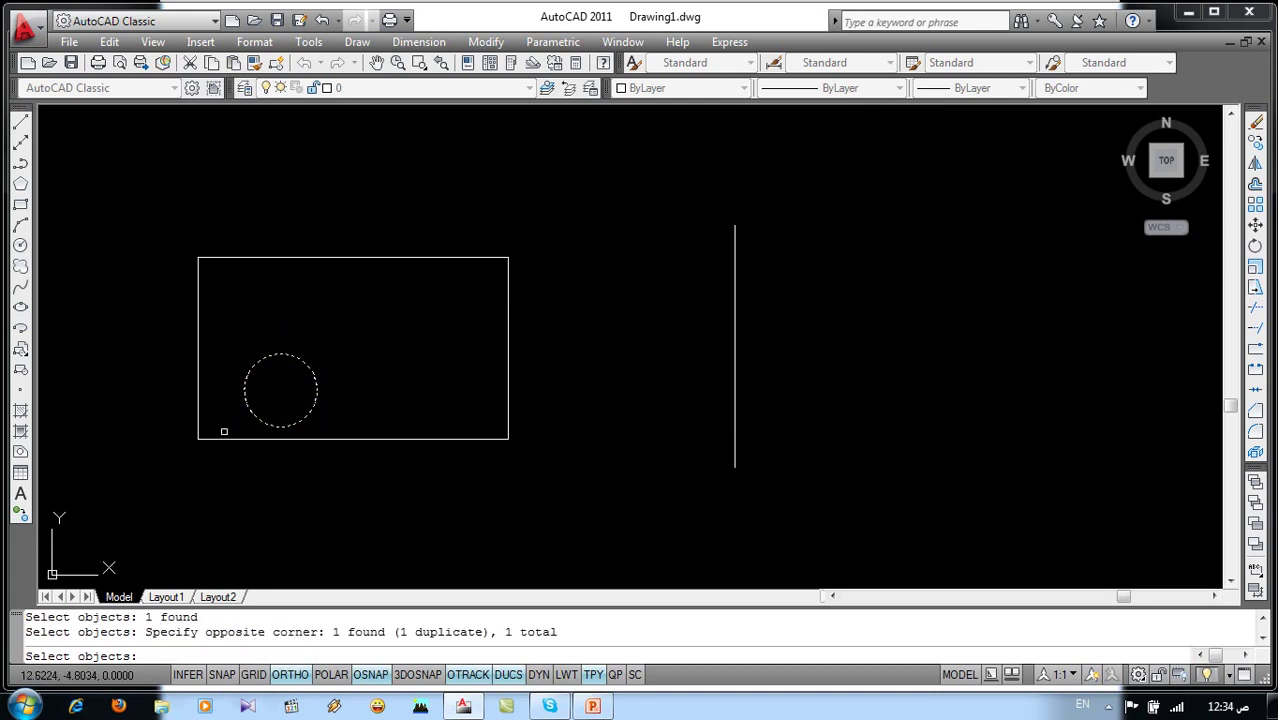
pyautogui.press('Return')
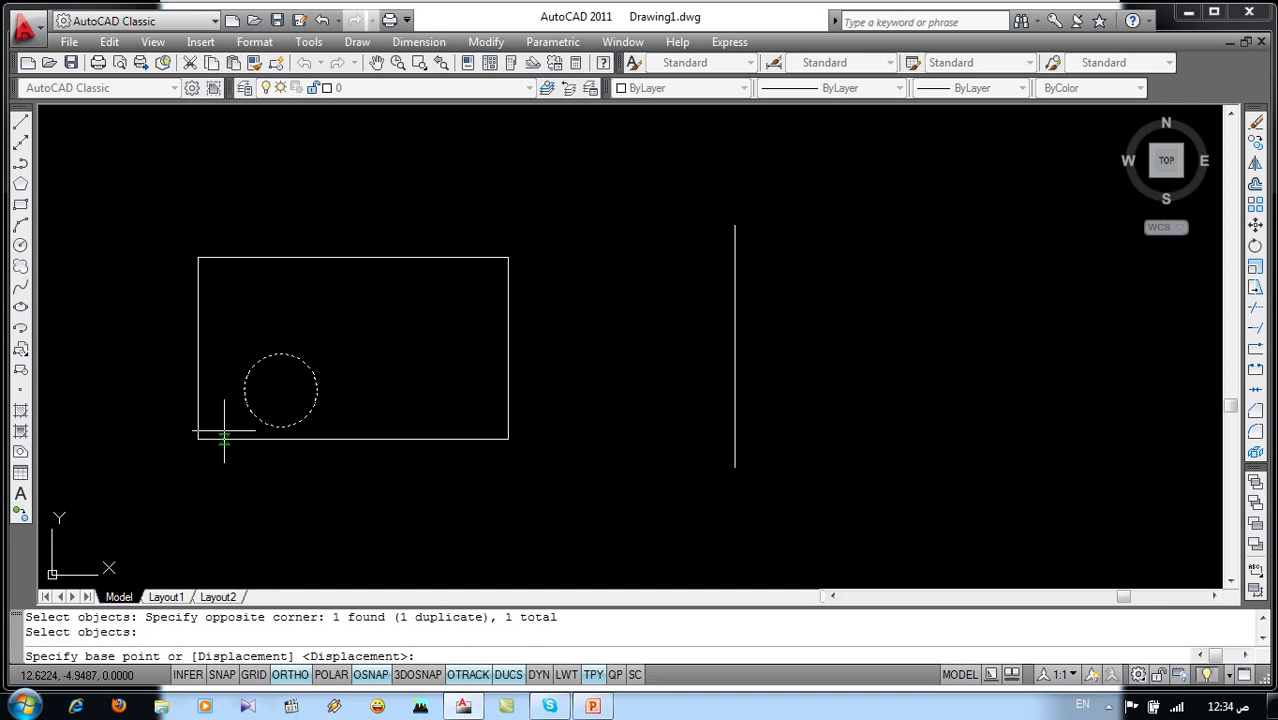
pyautogui.click(280, 427)
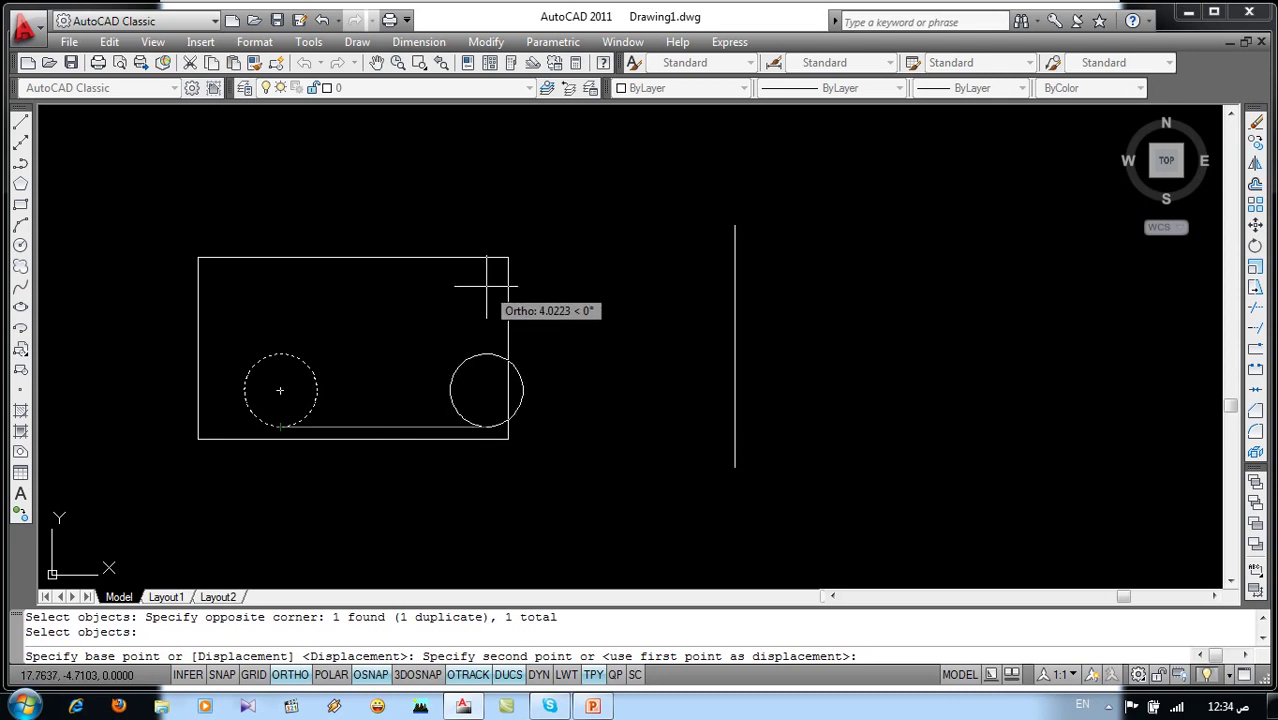
pyautogui.press('F7')
pyautogui.press('F7')
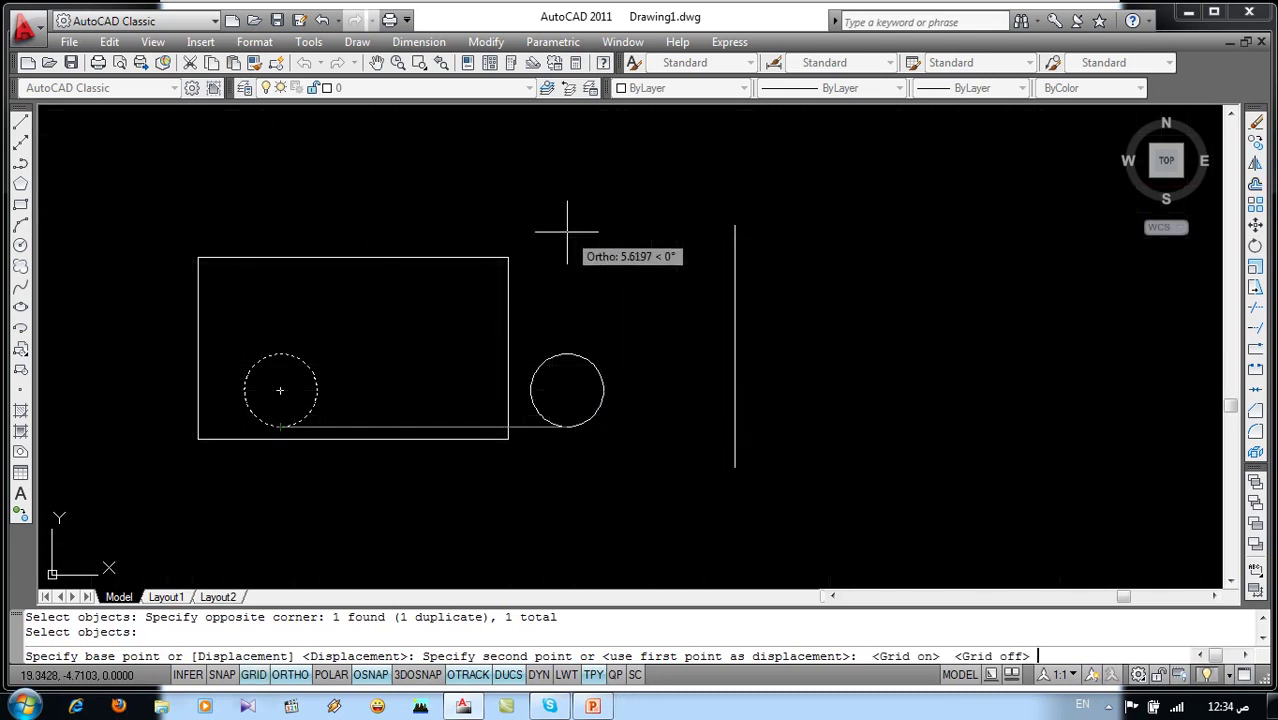
pyautogui.press('F8')
pyautogui.press('F8')
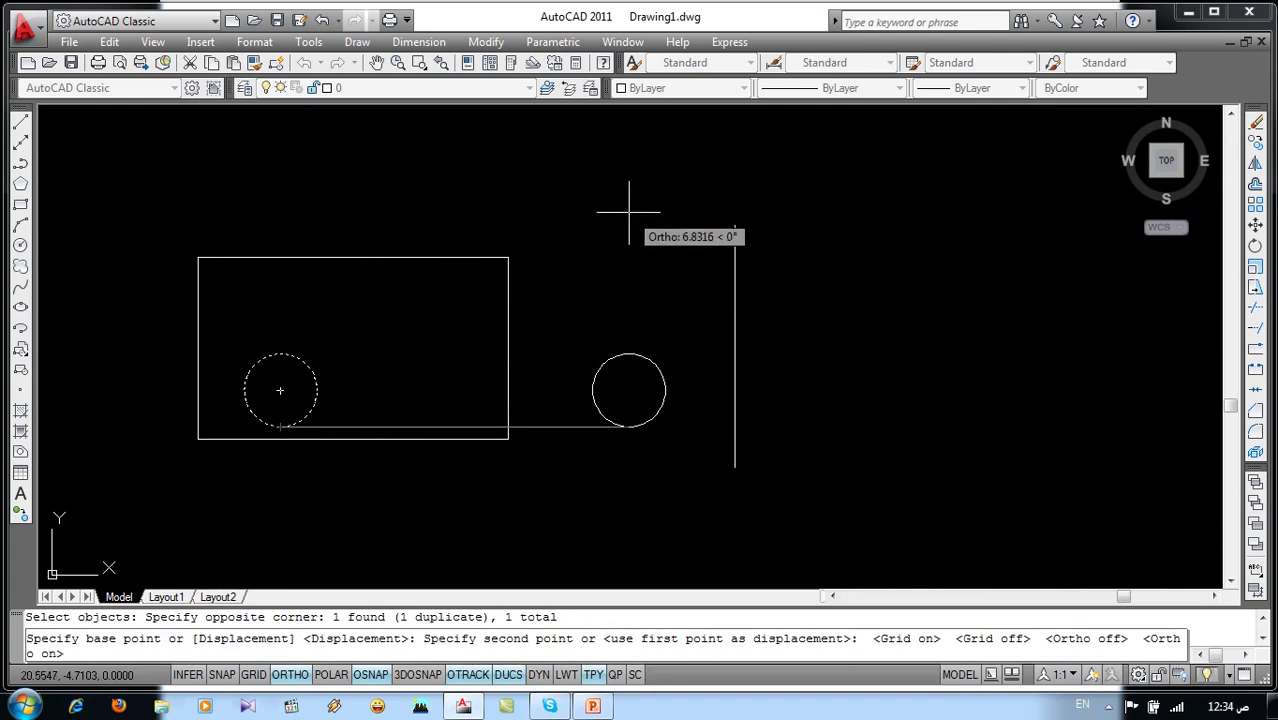
pyautogui.press('F8')
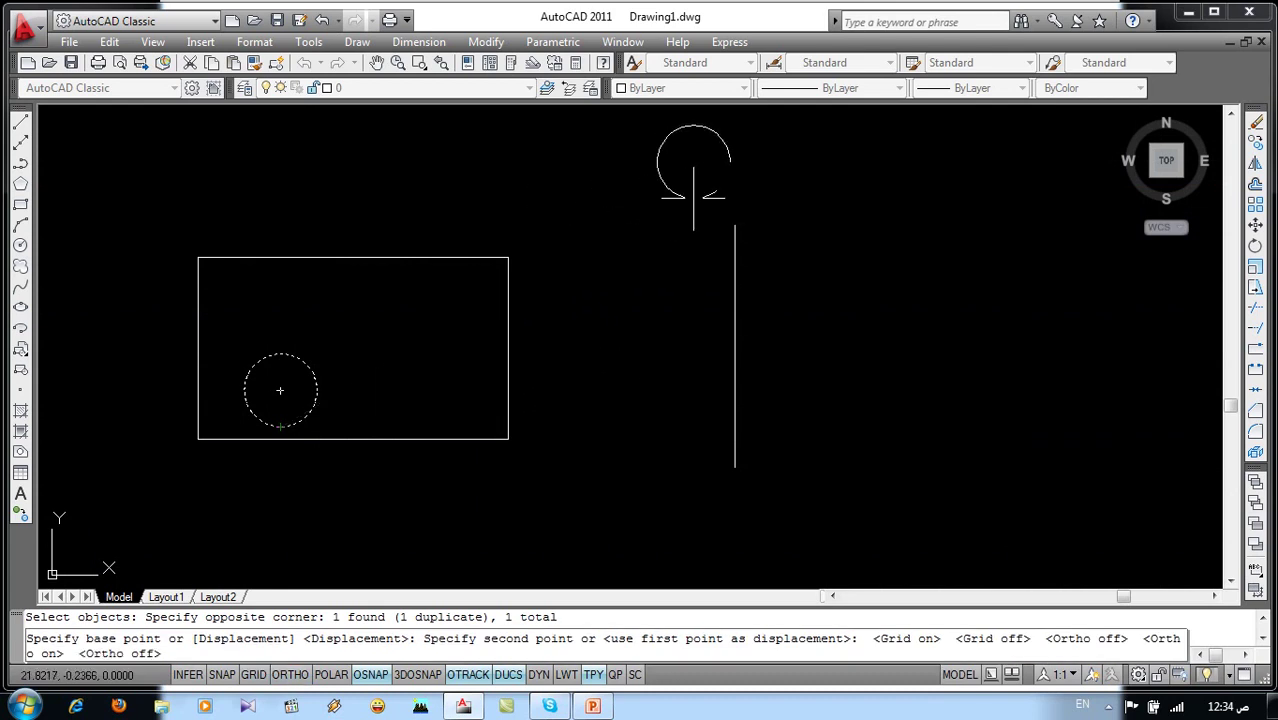
pyautogui.click(735, 225)
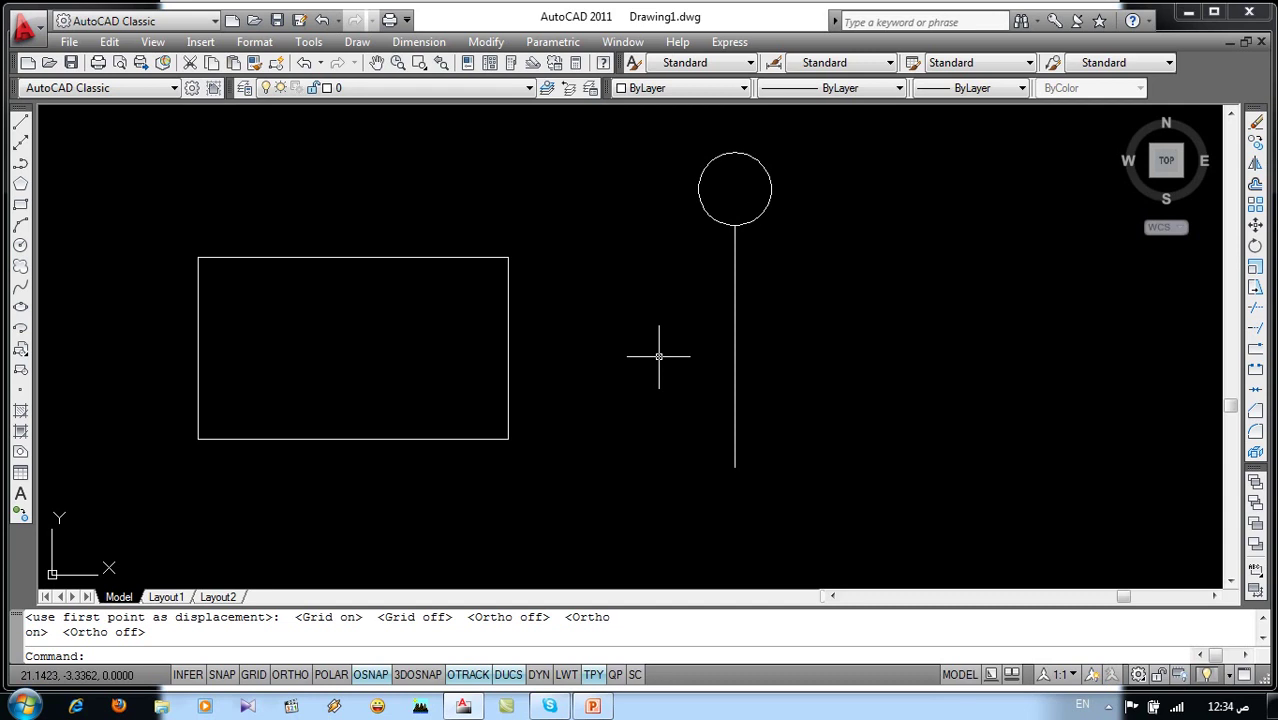
pyautogui.hotkey('ctrl', 'z')
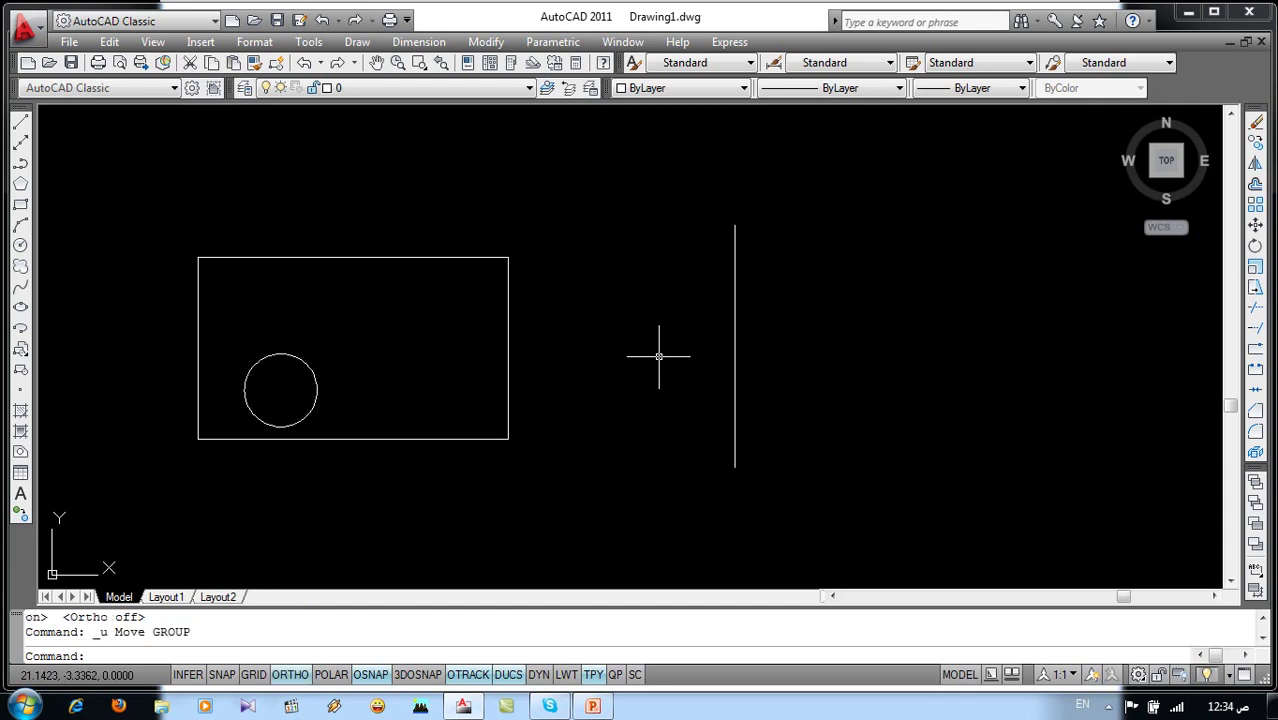
# Move the circle by its centre onto the top of the vertical line with Ortho off
pyautogui.write('m')
pyautogui.press('Return')
pyautogui.click(334, 357)
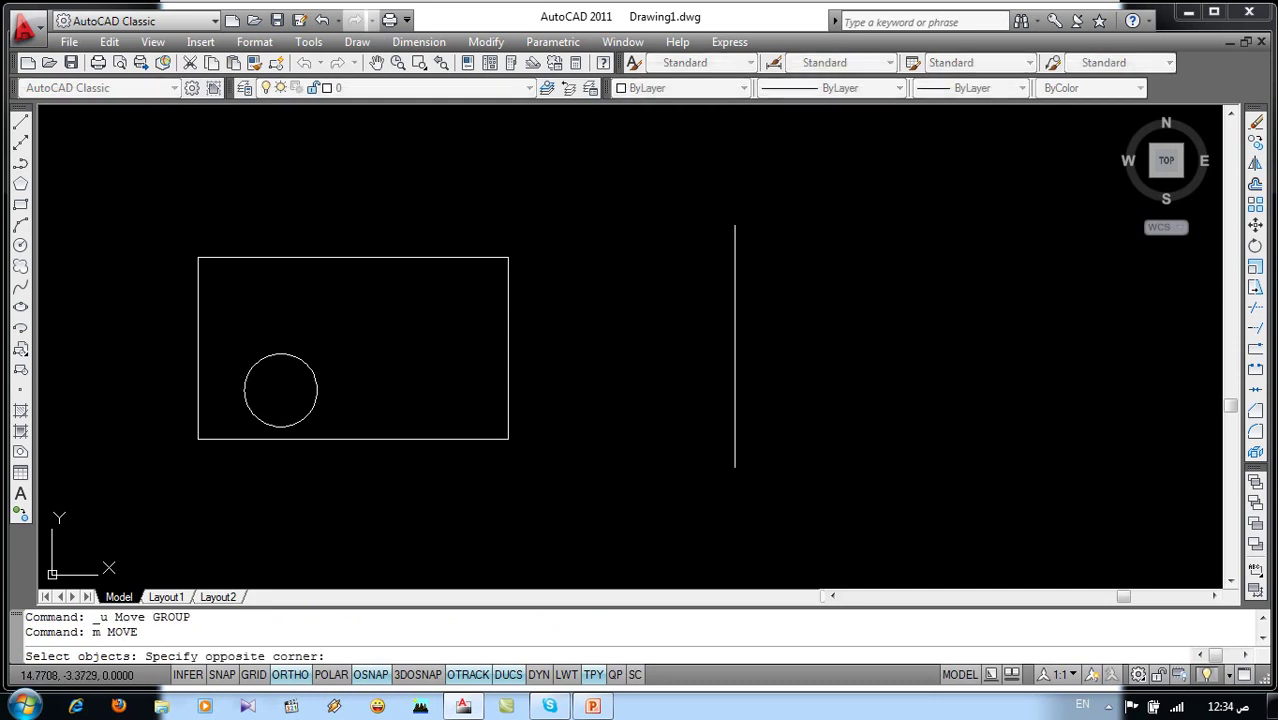
pyautogui.click(233, 410)
pyautogui.press('Return')
pyautogui.click(281, 390)
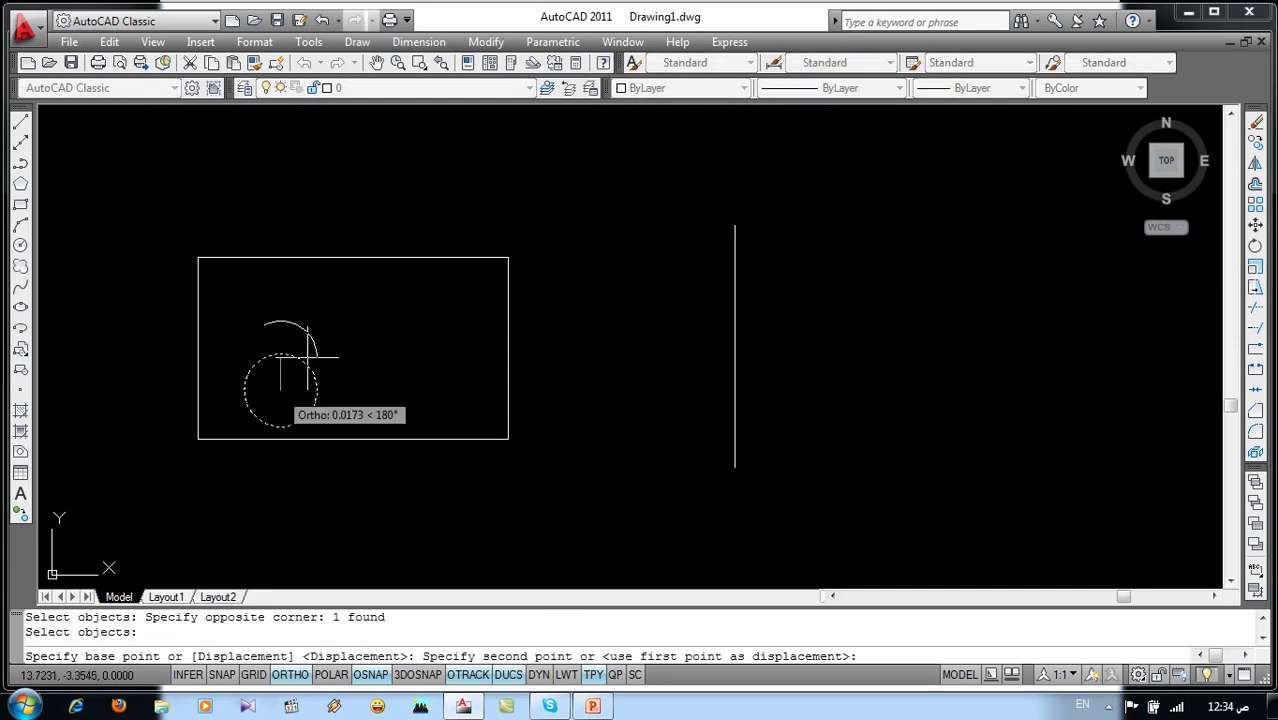
pyautogui.press('F8')
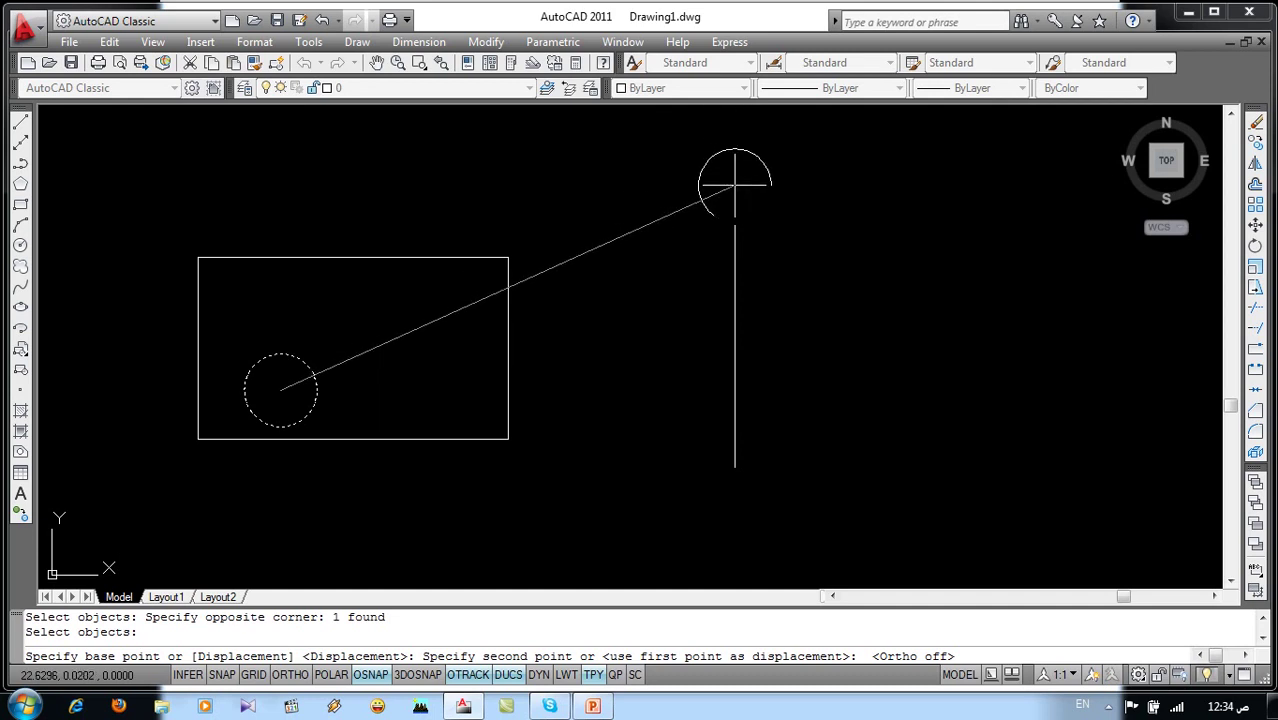
pyautogui.click(735, 187)
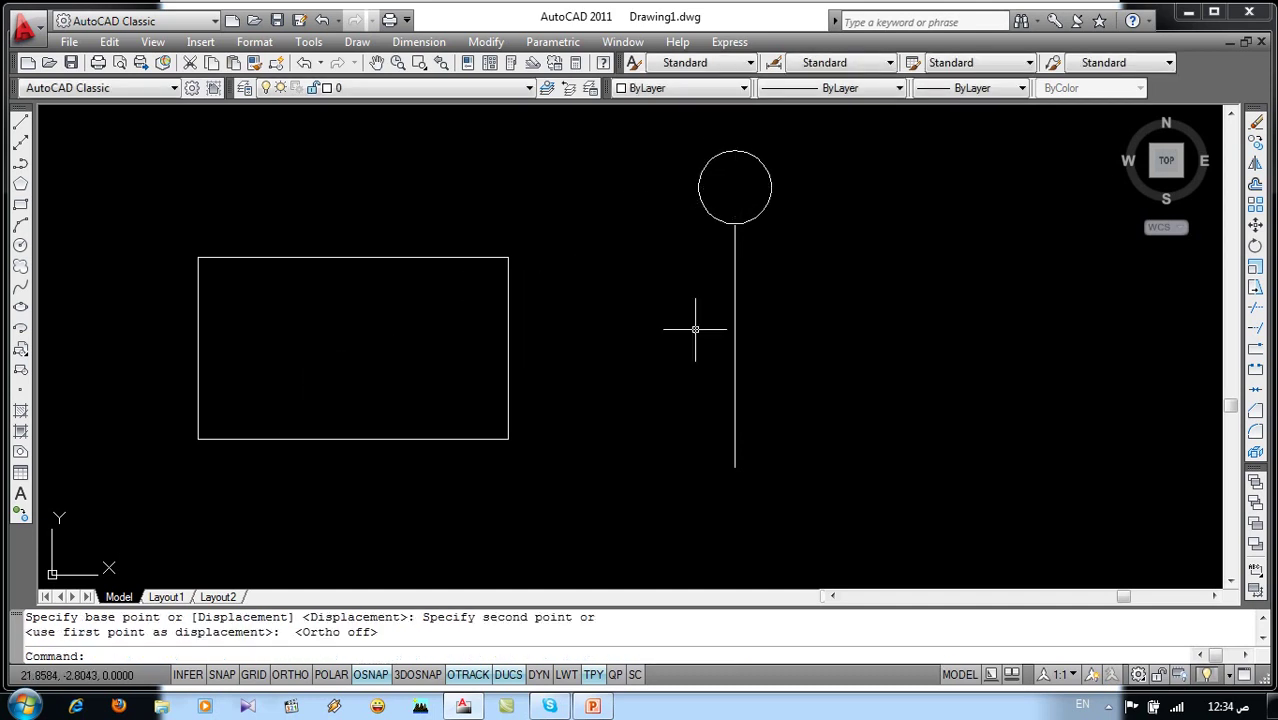
pyautogui.scroll(2, 726, 229)
pyautogui.scroll(2, 733, 228)
pyautogui.scroll(2, 797, 207)
pyautogui.scroll(-3, 797, 207)
pyautogui.scroll(-3, 800, 205)
pyautogui.click(860, 143)
# Erase the circle and line, then draw an L-shaped line with Ortho on
pyautogui.click(730, 281)
pyautogui.press('Delete')
pyautogui.write('l')
pyautogui.press('Return')
pyautogui.click(913, 311)
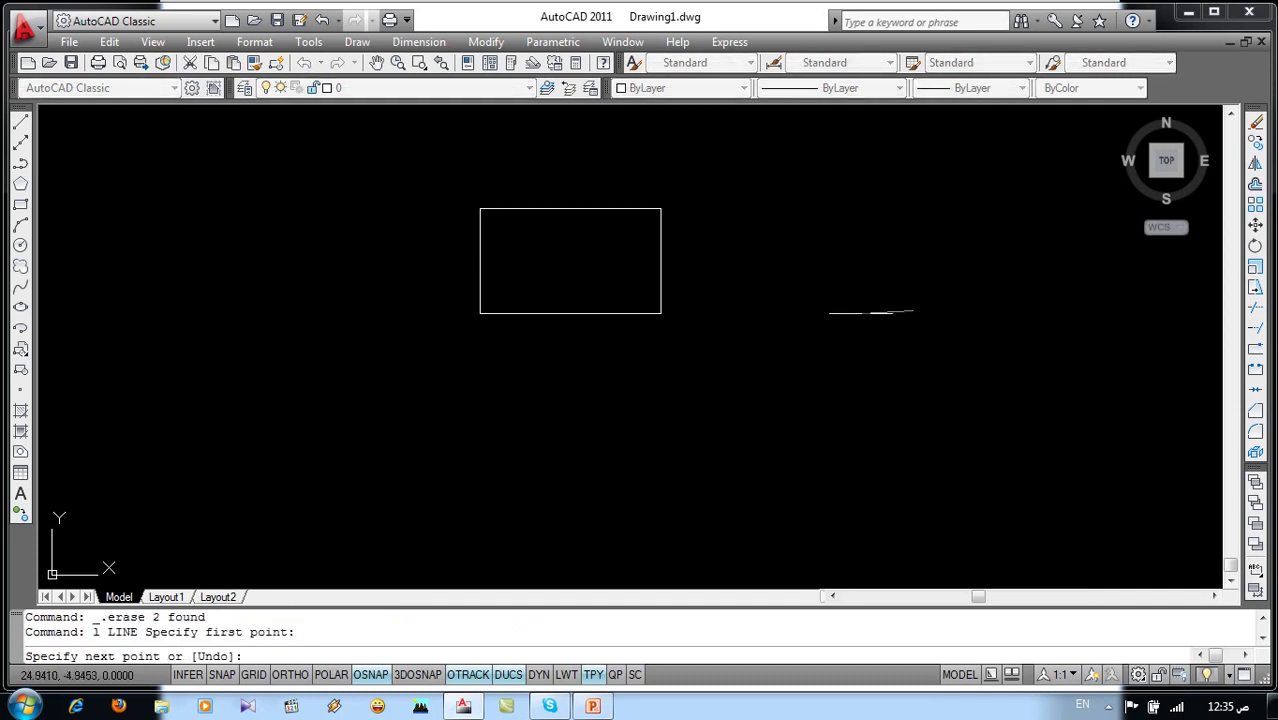
pyautogui.press('F8')
pyautogui.click(778, 316)
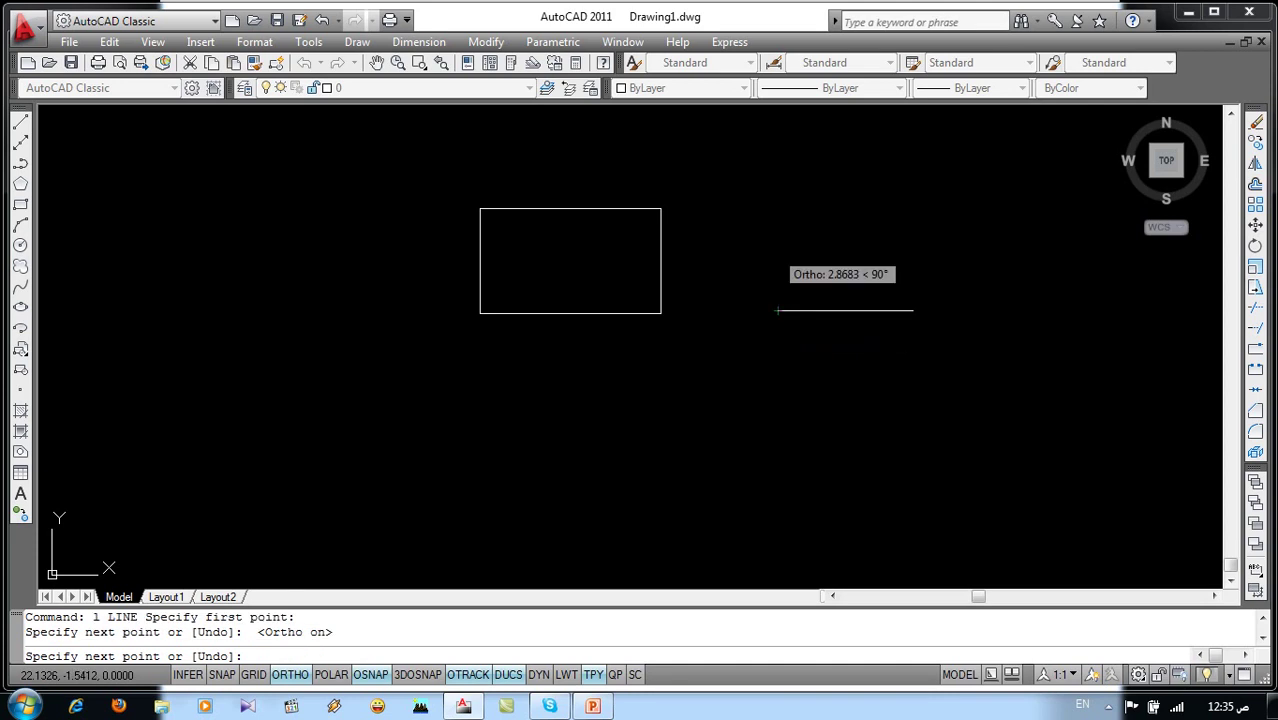
pyautogui.click(778, 179)
pyautogui.press('F8')
pyautogui.press('Return')
# Draw a small rectangle with RECTANG
pyautogui.write('rec')
pyautogui.press('Return')
pyautogui.click(850, 262)
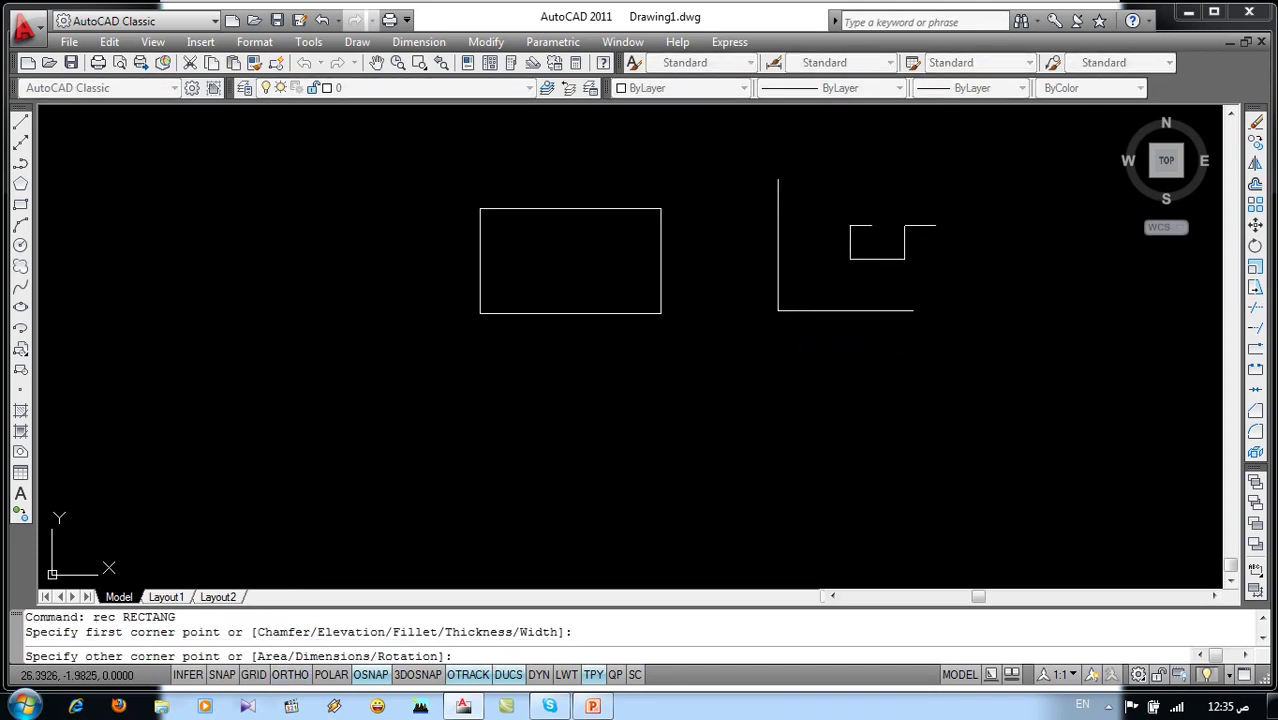
pyautogui.click(920, 232)
pyautogui.scroll(5, 920, 232)
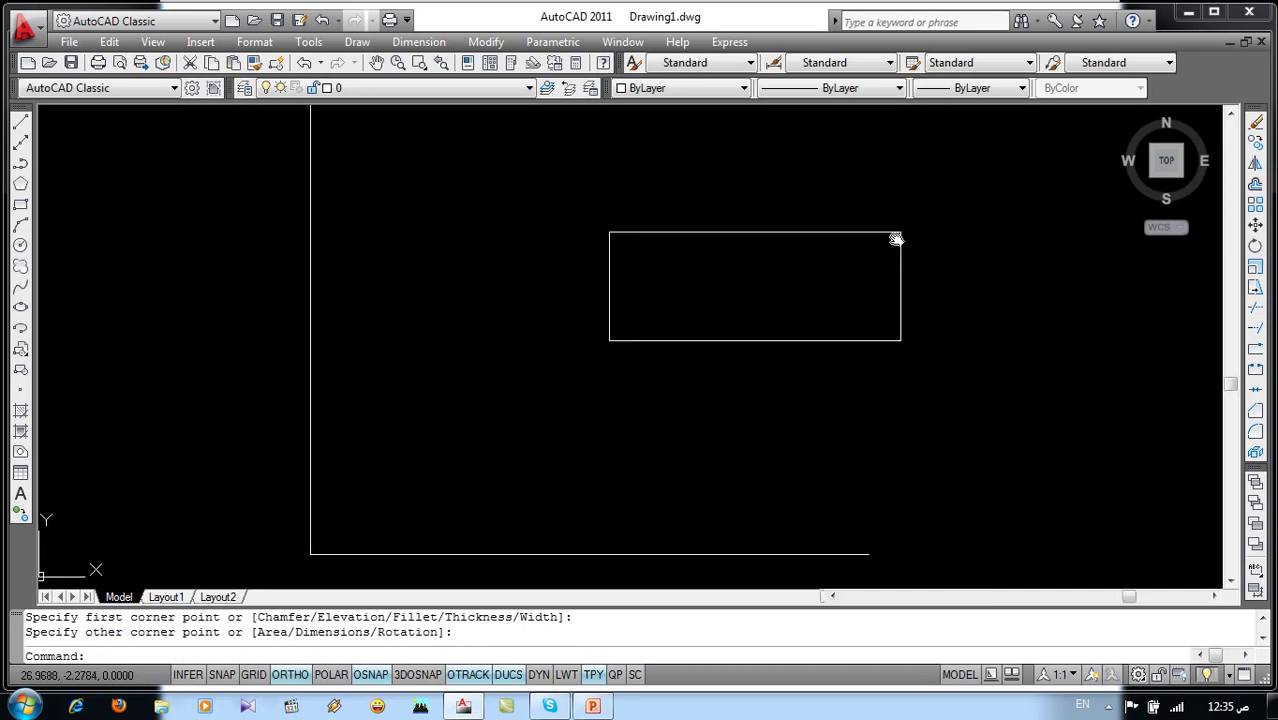
pyautogui.scroll(-3, 895, 238)
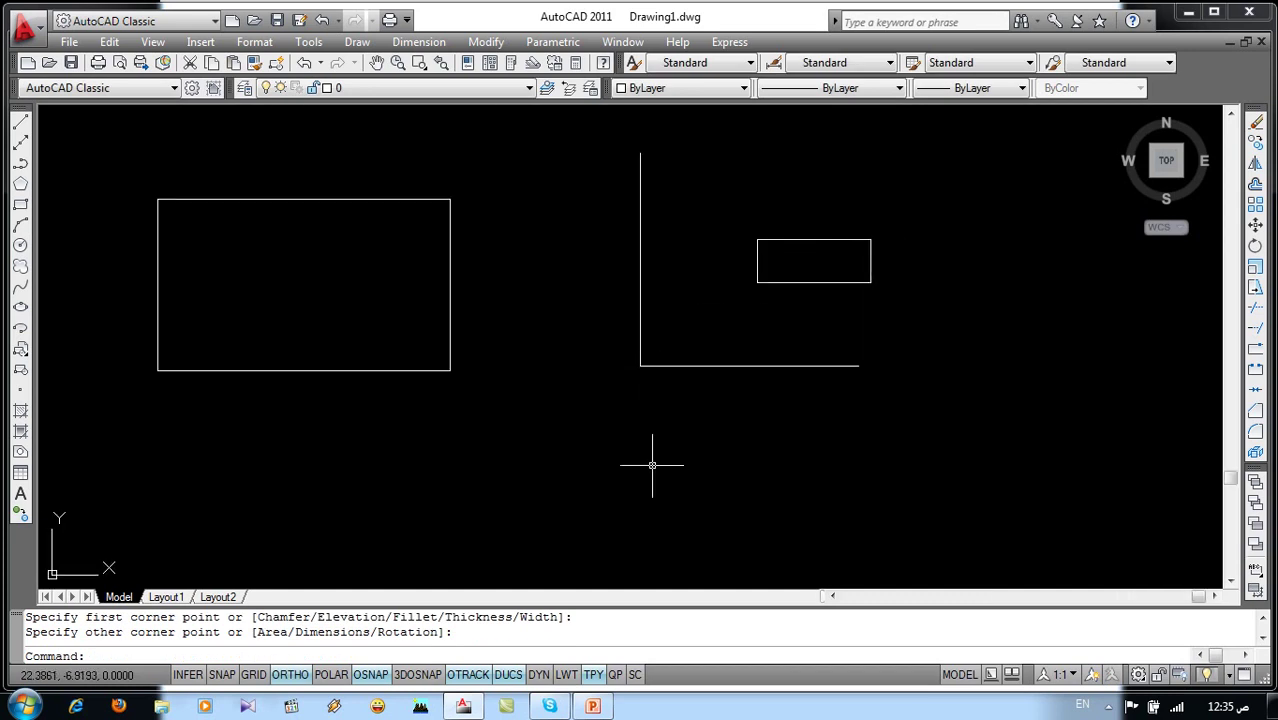
# Move the small rectangle by its lower-left corner into the L's inner corner
pyautogui.write('m')
pyautogui.press('Return')
pyautogui.click(904, 211)
pyautogui.click(706, 311)
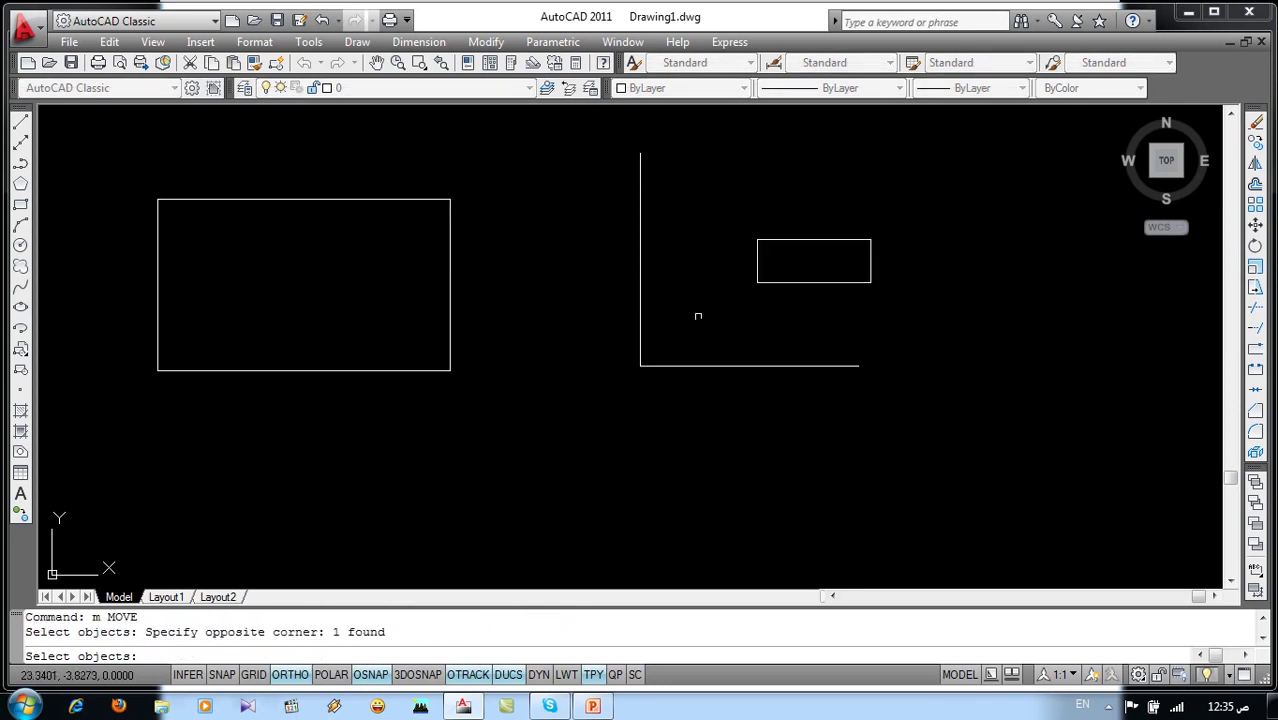
pyautogui.press('Return')
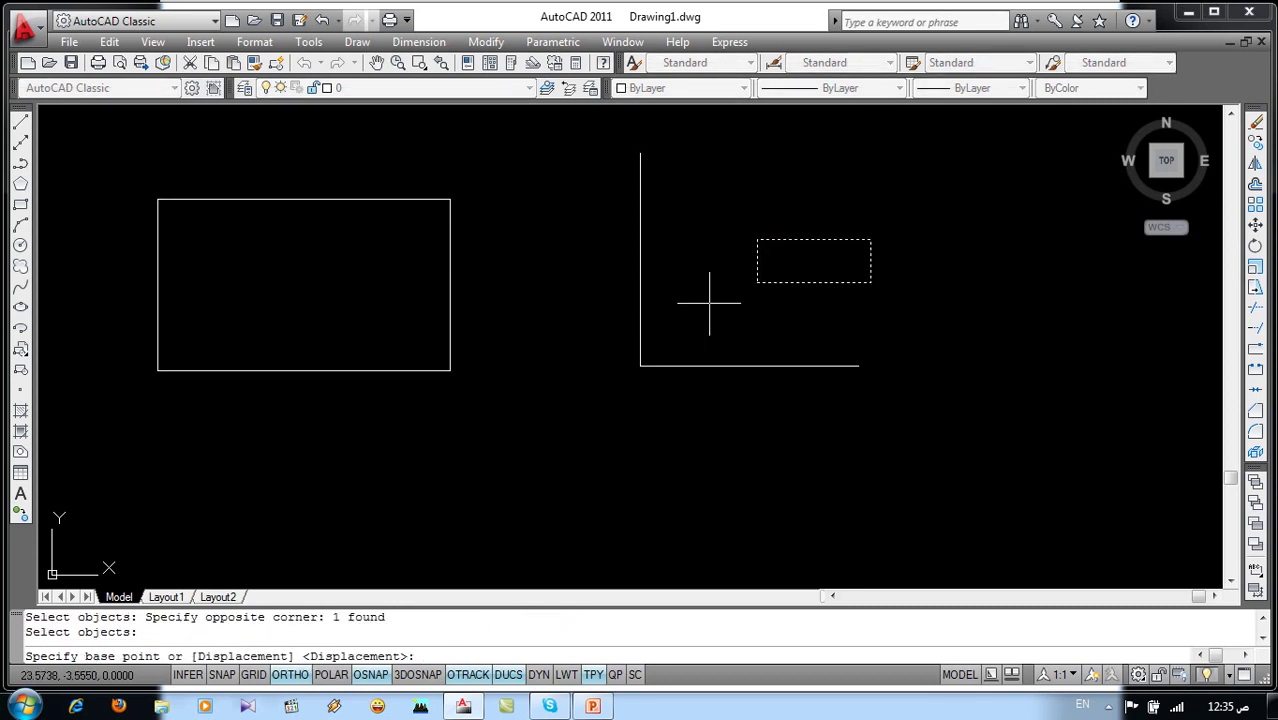
pyautogui.click(757, 282)
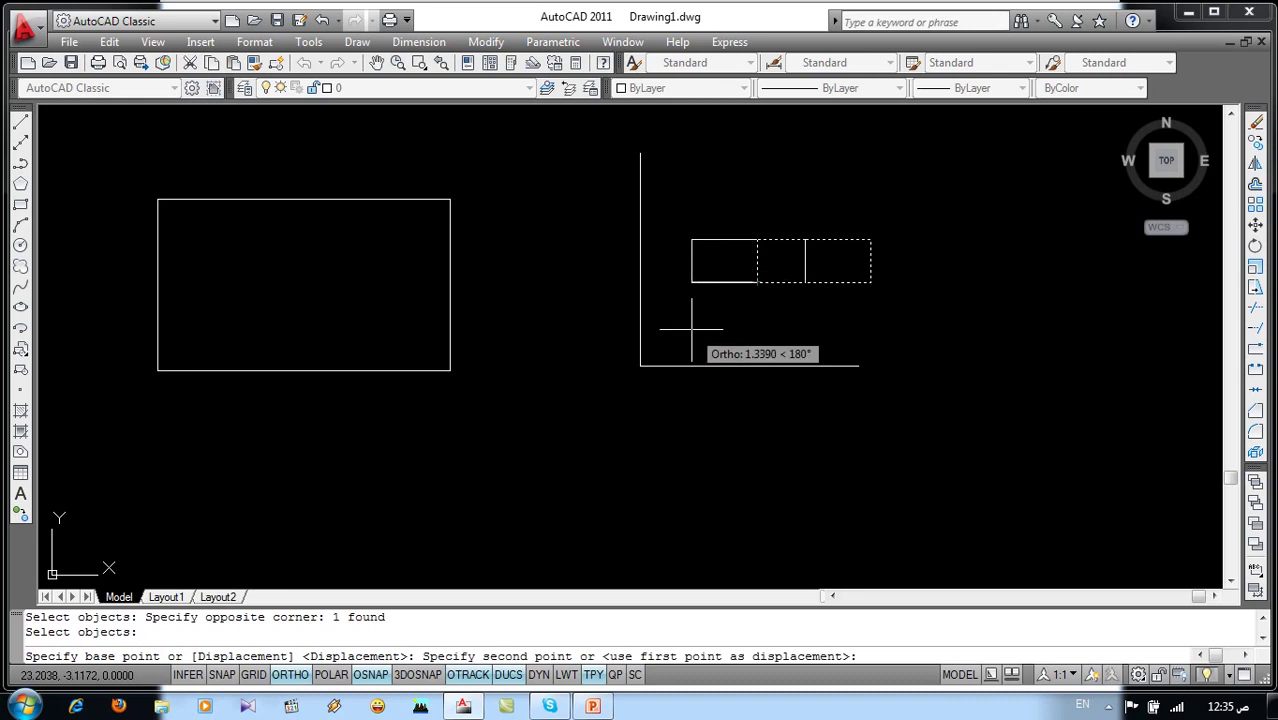
pyautogui.press('F8')
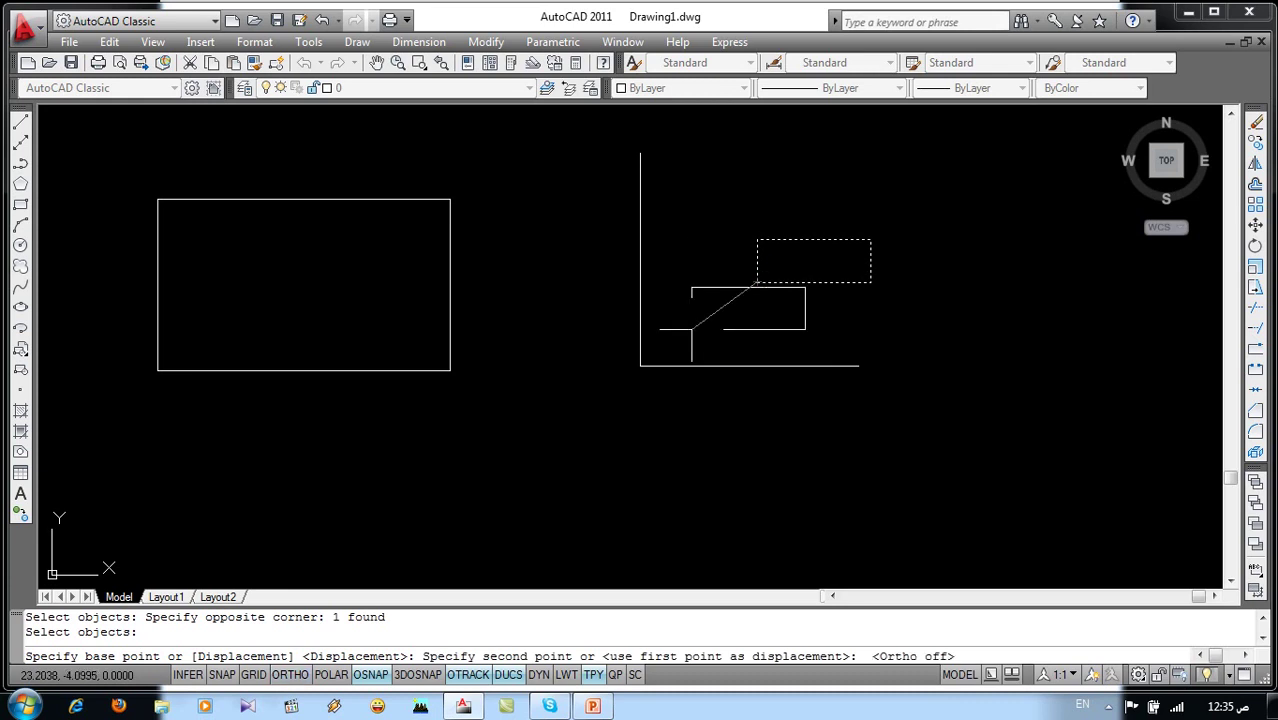
pyautogui.click(640, 365)
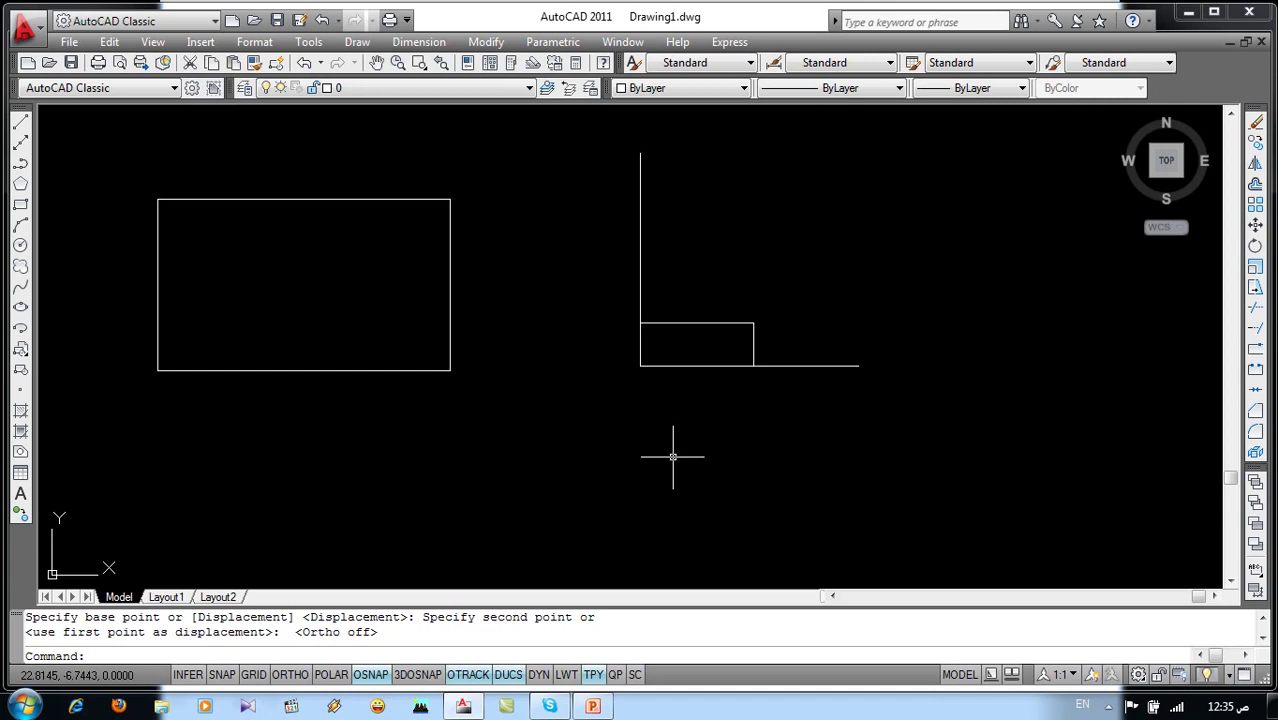
pyautogui.scroll(-5, 535, 370)
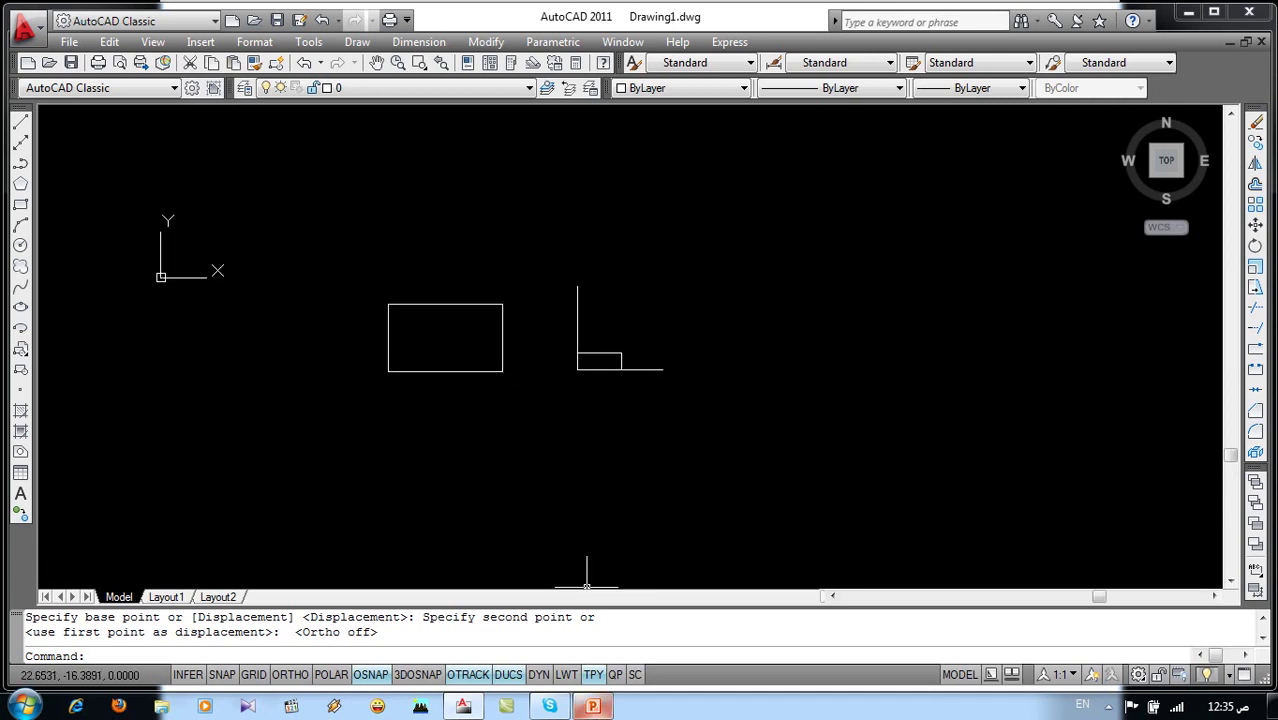
# View the PowerPoint topics slide, then erase the L-lines and both rectangles in AutoCAD
pyautogui.click(593, 707)
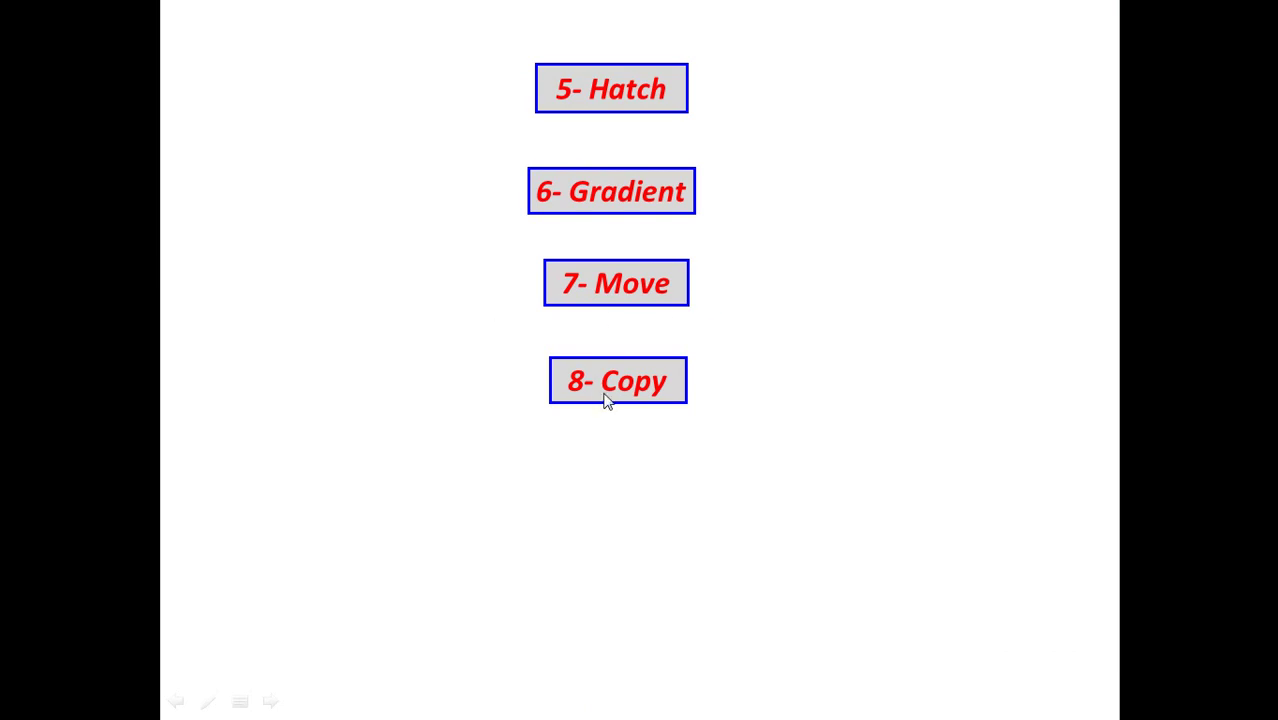
pyautogui.hotkey('alt', 'Tab')
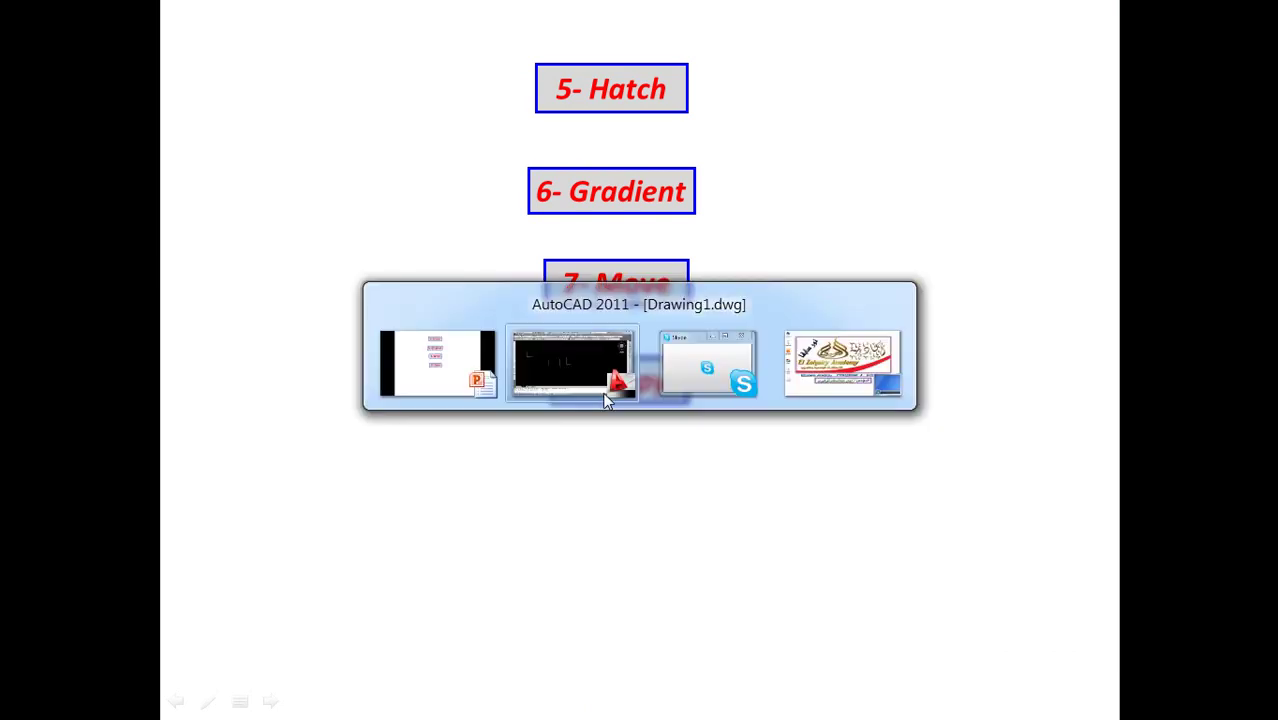
pyautogui.click(688, 430)
pyautogui.click(331, 430)
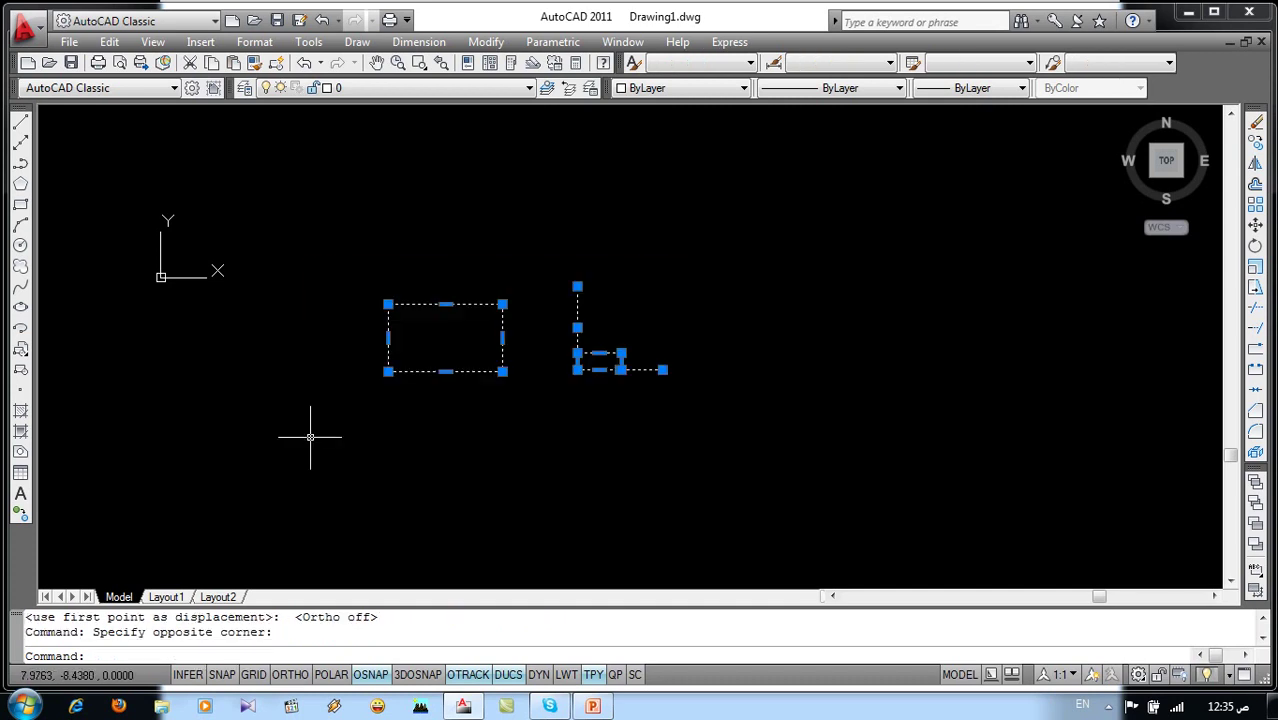
pyautogui.press('Delete')
# Draw a small circle with the C command
pyautogui.write('c')
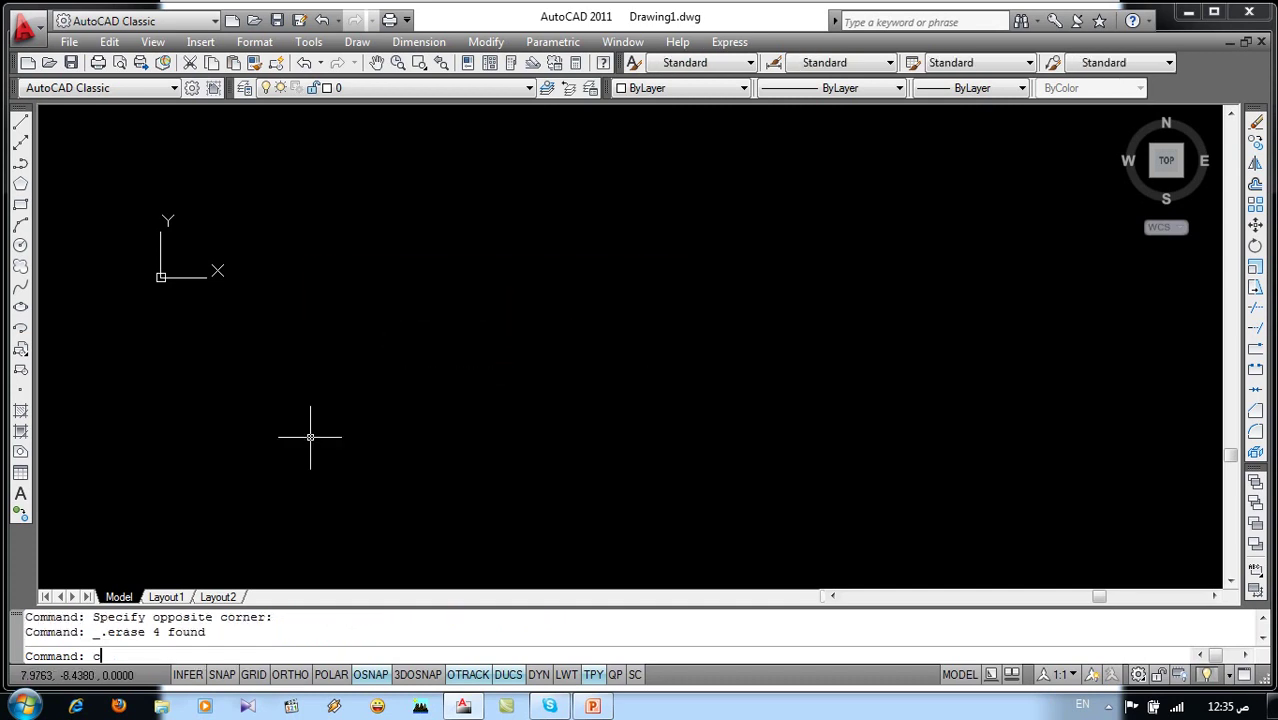
pyautogui.press('Return')
pyautogui.click(341, 355)
pyautogui.click(351, 381)
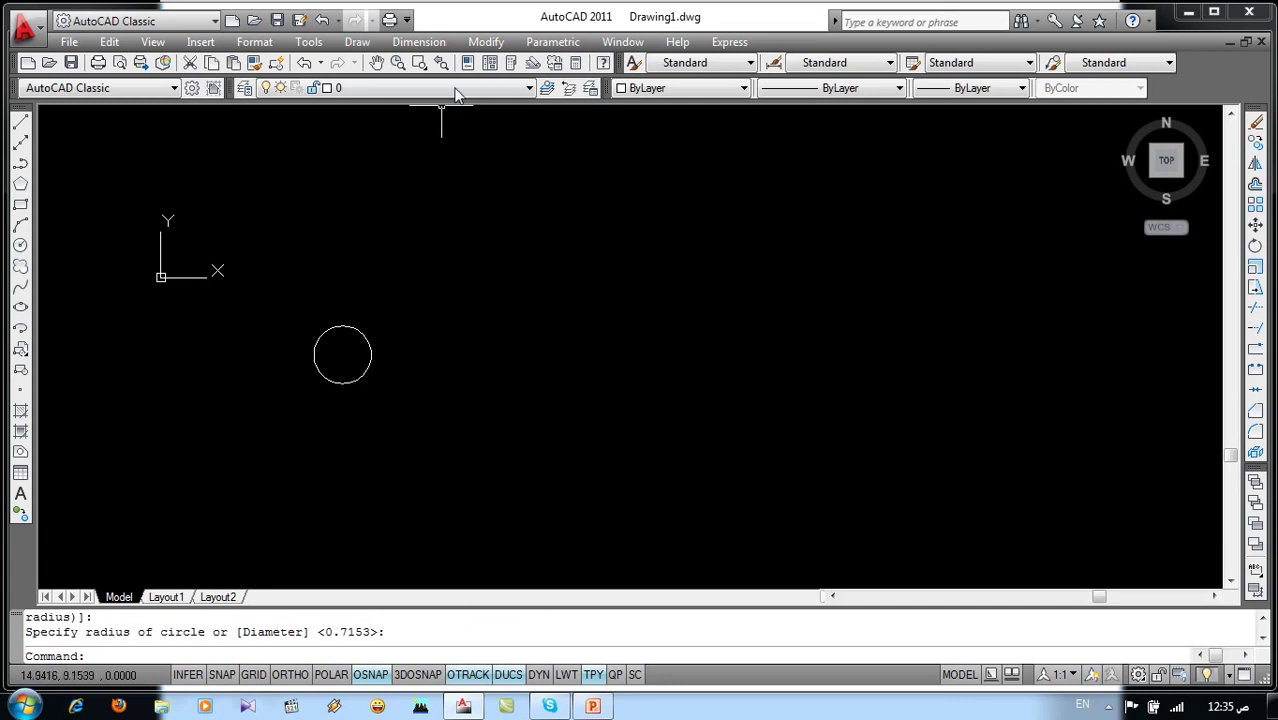
# Look at Modify > Copy, cancel it, and start COPY with the CP alias
pyautogui.click(486, 44)
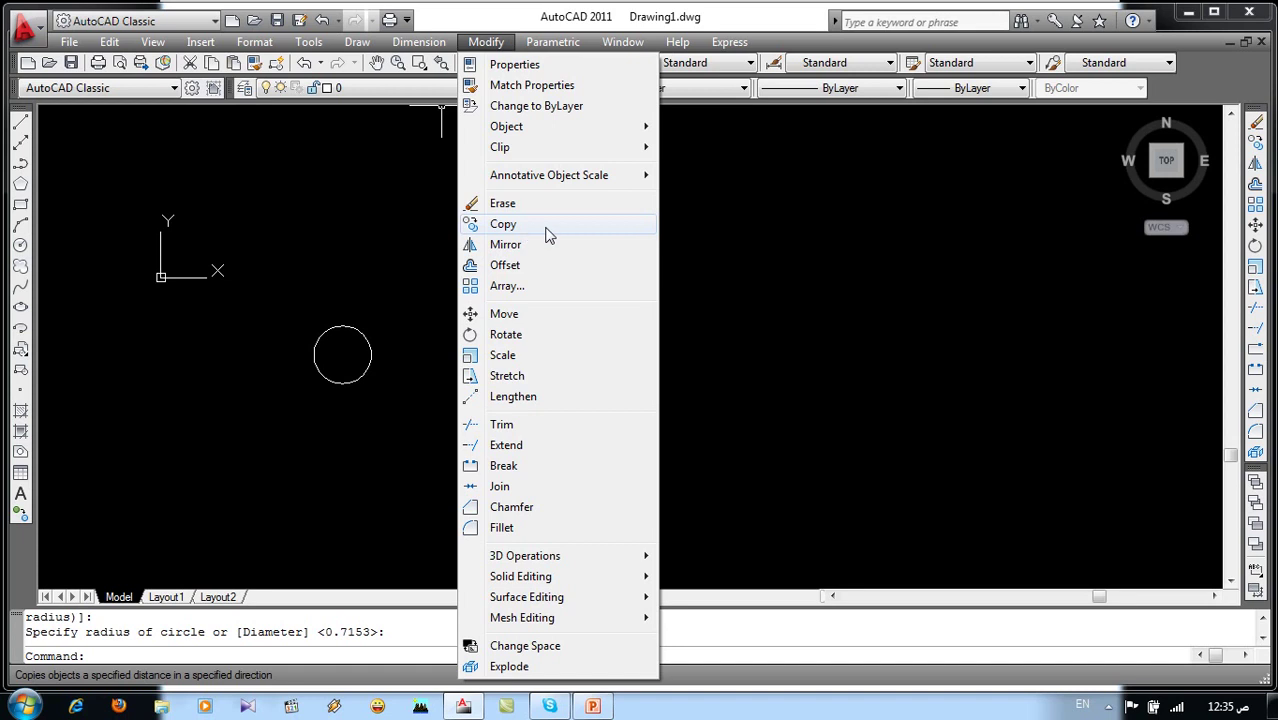
pyautogui.press('Escape')
pyautogui.click(500, 115)
pyautogui.click(650, 365)
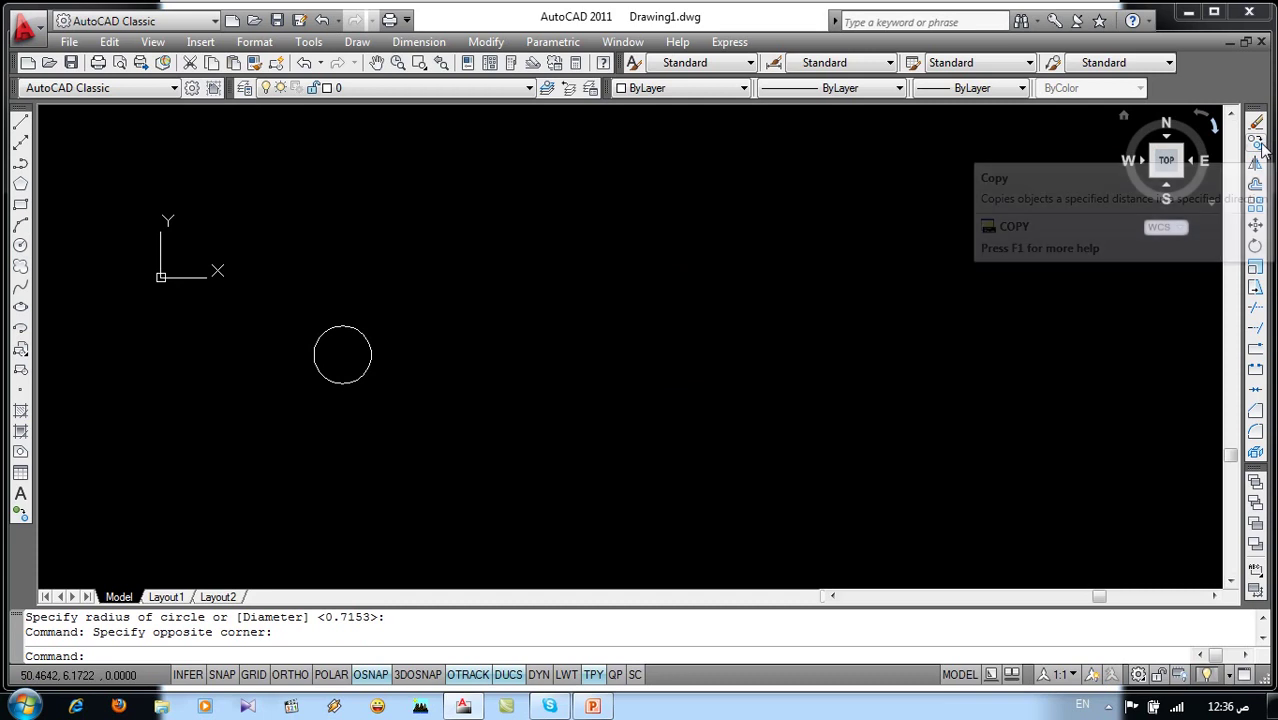
pyautogui.write('c')
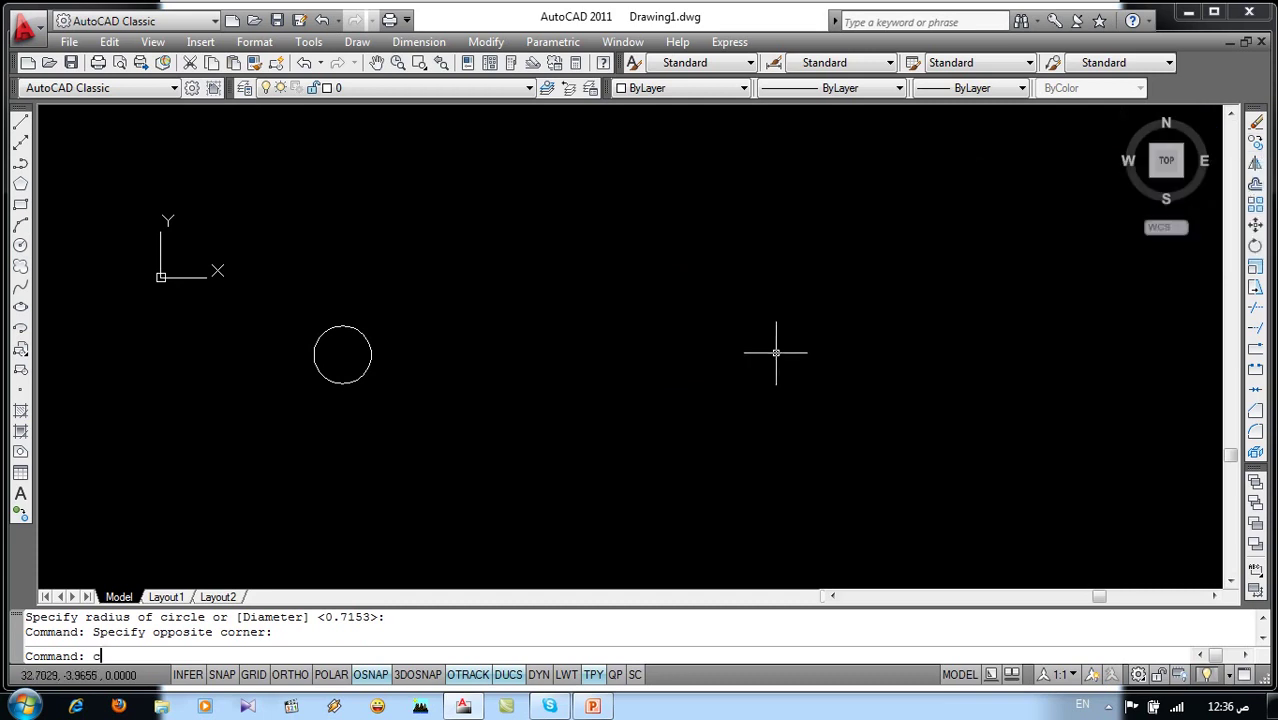
pyautogui.write('o')
pyautogui.press('Escape')
pyautogui.press('Escape')
pyautogui.write('cp')
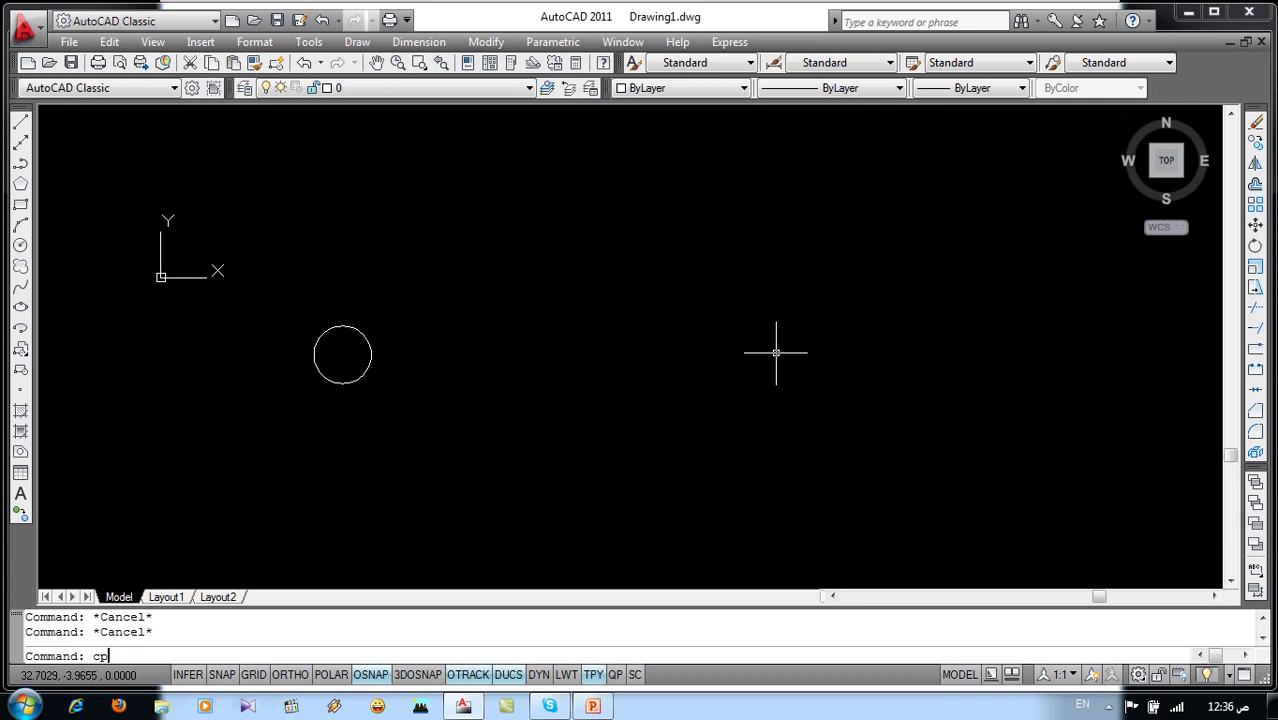
pyautogui.press('Return')
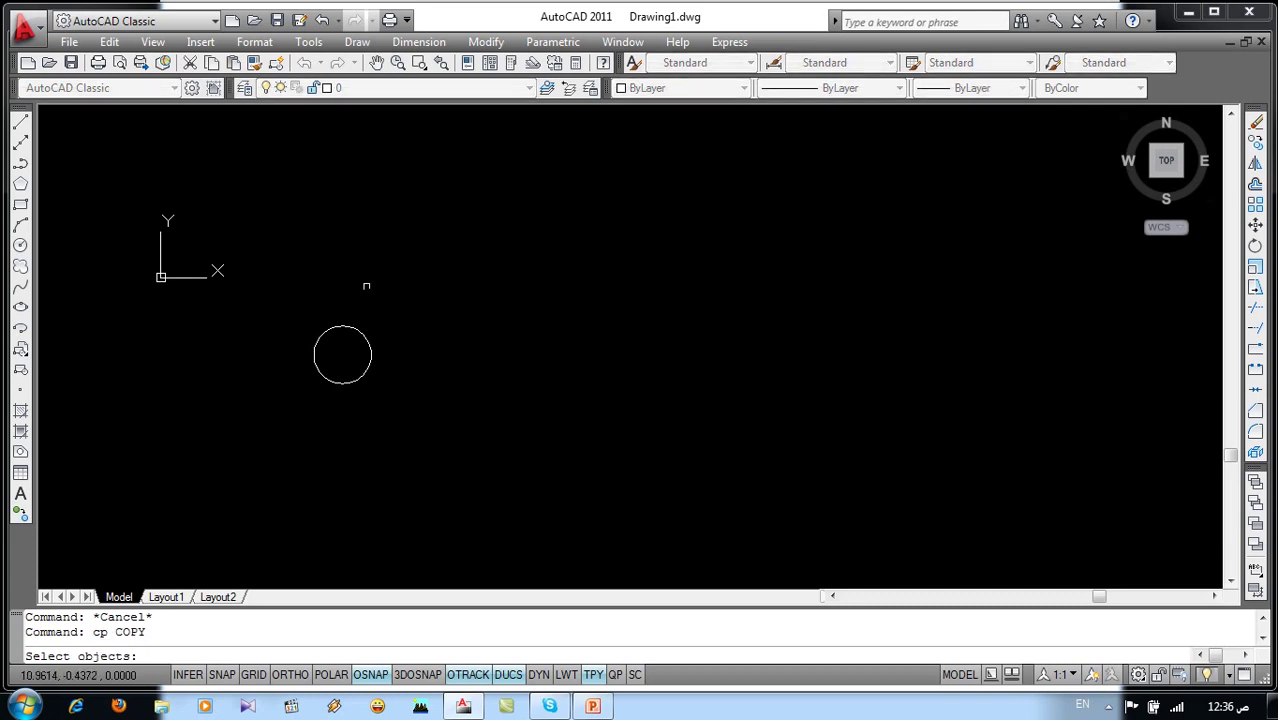
# Copy the circle from its centre to scattered positions, then window-select all the circles
pyautogui.click(398, 302)
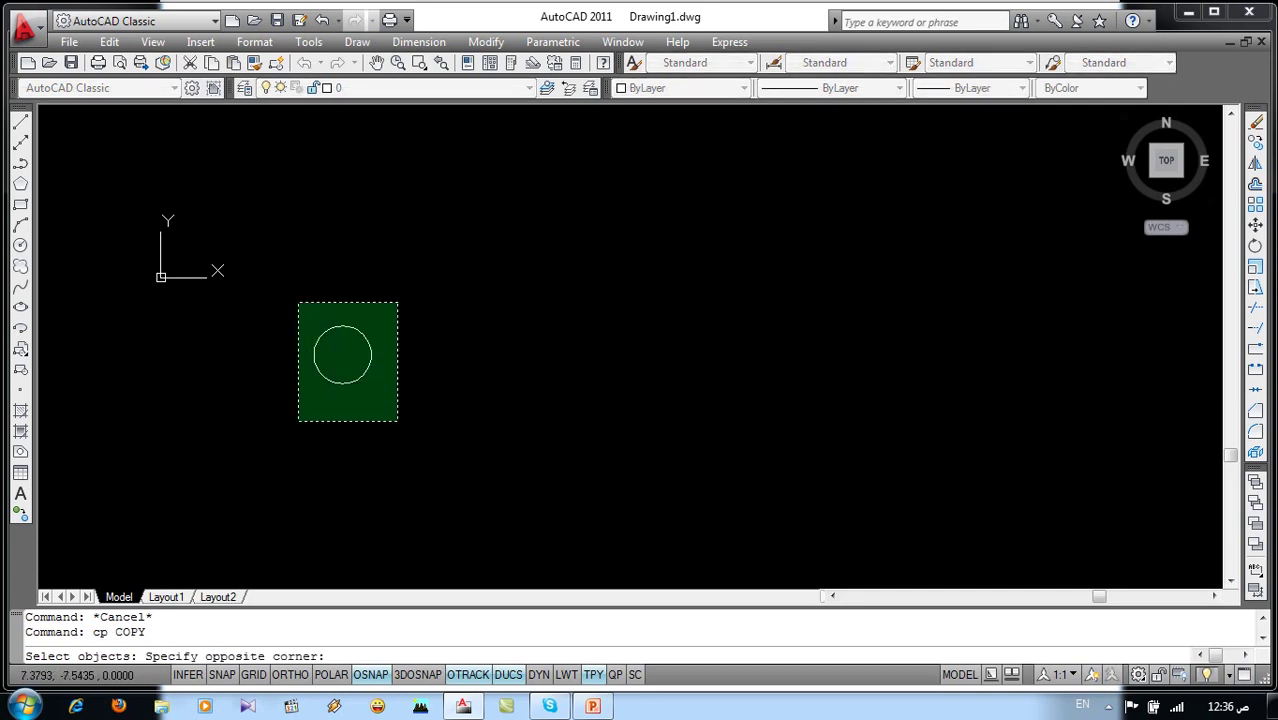
pyautogui.click(298, 421)
pyautogui.press('Return')
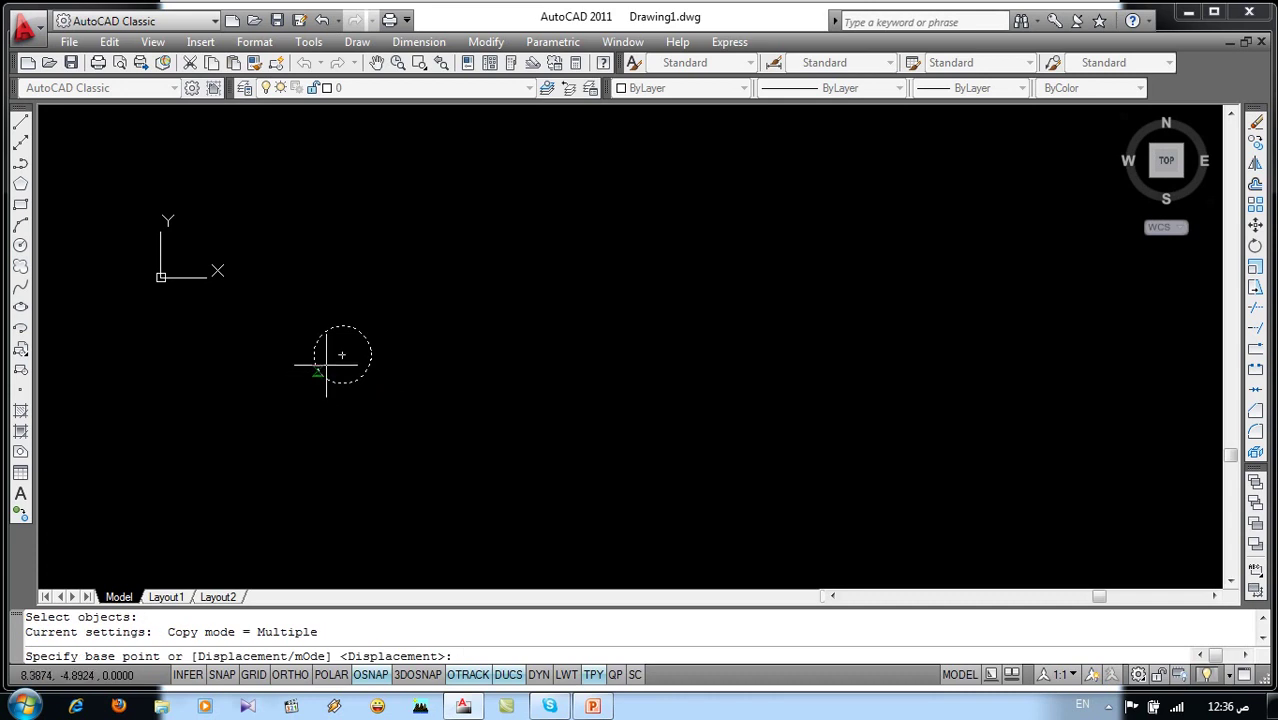
pyautogui.click(342, 355)
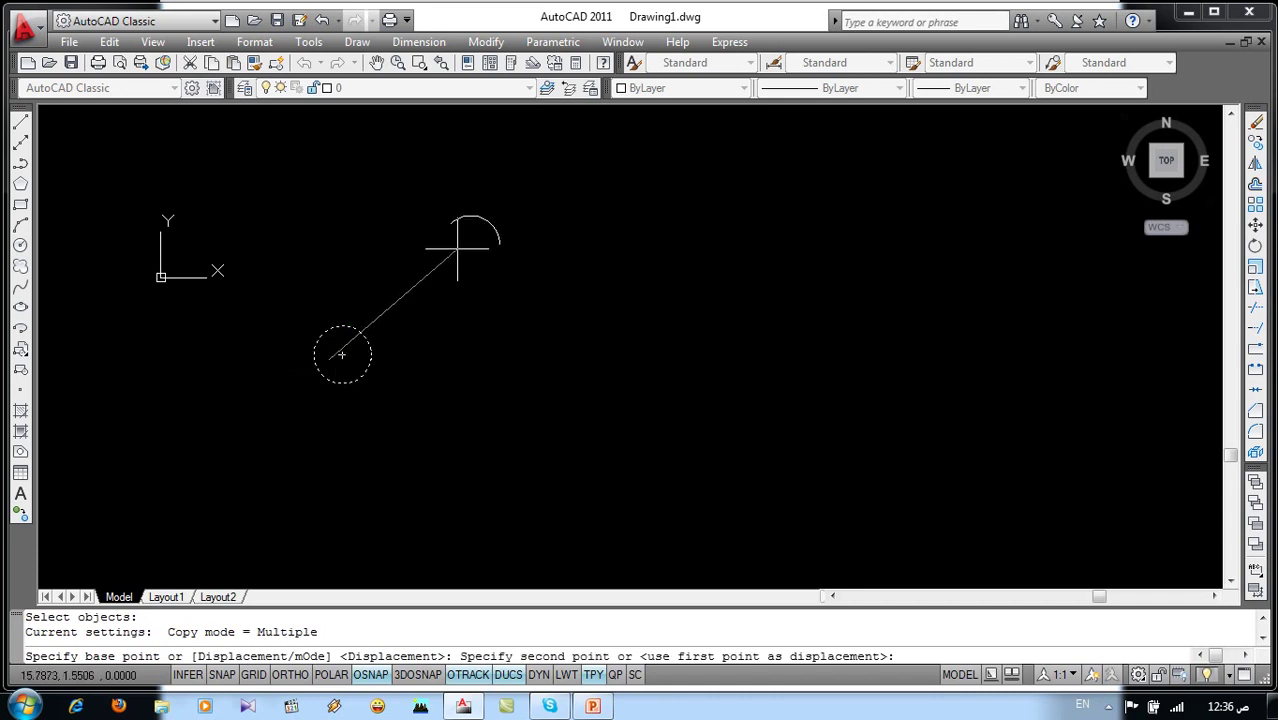
pyautogui.click(525, 205)
pyautogui.click(730, 257)
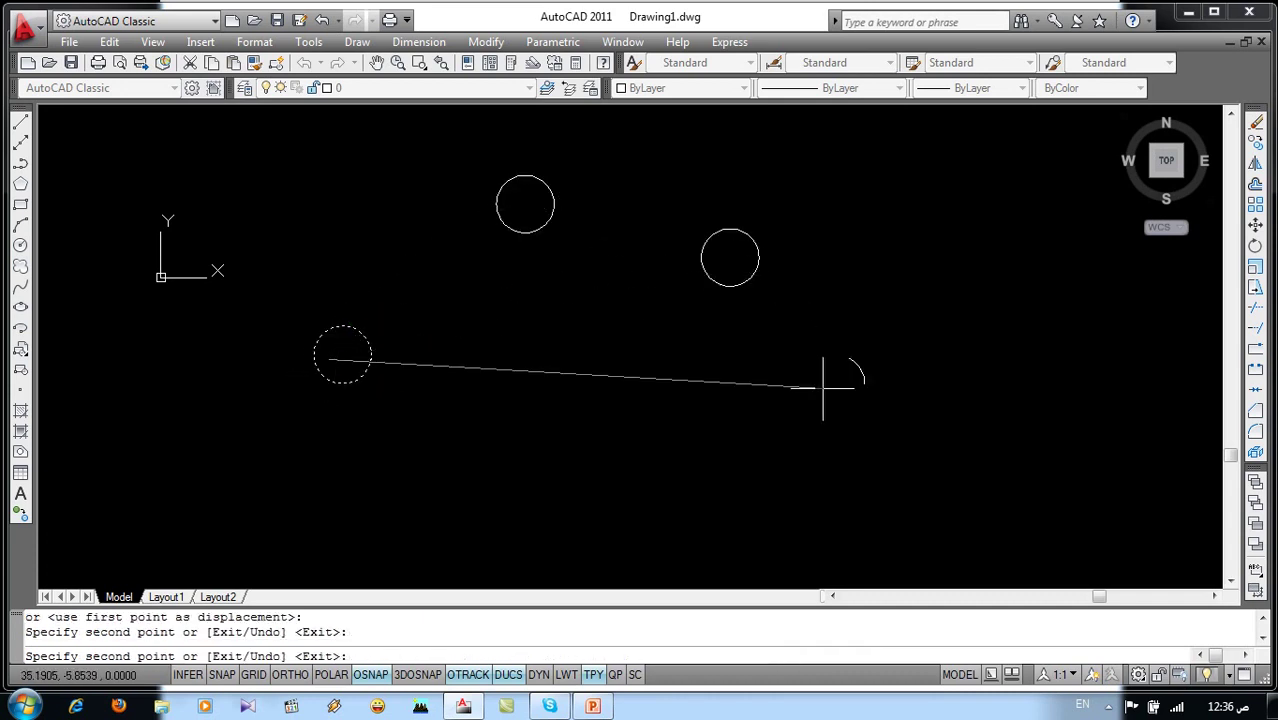
pyautogui.click(849, 394)
pyautogui.click(506, 333)
pyautogui.click(559, 475)
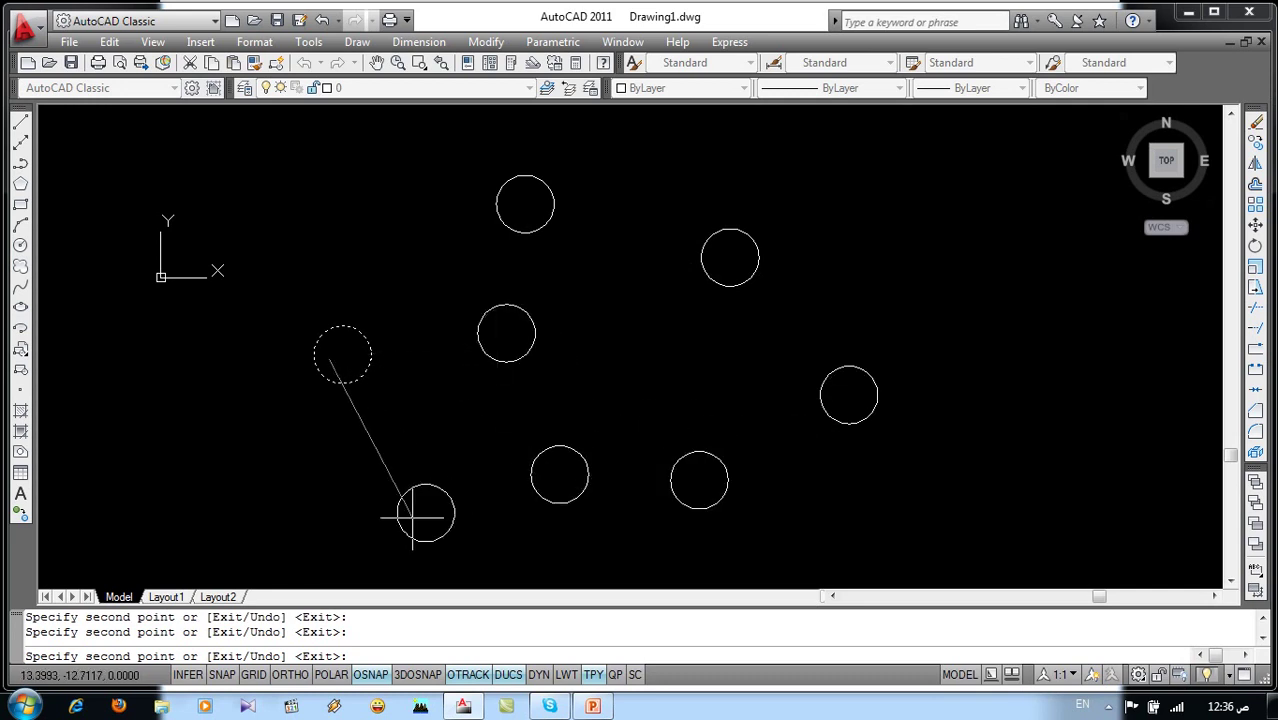
pyautogui.press('Return')
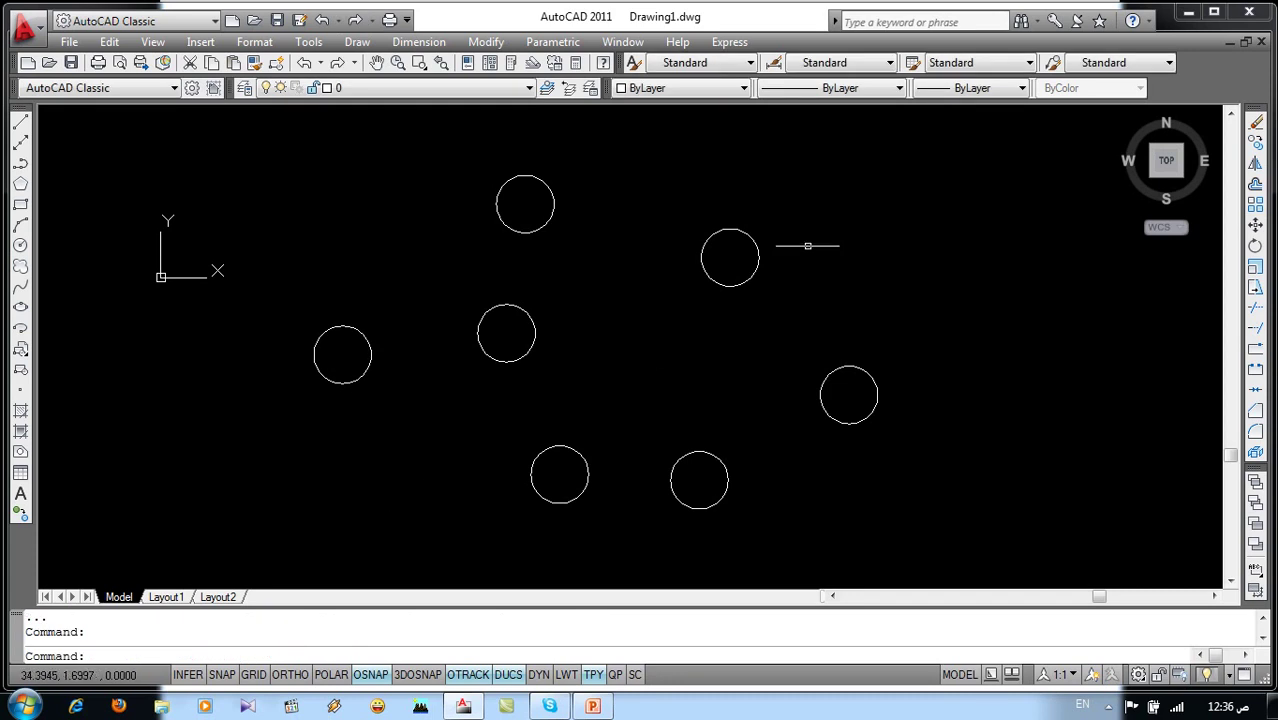
pyautogui.click(963, 148)
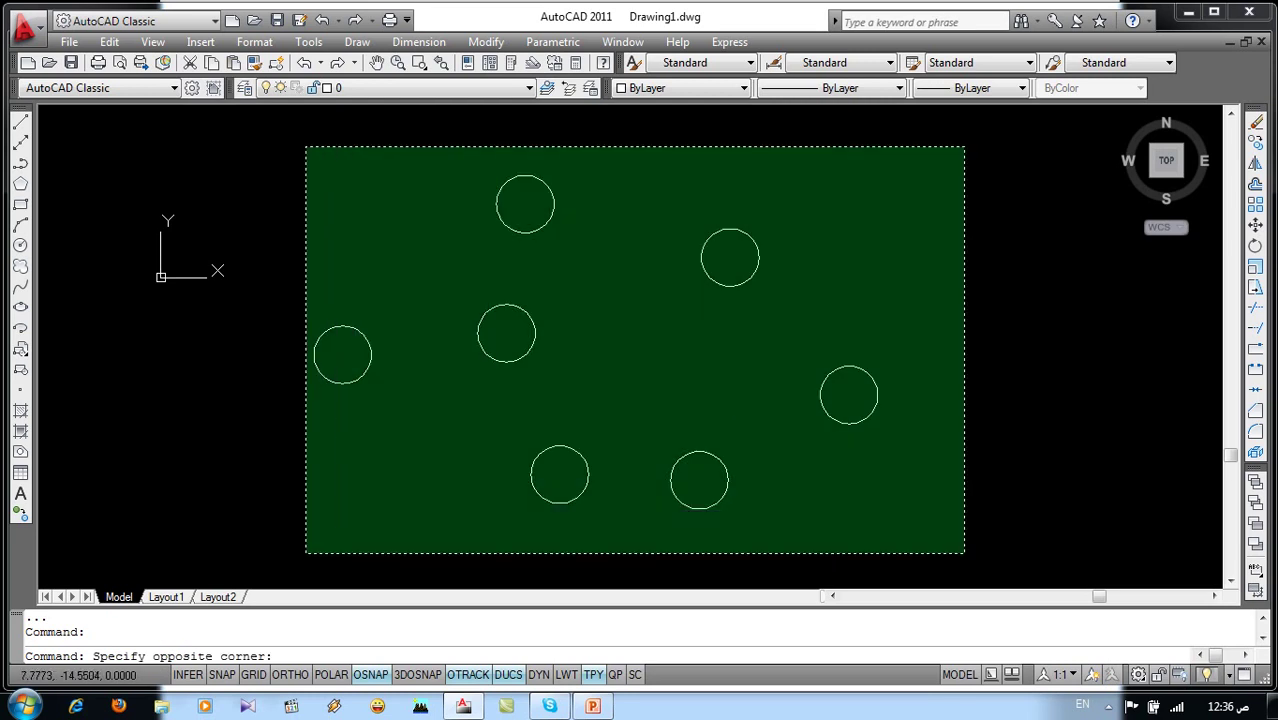
pyautogui.click(306, 551)
# Erase the circles and draw a 4-unit vertical line downward with Ortho on
pyautogui.press('Delete')
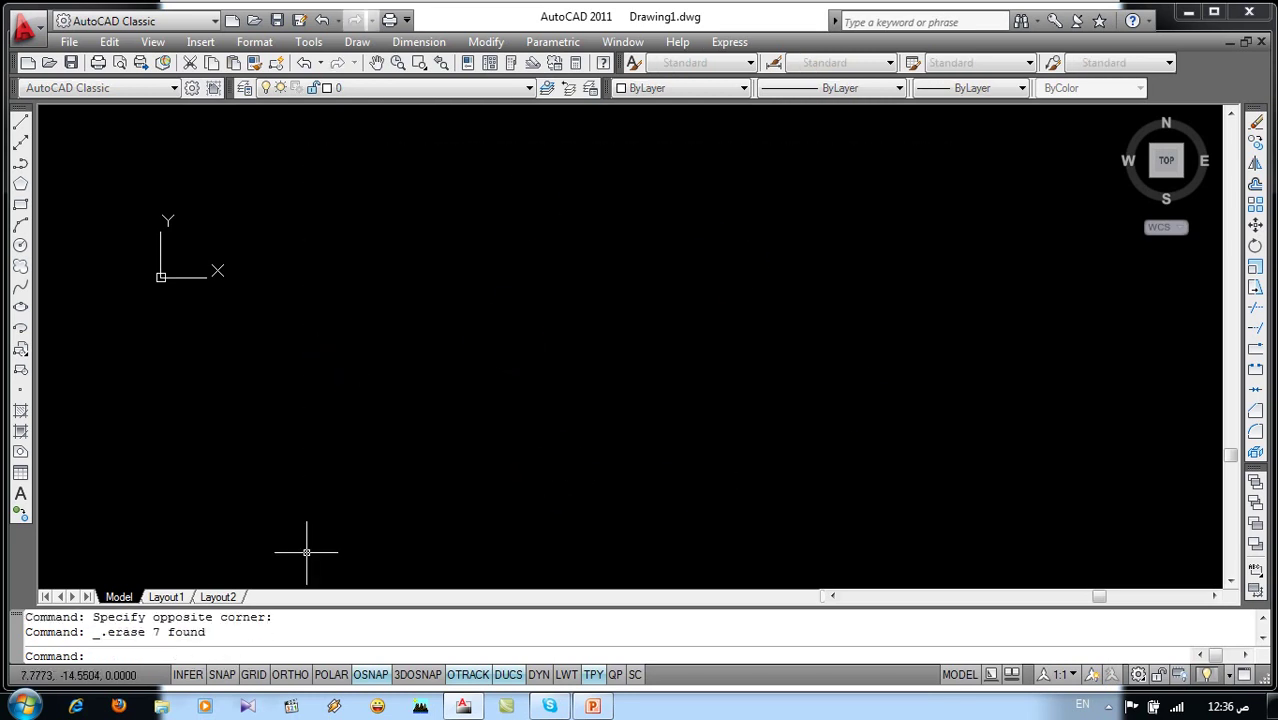
pyautogui.write('l')
pyautogui.press('Return')
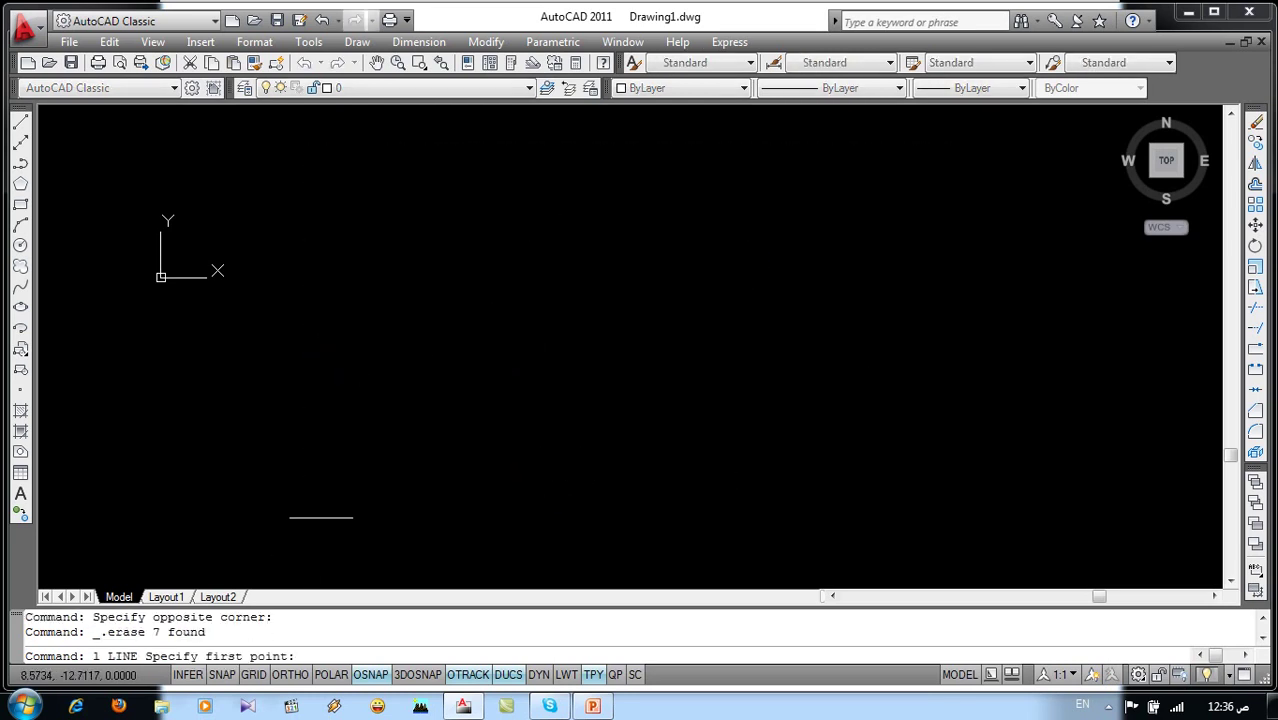
pyautogui.click(487, 208)
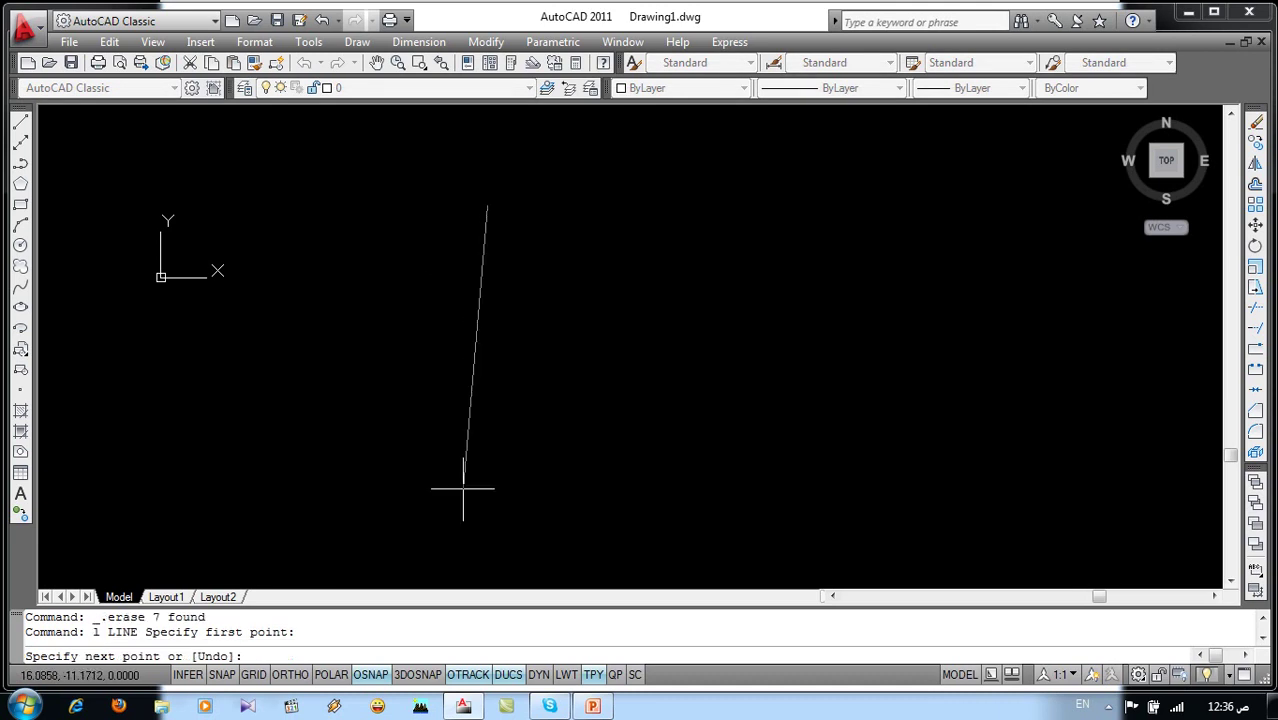
pyautogui.press('F8')
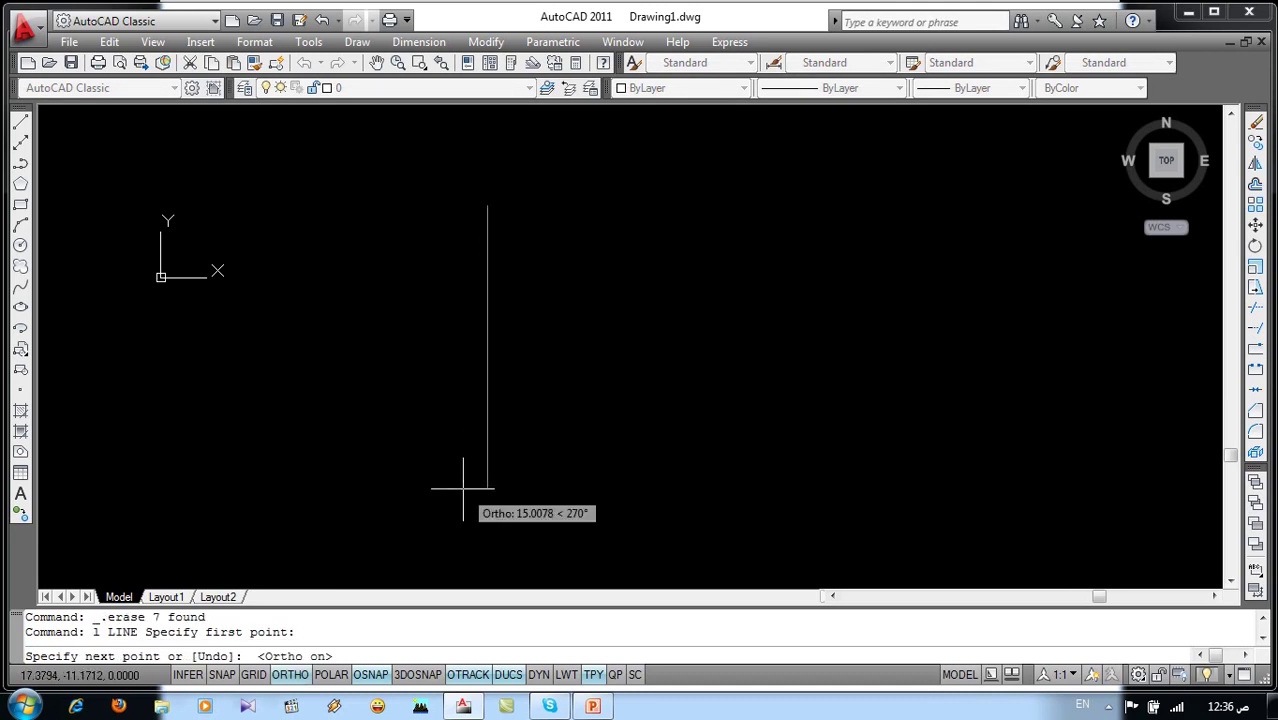
pyautogui.write('4')
pyautogui.press('Return')
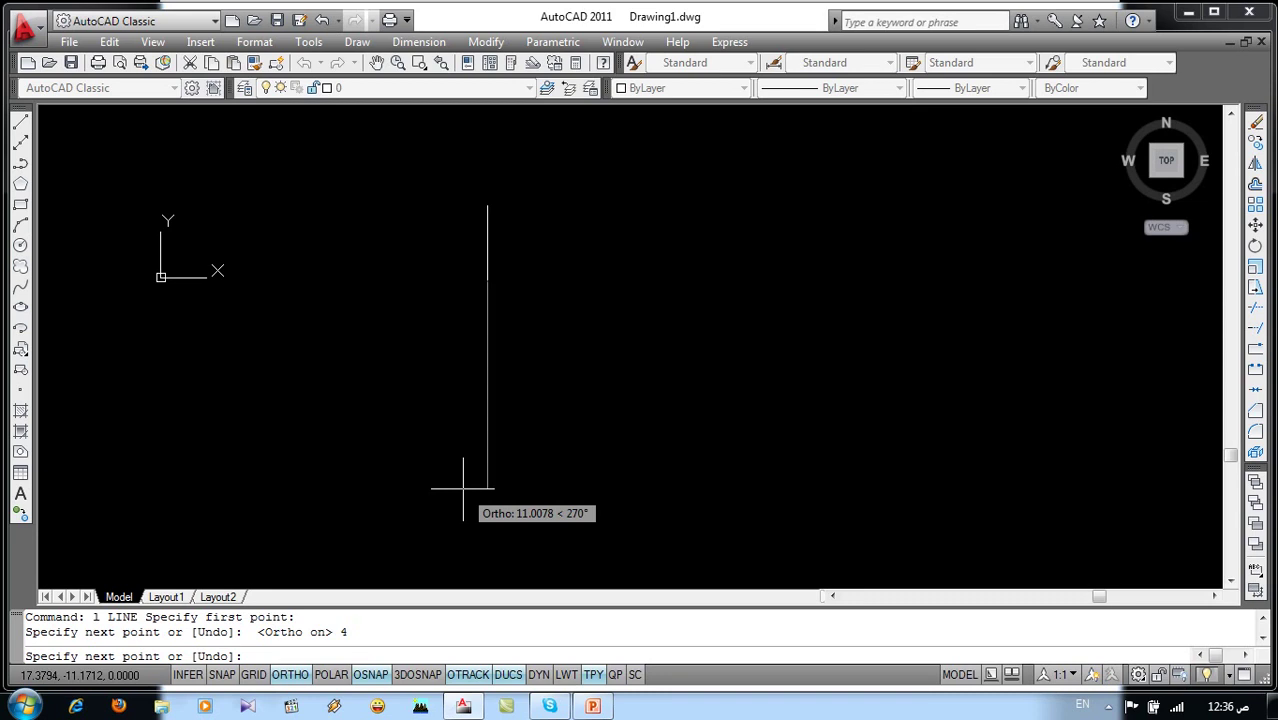
pyautogui.press('Escape')
pyautogui.scroll(3, 471, 180)
pyautogui.moveTo(603, 318); pyautogui.dragTo(494, 311, button='middle')
pyautogui.write('co')
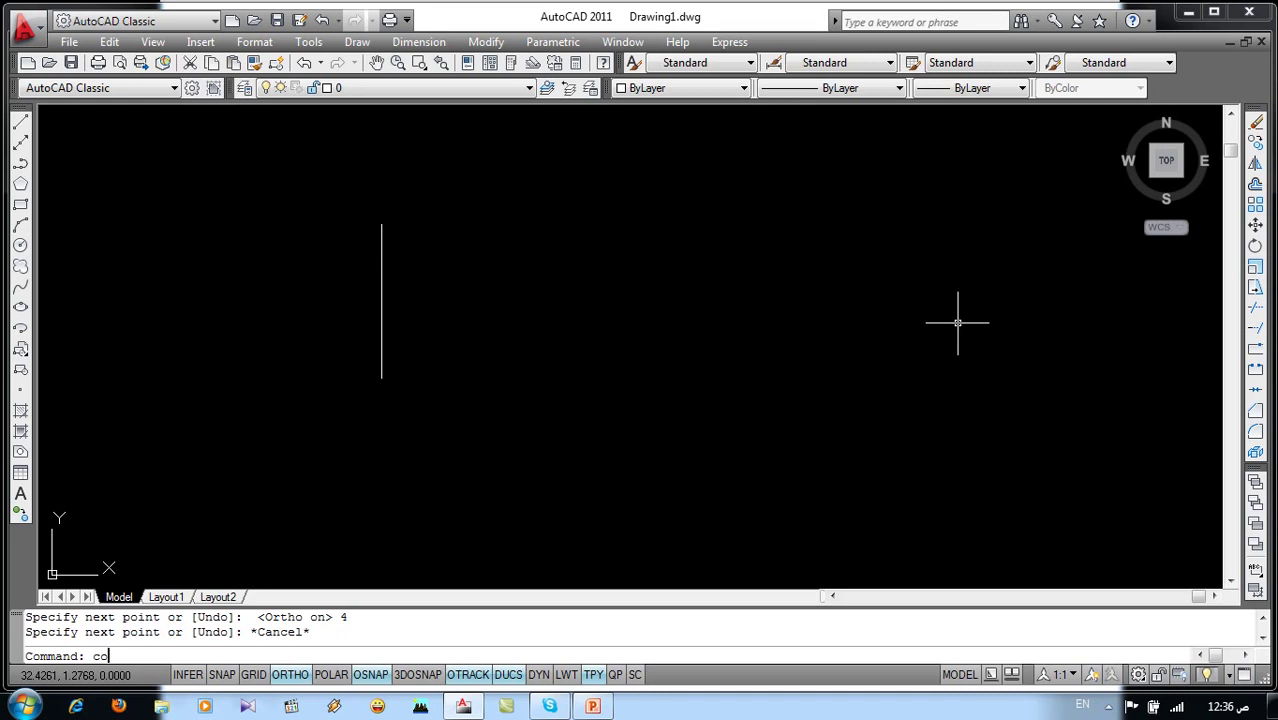
# Copy the line from its top end to six positions in a row to the right
pyautogui.press('Return')
pyautogui.click(426, 190)
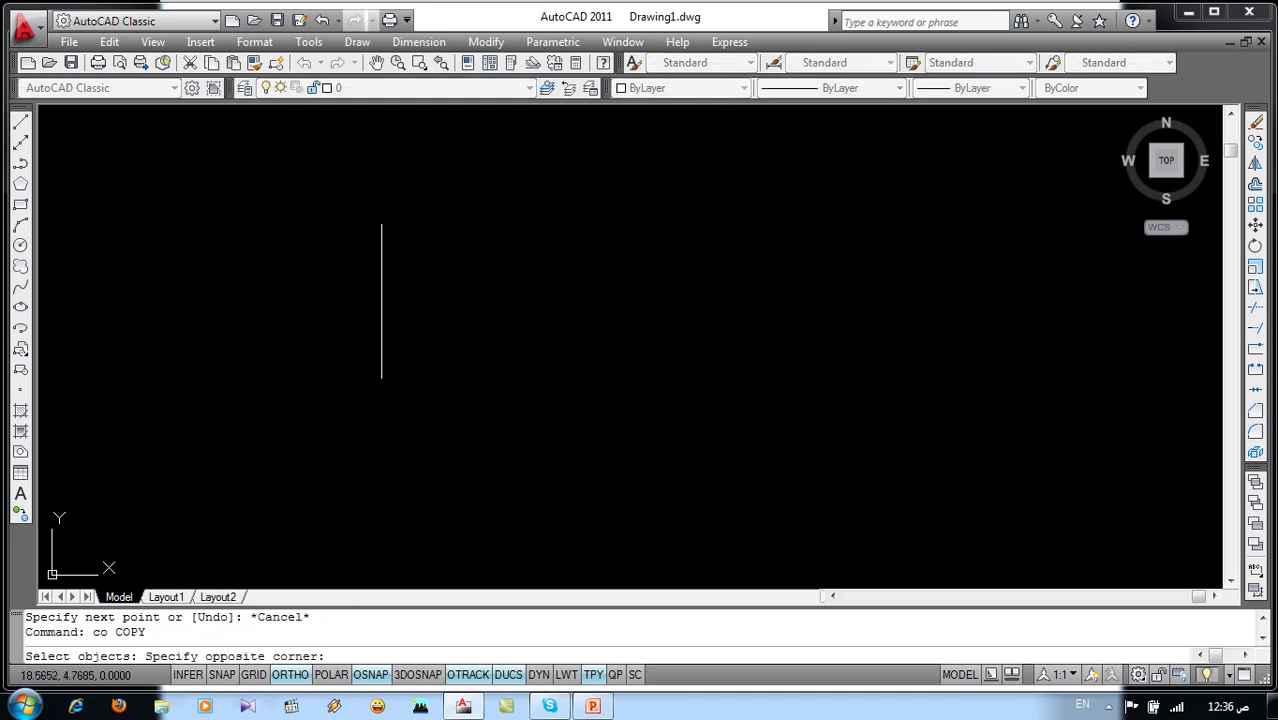
pyautogui.click(306, 429)
pyautogui.press('Return')
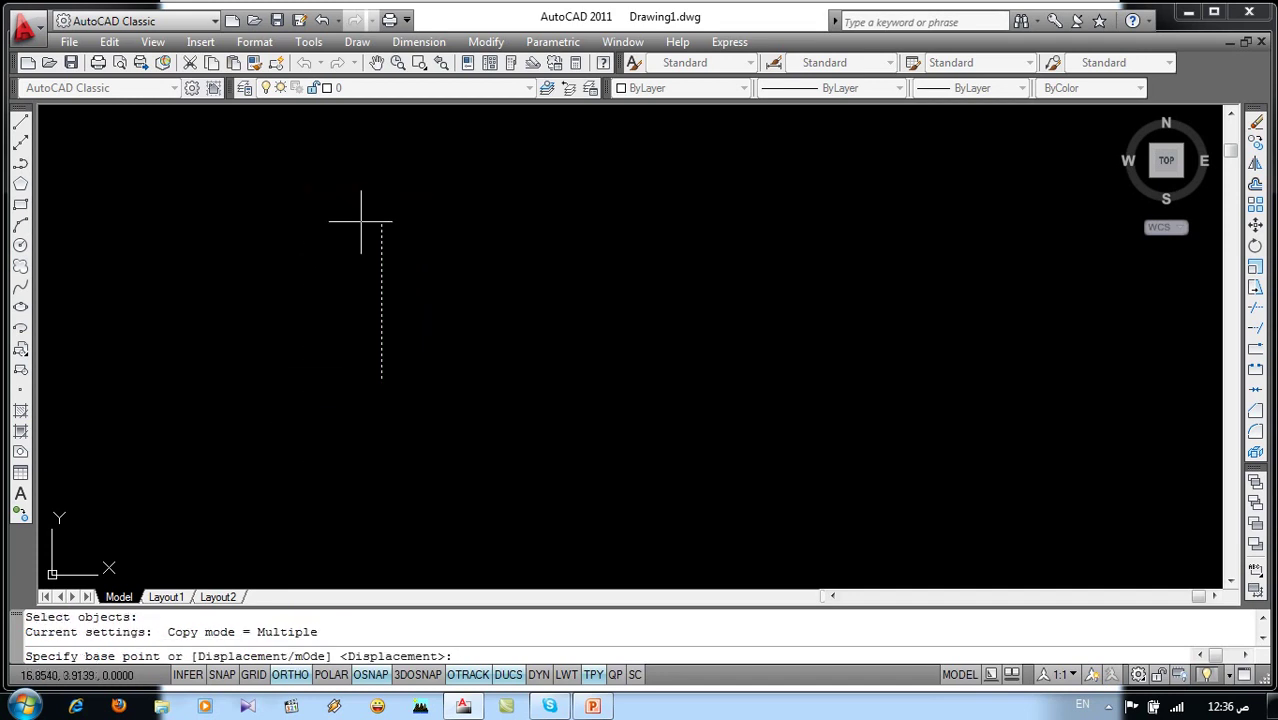
pyautogui.click(380, 224)
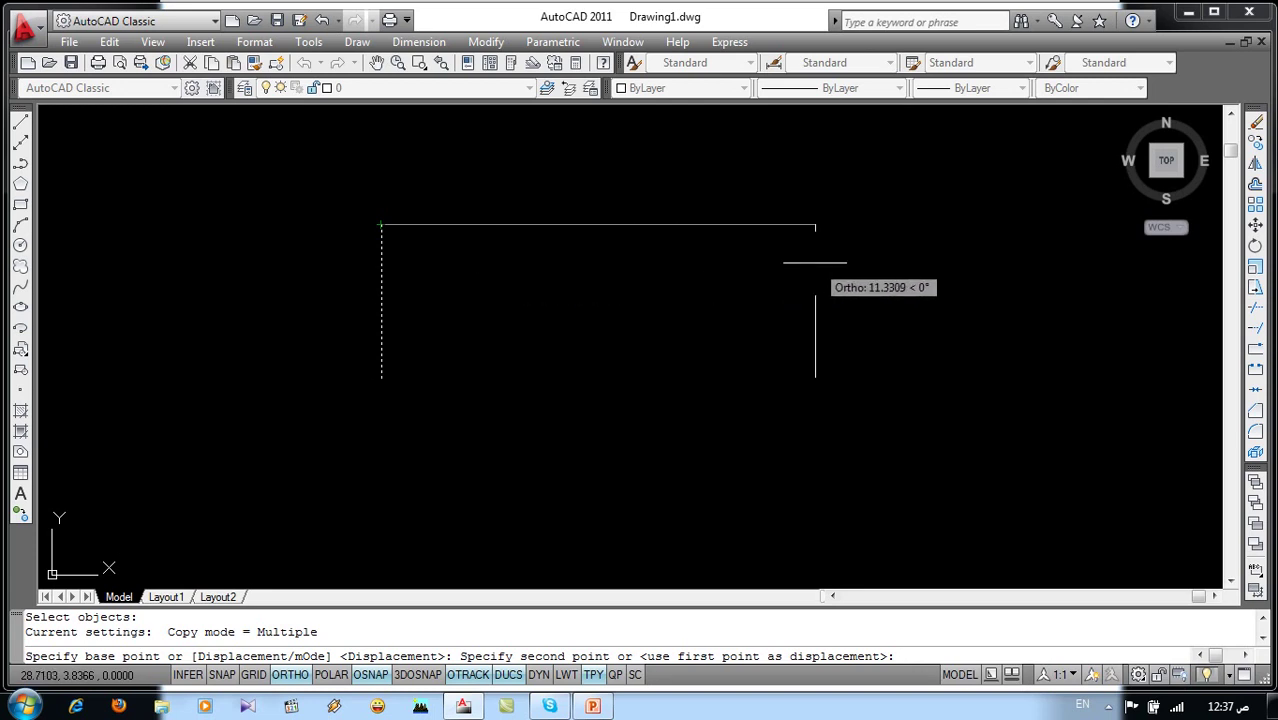
pyautogui.press('F8')
pyautogui.press('F8')
pyautogui.click(497, 224)
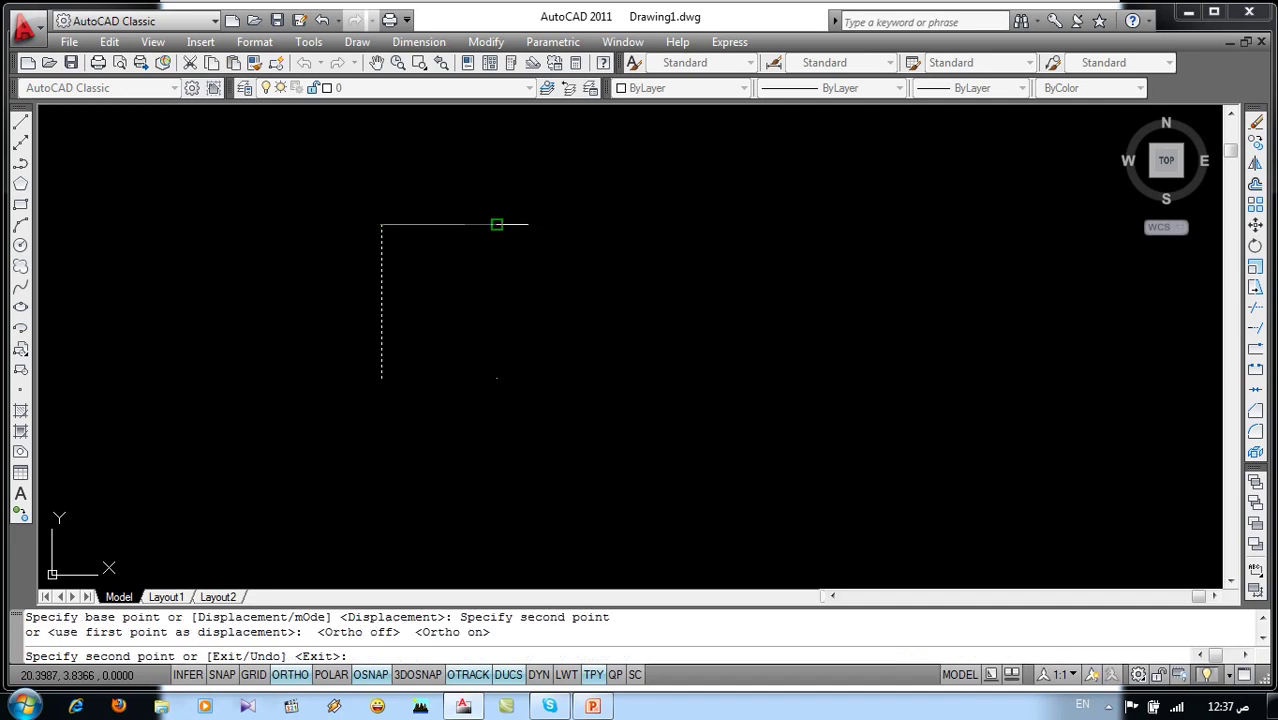
pyautogui.click(593, 229)
pyautogui.click(719, 236)
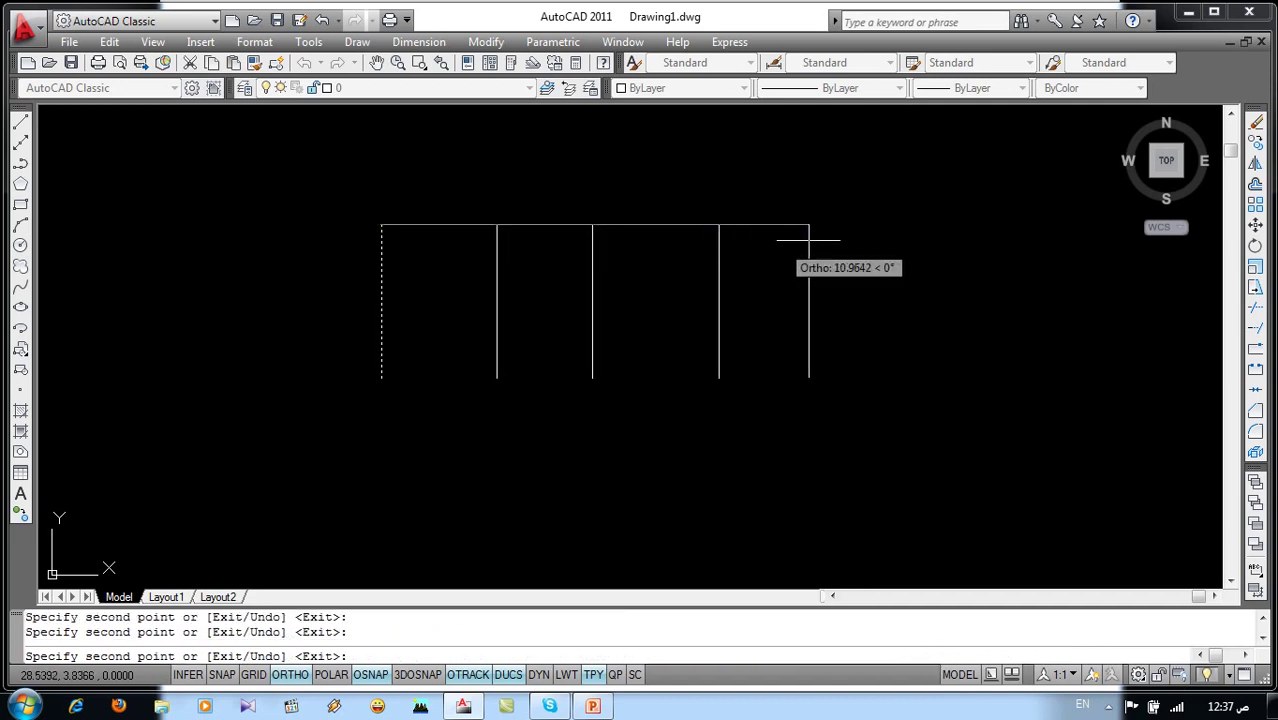
pyautogui.click(860, 228)
pyautogui.click(1005, 222)
pyautogui.click(1100, 246)
pyautogui.press('Escape')
pyautogui.moveTo(956, 371); pyautogui.dragTo(779, 383, button='middle')
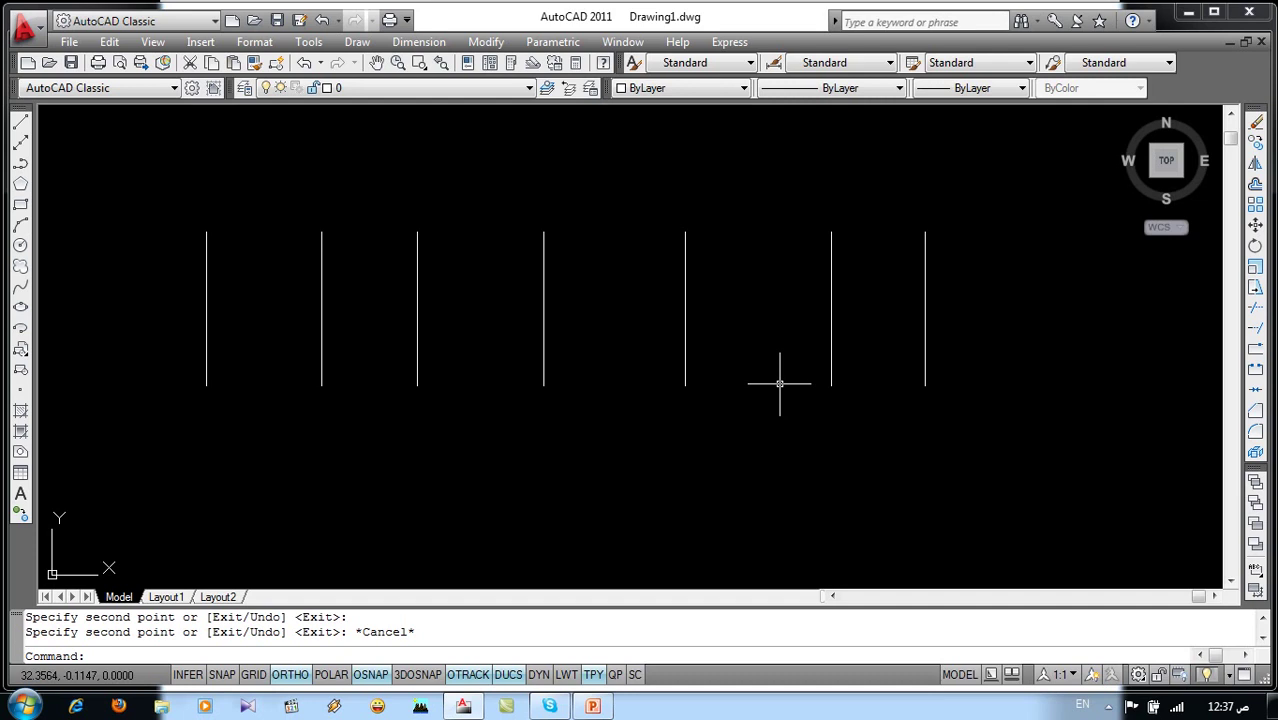
pyautogui.click(950, 255)
# Erase the six loose copies and start copying the first line from its top end
pyautogui.click(292, 365)
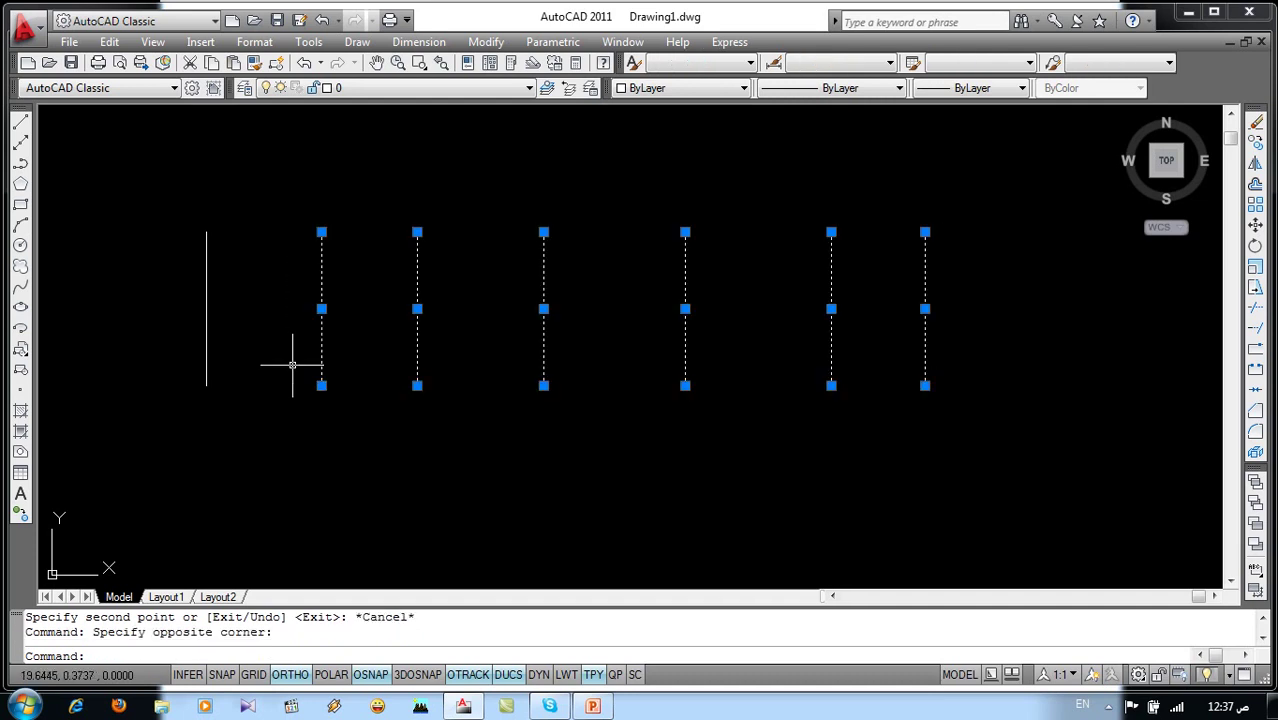
pyautogui.press('Delete')
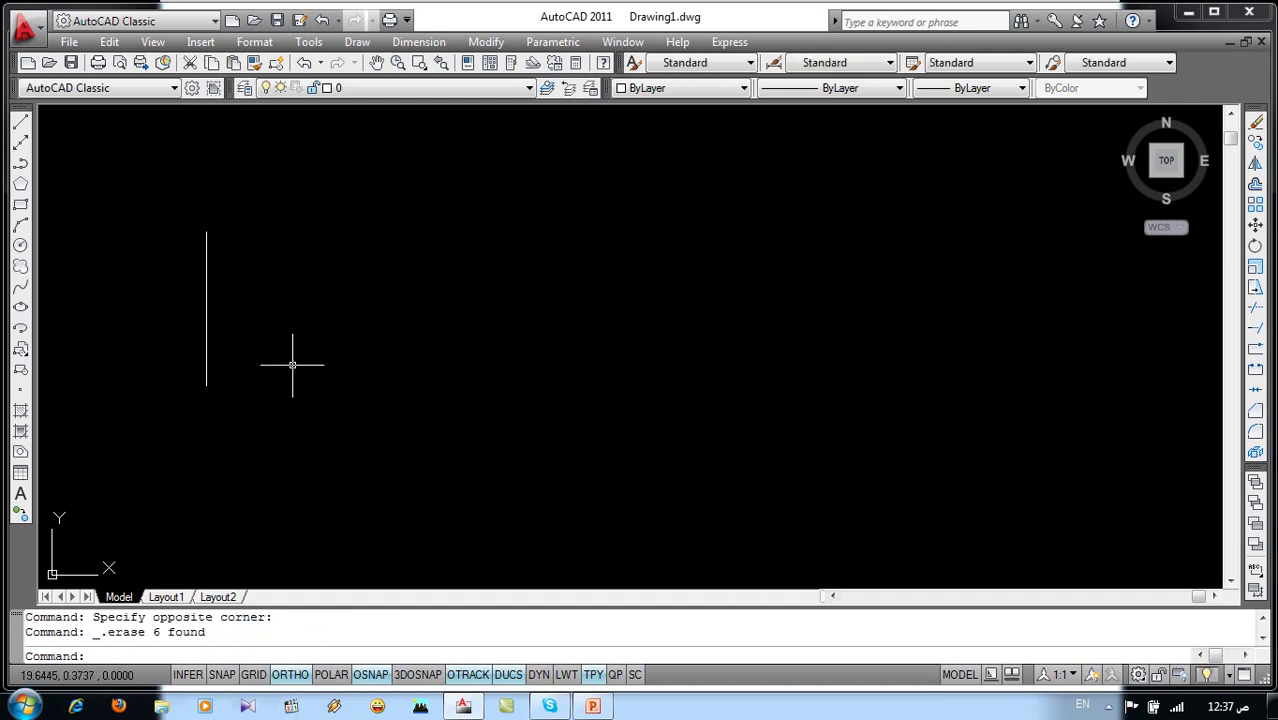
pyautogui.write('co')
pyautogui.press('Return')
pyautogui.click(256, 178)
pyautogui.click(108, 418)
pyautogui.press('Return')
pyautogui.click(205, 232)
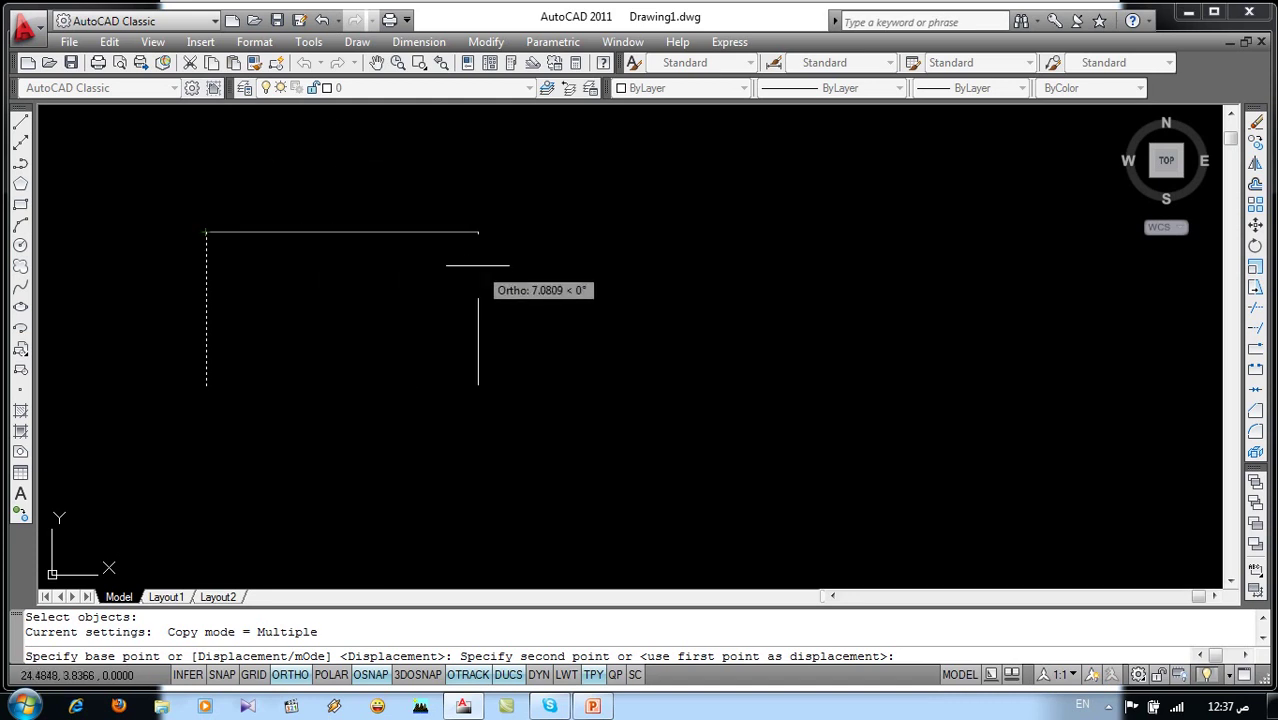
# Place line copies 2, 3, 6, 10 and 15 units to the right, then select the lines
pyautogui.write('2')
pyautogui.press('Return')
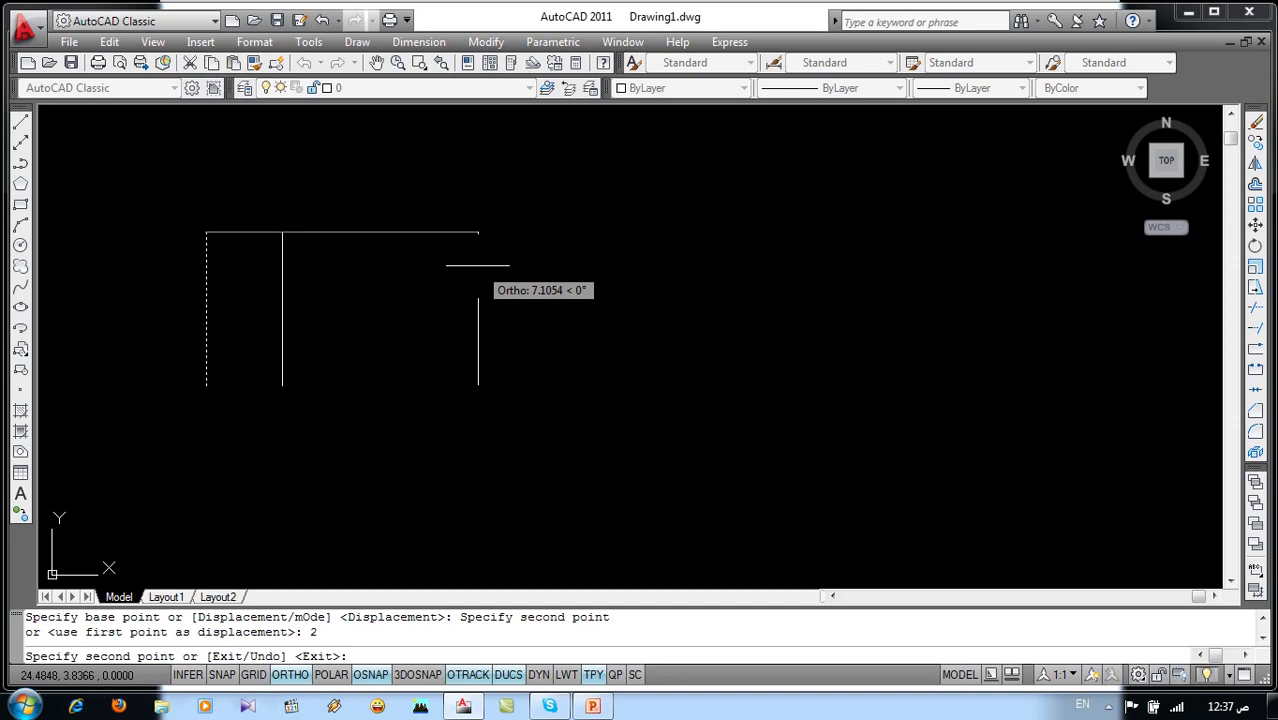
pyautogui.write('3')
pyautogui.press('Return')
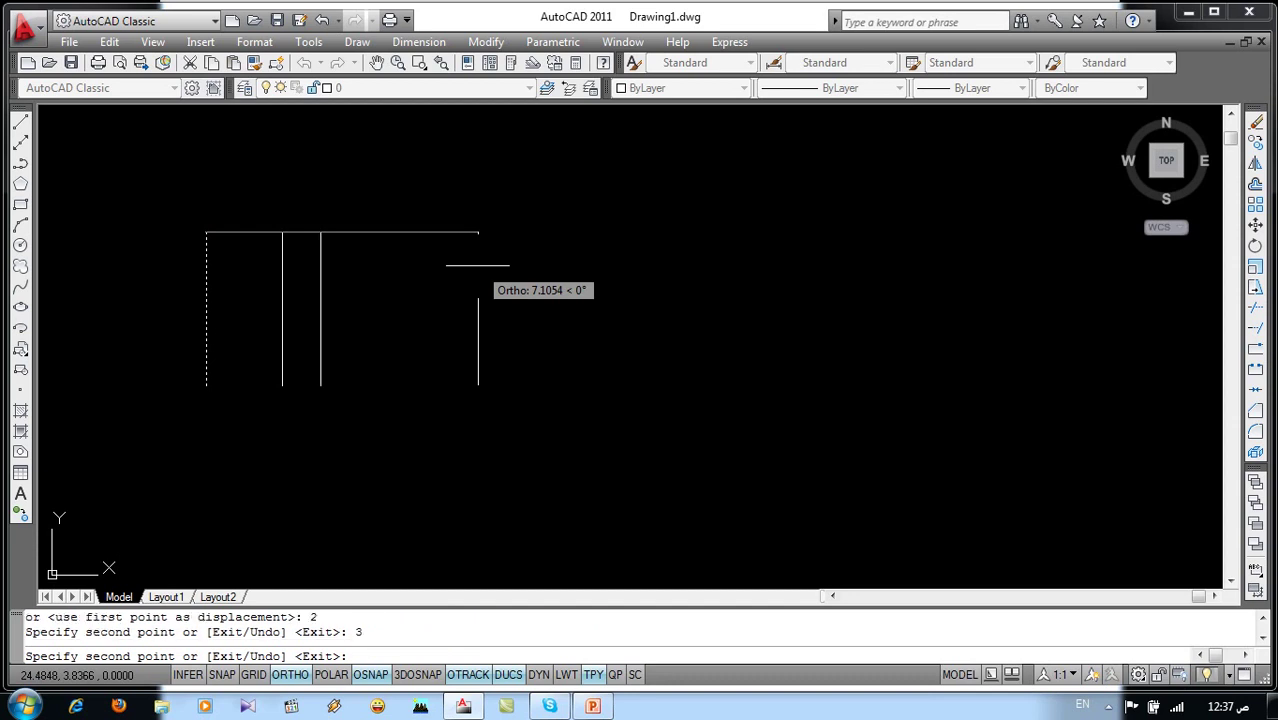
pyautogui.write('6')
pyautogui.press('Return')
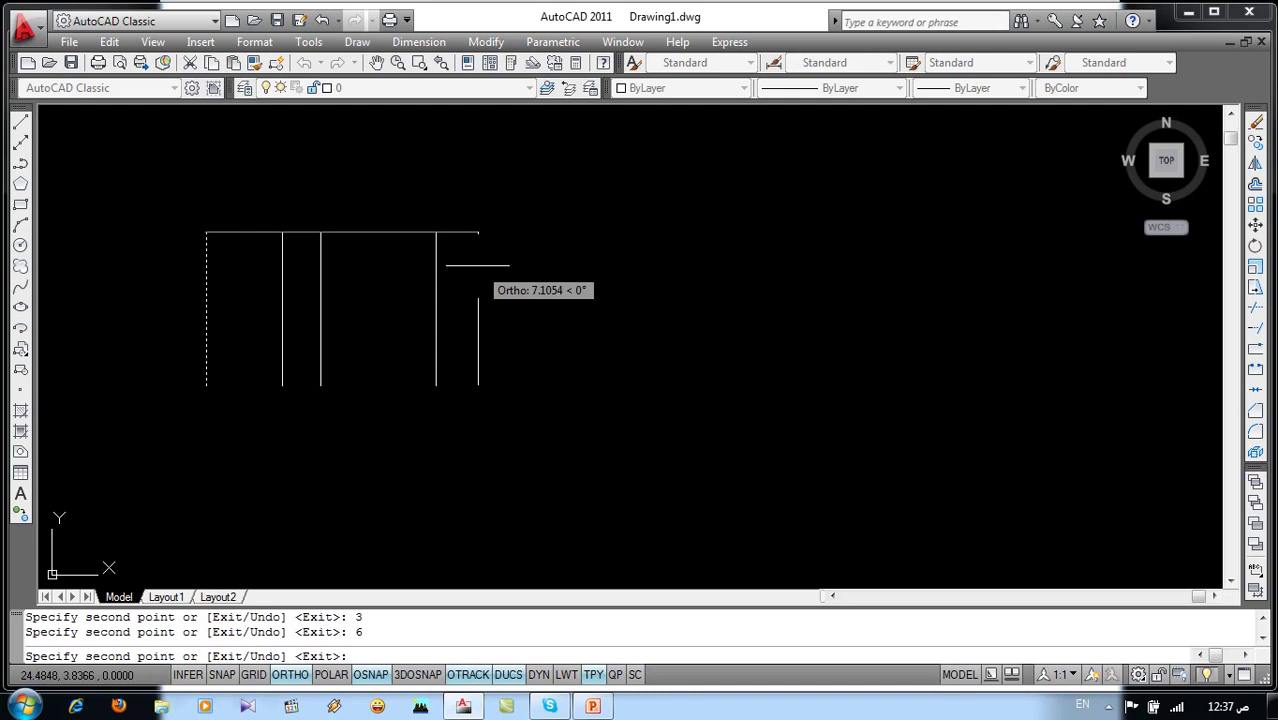
pyautogui.press('Return')
pyautogui.press('Return')
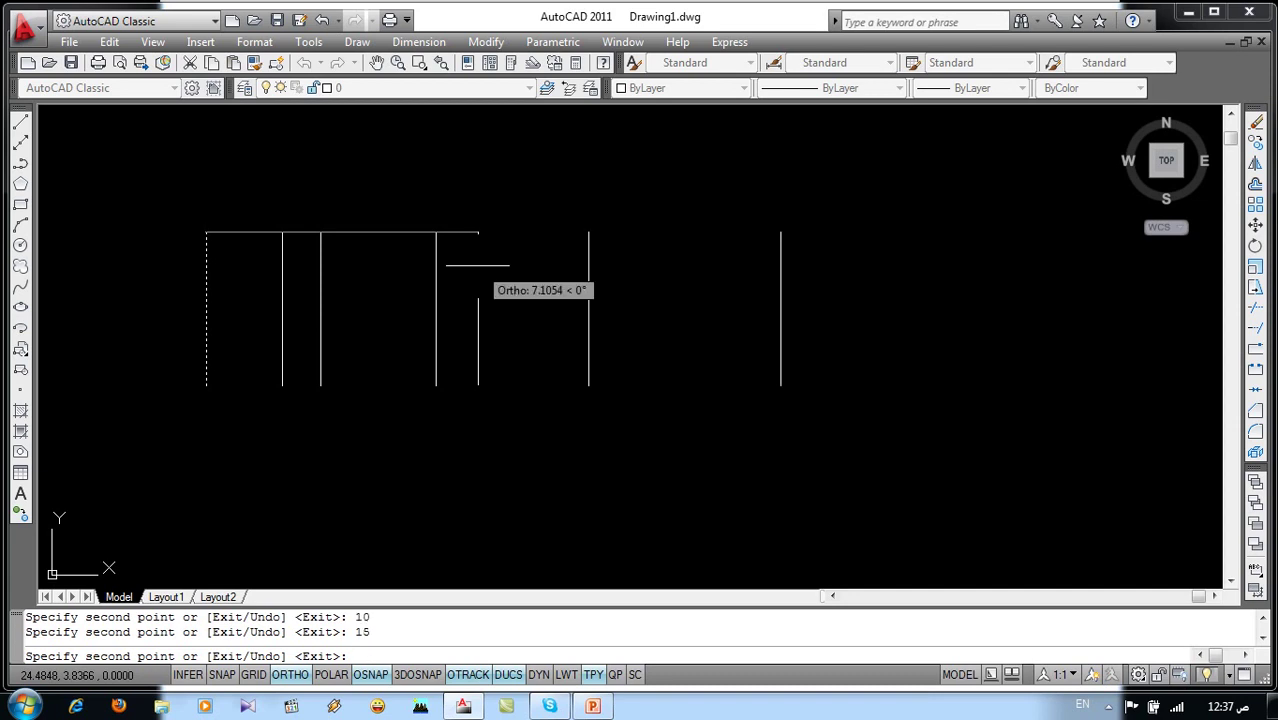
pyautogui.write('20')
pyautogui.press('Return')
pyautogui.press('Escape')
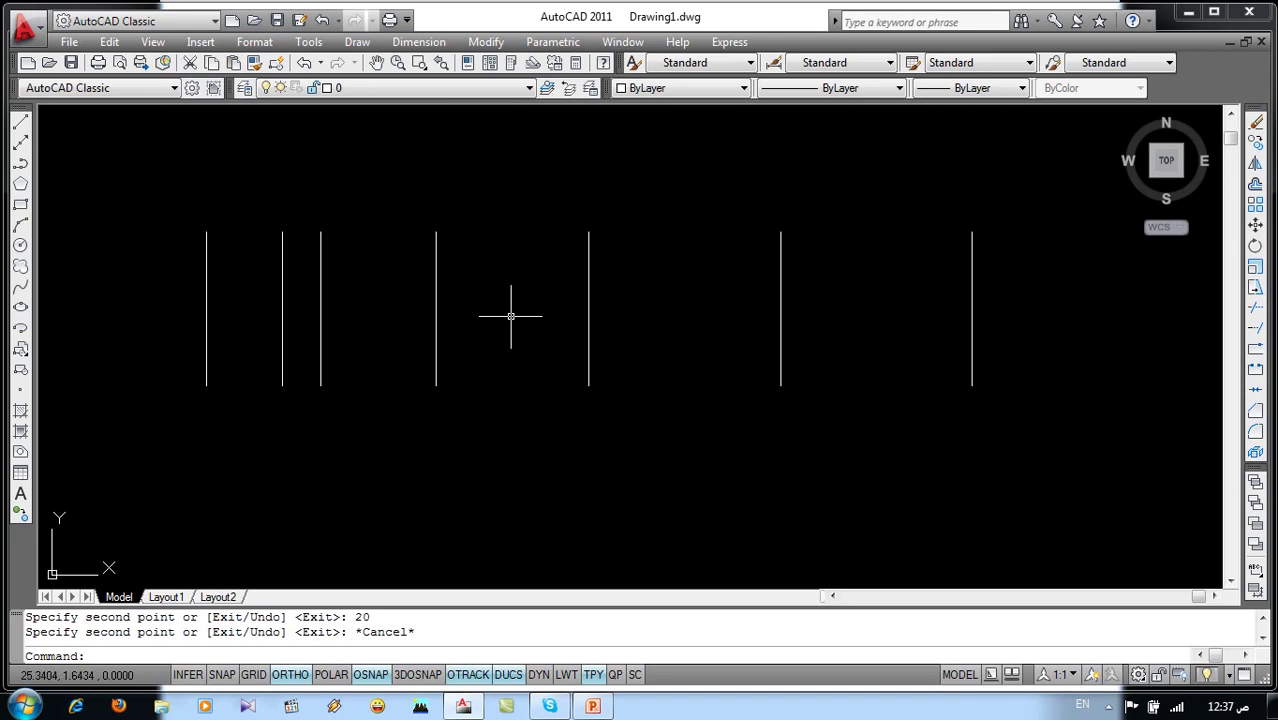
pyautogui.moveTo(513, 320); pyautogui.dragTo(518, 356, button='middle')
pyautogui.click(1010, 394)
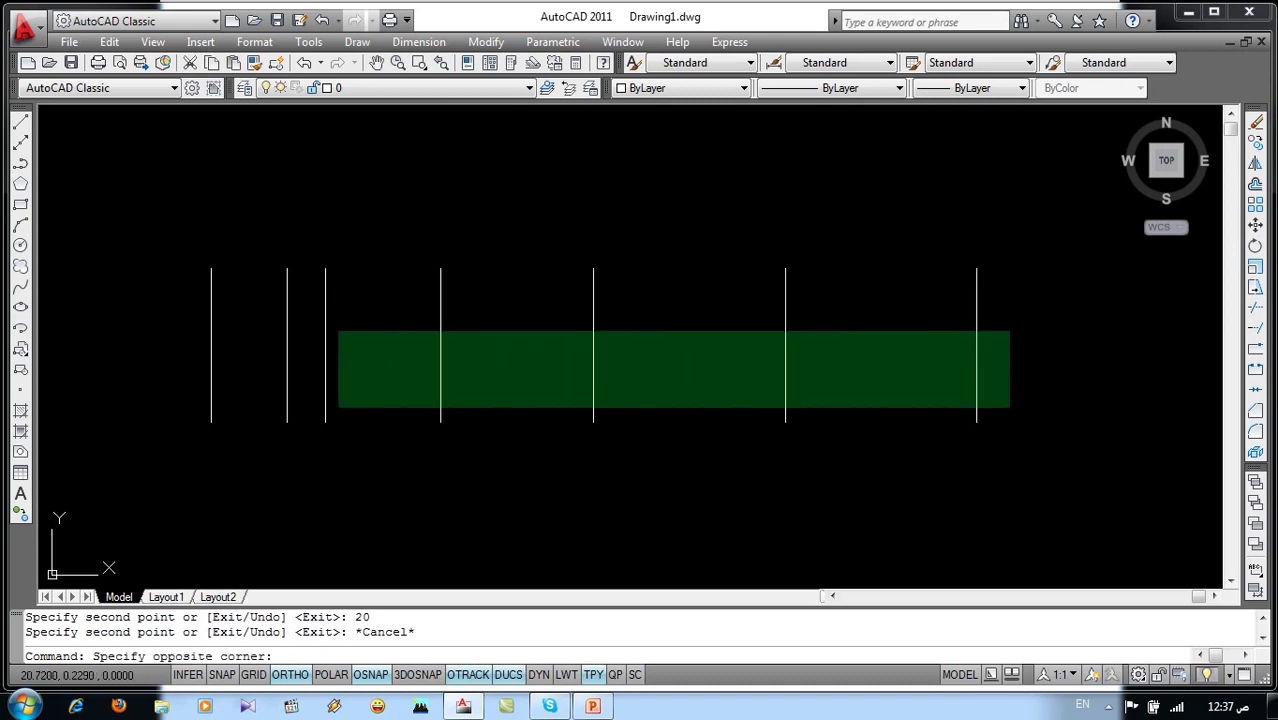
pyautogui.click(266, 408)
# Clear the selection and draw a circle to the left of the row of lines
pyautogui.press('Escape')
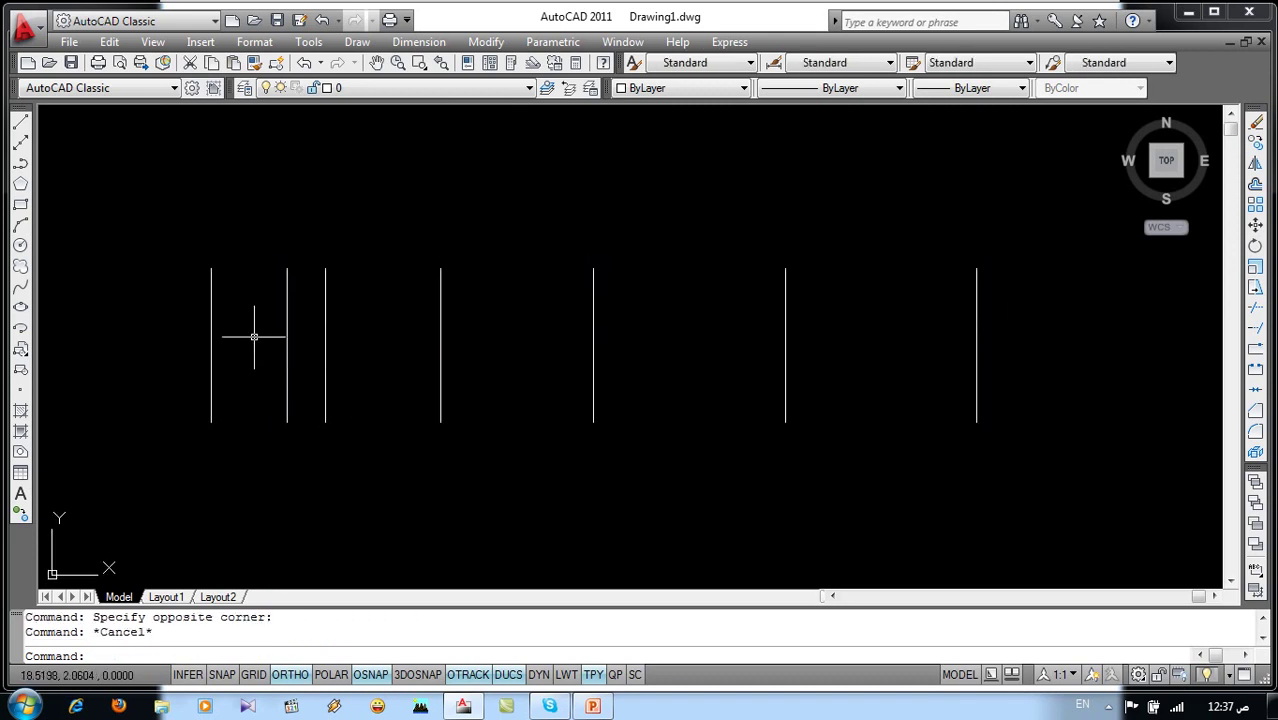
pyautogui.click(257, 337)
pyautogui.click(139, 378)
pyautogui.press('Escape')
pyautogui.moveTo(320, 484); pyautogui.dragTo(367, 452, button='middle')
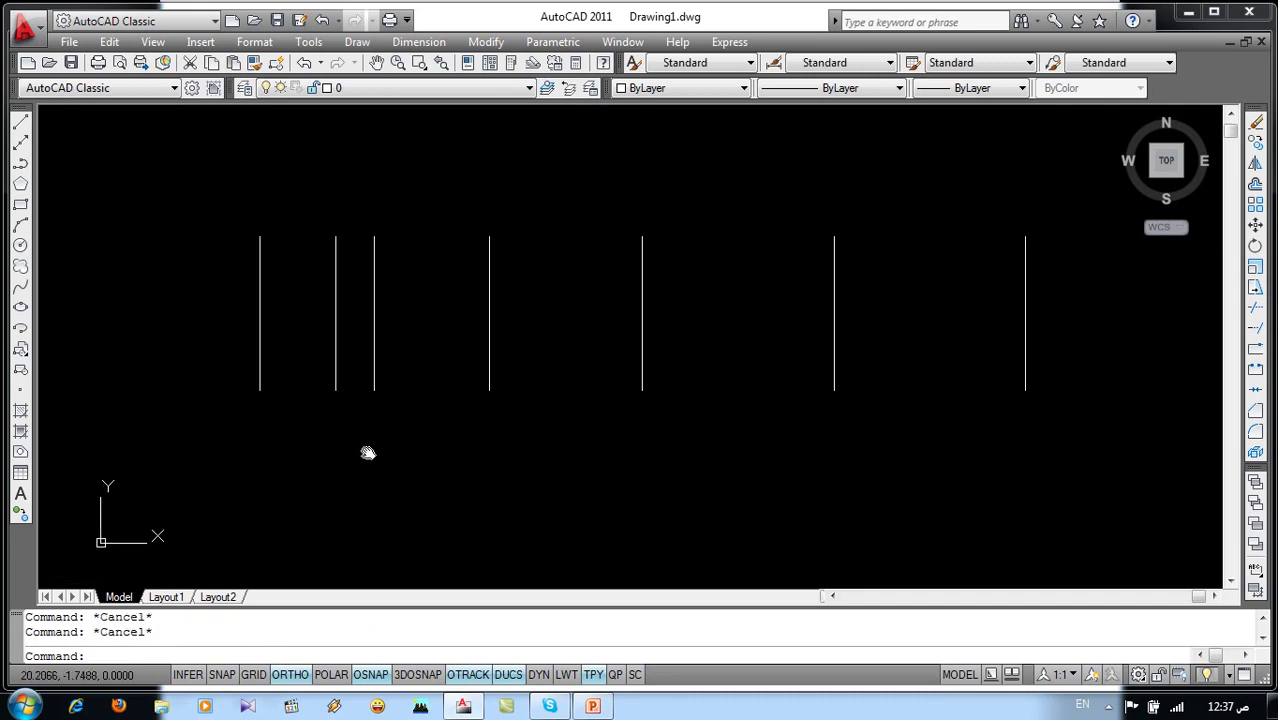
pyautogui.write('c')
pyautogui.press('Return')
pyautogui.click(153, 341)
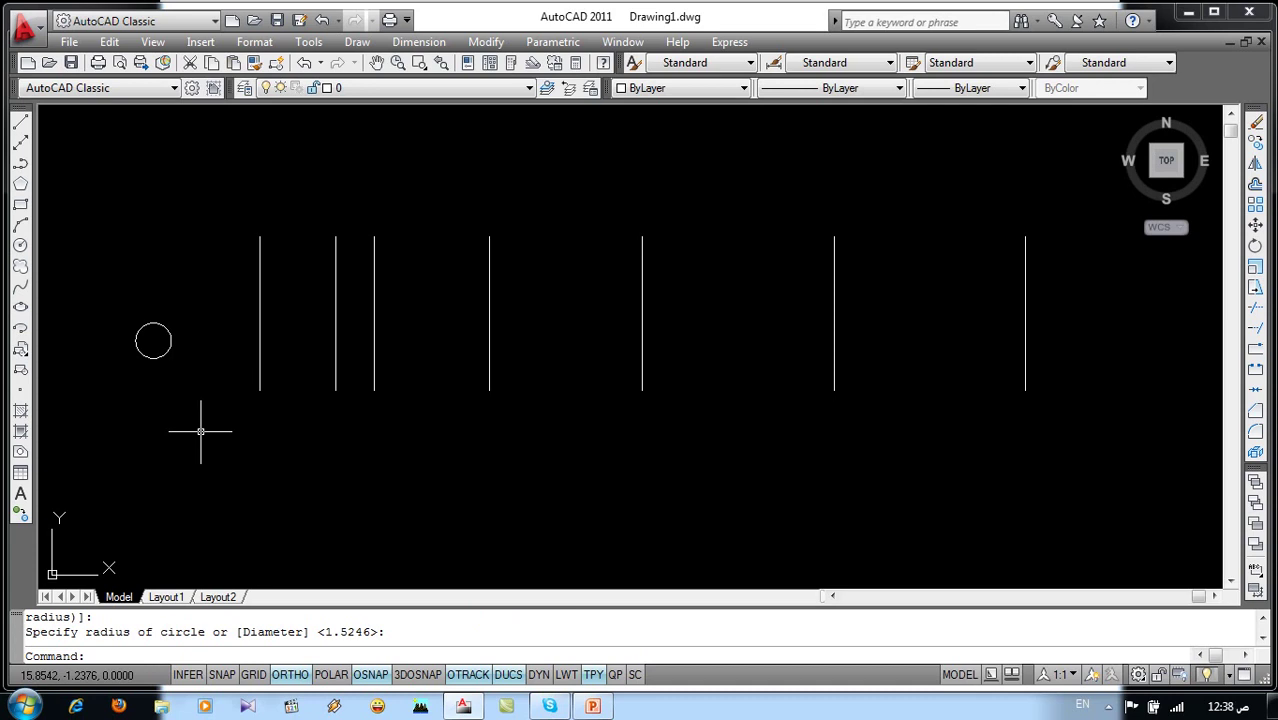
# Copy the circle from its bottom point onto the top of each of the seven lines
pyautogui.click(1256, 145)
pyautogui.click(205, 303)
pyautogui.click(118, 380)
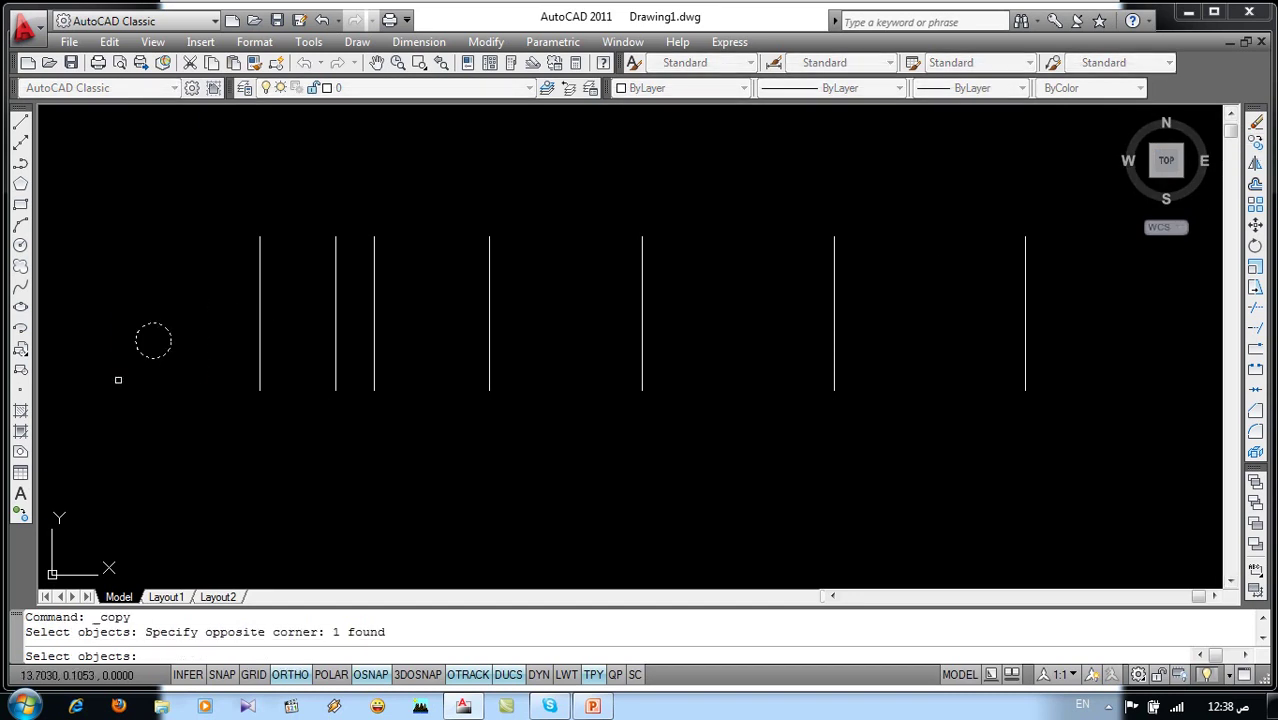
pyautogui.press('Return')
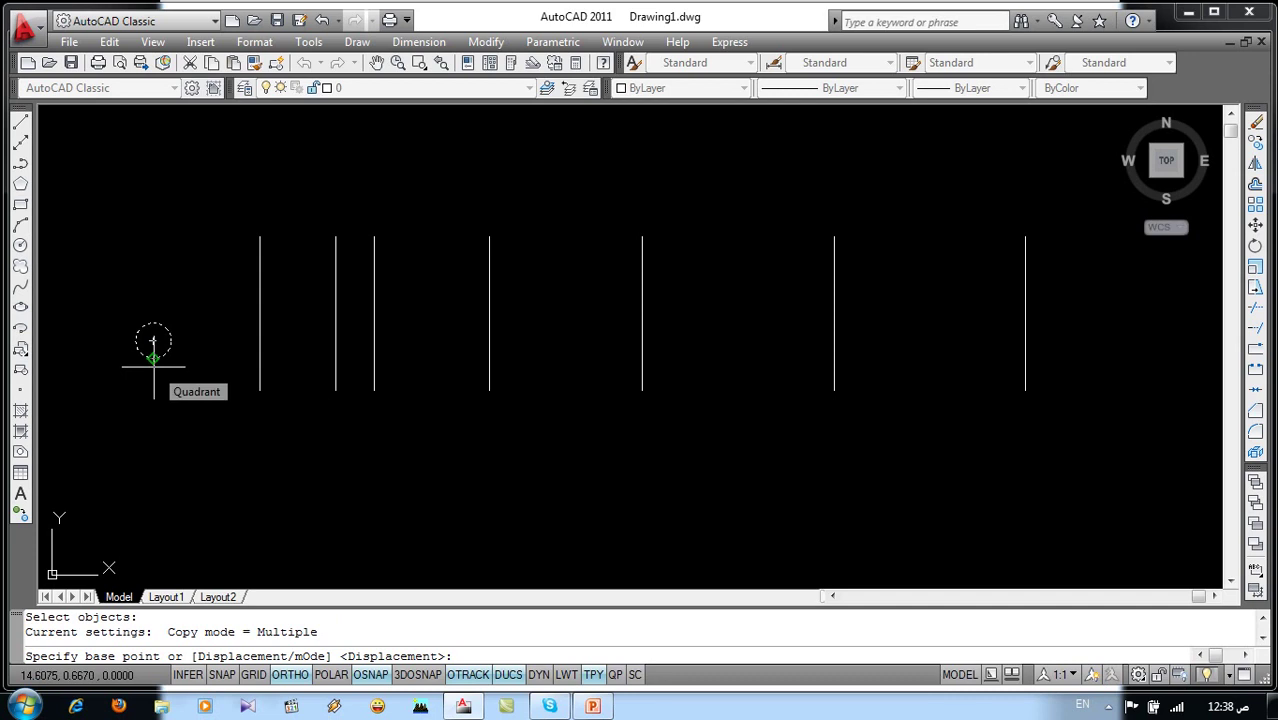
pyautogui.click(153, 358)
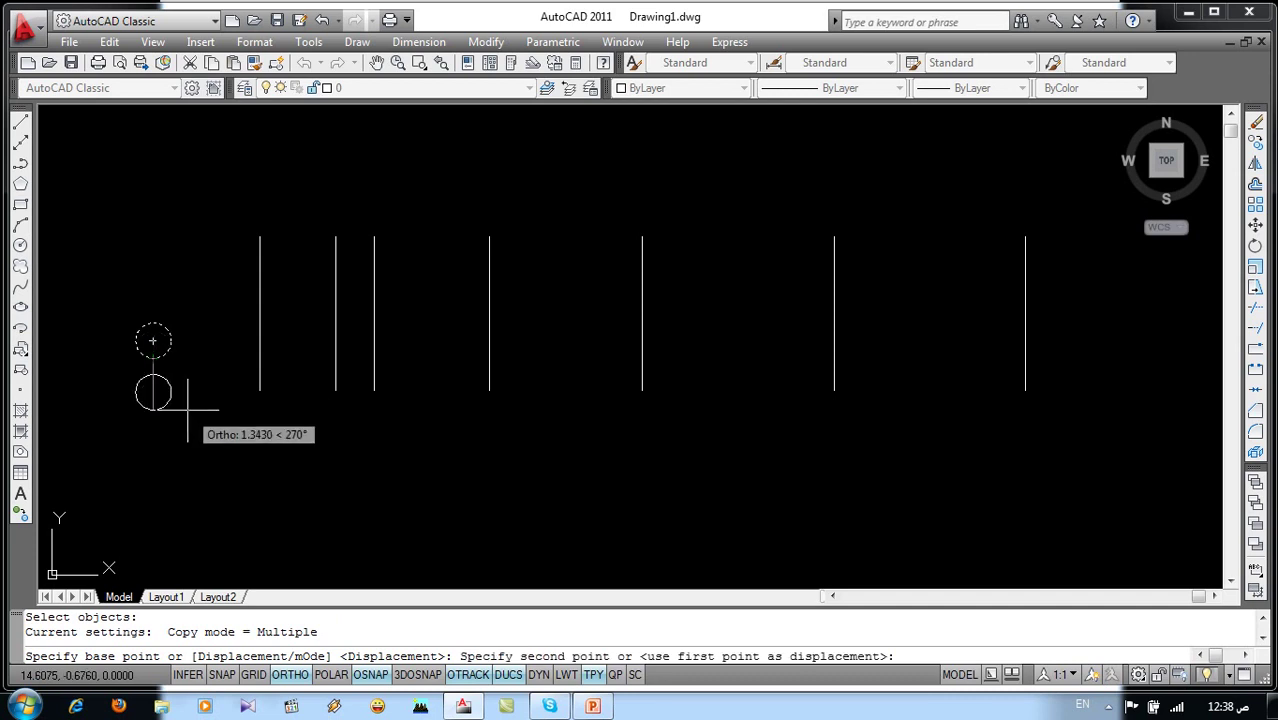
pyautogui.press('F8')
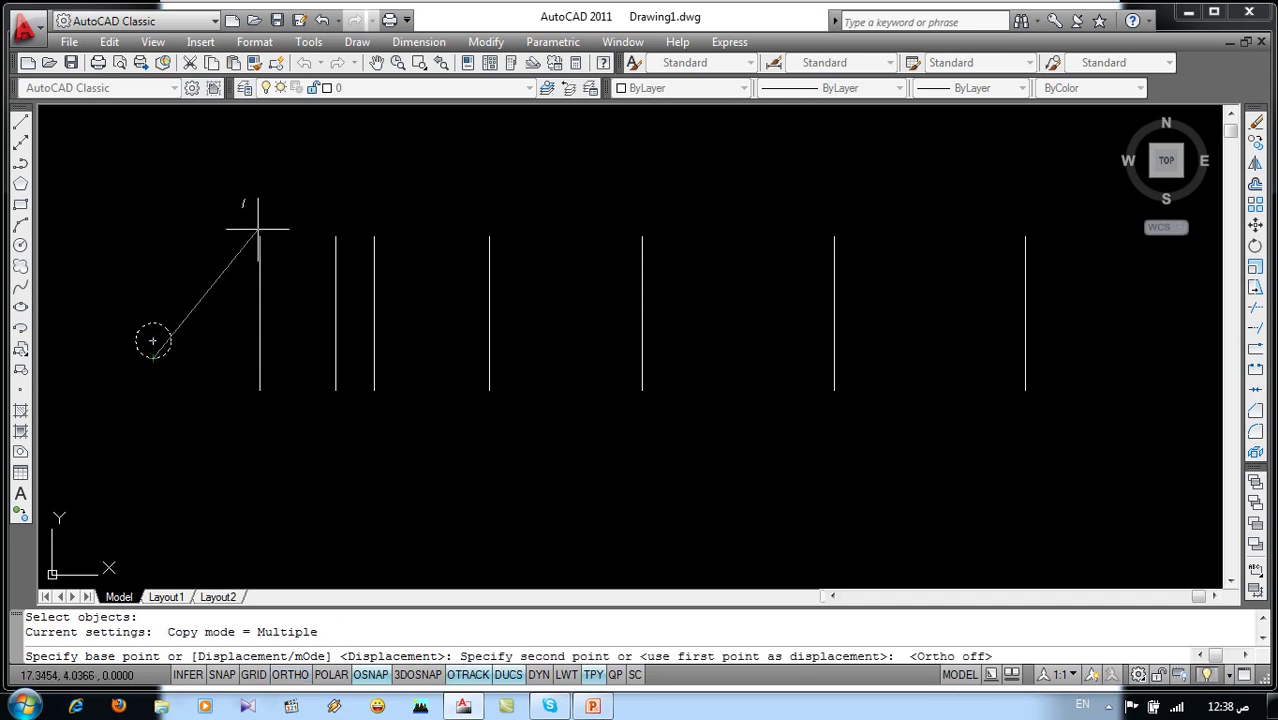
pyautogui.click(259, 236)
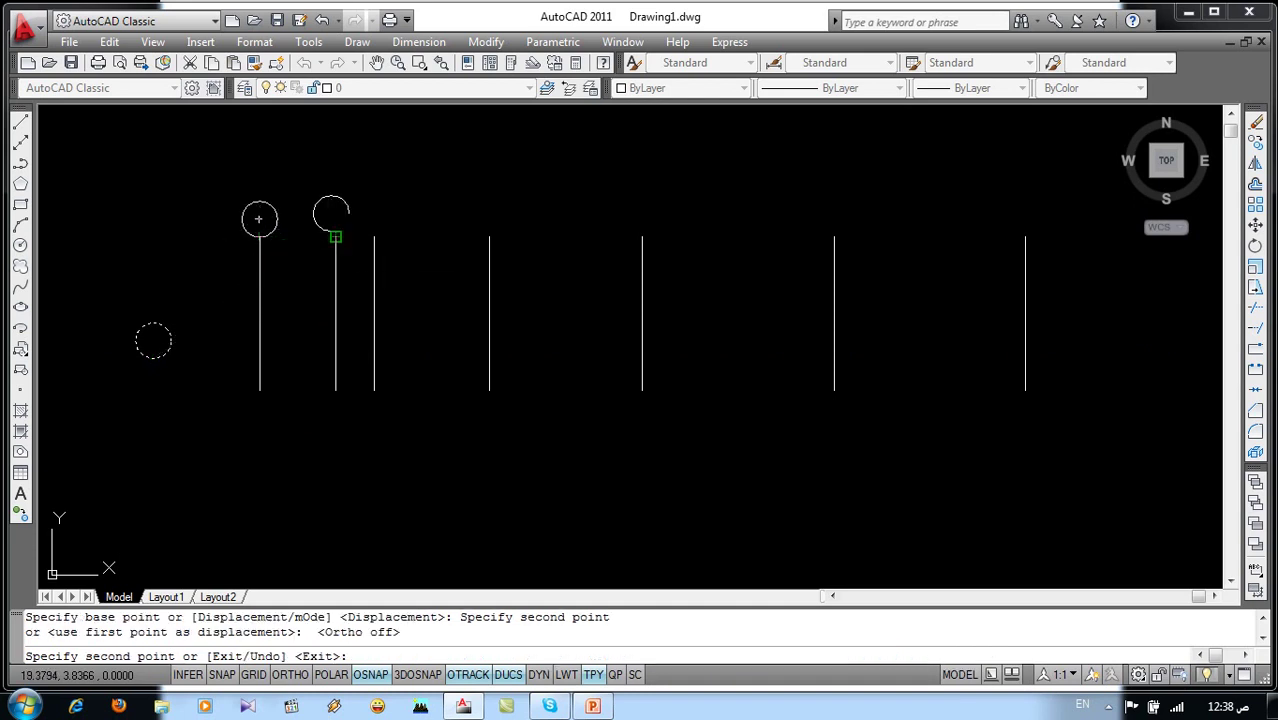
pyautogui.click(335, 236)
pyautogui.click(374, 236)
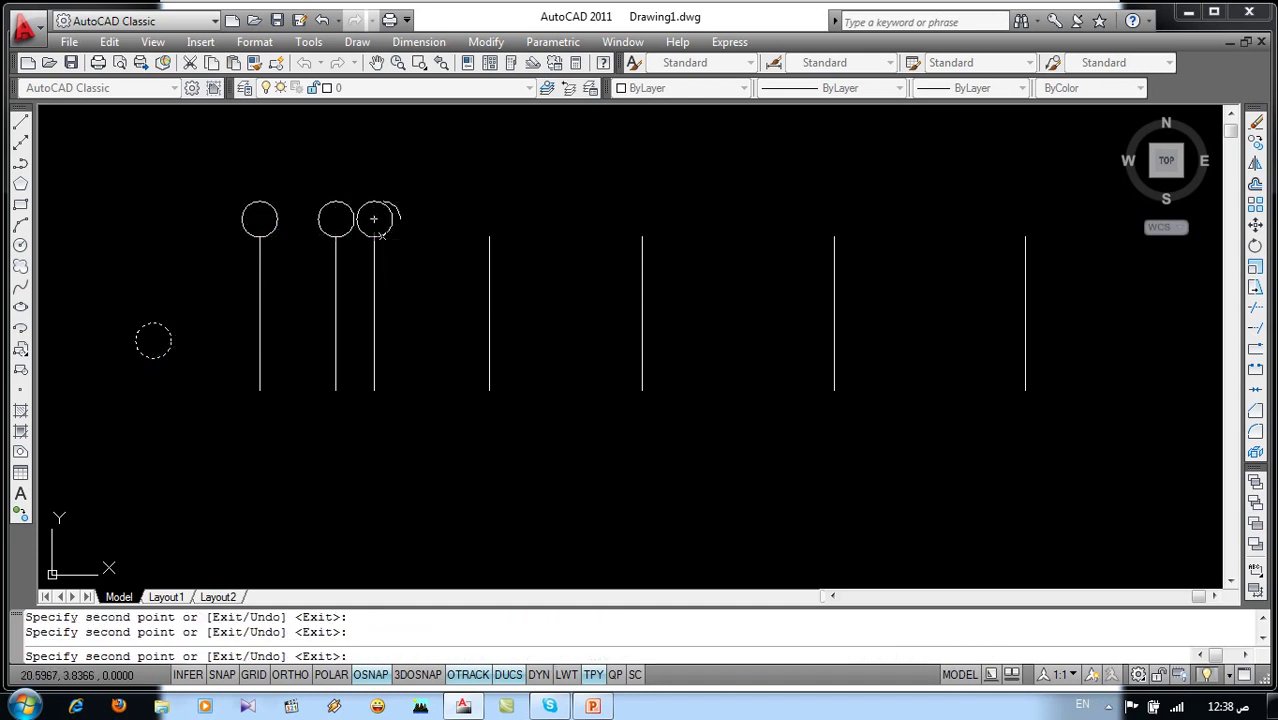
pyautogui.click(489, 237)
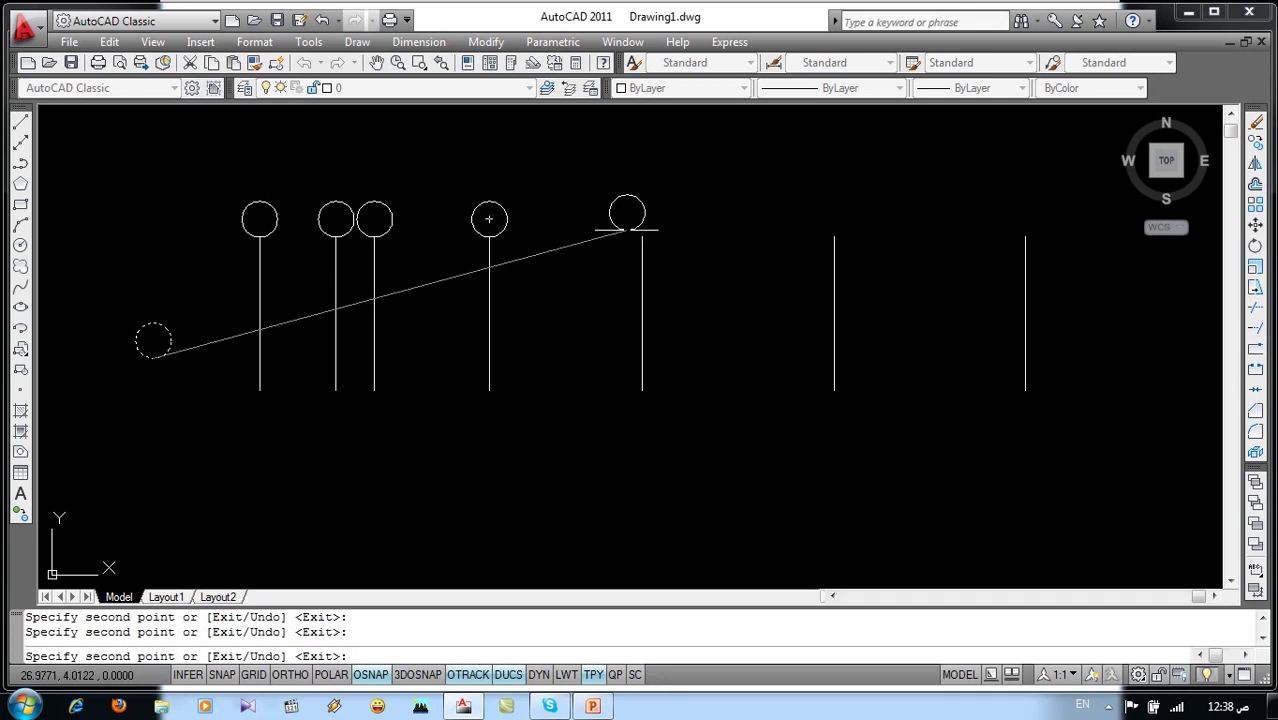
pyautogui.click(642, 236)
pyautogui.click(834, 236)
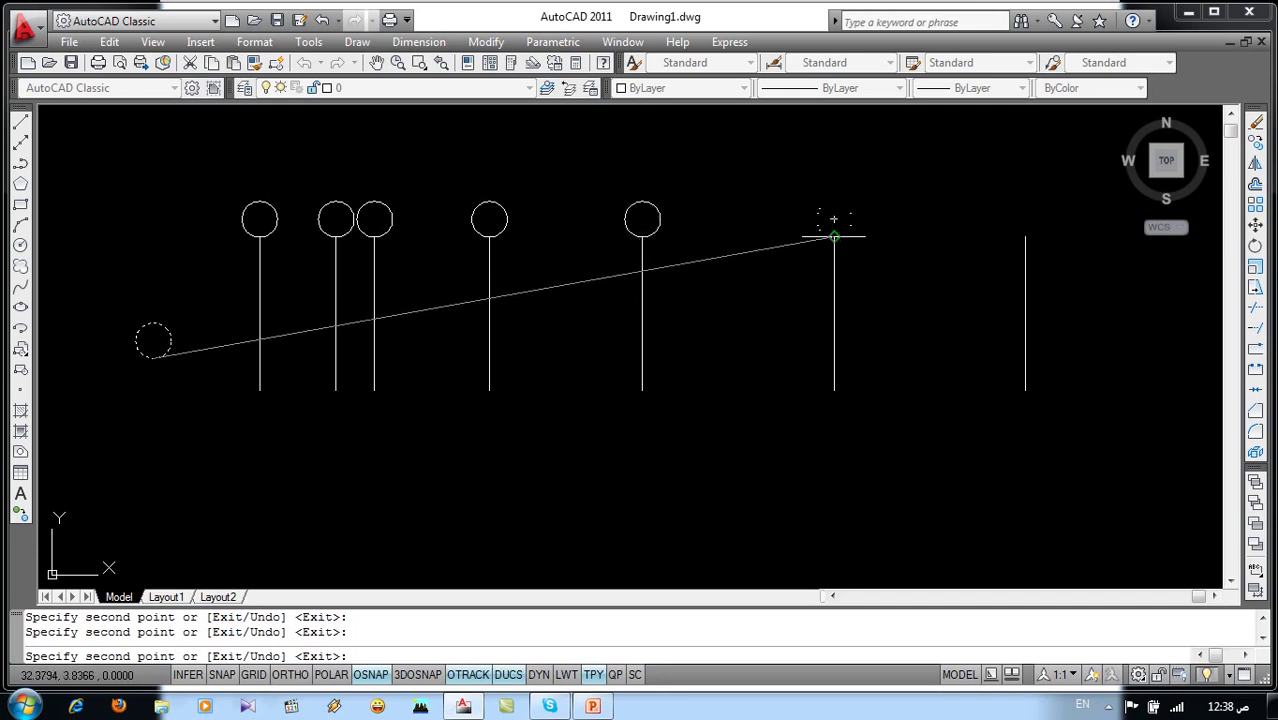
pyautogui.click(1025, 237)
pyautogui.press('Escape')
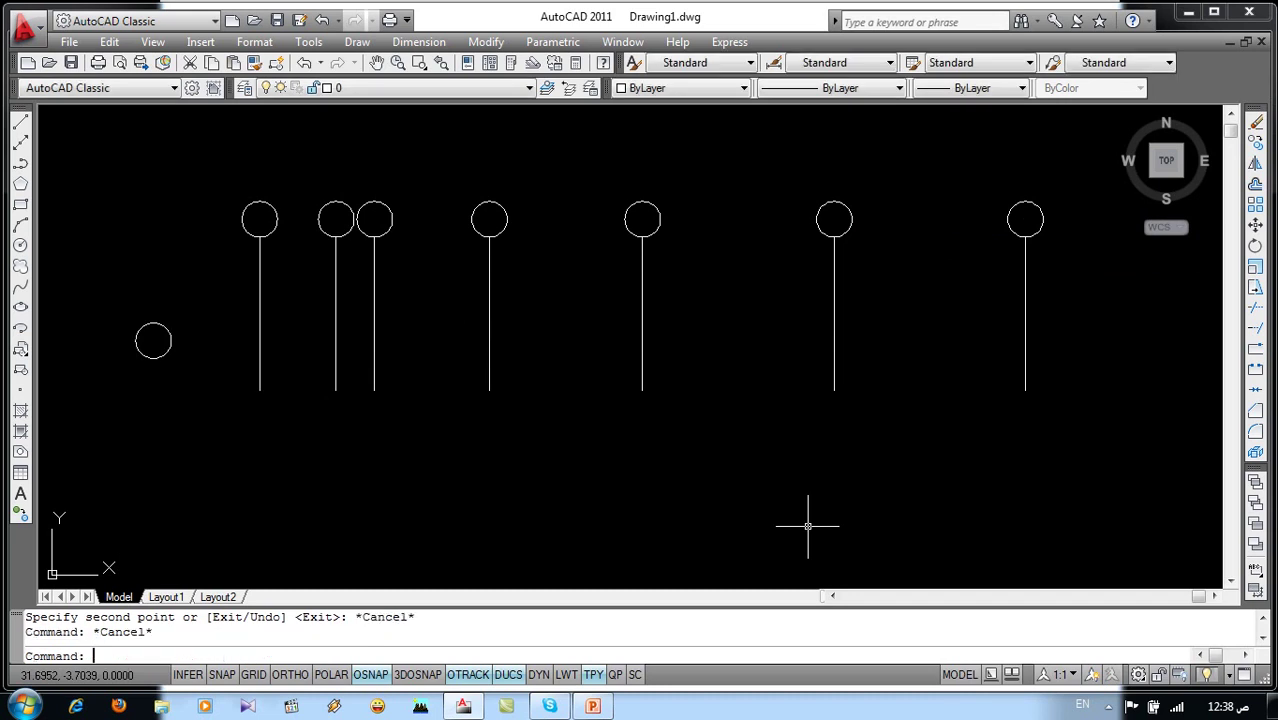
pyautogui.press('Escape')
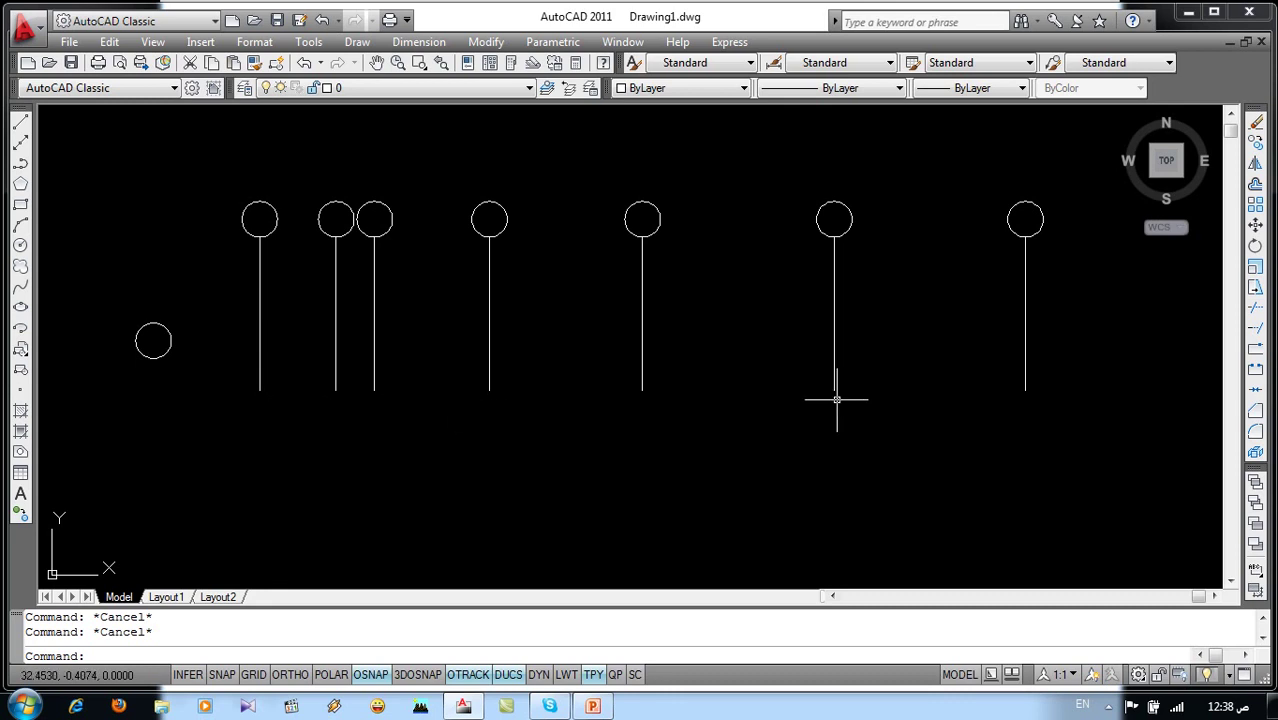
pyautogui.write('co')
pyautogui.press('Return')
pyautogui.click(171, 298)
pyautogui.click(117, 387)
pyautogui.press('Return')
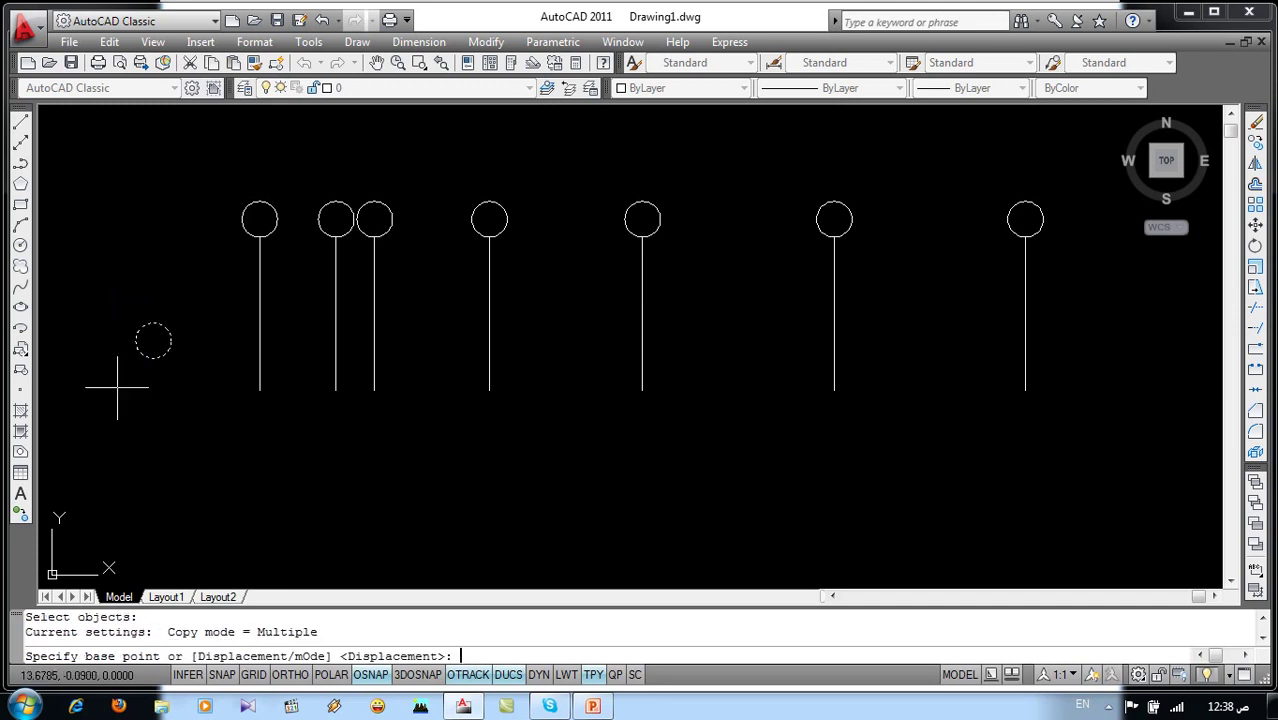
pyautogui.click(152, 340)
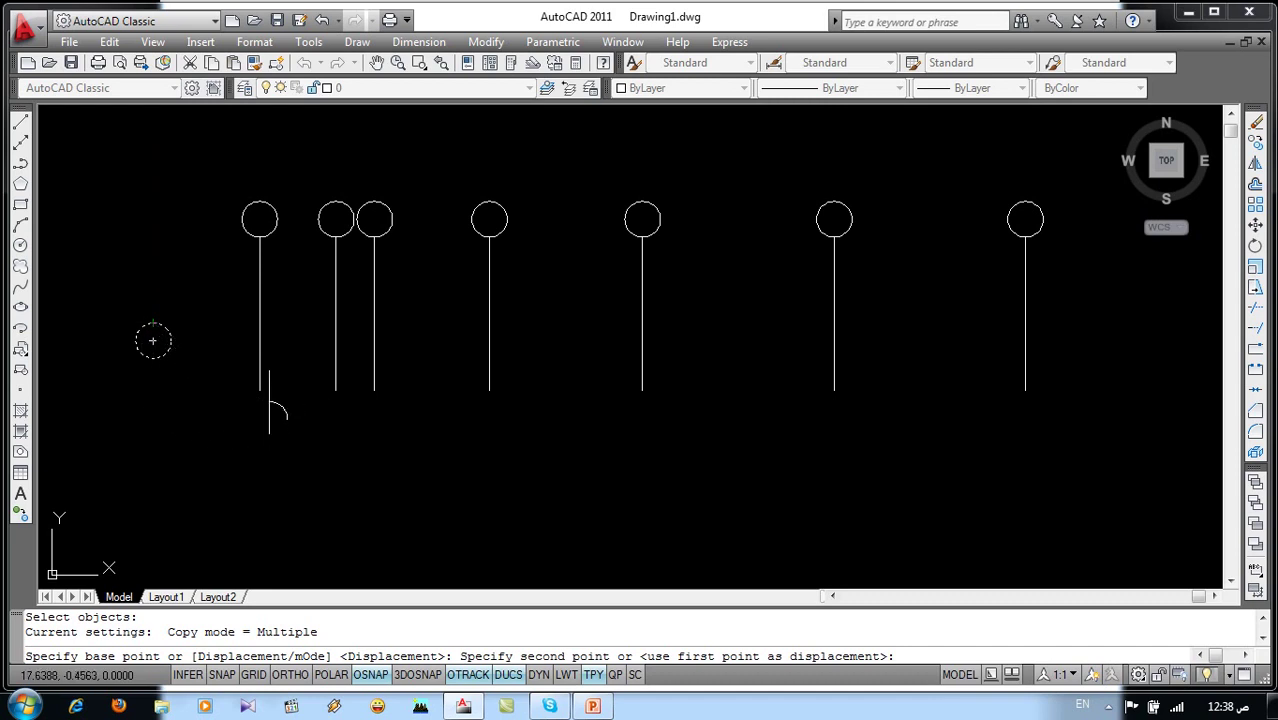
pyautogui.click(262, 392)
pyautogui.click(340, 390)
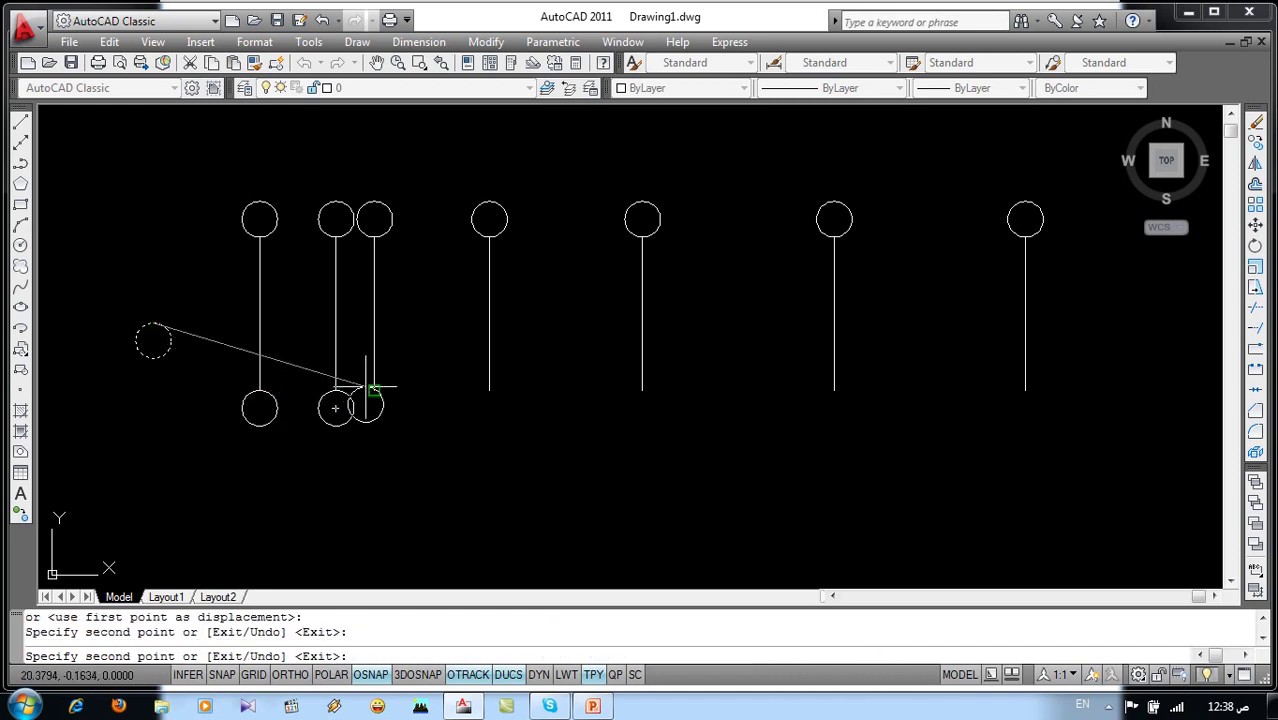
pyautogui.click(374, 390)
pyautogui.click(489, 390)
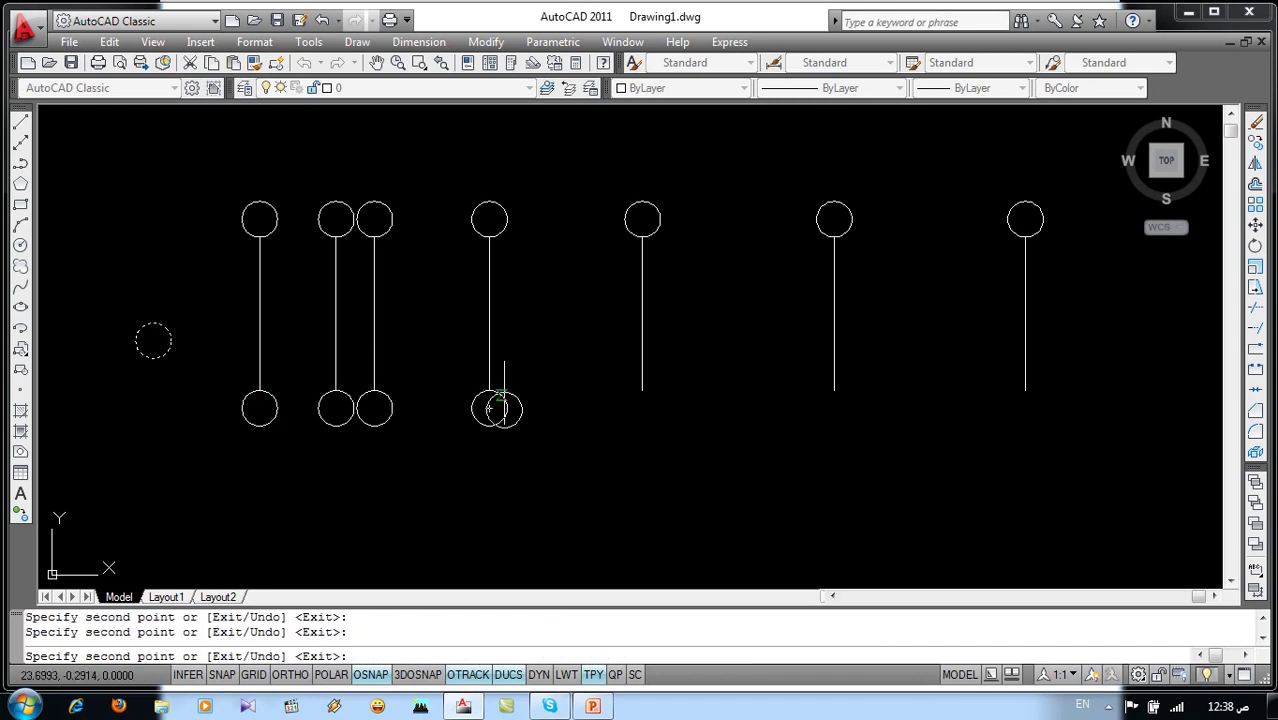
pyautogui.click(642, 390)
pyautogui.click(834, 390)
pyautogui.click(1025, 390)
pyautogui.press('Escape')
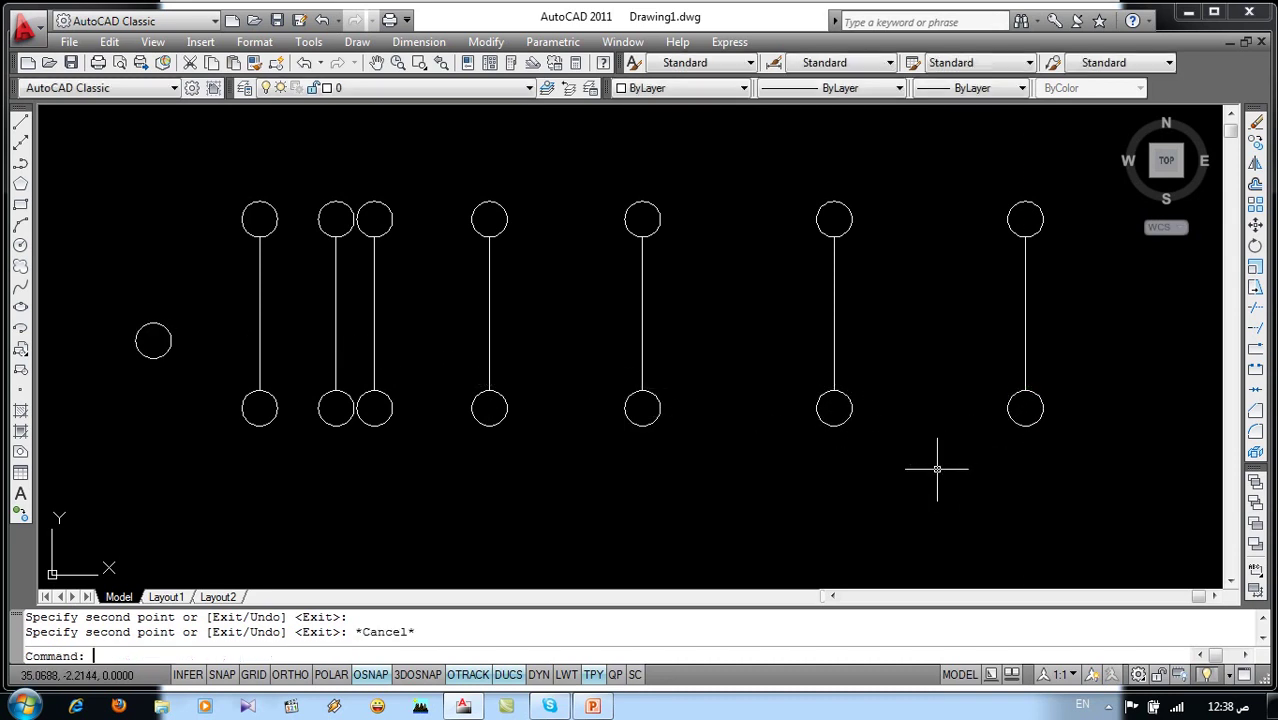
pyautogui.hotkey('ctrl', 'z')
pyautogui.write('co')
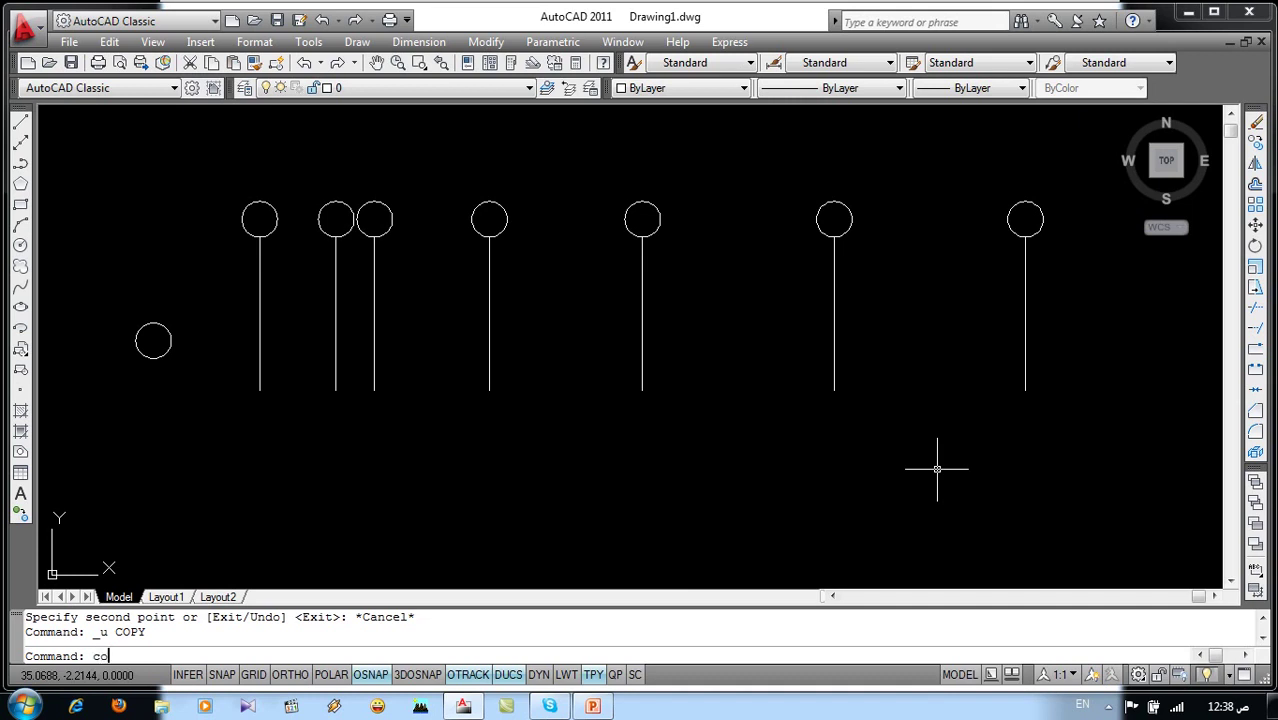
# Copy the seven top circles down as one row onto the lines' bottom ends
pyautogui.press('Return')
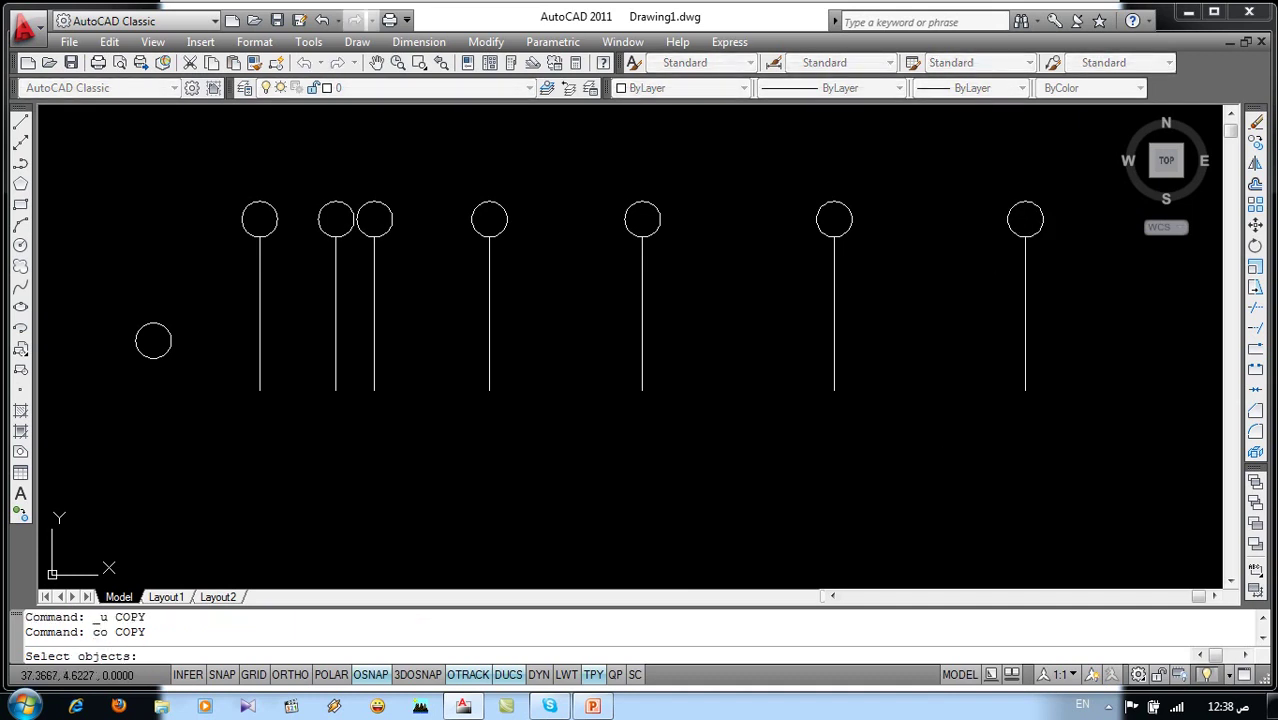
pyautogui.click(1064, 180)
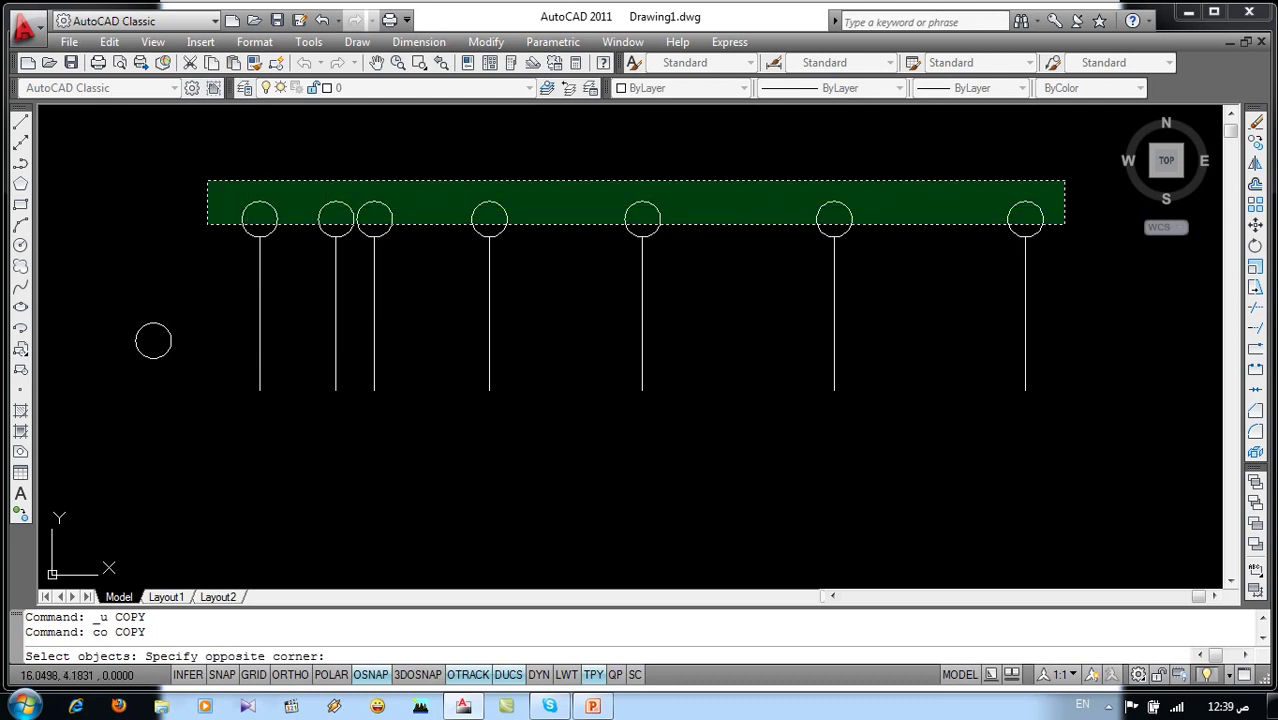
pyautogui.click(207, 224)
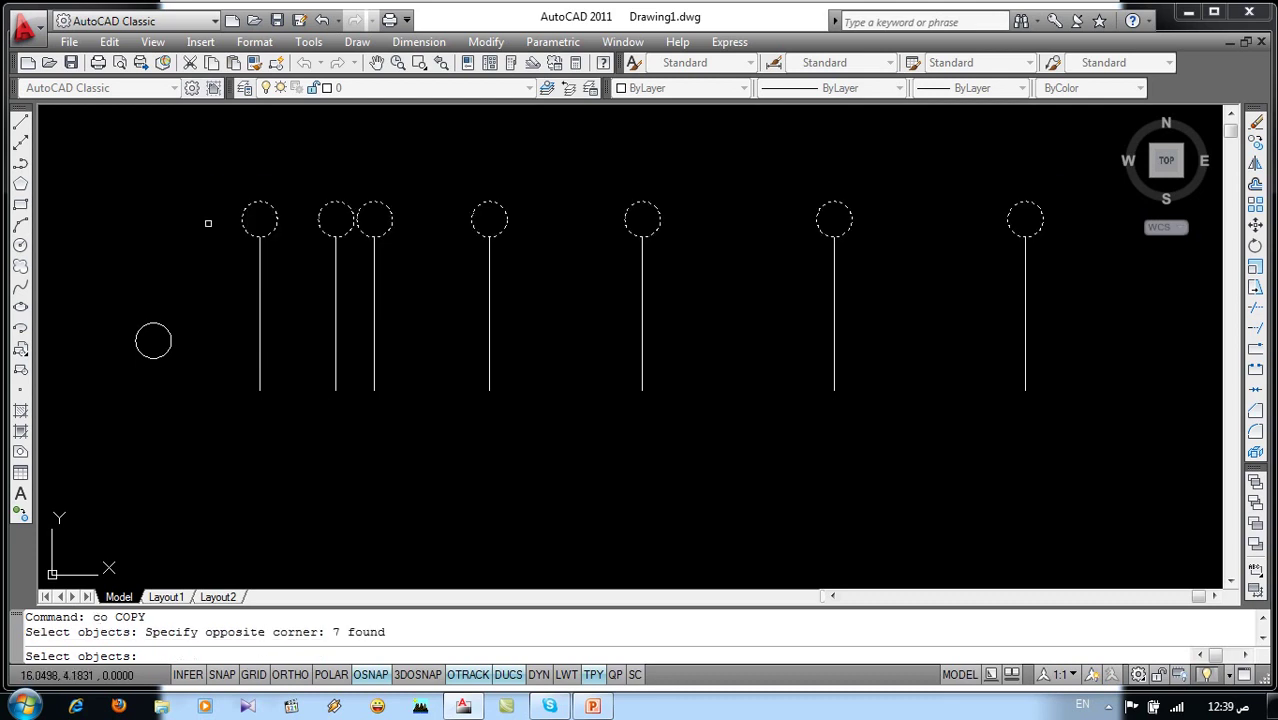
pyautogui.press('Return')
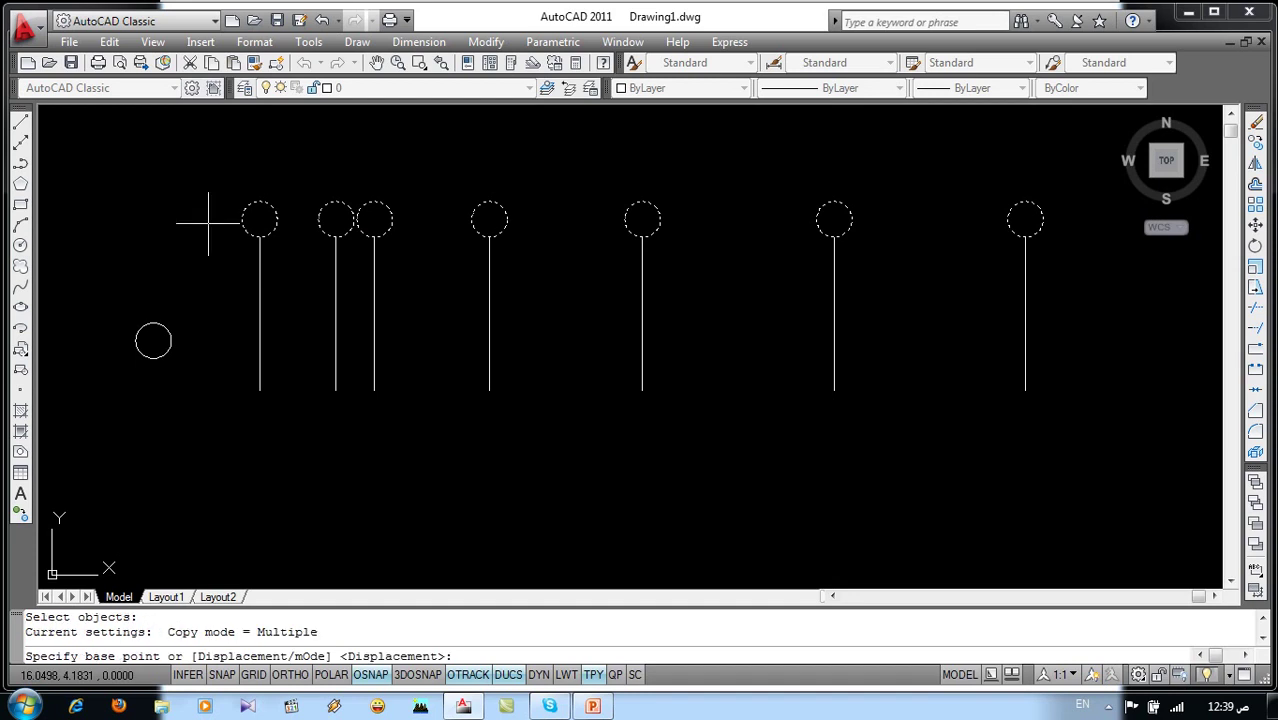
pyautogui.click(259, 203)
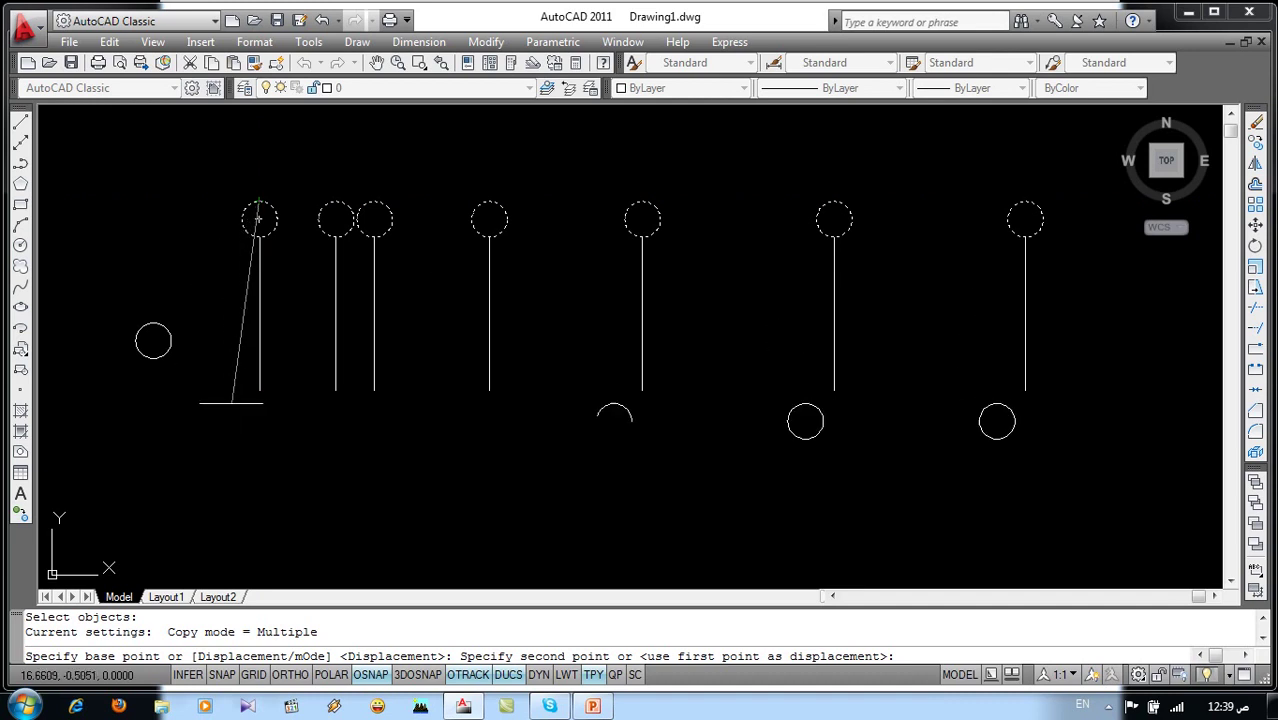
pyautogui.click(258, 390)
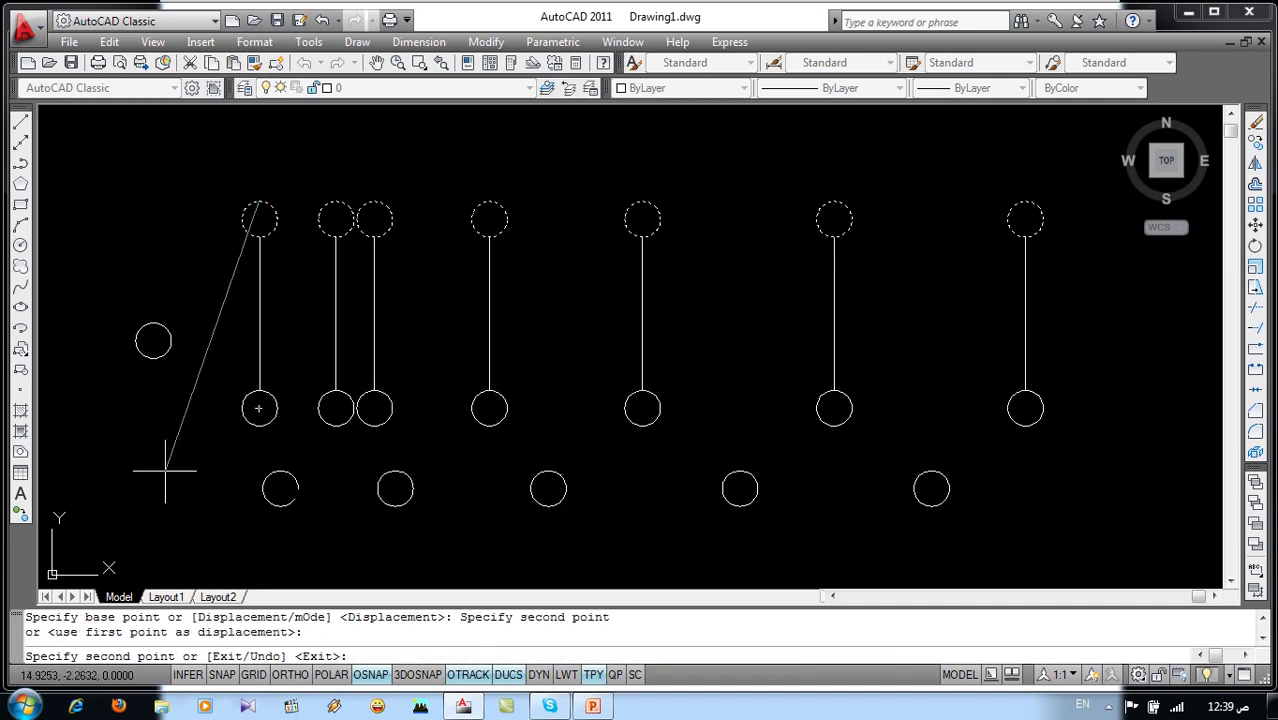
pyautogui.press('Escape')
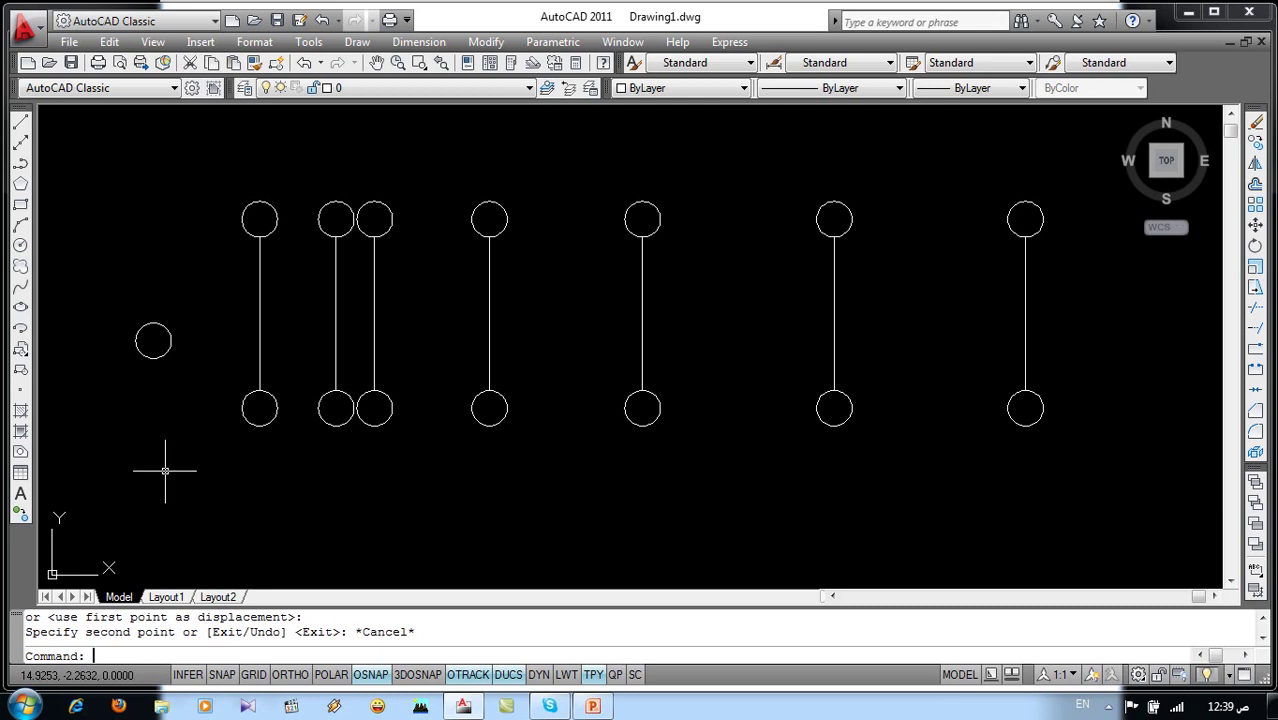
# Erase the loose circle on the left
pyautogui.click(196, 305)
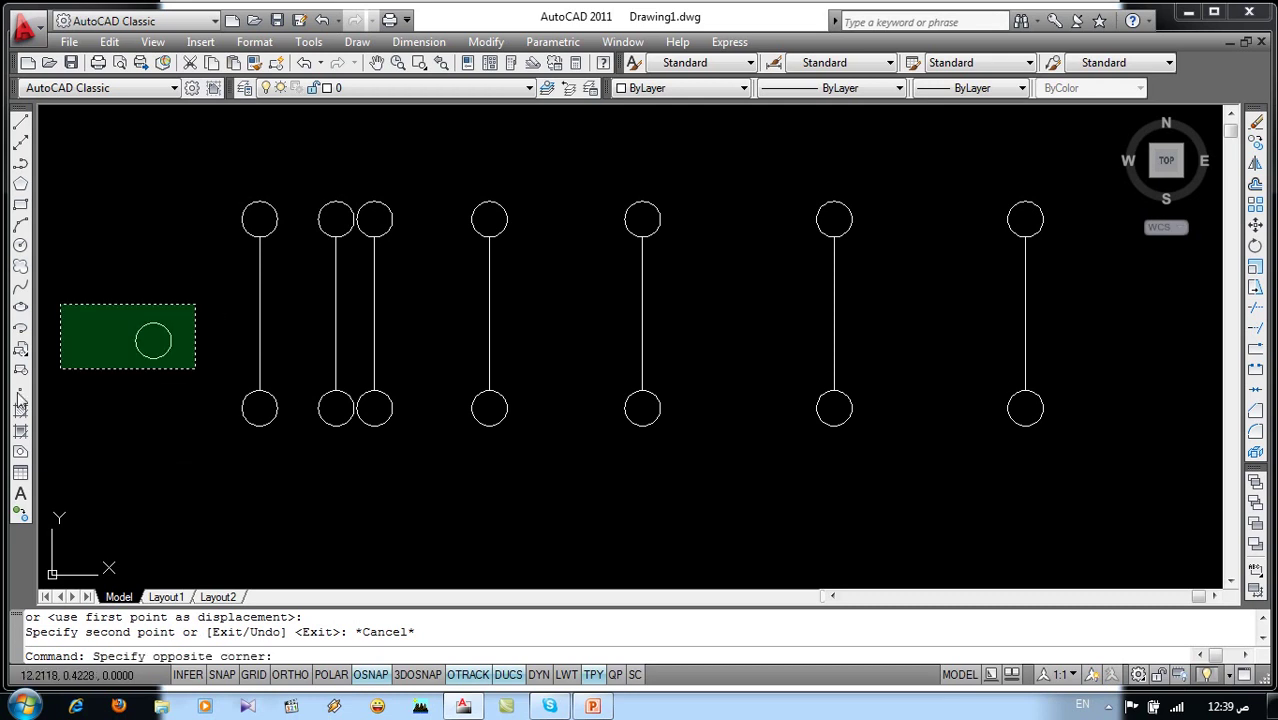
pyautogui.click(111, 406)
pyautogui.press('Delete')
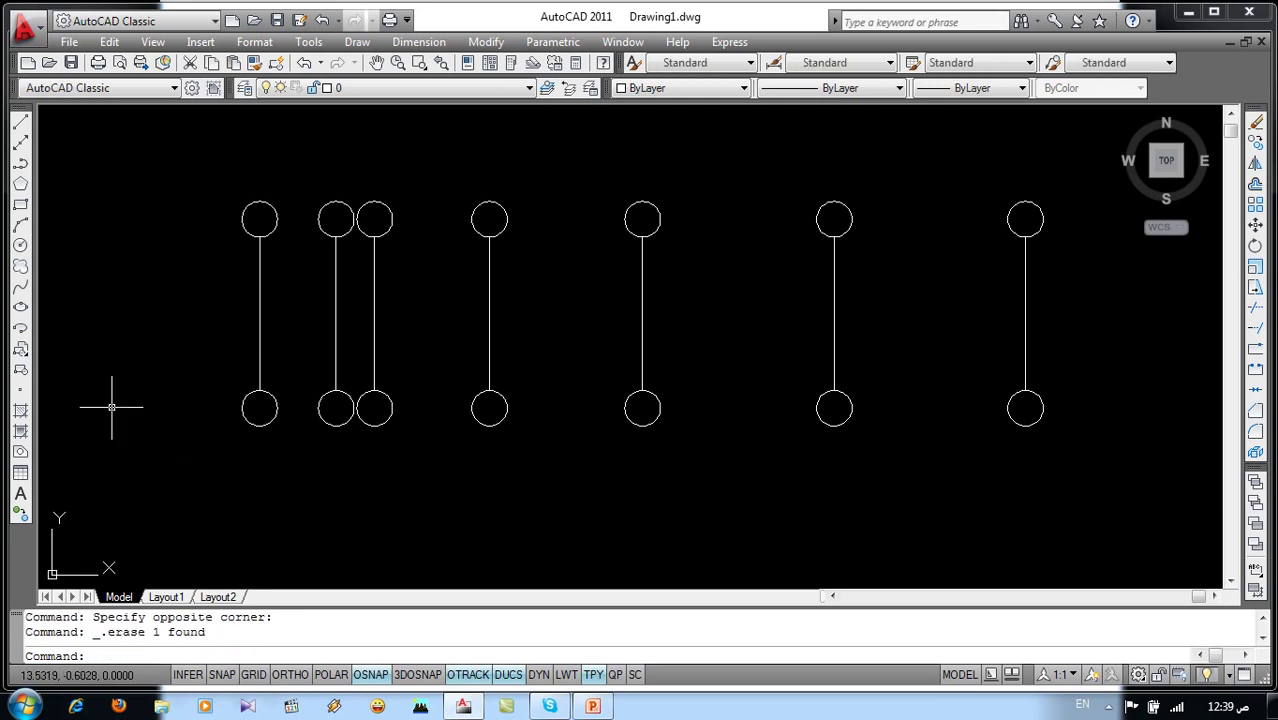
# Copy the first line with its two circles horizontally to the left, then show the topics slide
pyautogui.write('co')
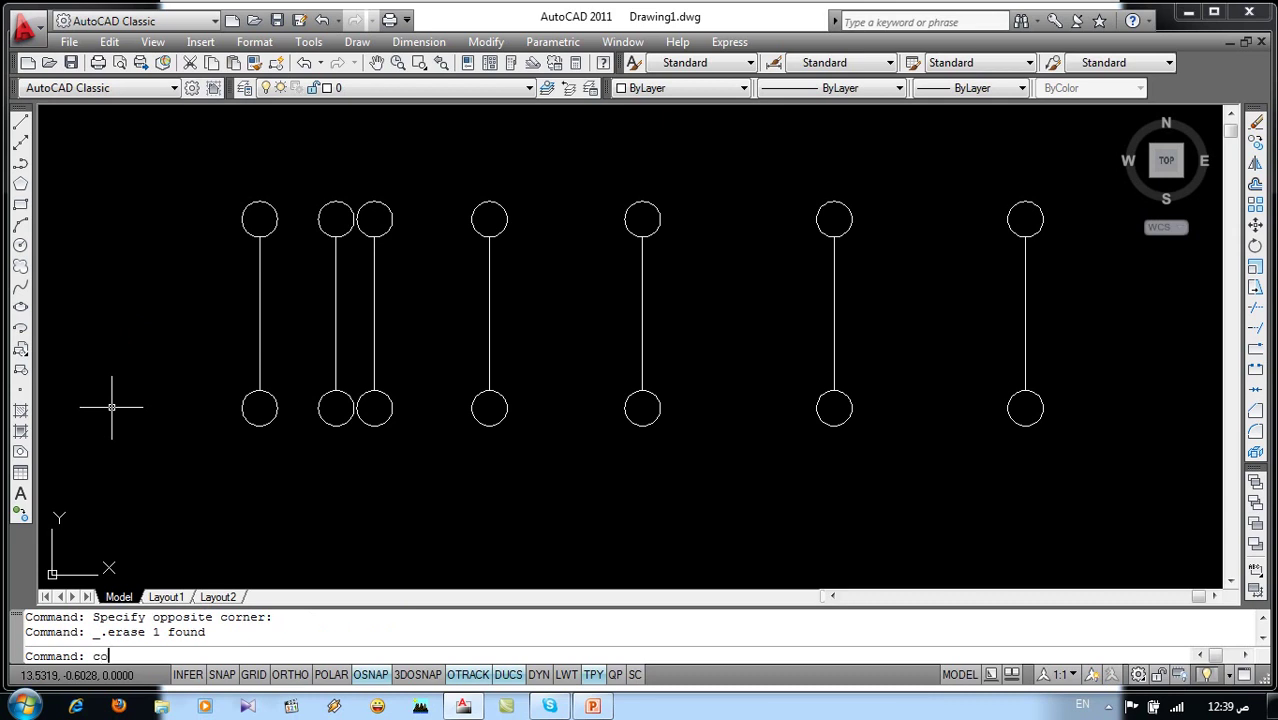
pyautogui.press('Return')
pyautogui.click(301, 183)
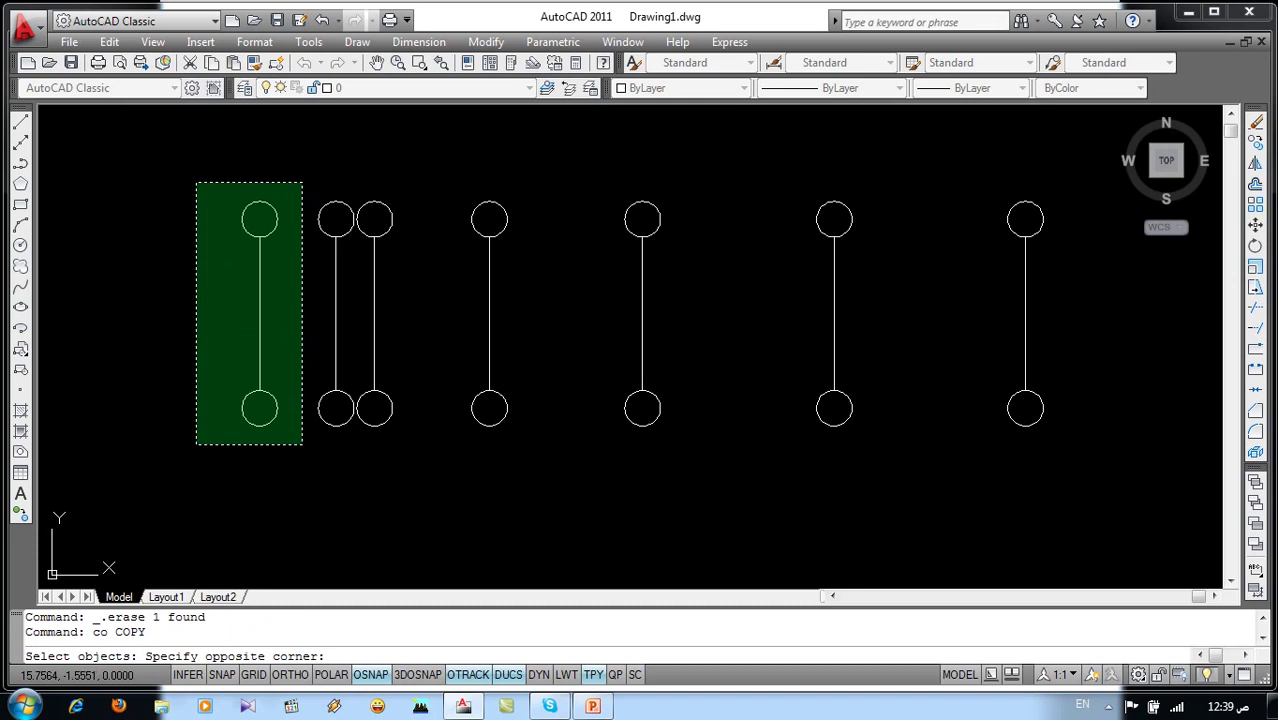
pyautogui.click(197, 443)
pyautogui.press('Return')
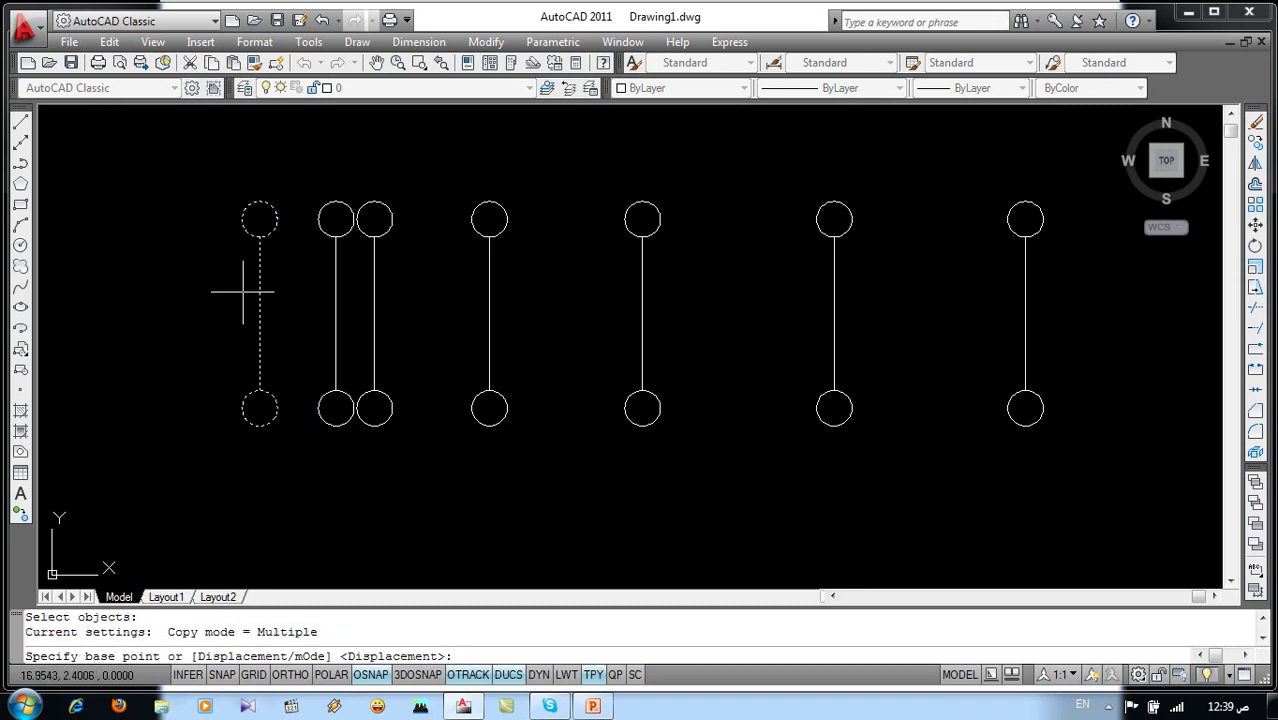
pyautogui.click(259, 287)
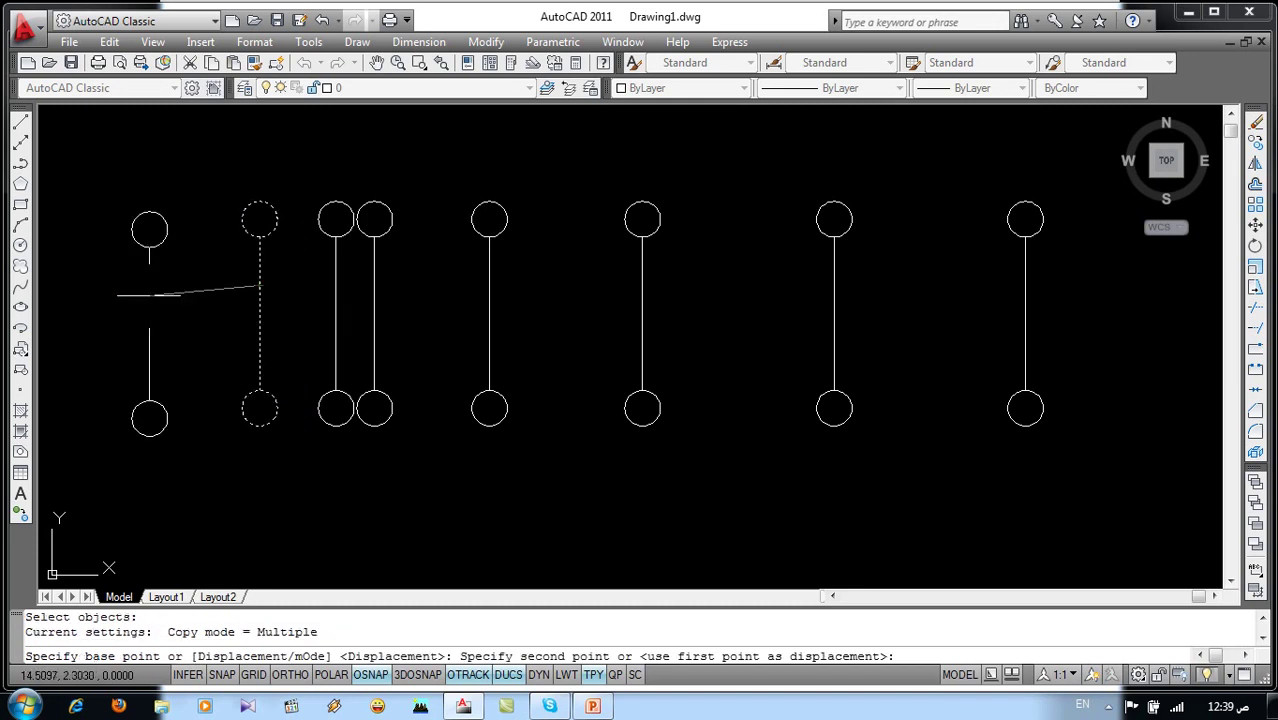
pyautogui.press('F8')
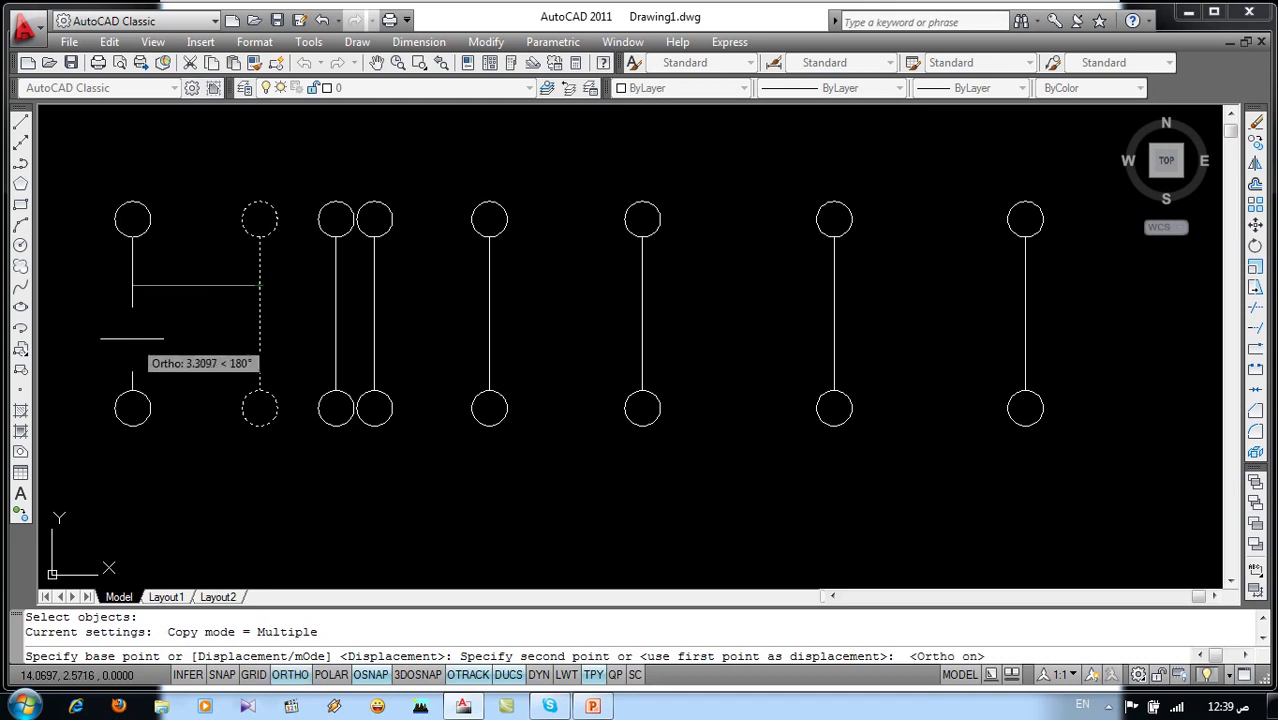
pyautogui.click(132, 338)
pyautogui.press('Escape')
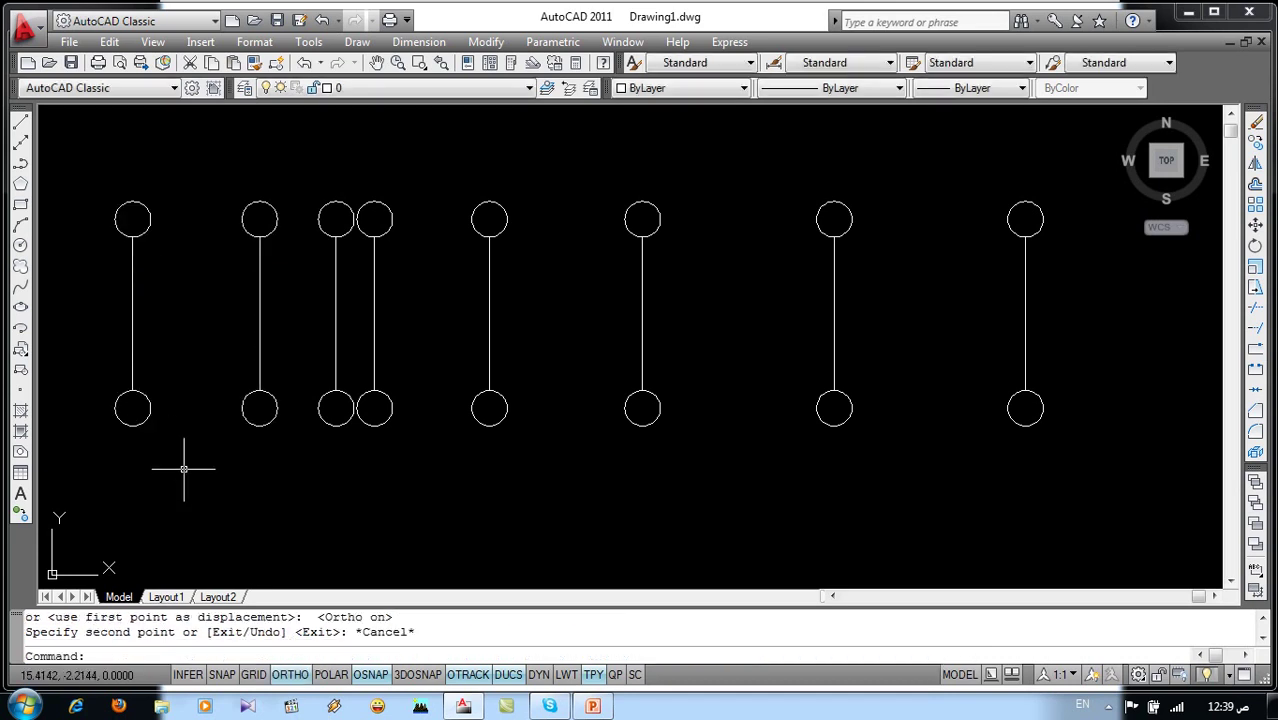
pyautogui.scroll(-1, 240, 350)
pyautogui.moveTo(262, 377); pyautogui.dragTo(422, 408, button='middle')
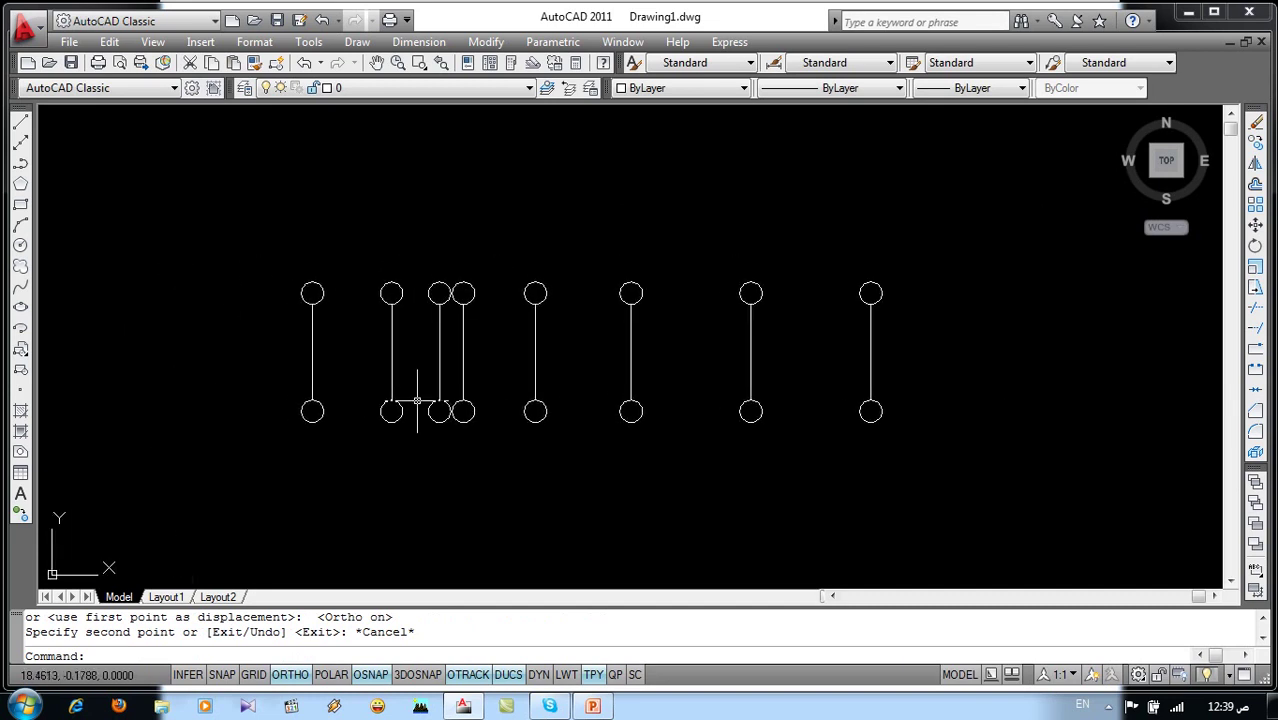
pyautogui.click(592, 706)
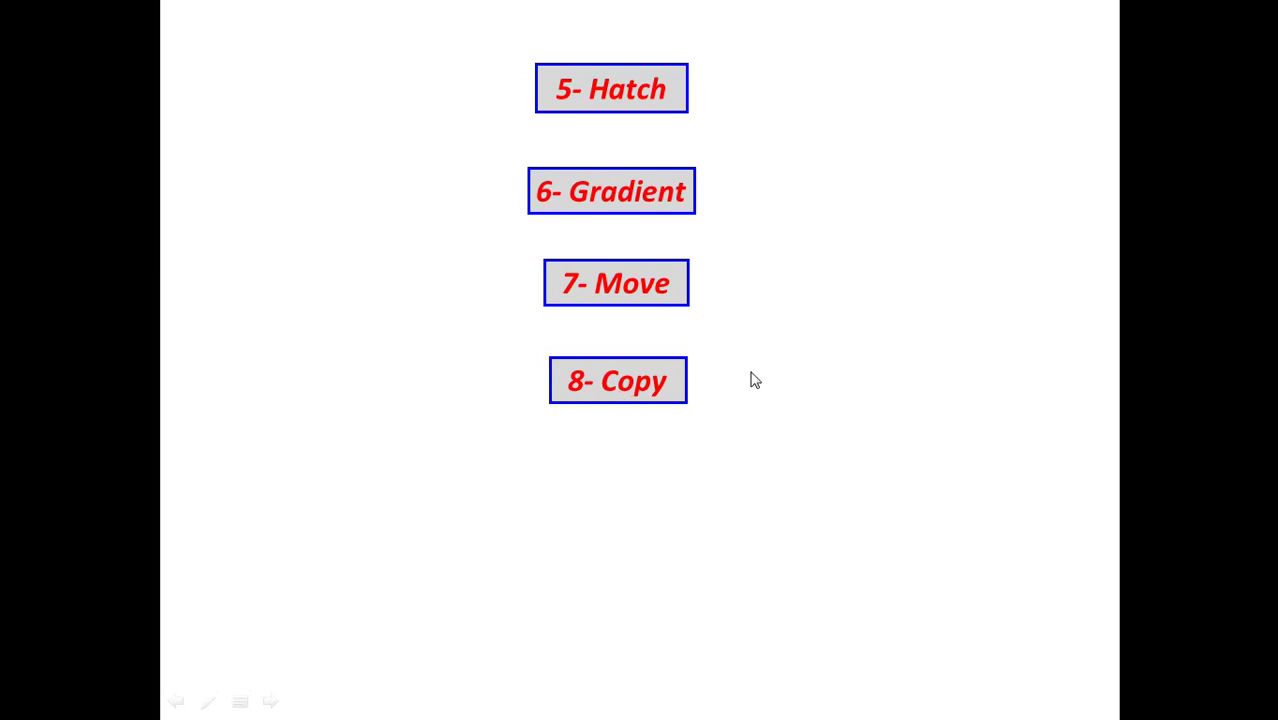
# Leave the slide and minimize AutoCAD to reveal the desktop
pyautogui.hotkey('alt', 'Tab')
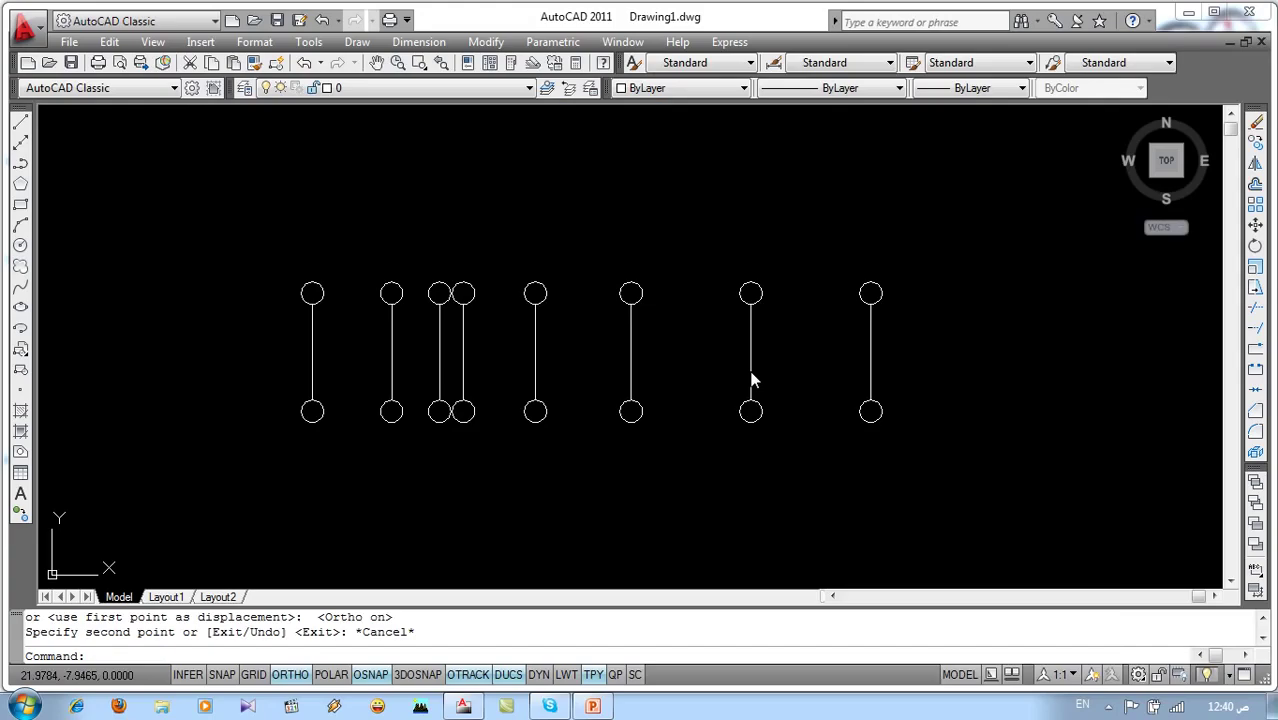
pyautogui.click(1188, 22)
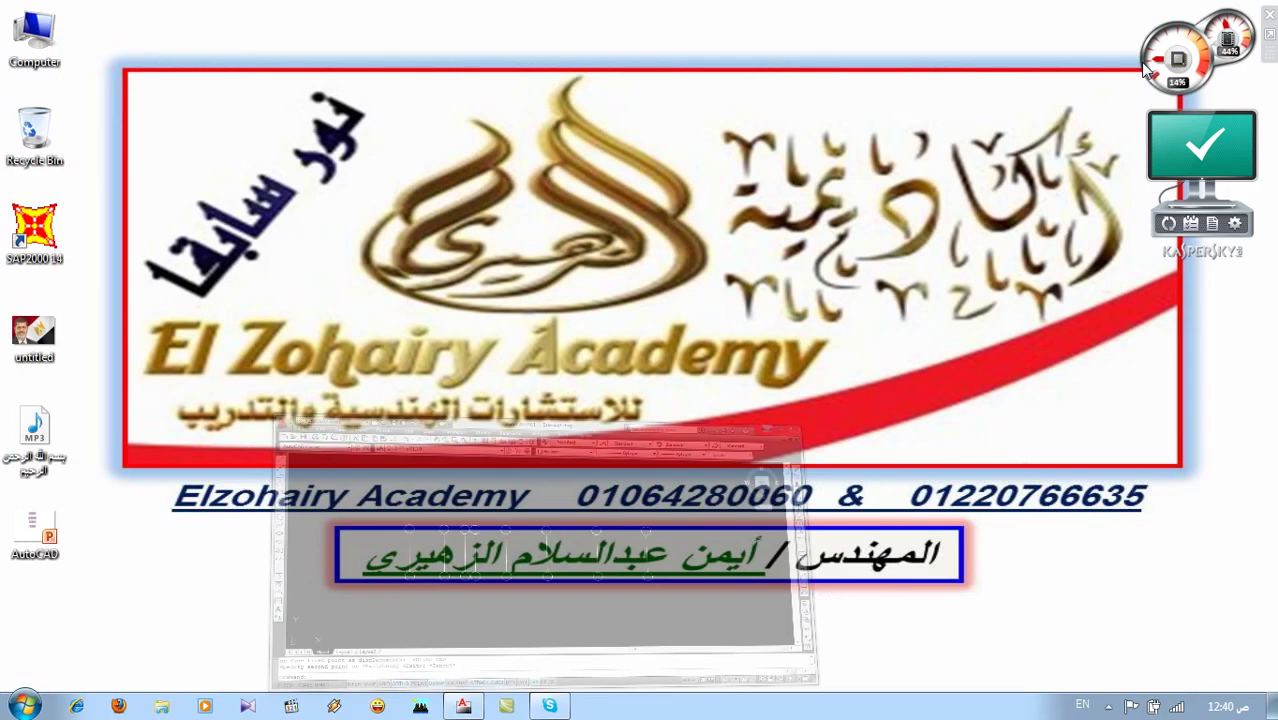